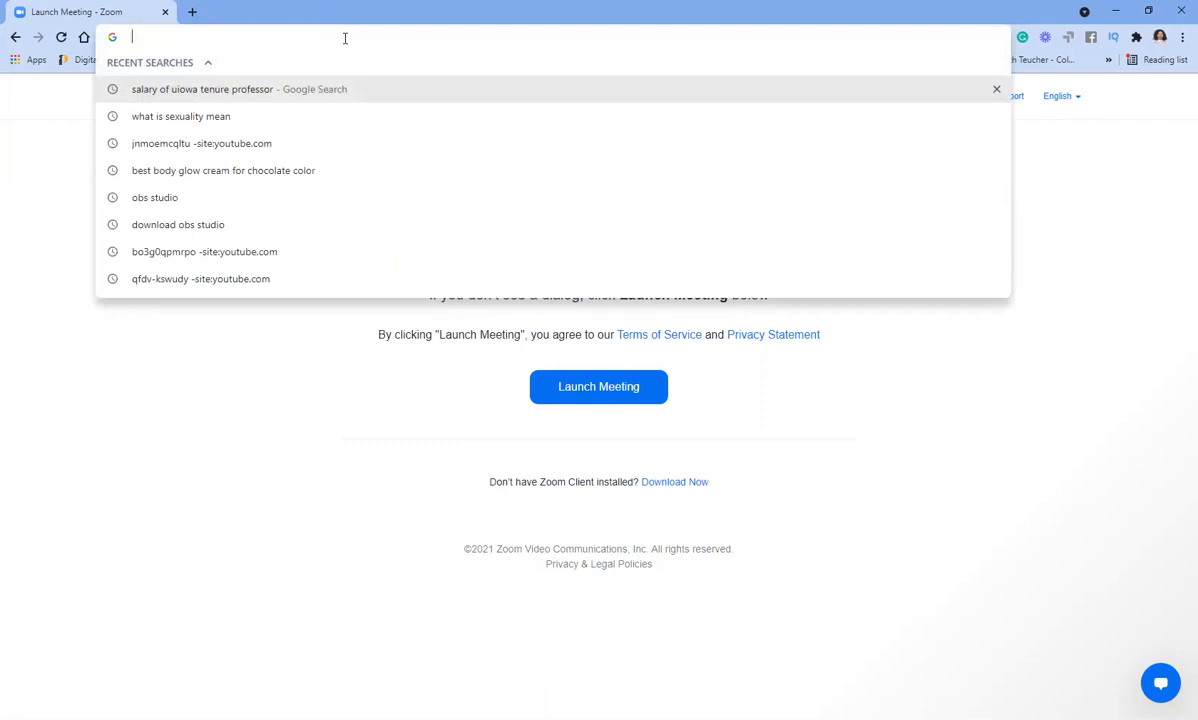
- Go to sites.google.com by typing 'site' and accepting the address suggestion
text(sites.google.com)
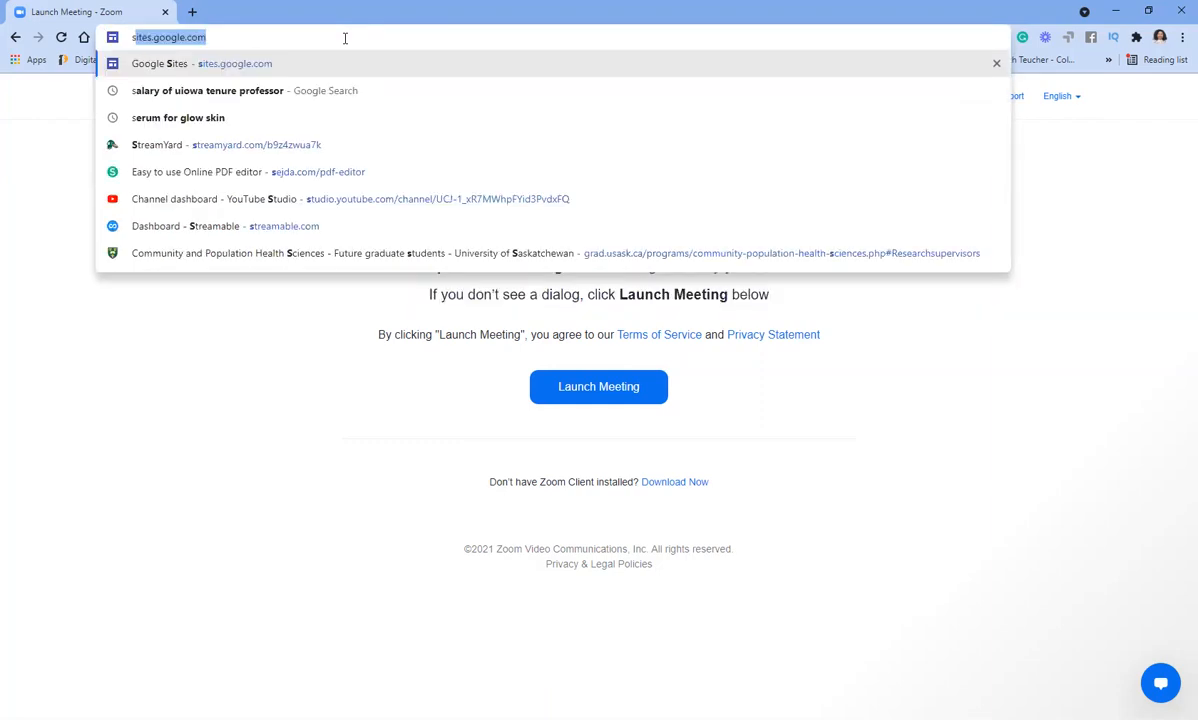
key(Right)
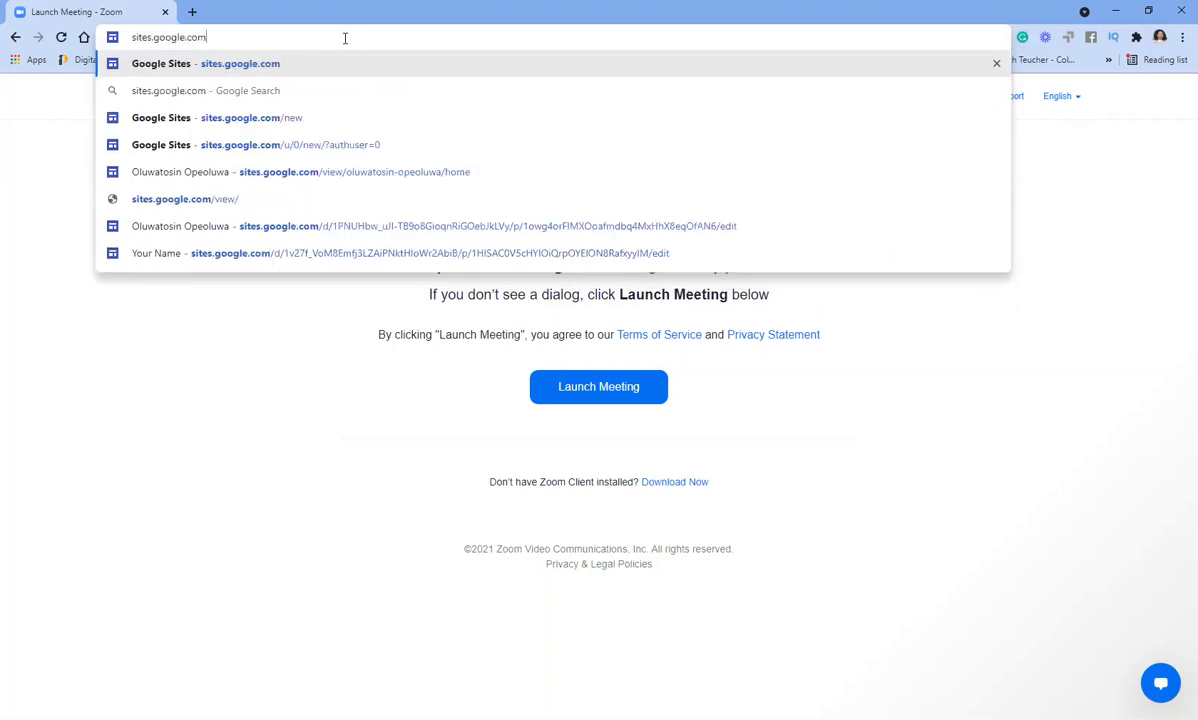
key(Return)
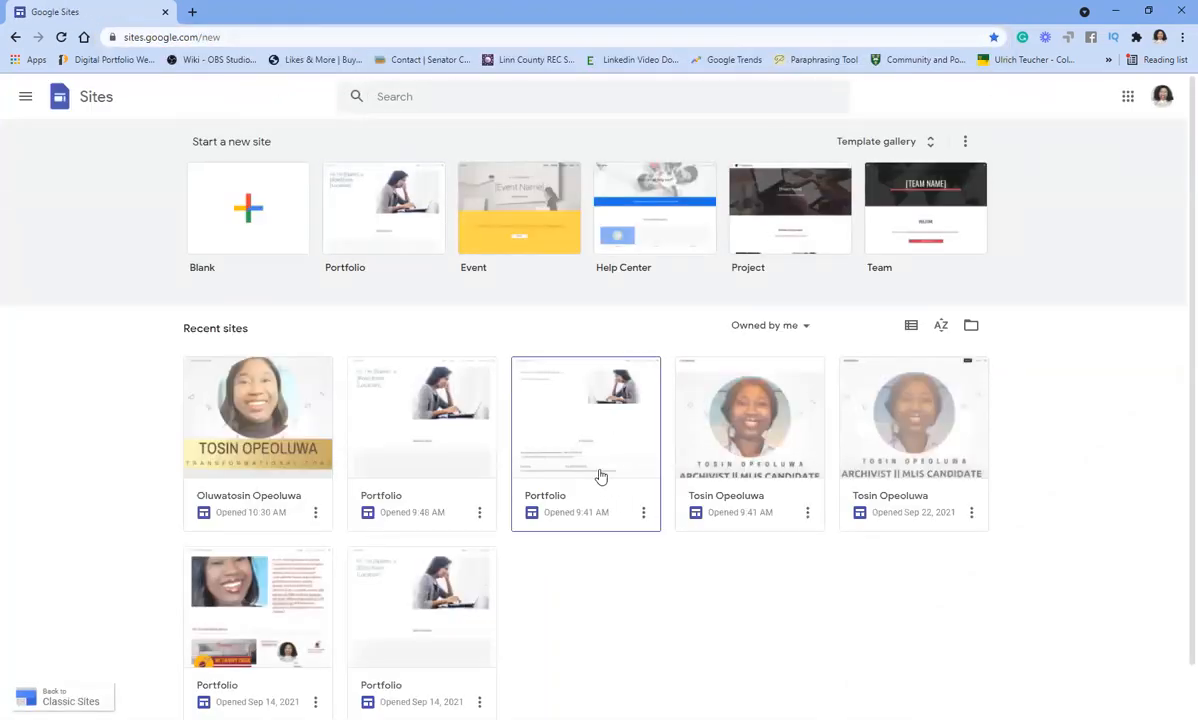
click(535, 457)
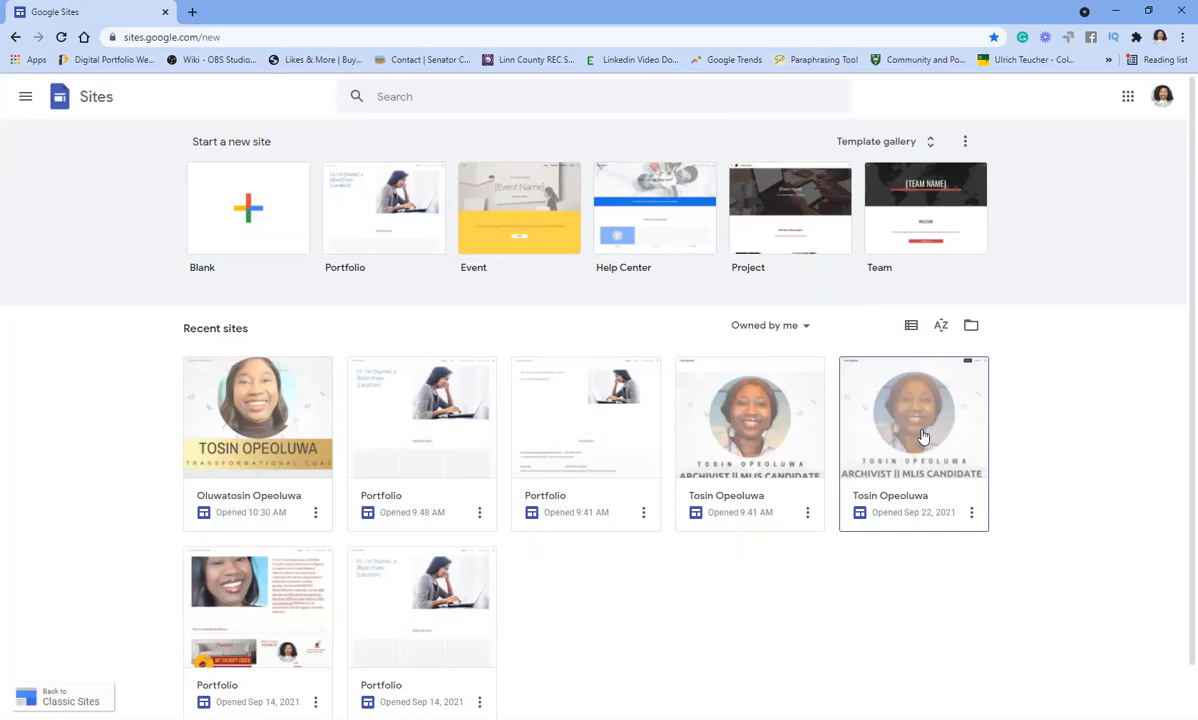
- Open the archivist portfolio site and scroll through its page
click(745, 443)
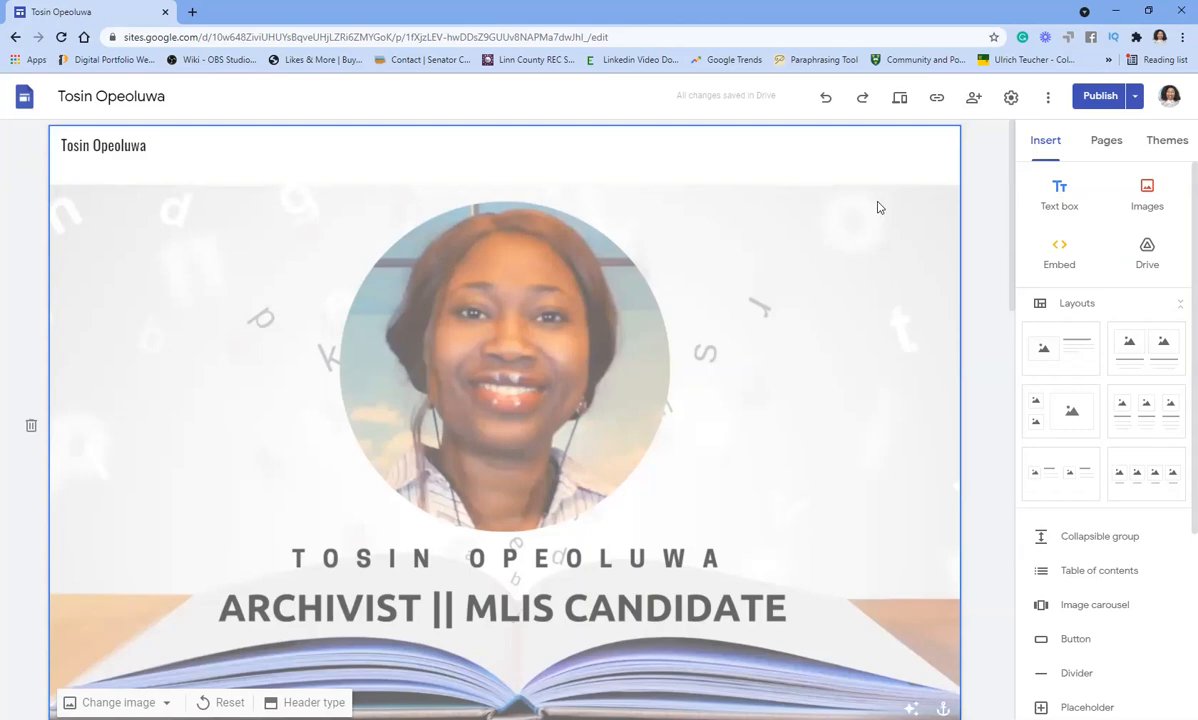
scroll(443, 253, down, 8)
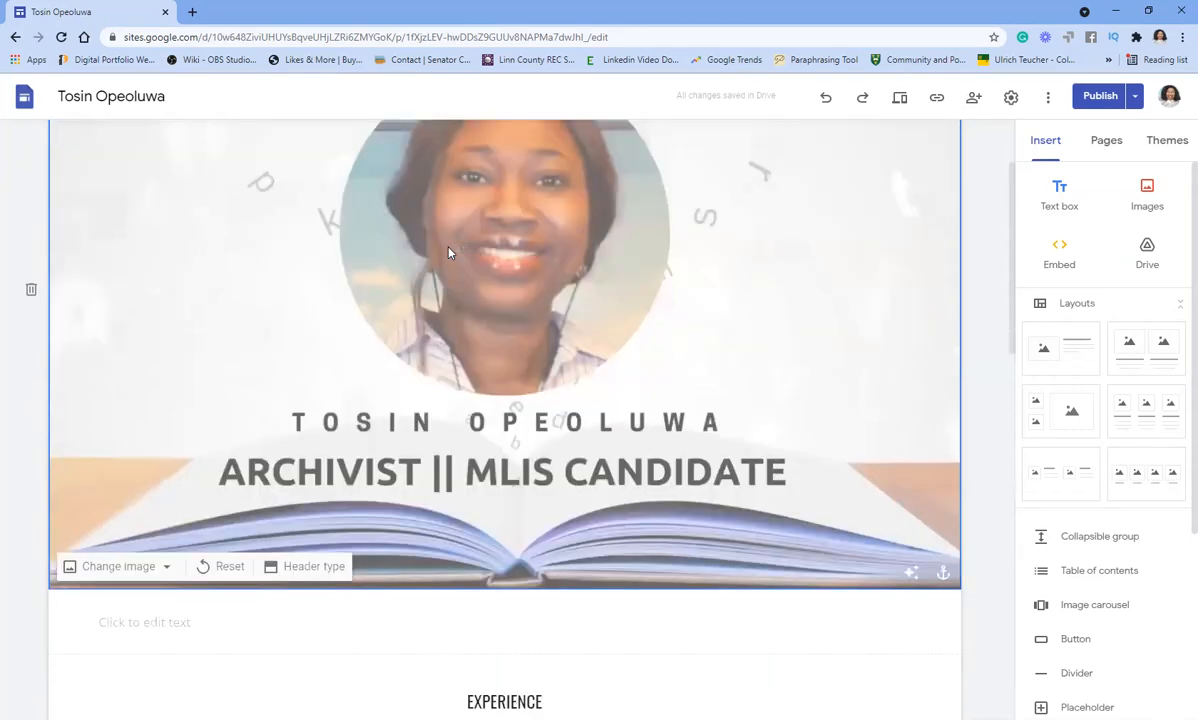
scroll(450, 251, down, 5)
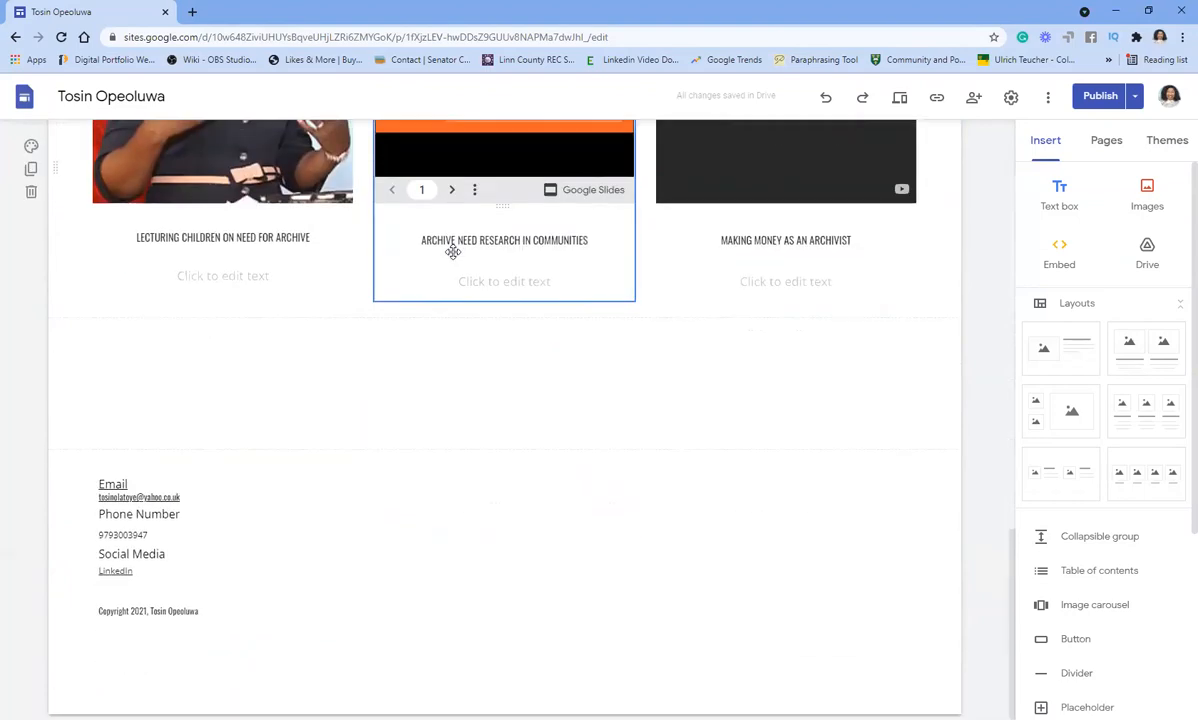
scroll(450, 250, up, 15)
scroll(462, 252, up, 3)
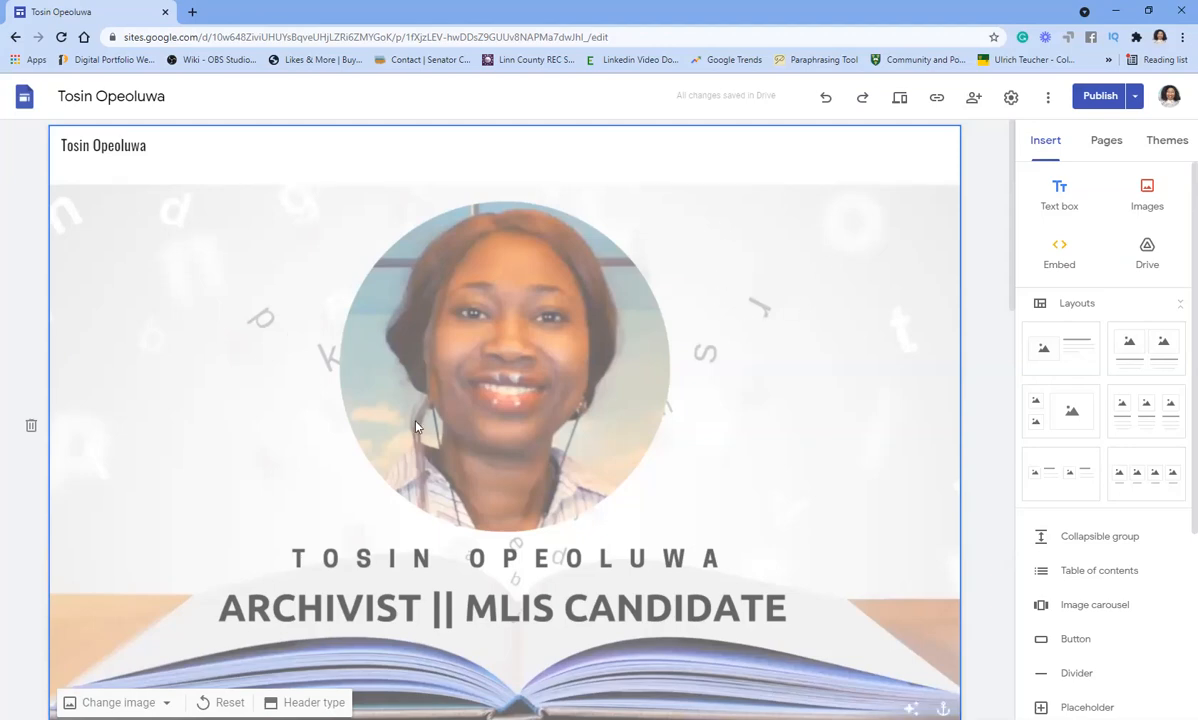
scroll(630, 358, down, 5)
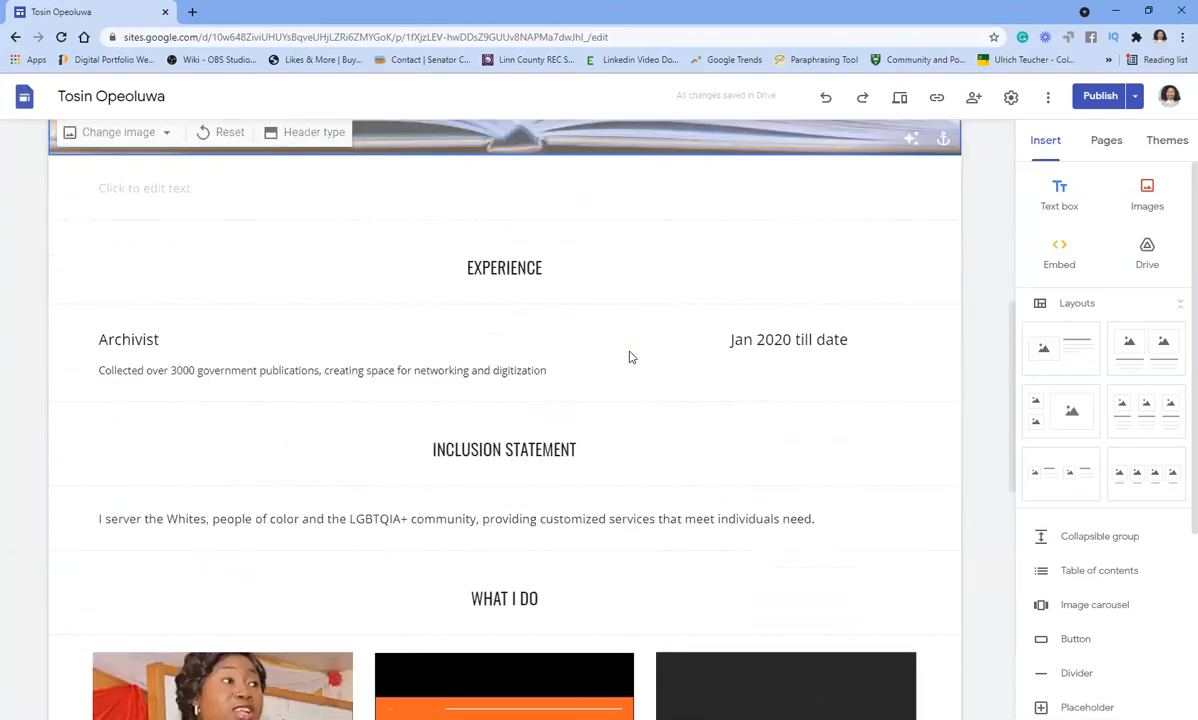
scroll(379, 326, up, 1)
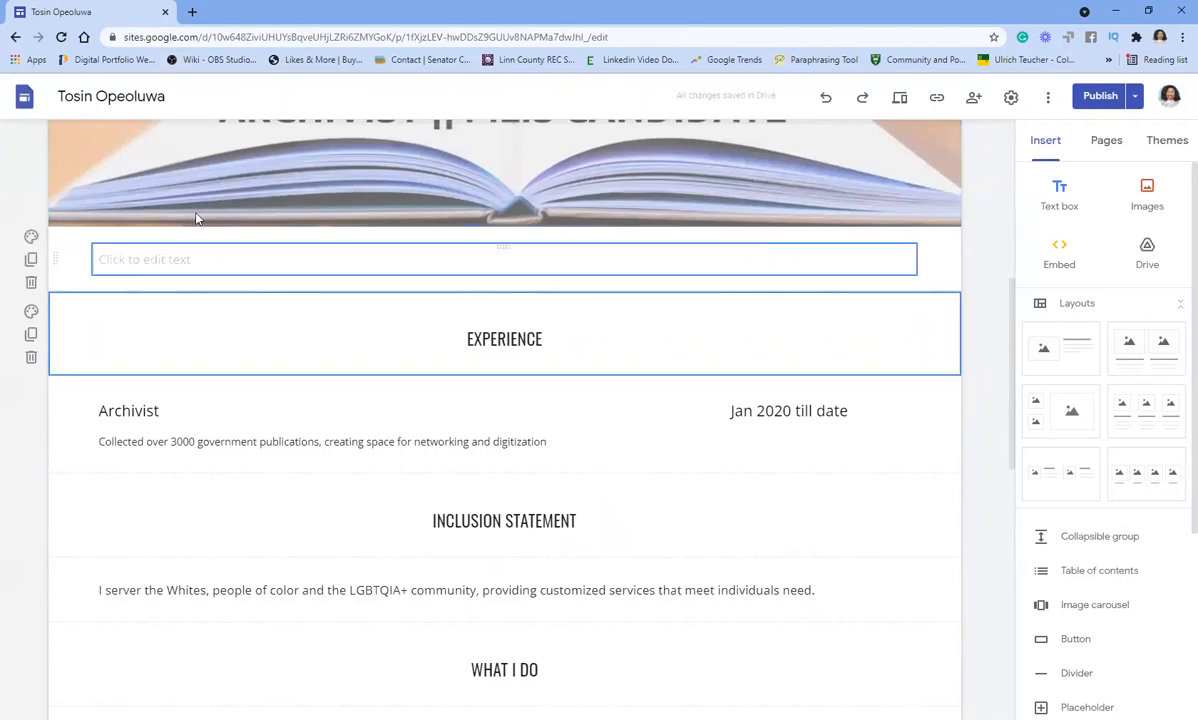
- Inspect the empty text box below the header and the Archivist experience block
click(218, 259)
click(81, 347)
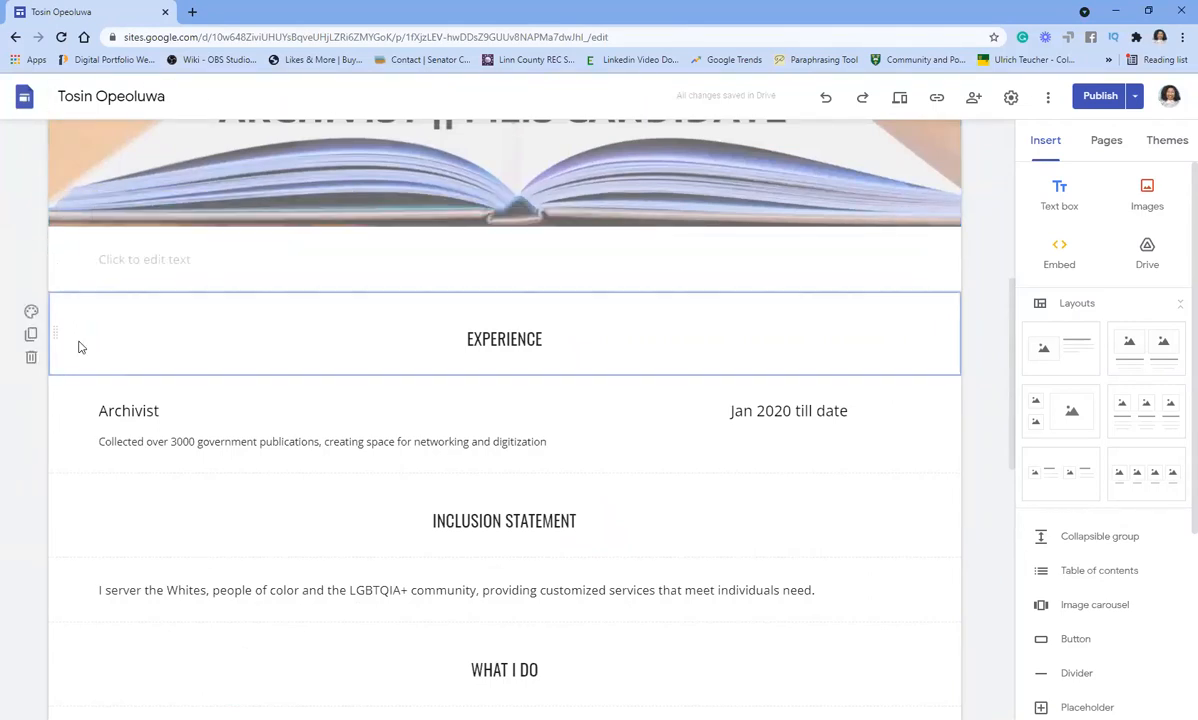
click(100, 435)
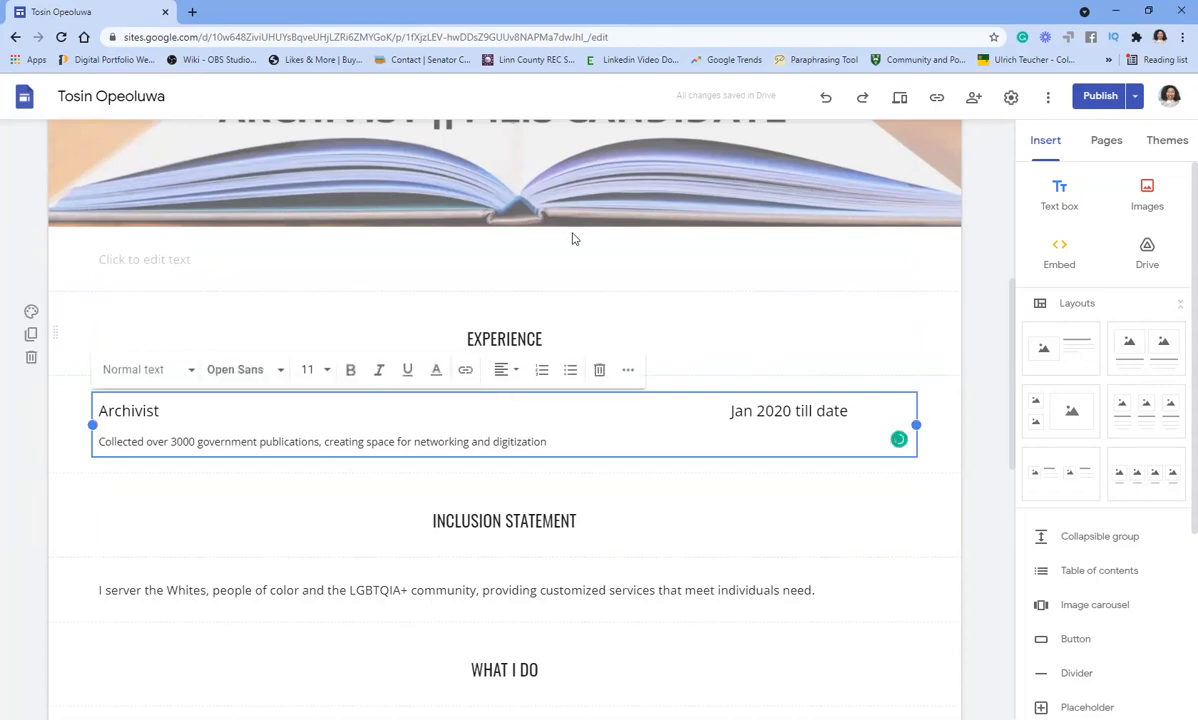
scroll(614, 335, up, 3)
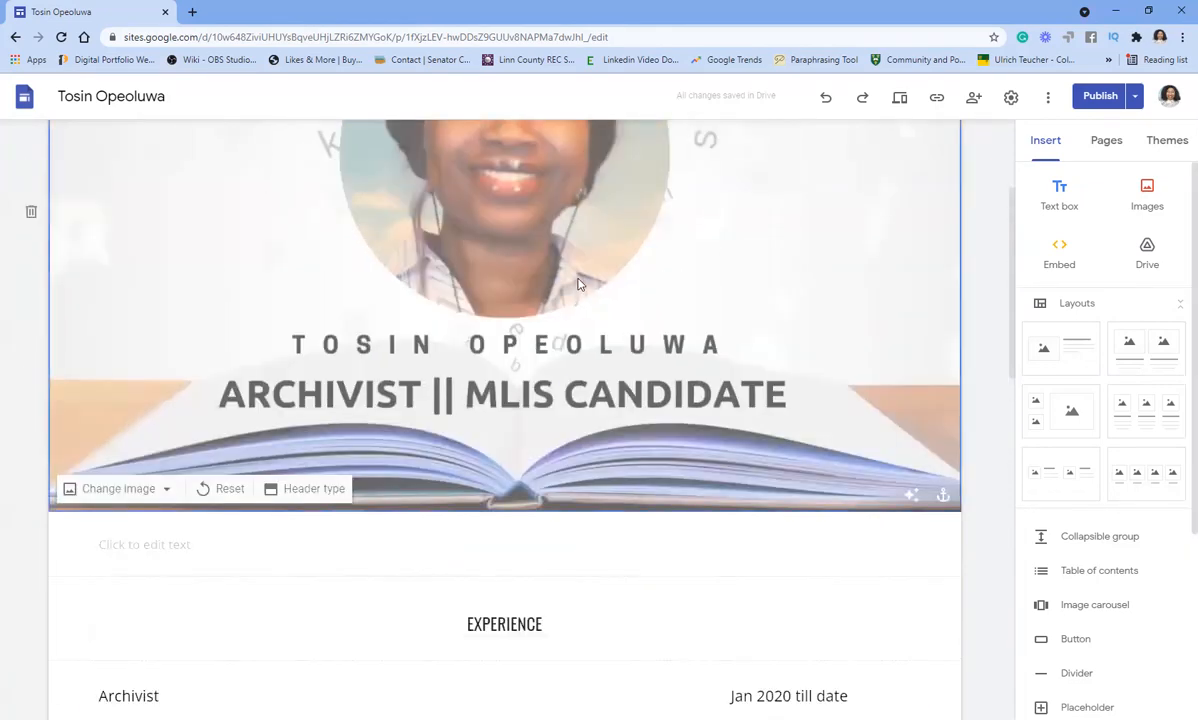
scroll(545, 270, down, 15)
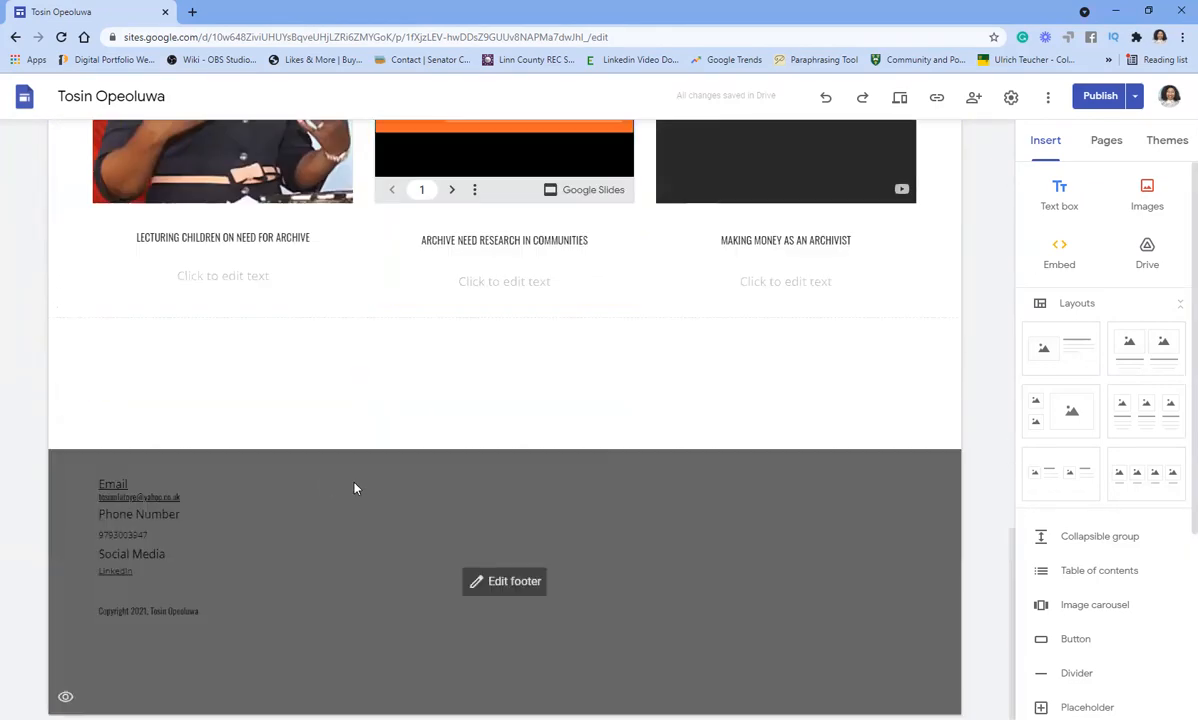
- Enter and leave footer editing, check the Pages list, then return to Sites home
click(356, 482)
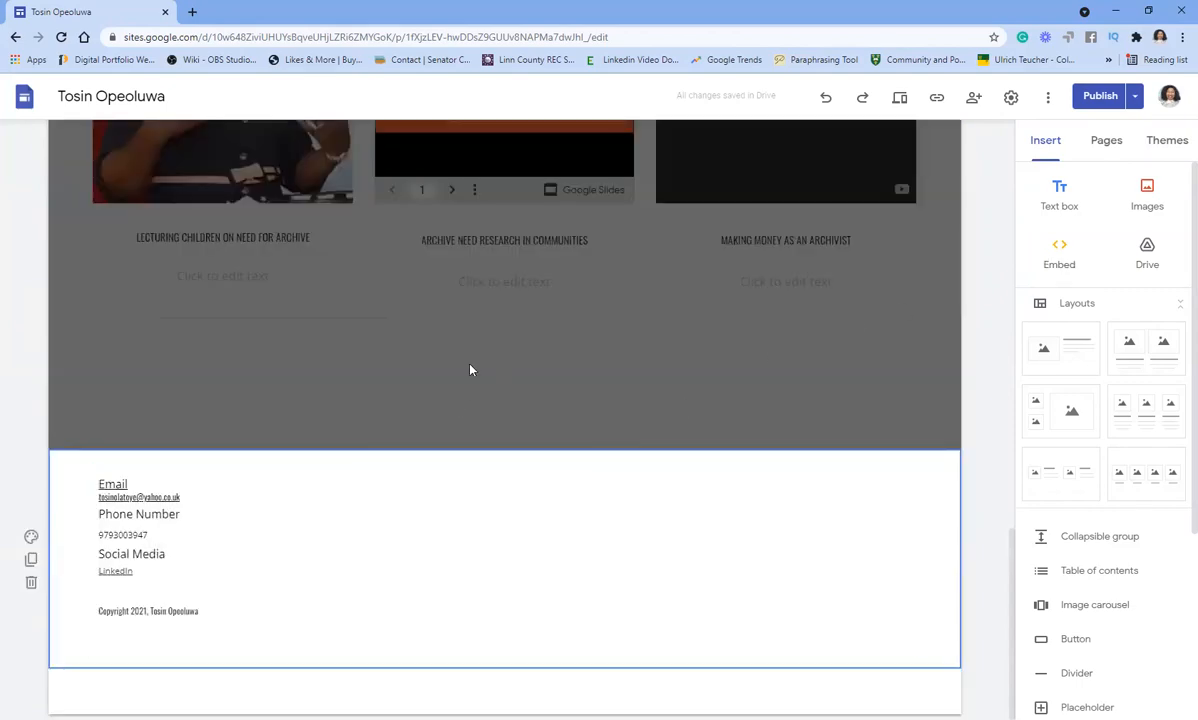
scroll(590, 285, up, 8)
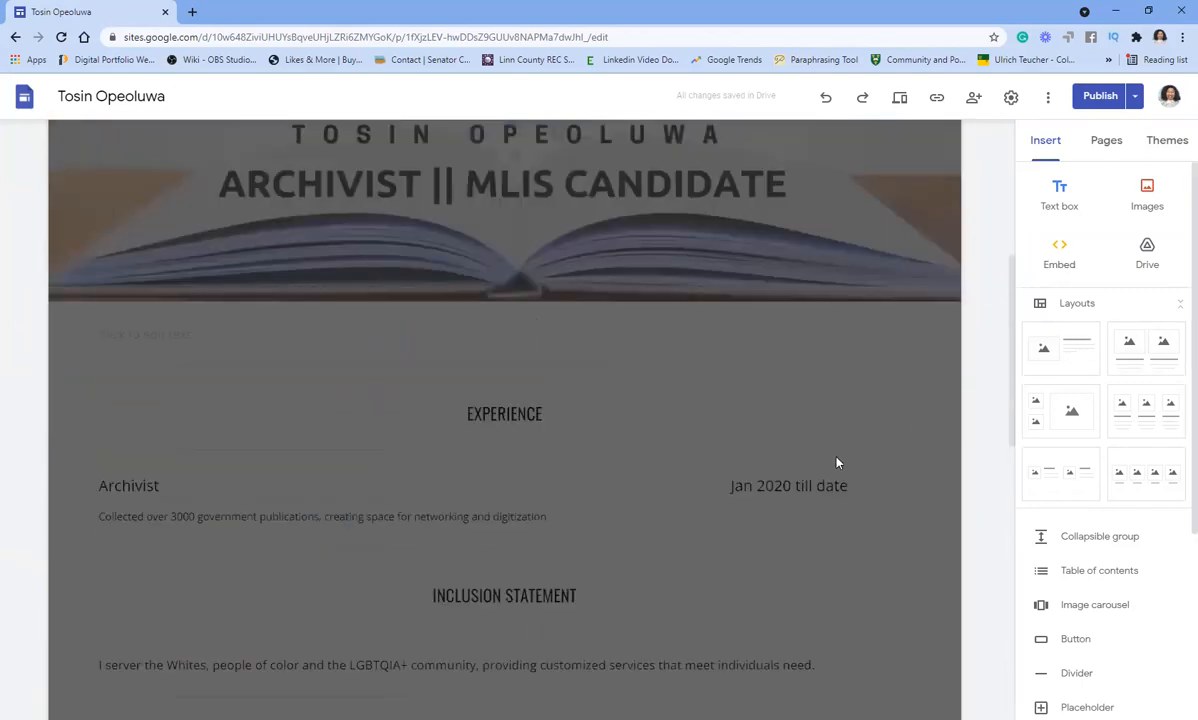
click(838, 462)
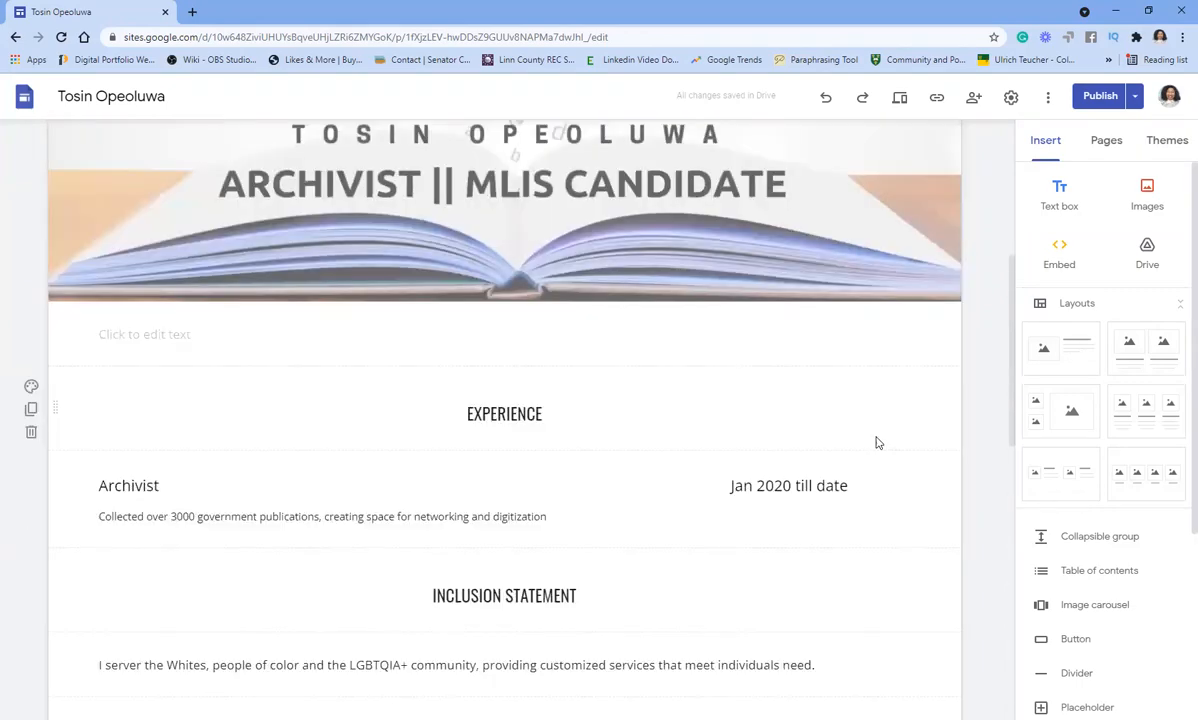
click(1105, 146)
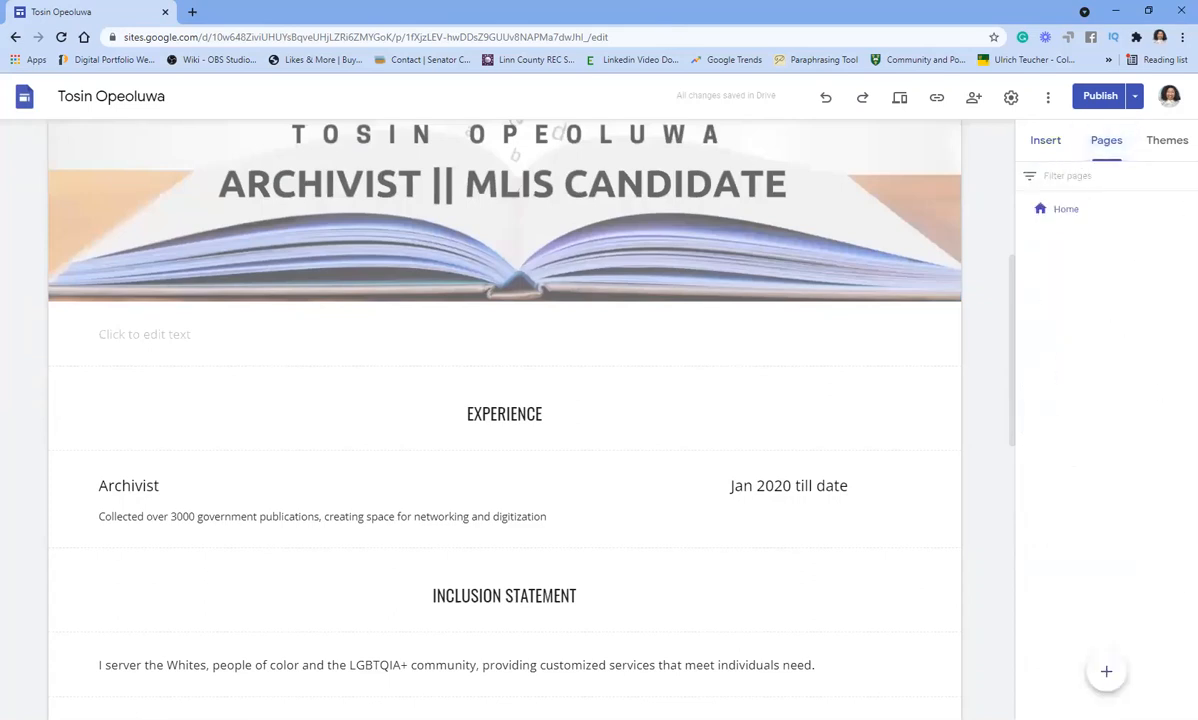
mouse_move(1105, 670)
scroll(955, 354, up, 5)
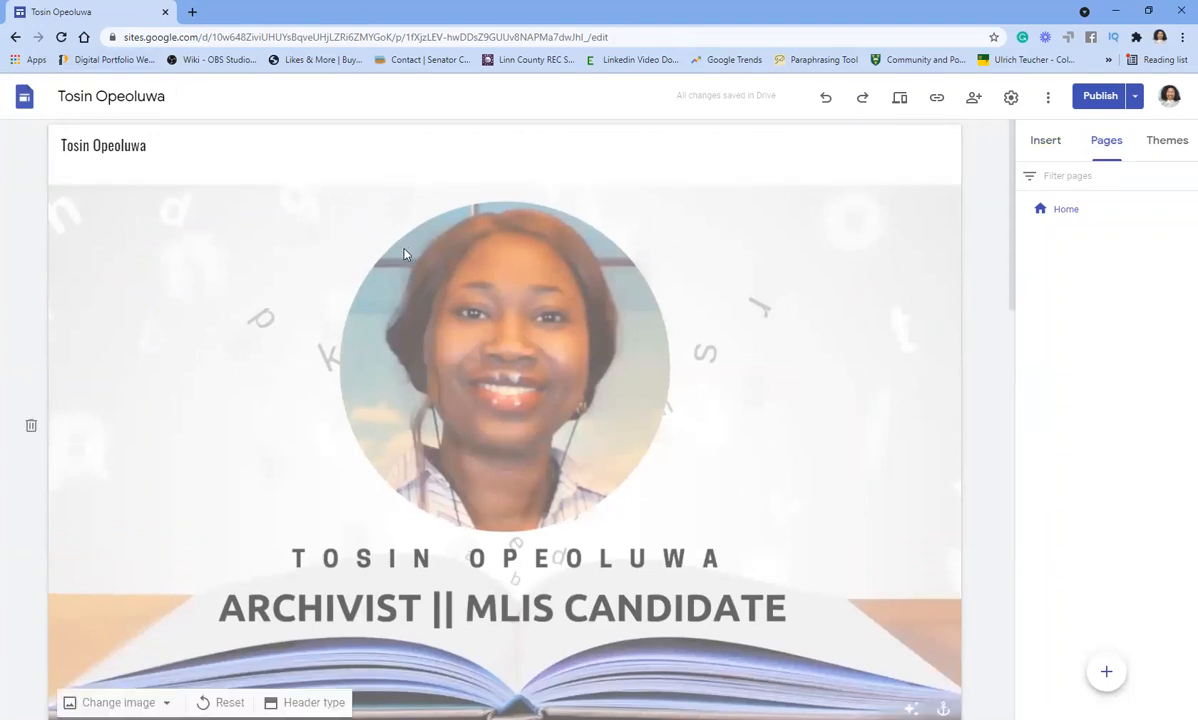
click(16, 38)
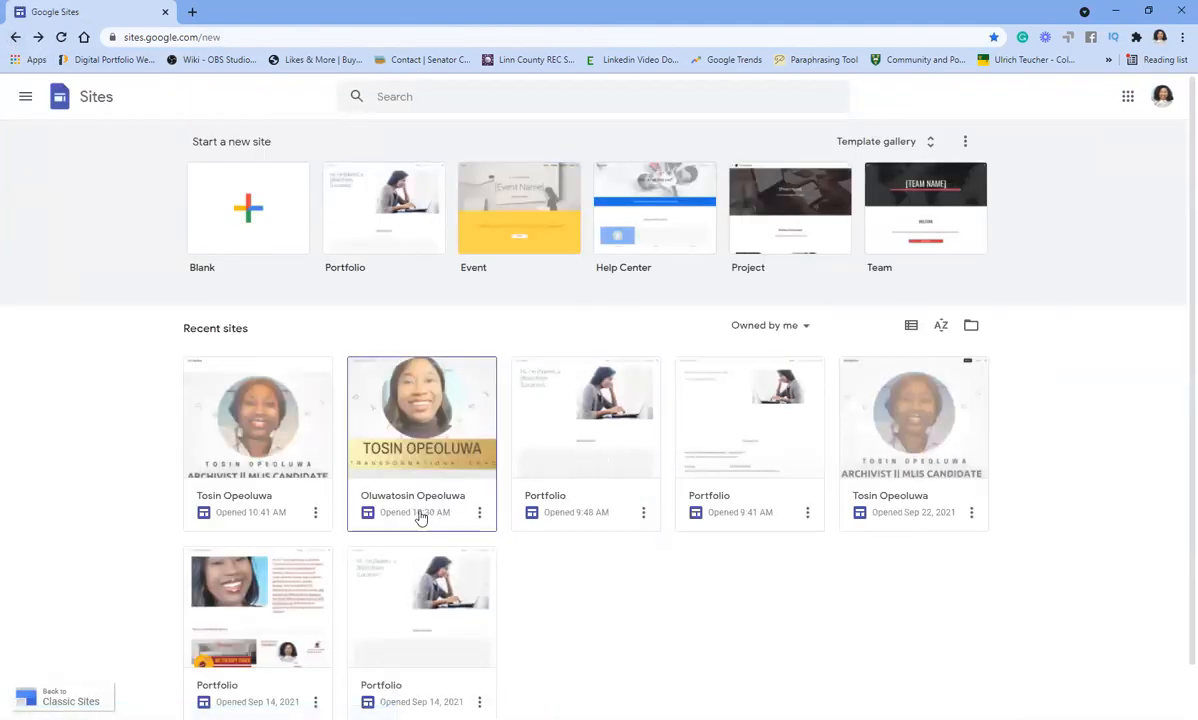
- Open the Portfolio site and inspect its introduction text and laptop photo
click(740, 435)
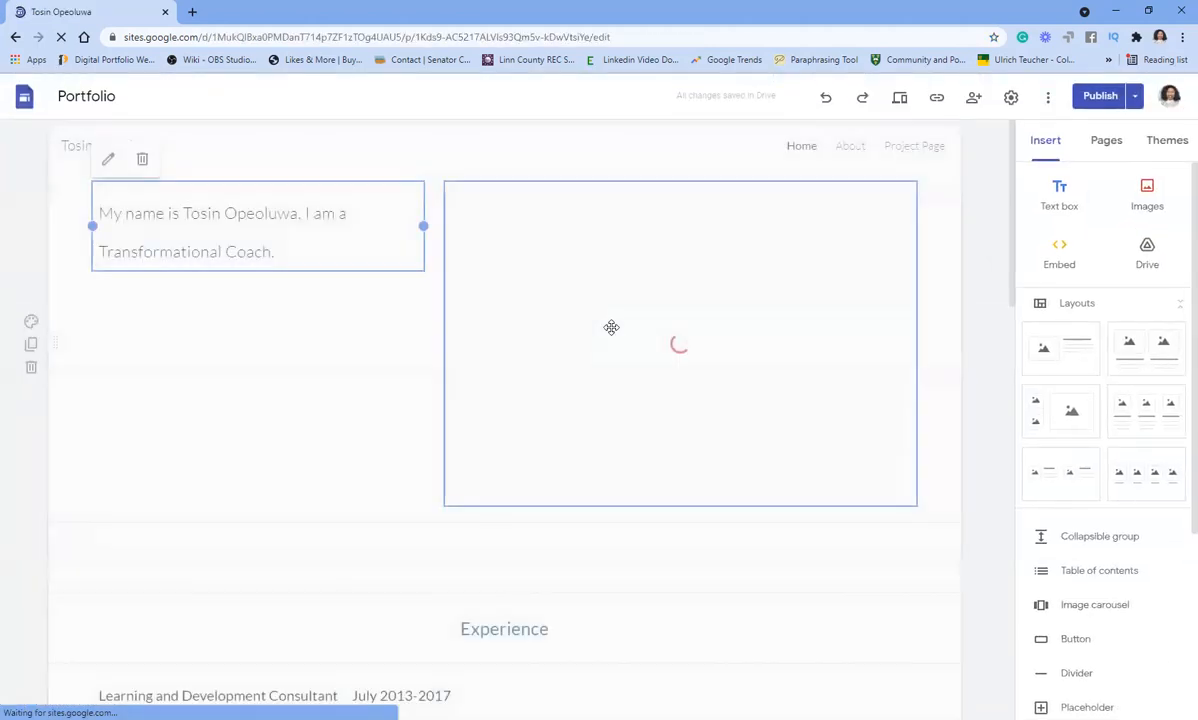
scroll(612, 326, down, 4)
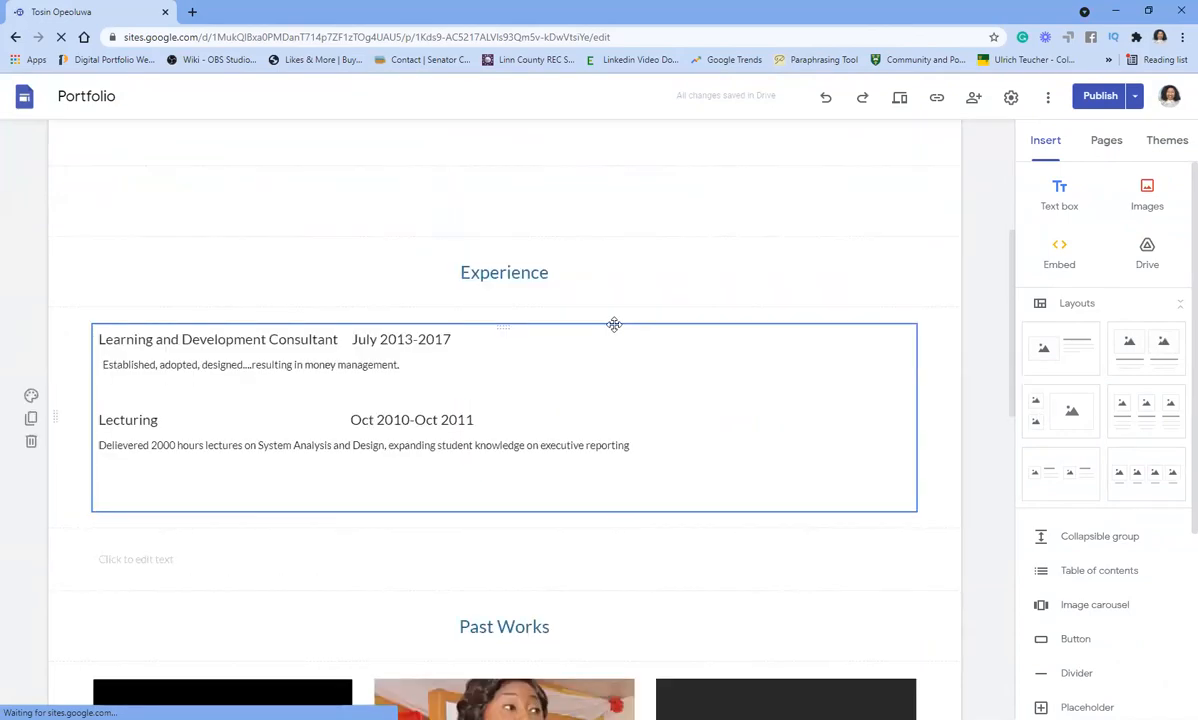
scroll(613, 325, down, 6)
scroll(618, 329, up, 8)
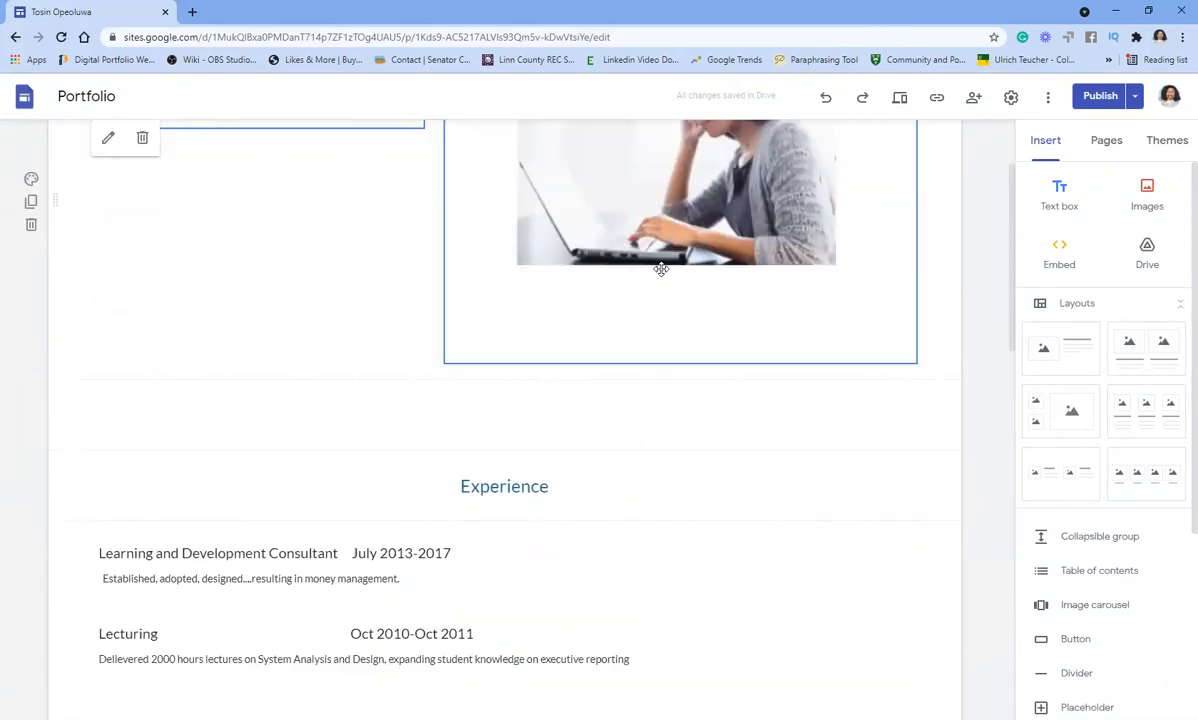
scroll(655, 270, up, 2)
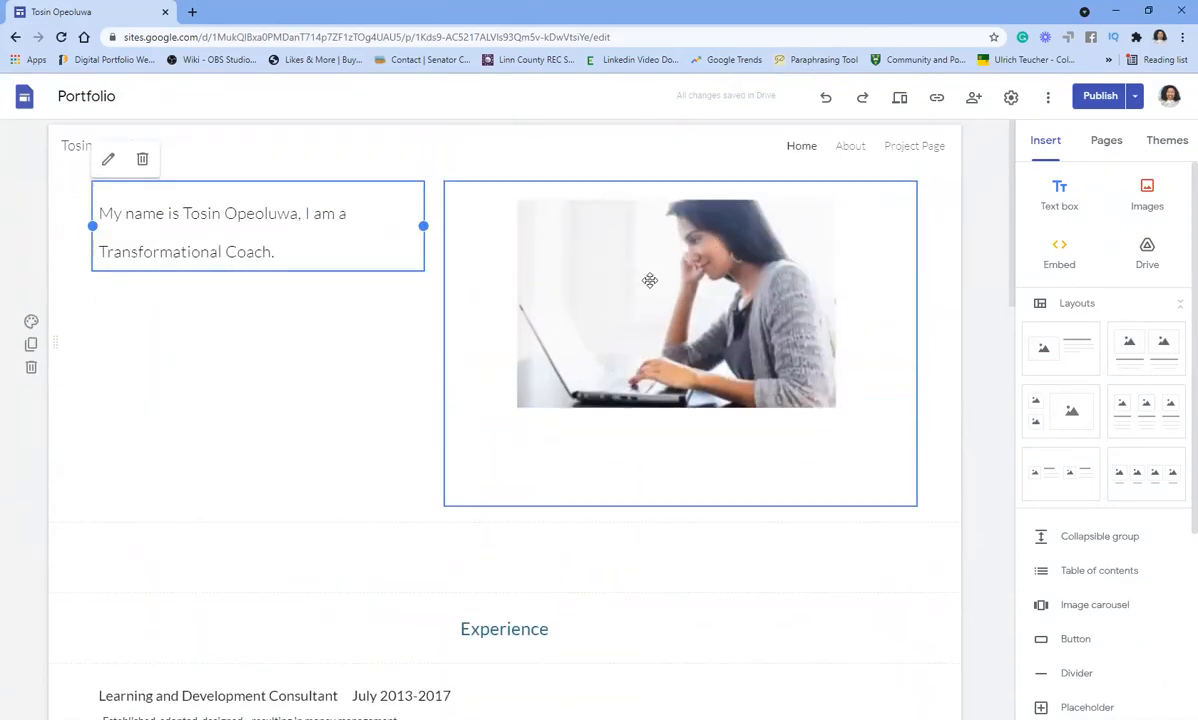
click(151, 252)
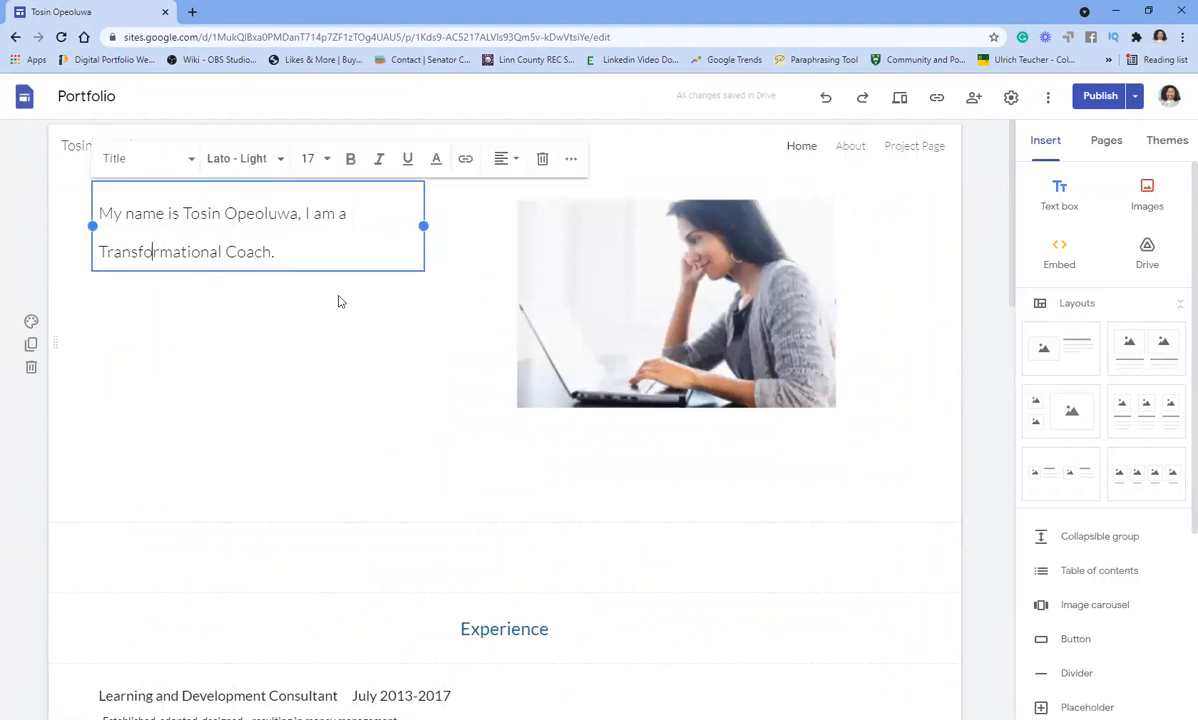
click(700, 268)
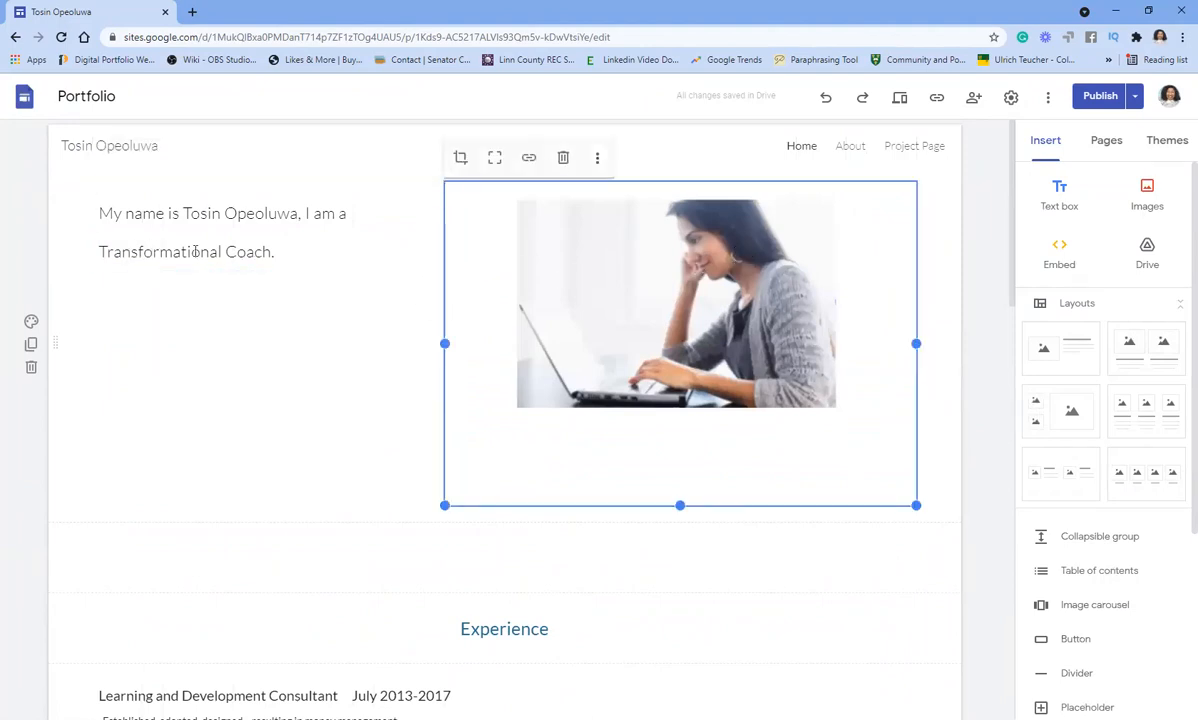
click(178, 222)
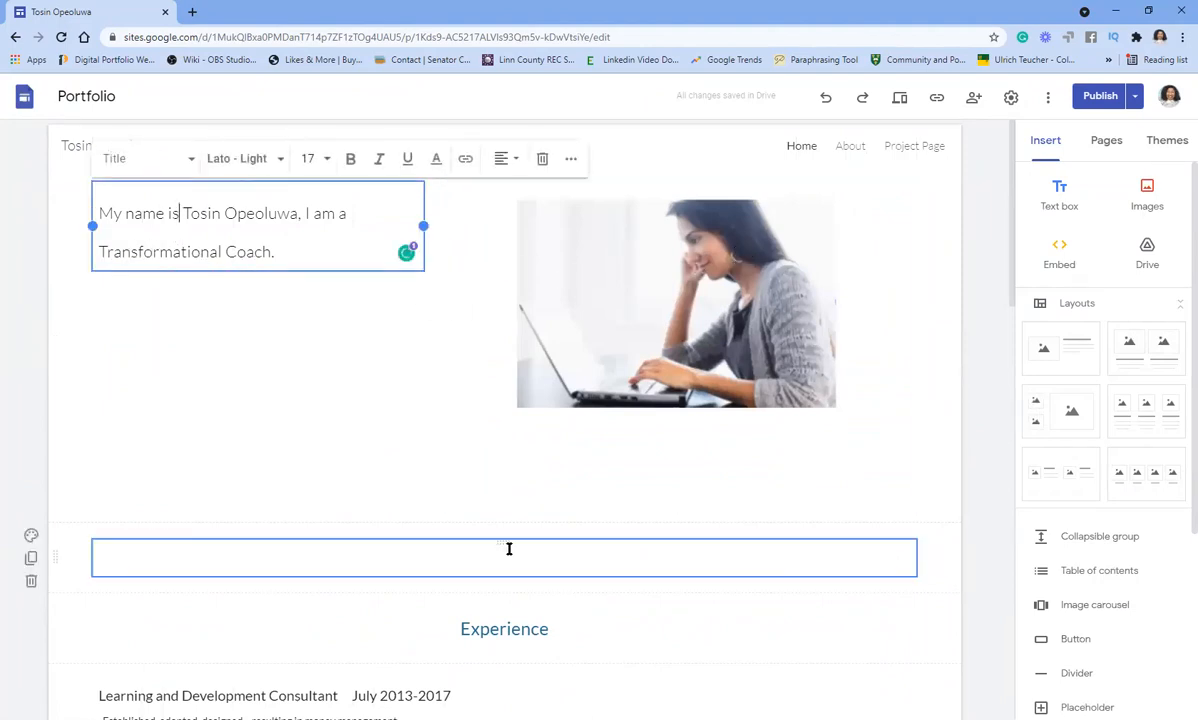
- Move the empty text box up to sit between the header and Experience
scroll(508, 497, down, 3)
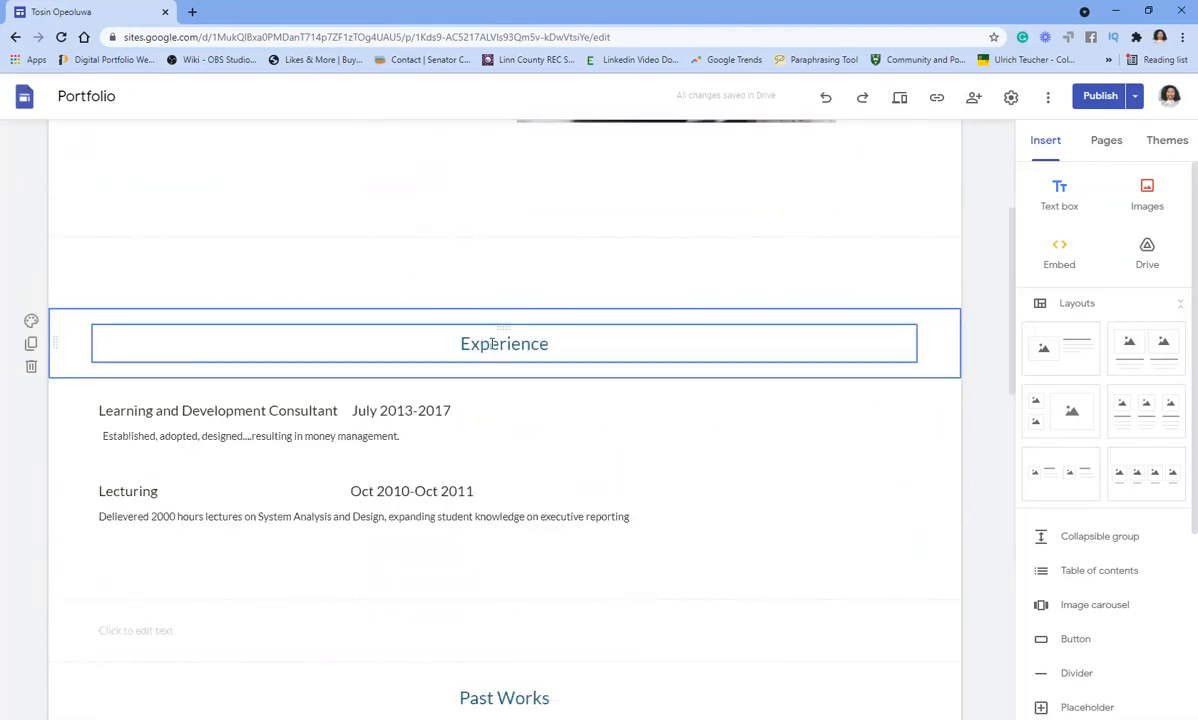
click(497, 335)
click(604, 269)
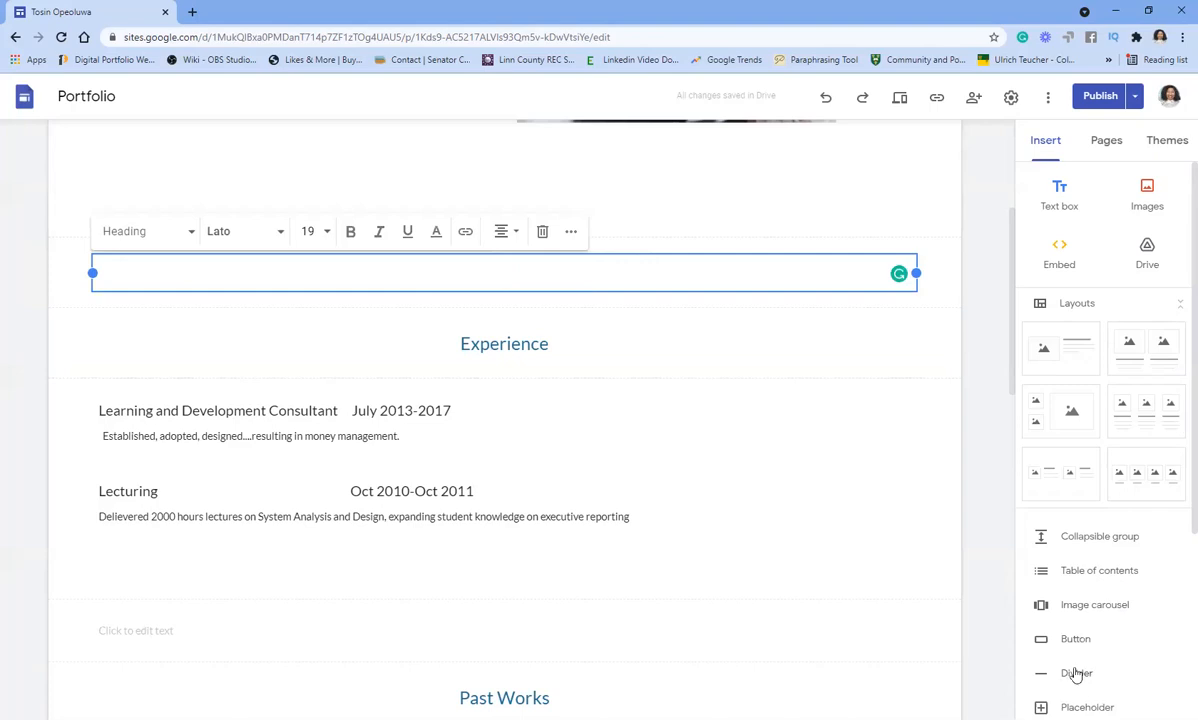
scroll(1077, 673, down, 1)
scroll(1112, 564, down, 1)
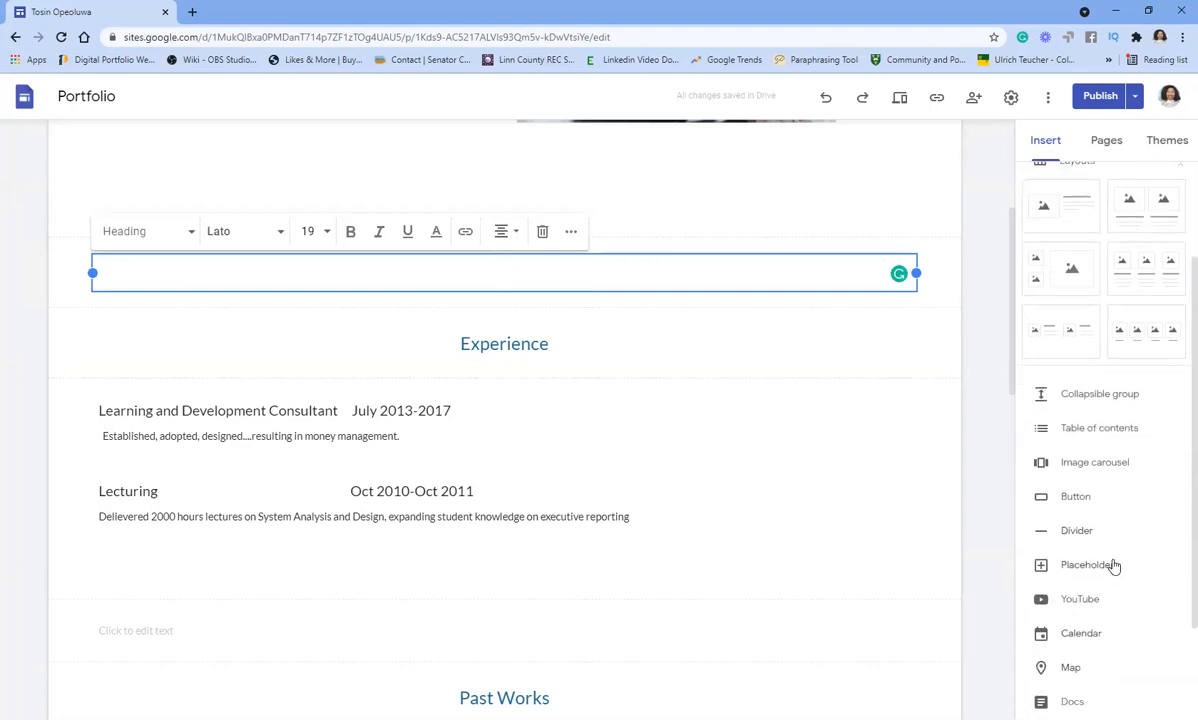
click(640, 600)
scroll(818, 500, up, 3)
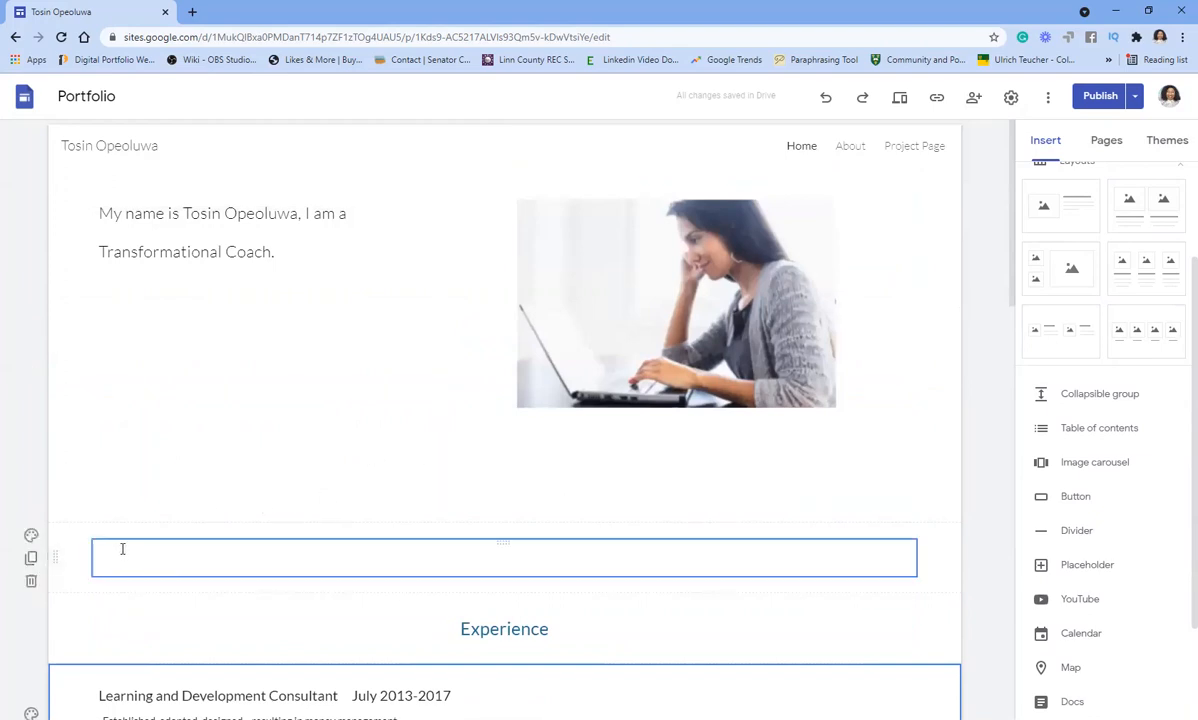
drag(120, 542, 139, 569)
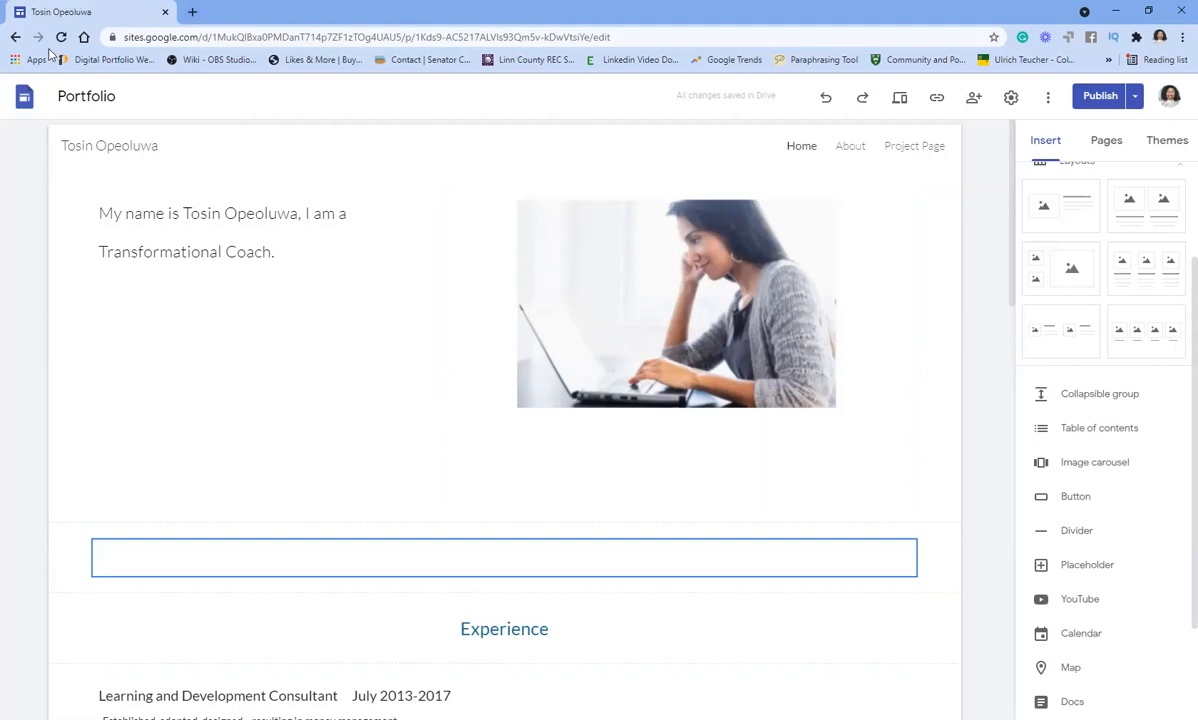
- Create a new blank site and close the extra template gallery tab
click(15, 38)
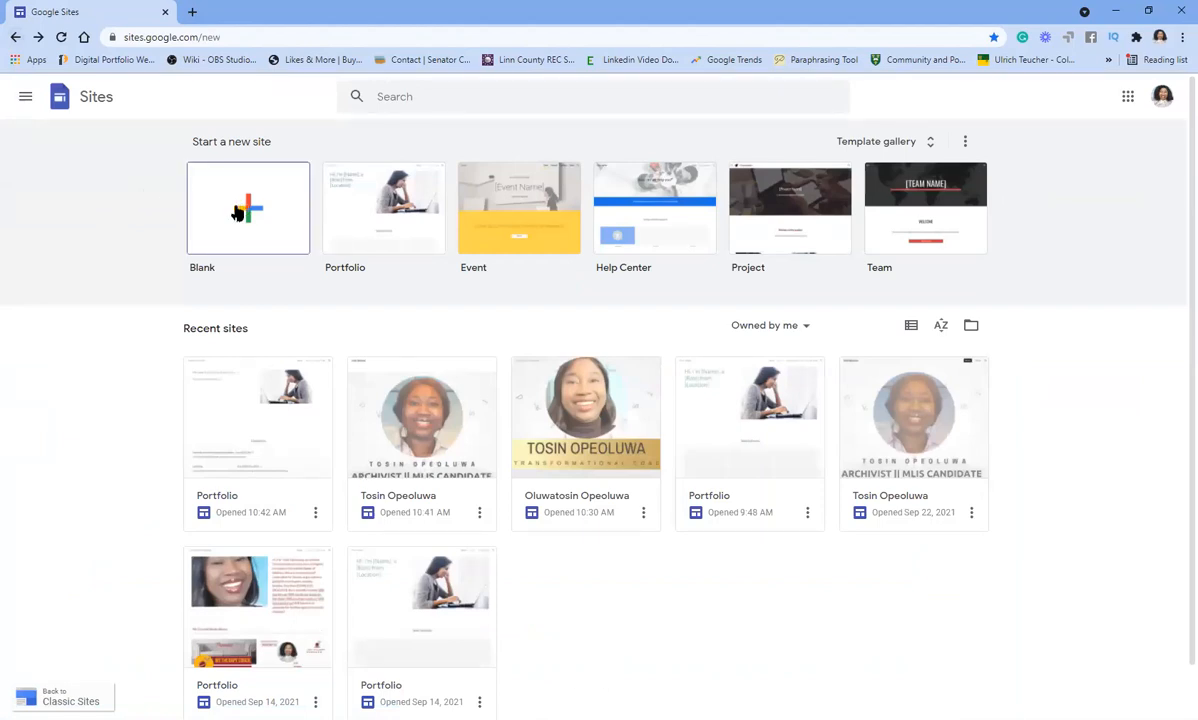
click(241, 207)
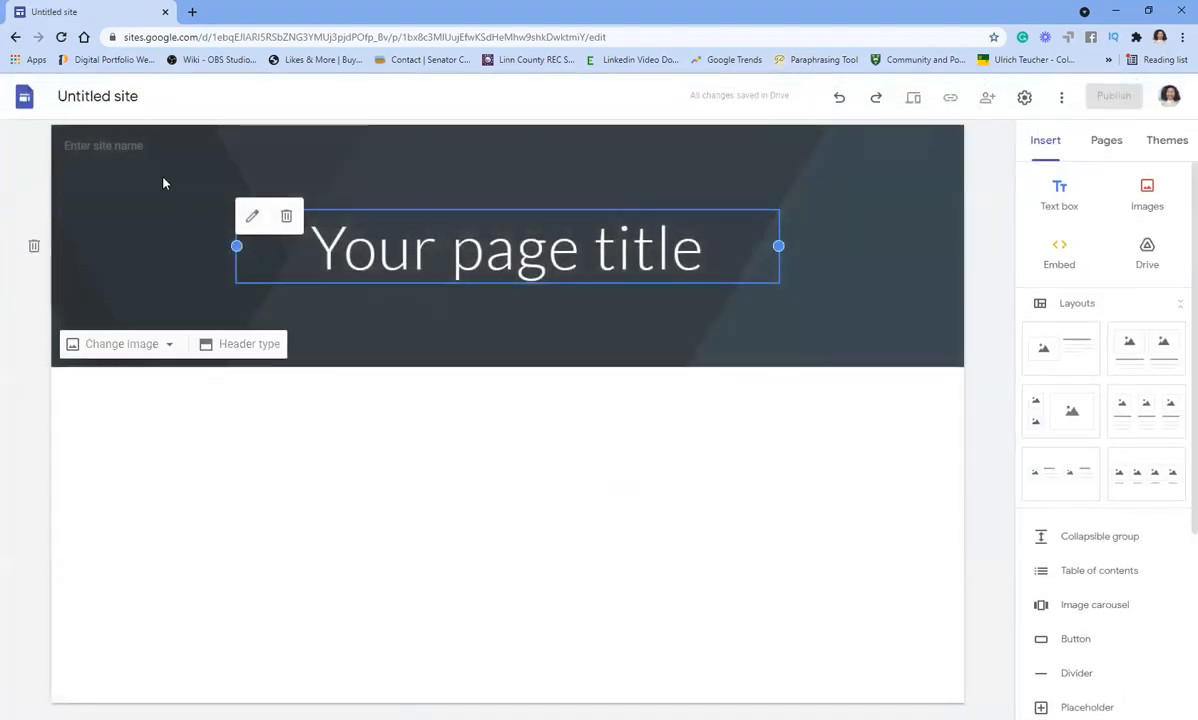
click(112, 146)
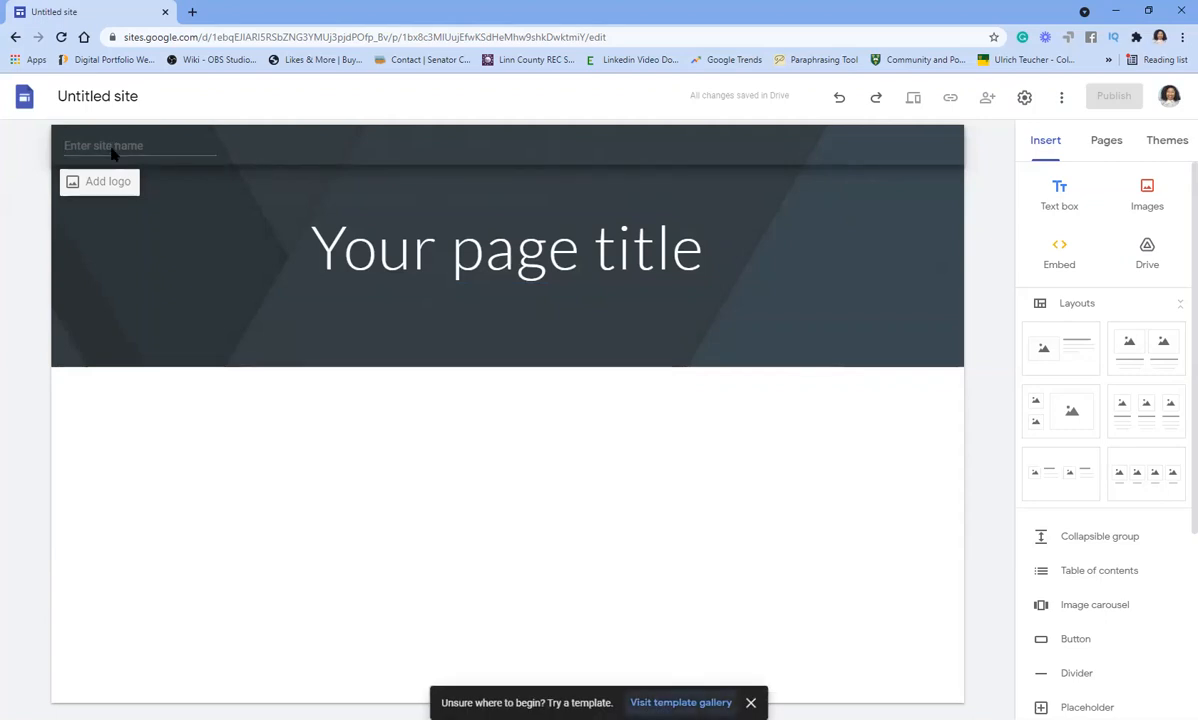
key(space)
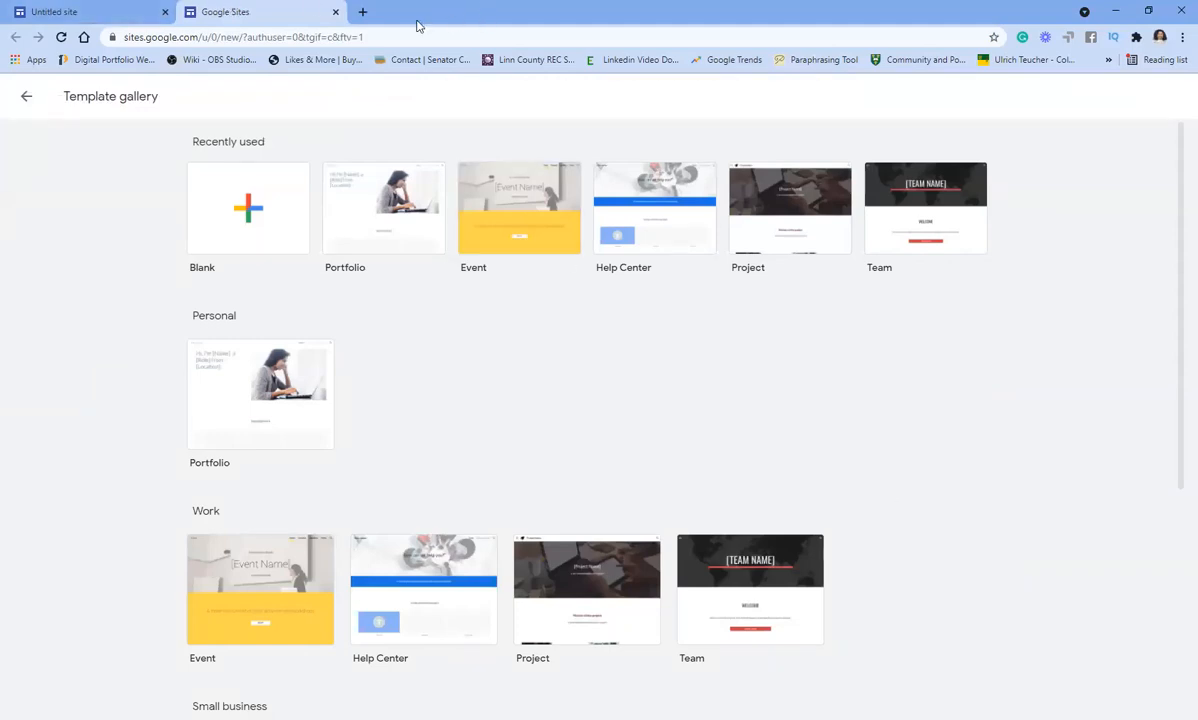
click(55, 12)
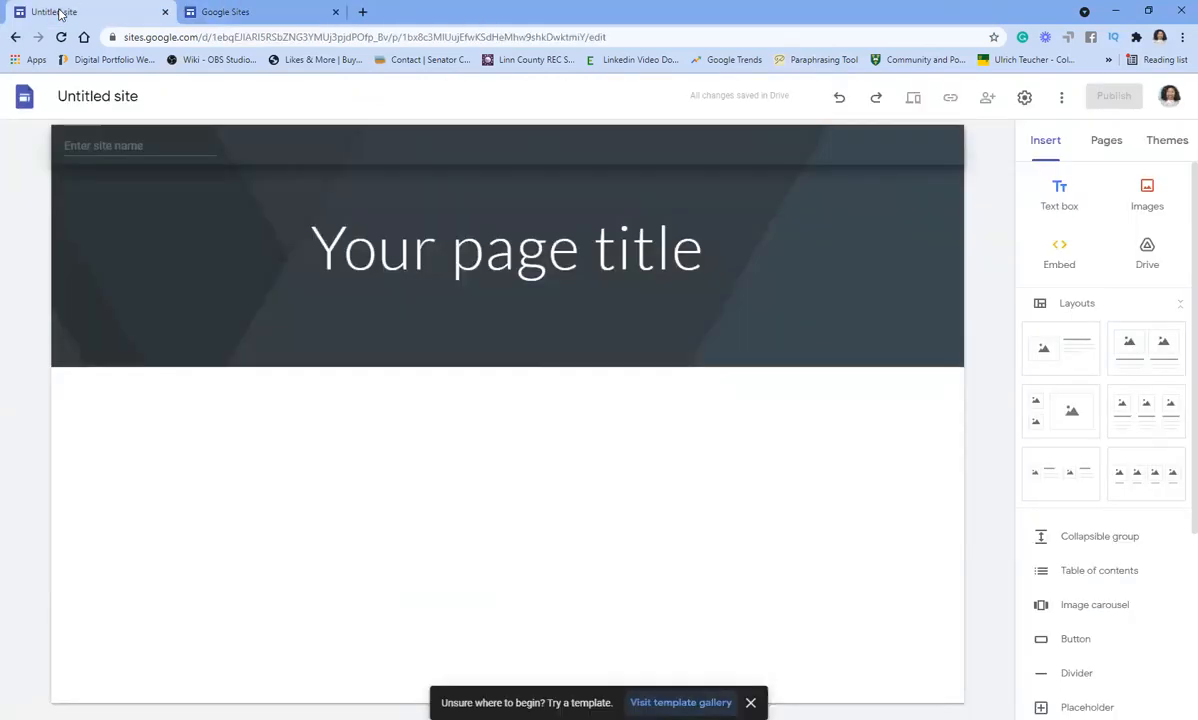
click(336, 12)
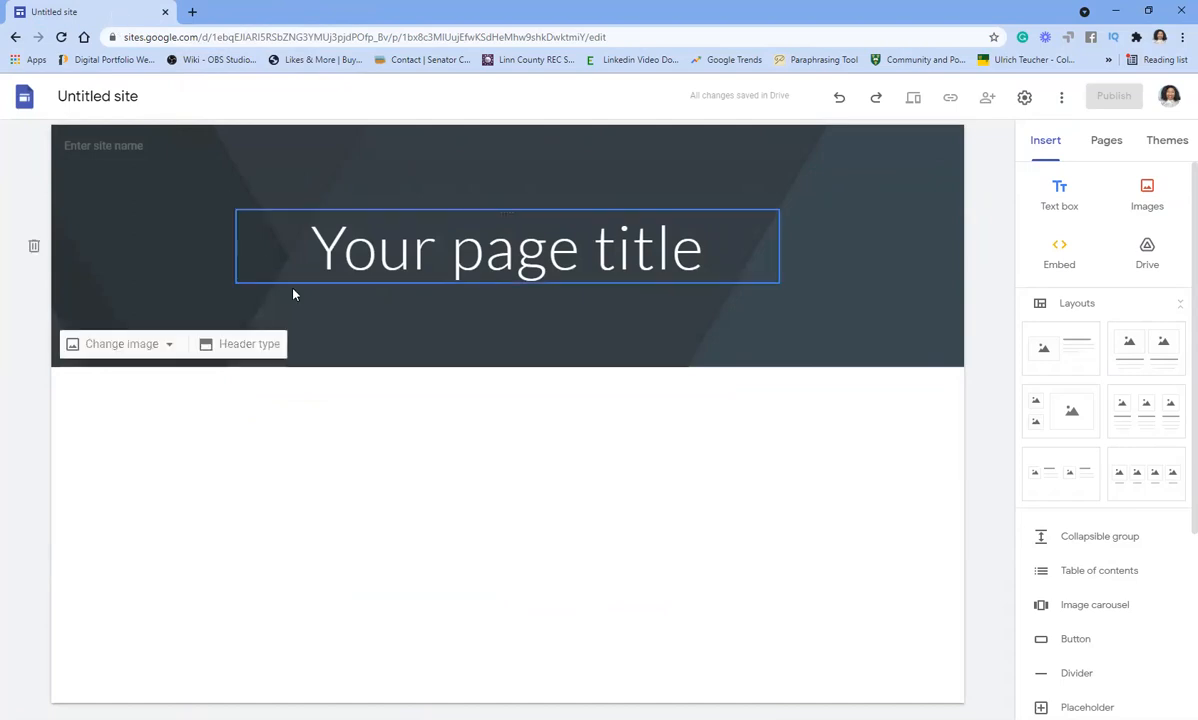
- Enter the owner's full name as the site name
click(121, 143)
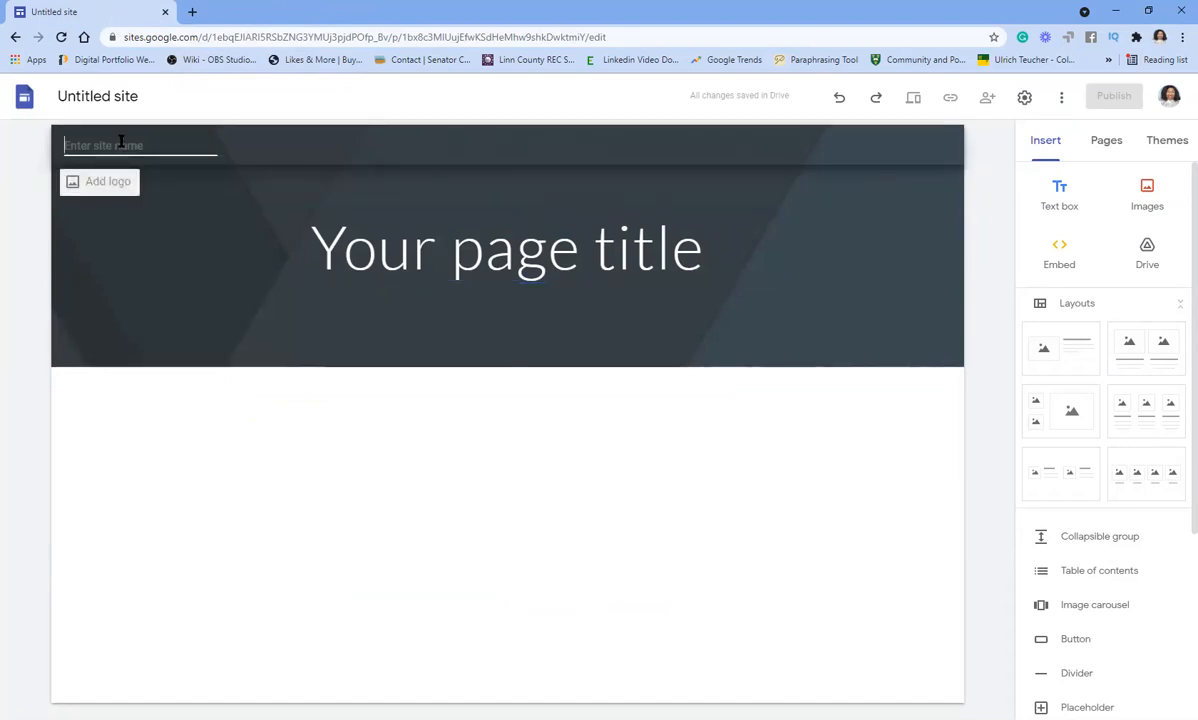
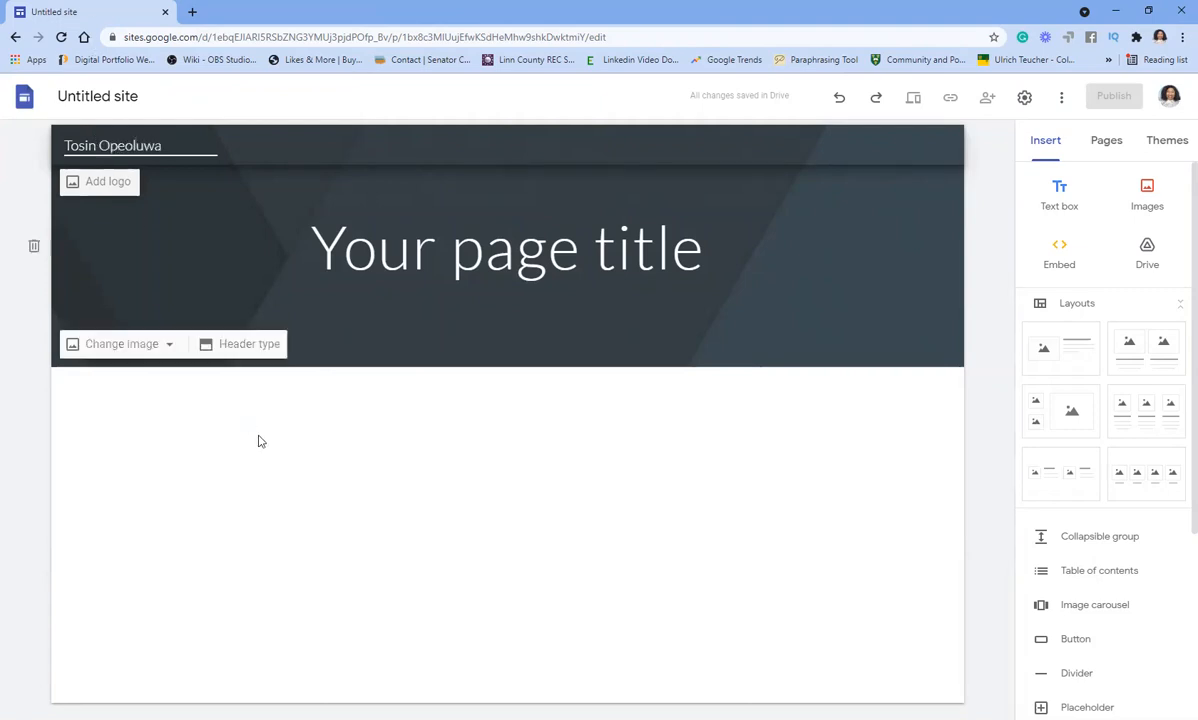
click(382, 470)
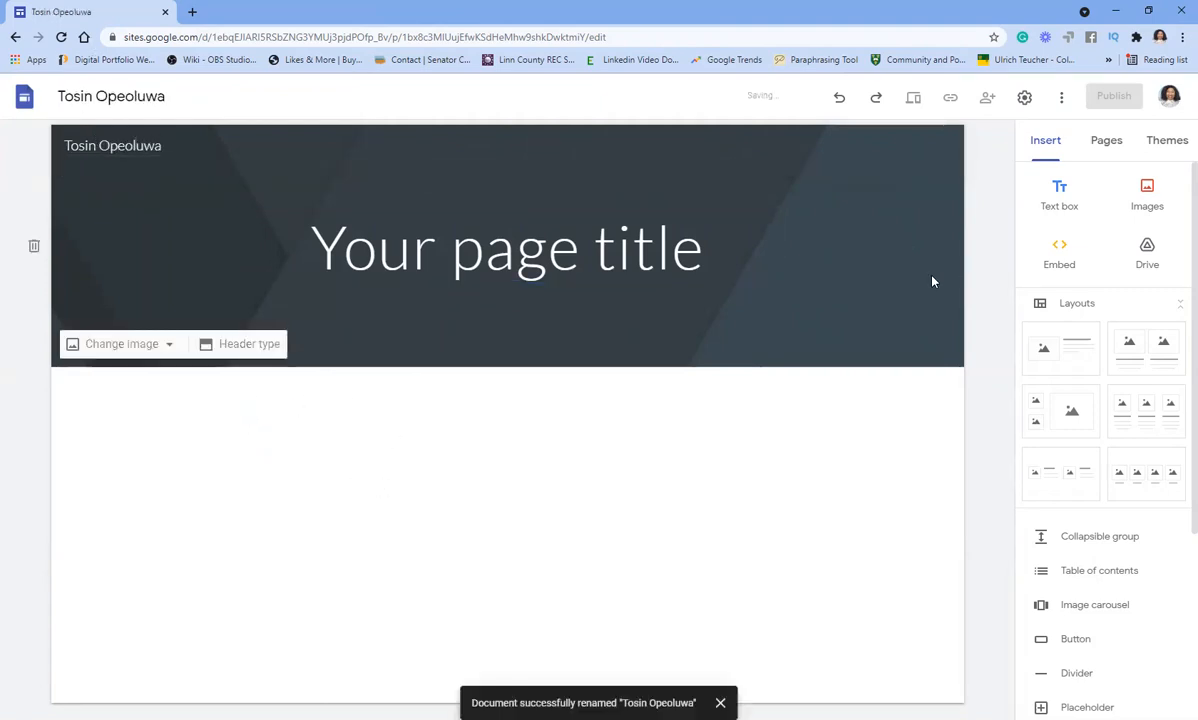
- Delete the 'Your page title' placeholder box from the header banner
click(634, 262)
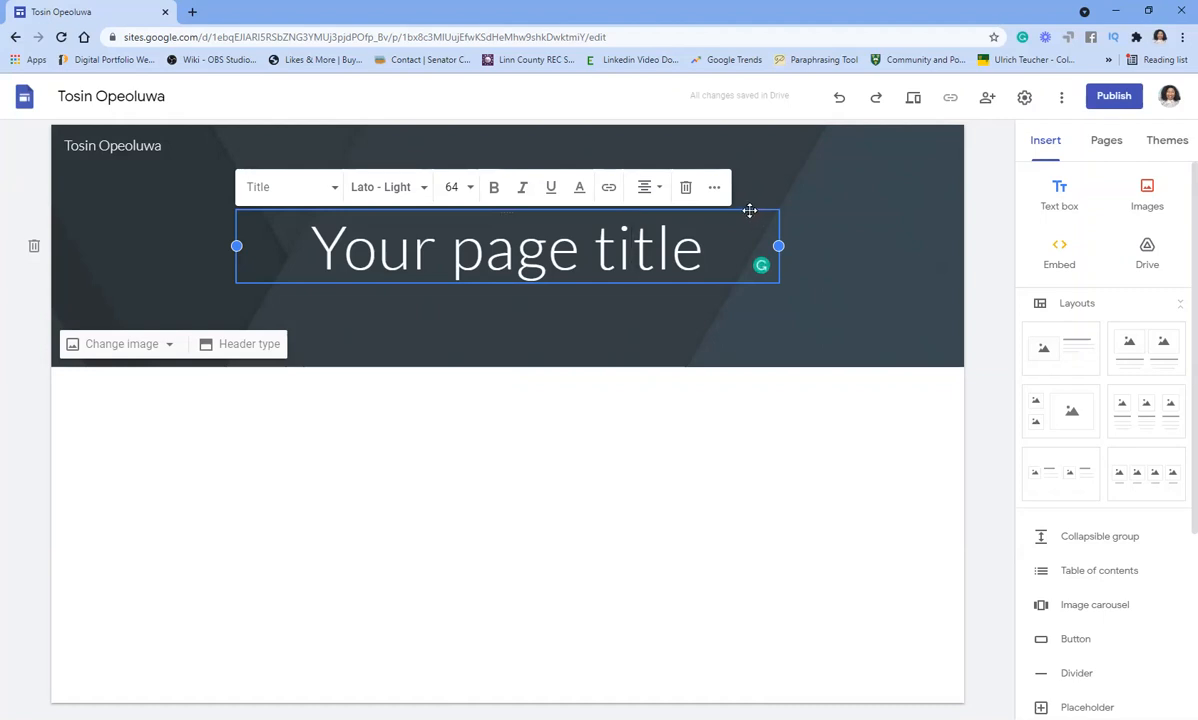
key(BackSpace)
click(749, 205)
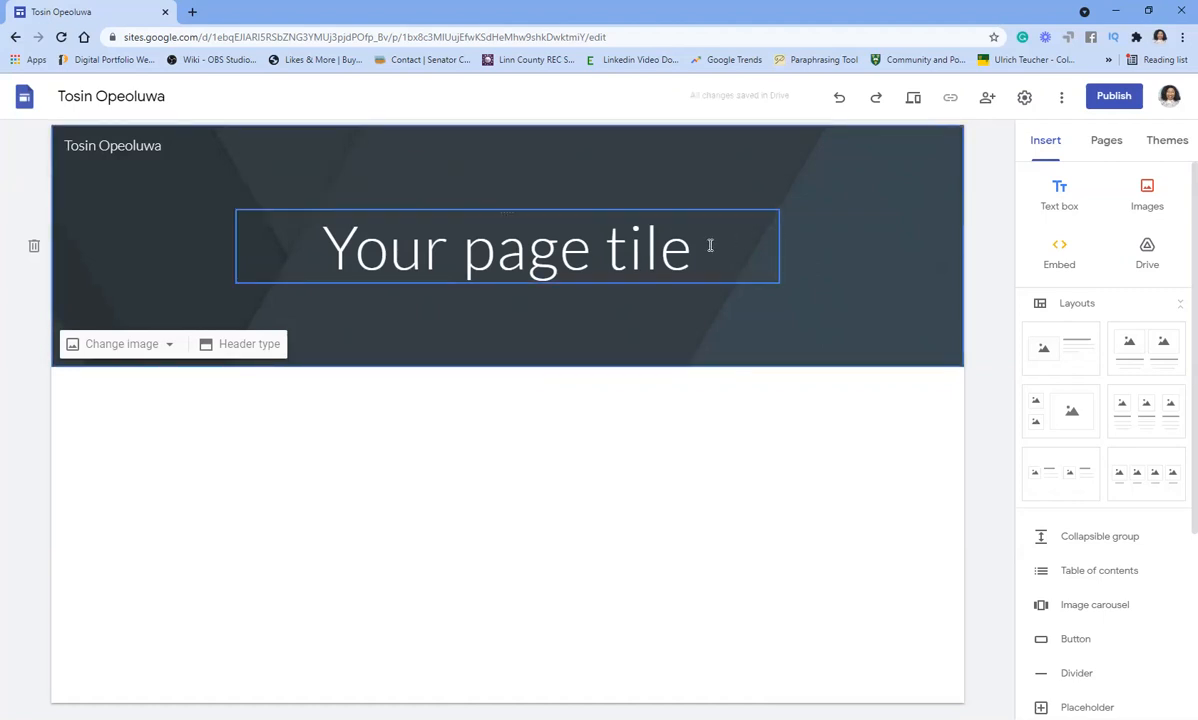
click(739, 282)
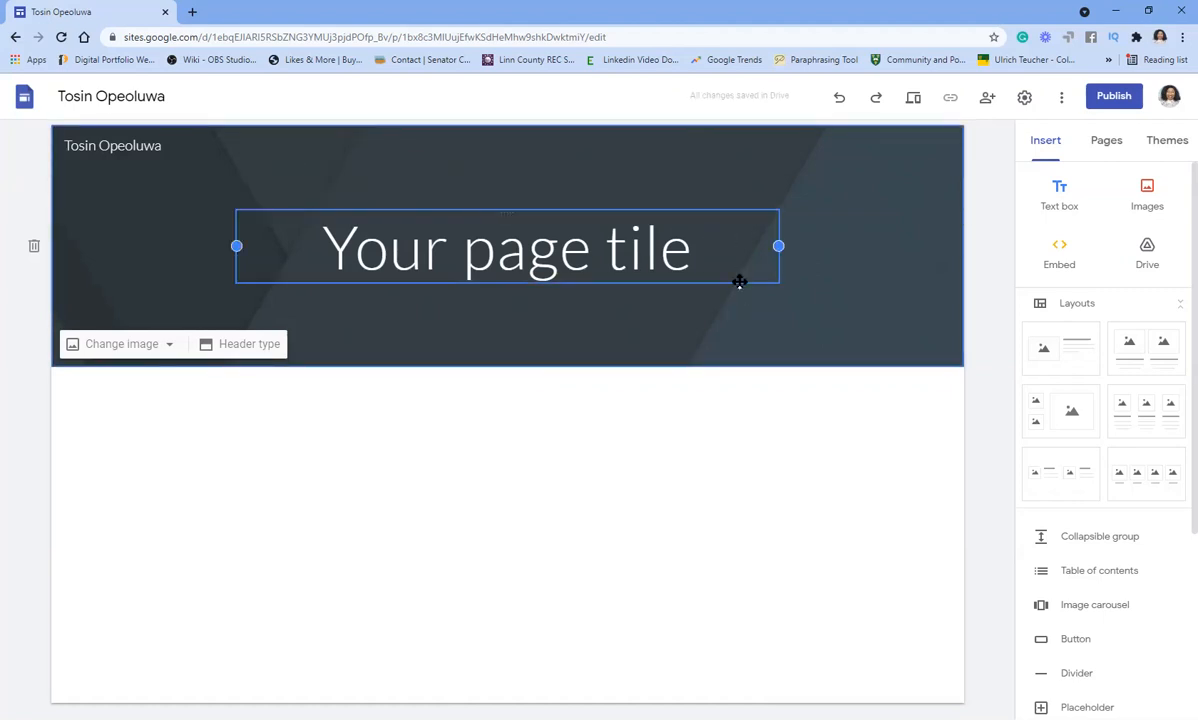
key(Delete)
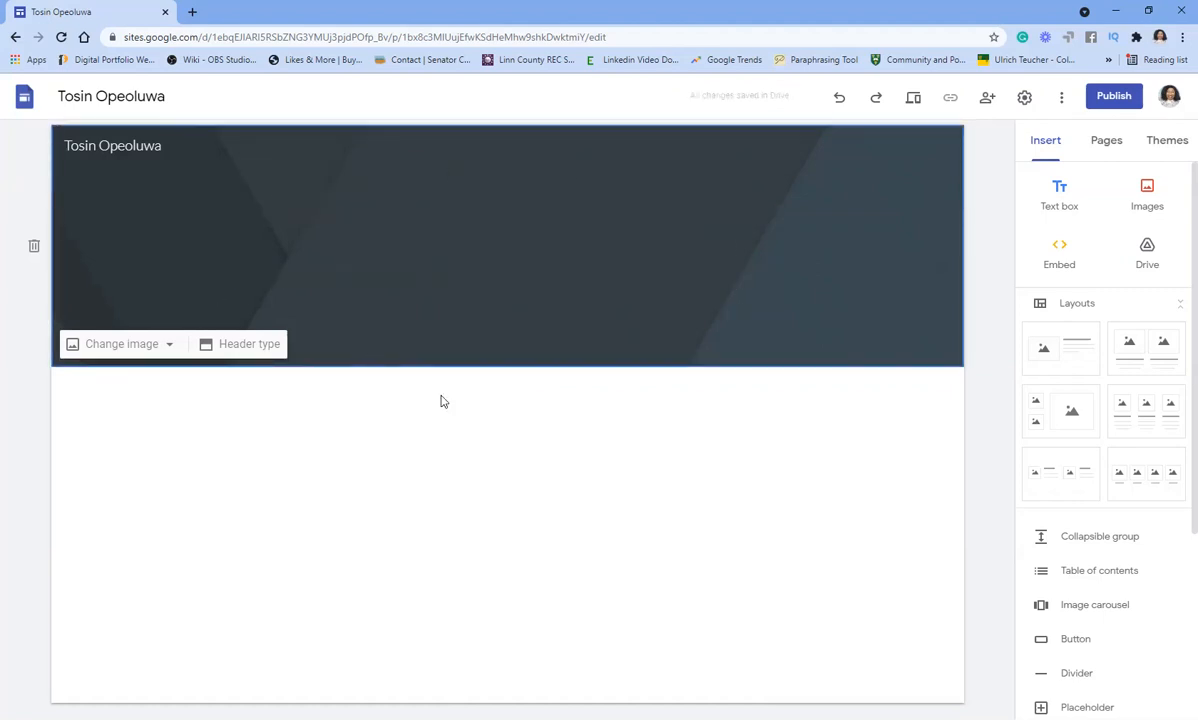
- Open Canva in a new tab and browse the Blog Banner templates
click(194, 12)
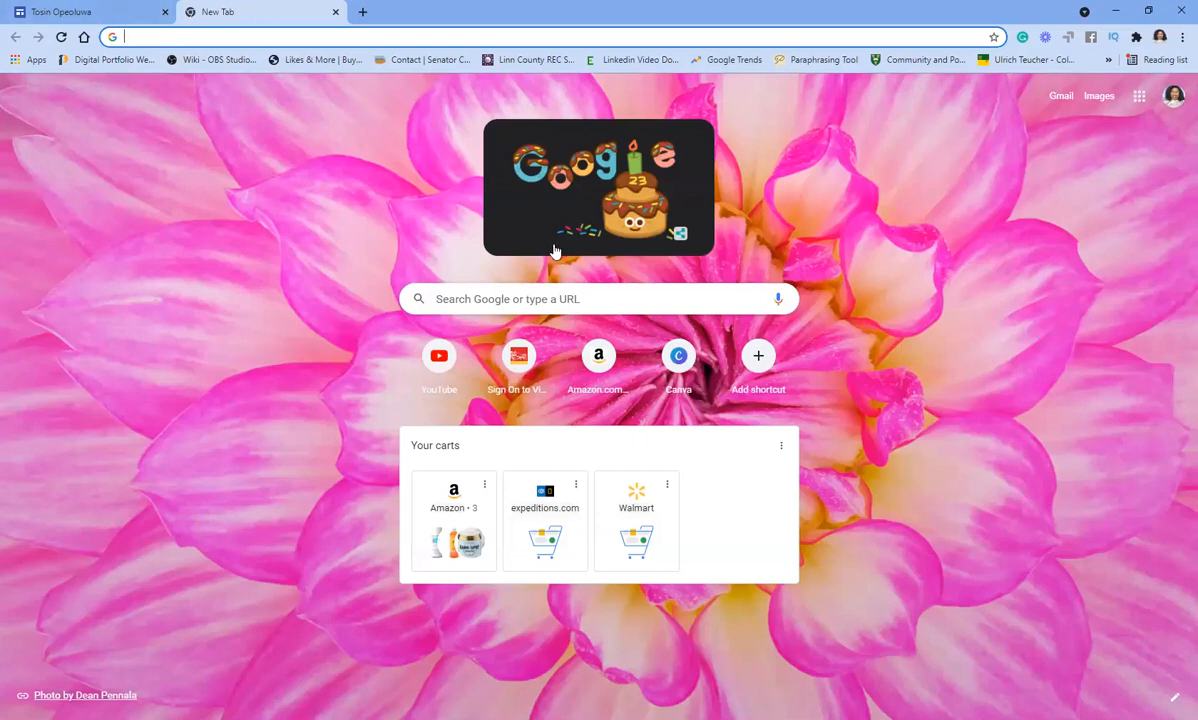
click(680, 365)
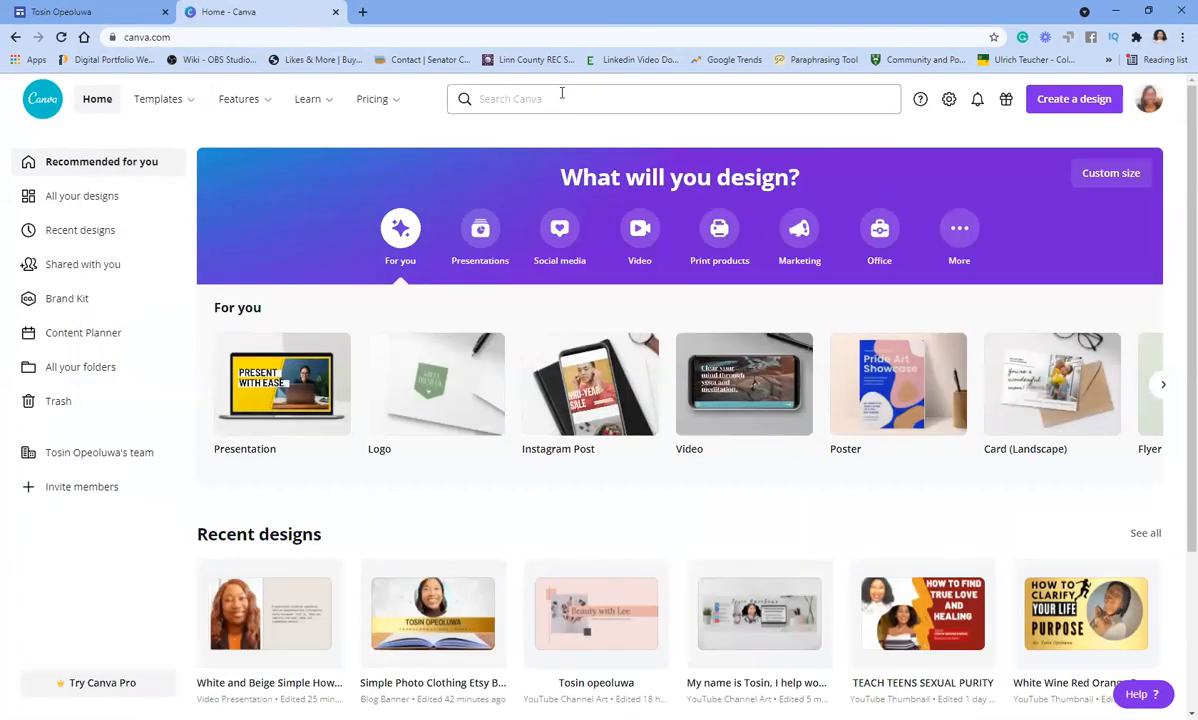
click(562, 93)
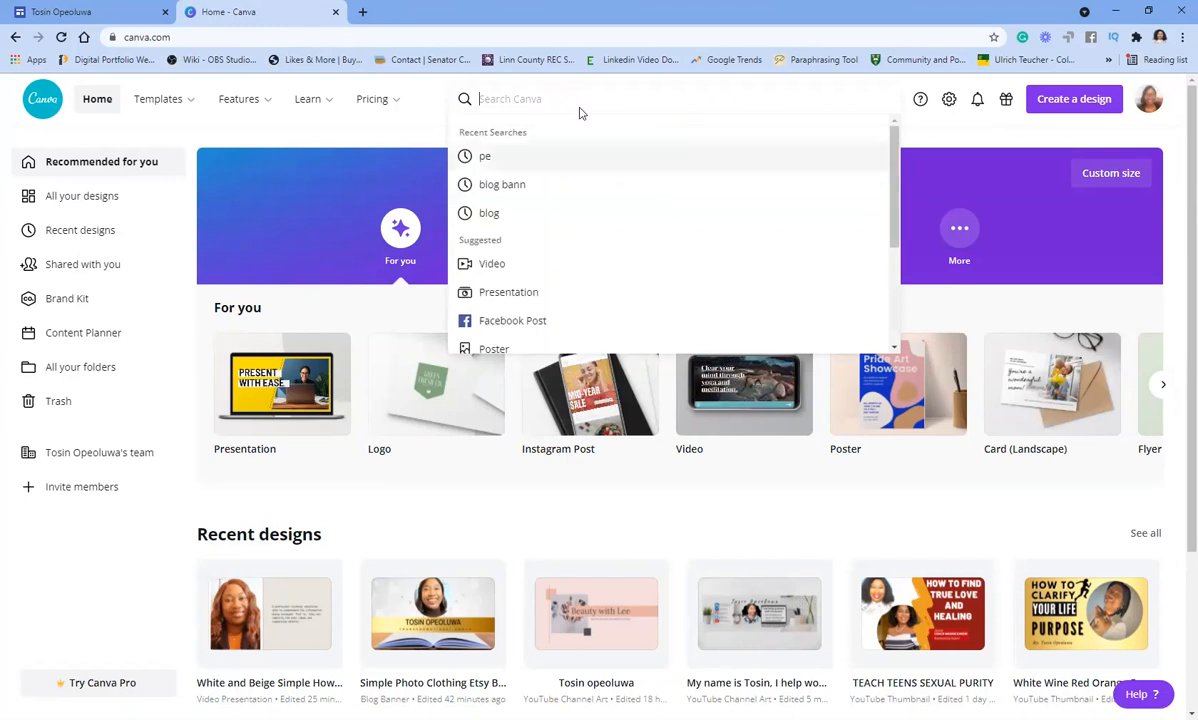
text(blo)
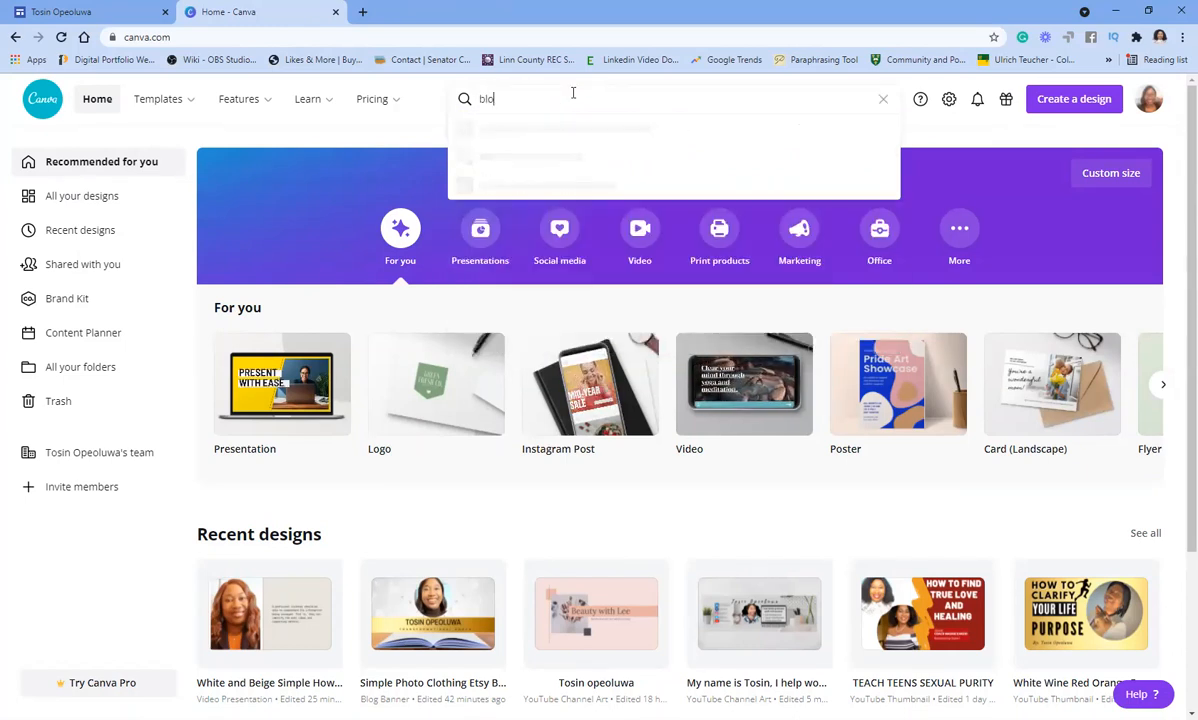
text(g)
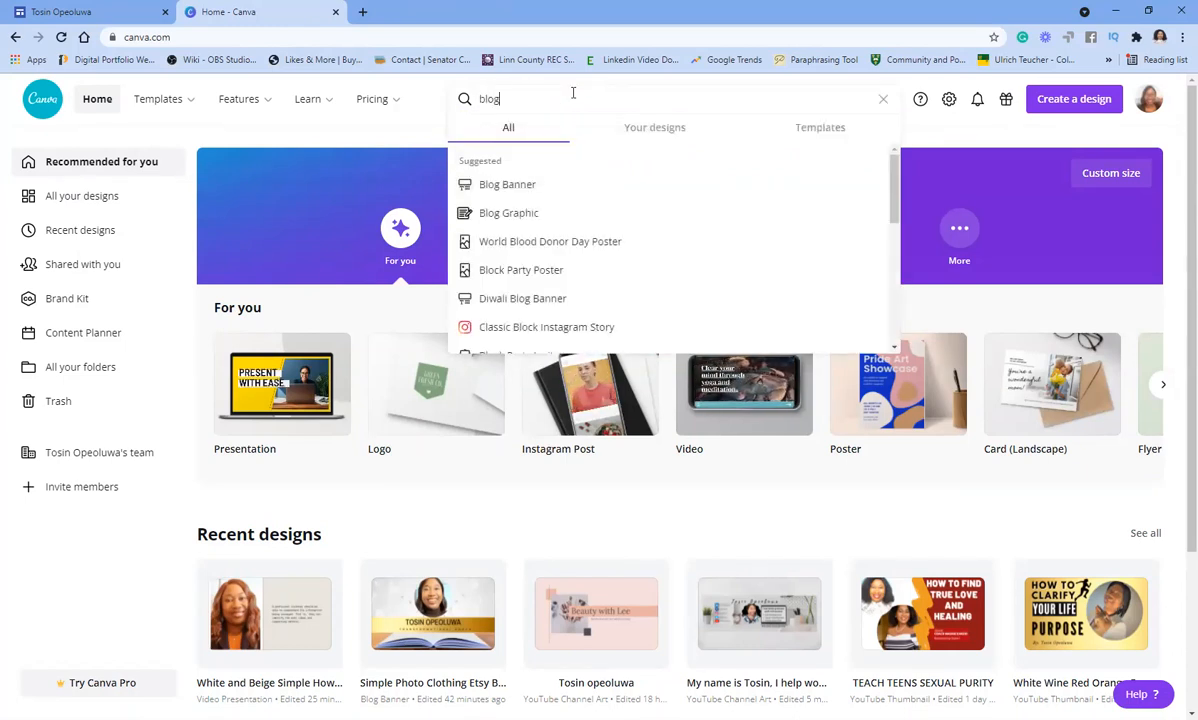
click(503, 187)
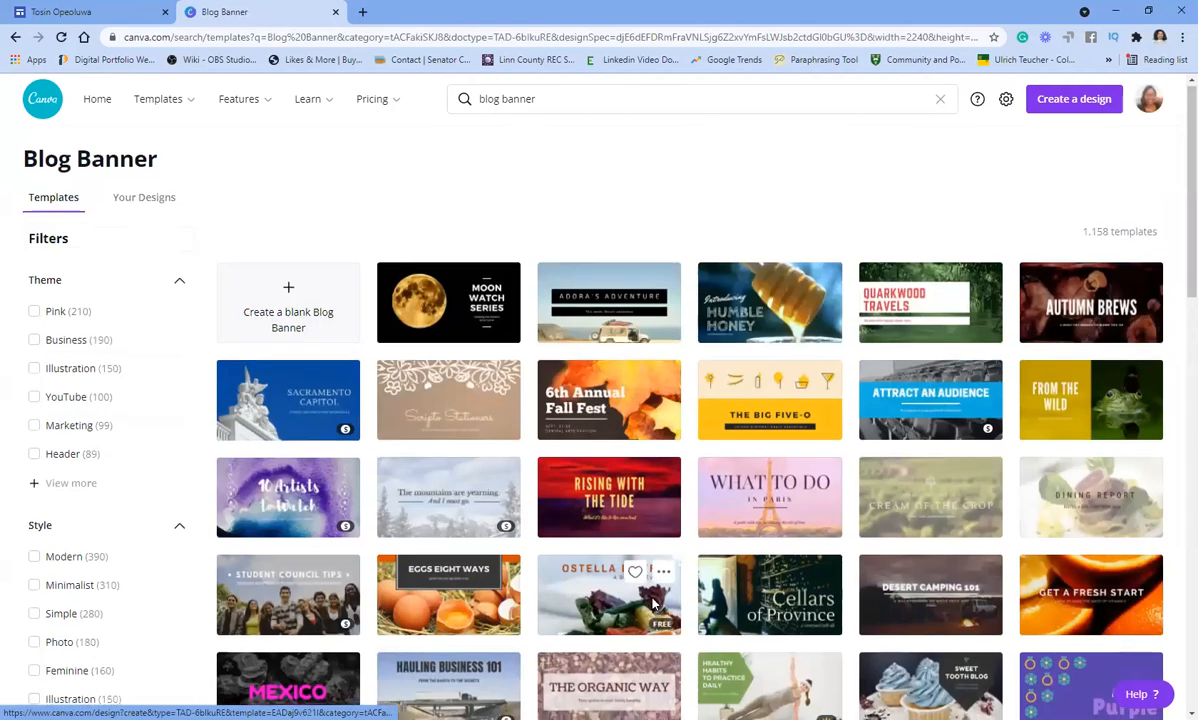
scroll(652, 603, down, 4)
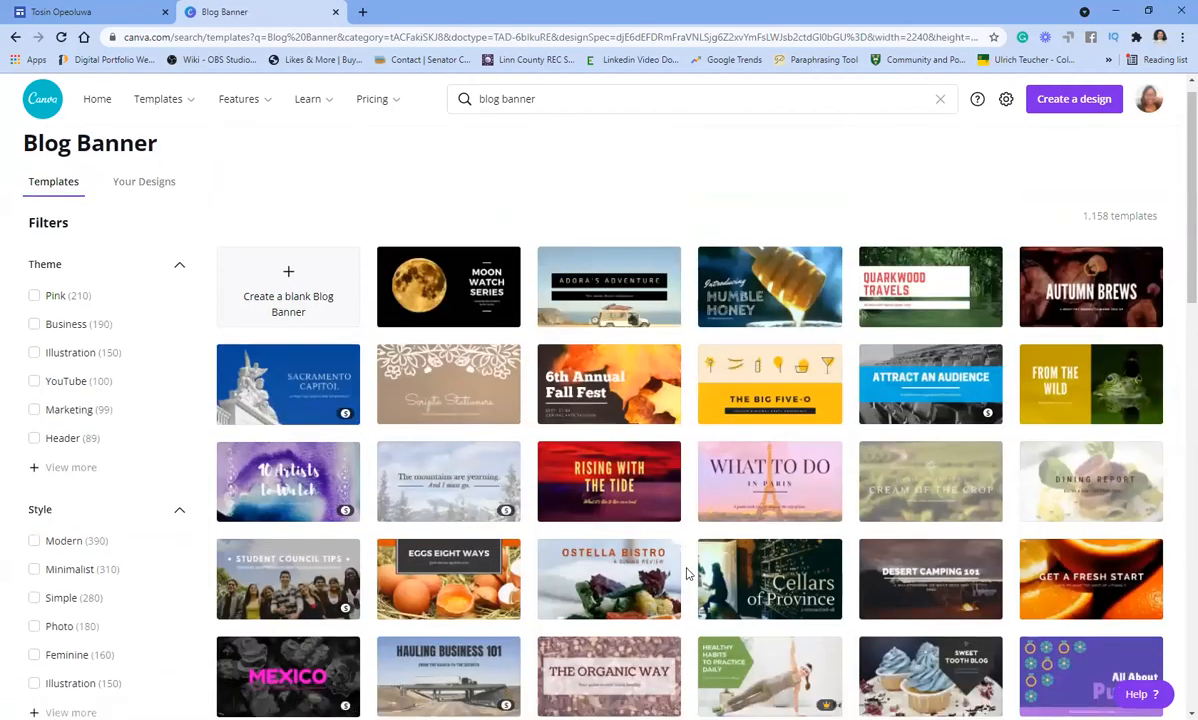
scroll(687, 570, down, 3)
mouse_move(497, 444)
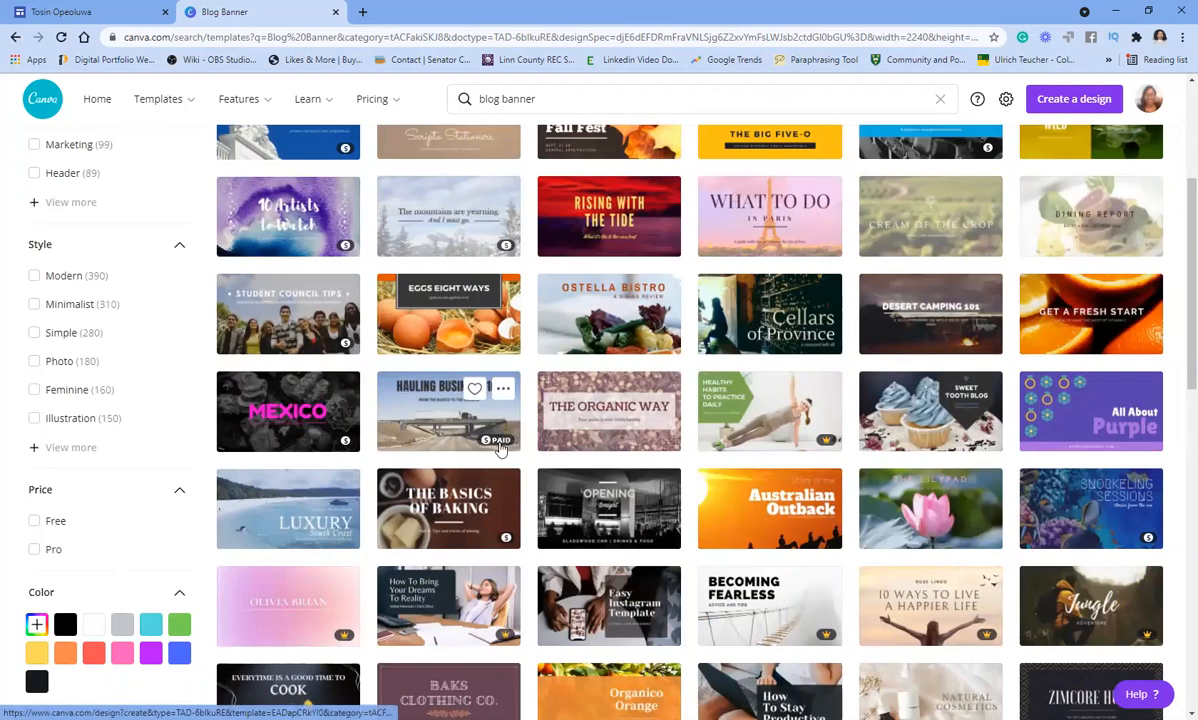
mouse_move(806, 641)
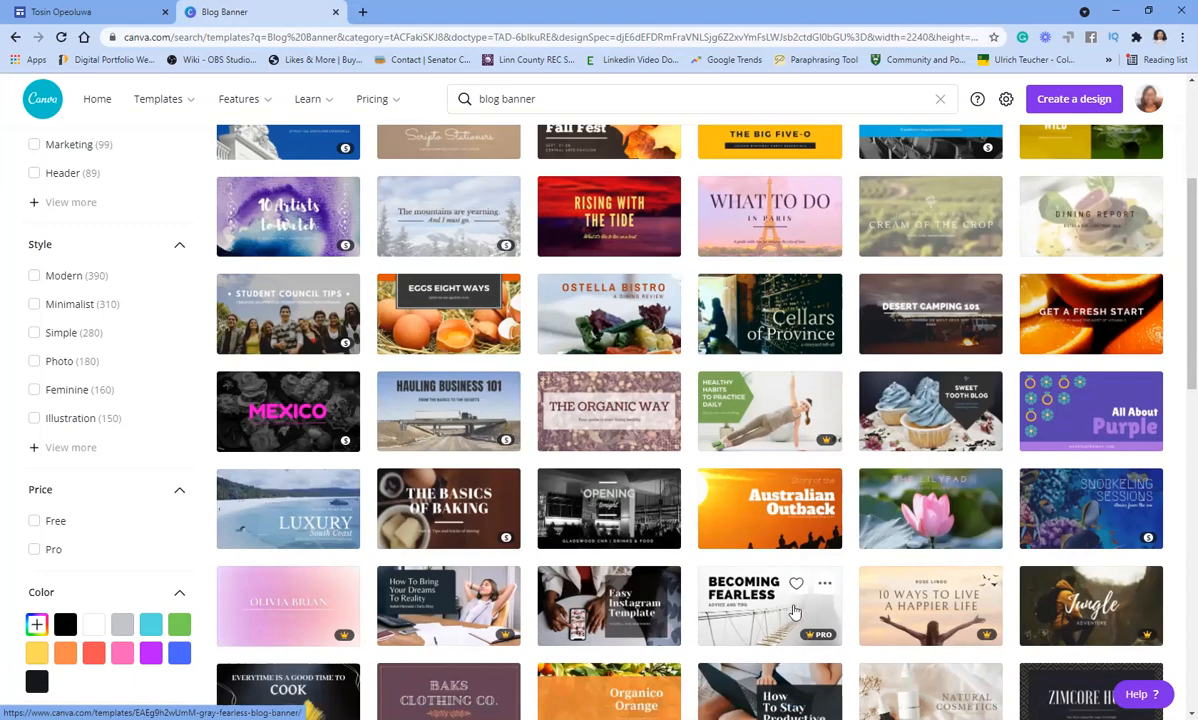
- Return to the Canva home page and scroll down to Recent designs
scroll(793, 612, up, 5)
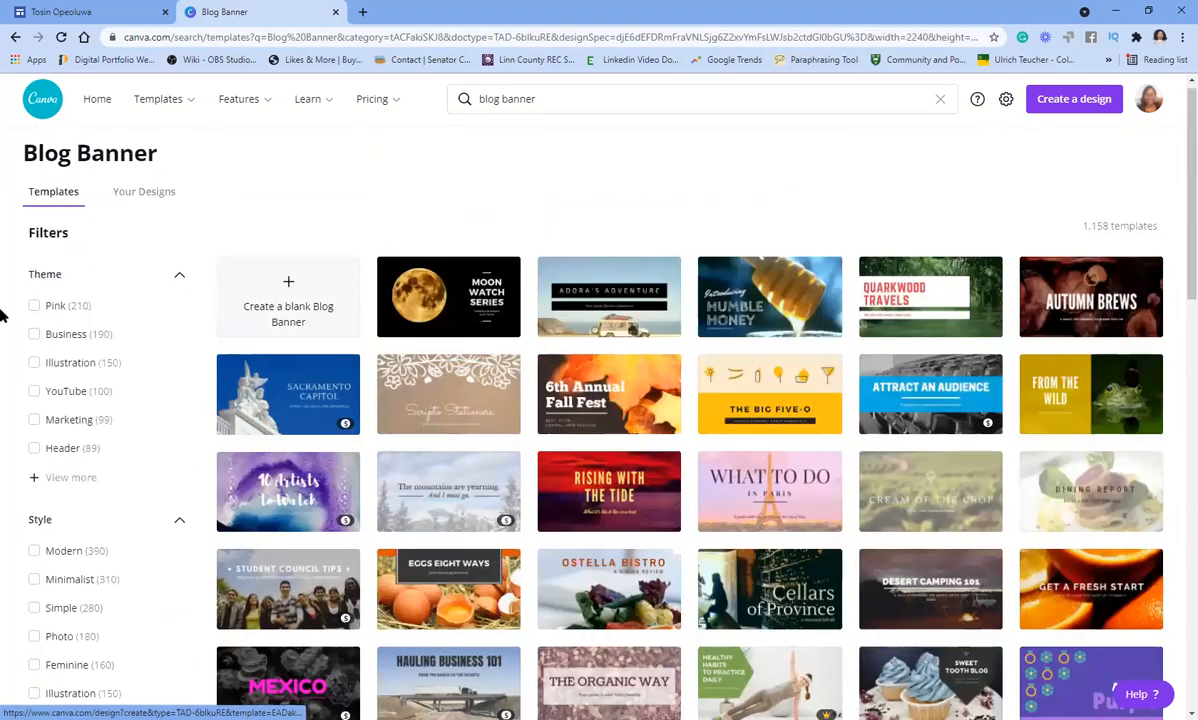
scroll(118, 84, up, 1)
click(90, 101)
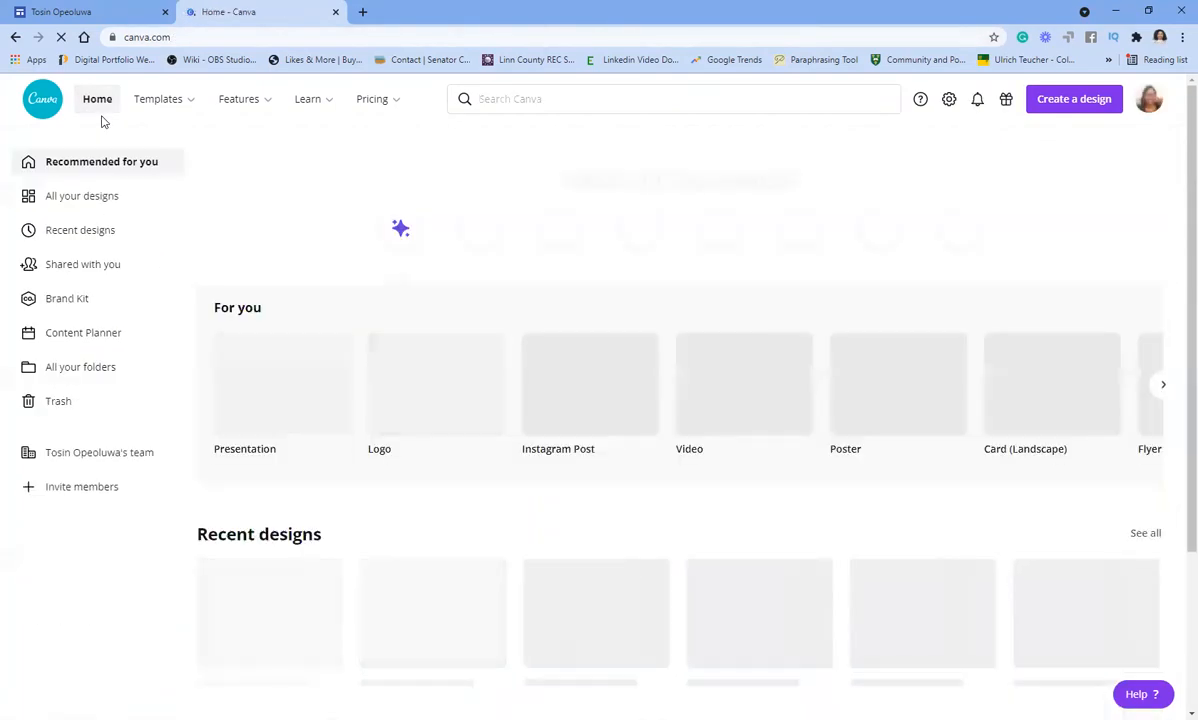
mouse_move(160, 99)
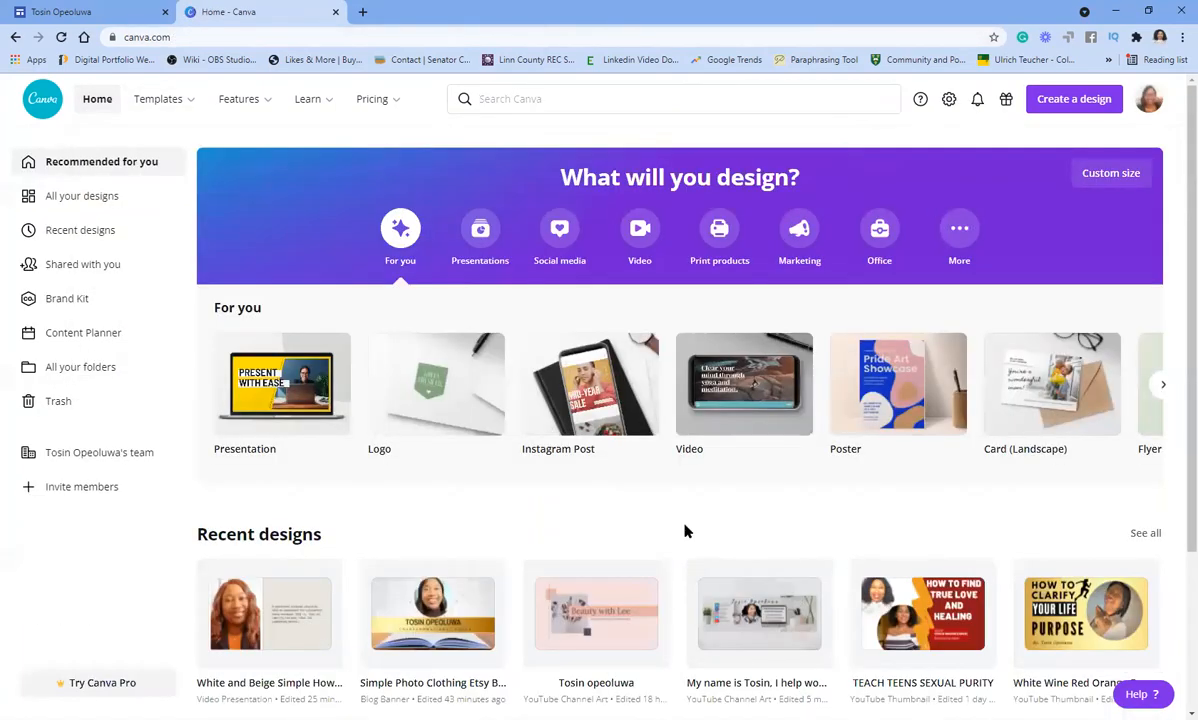
scroll(689, 530, down, 1)
scroll(689, 530, down, 2)
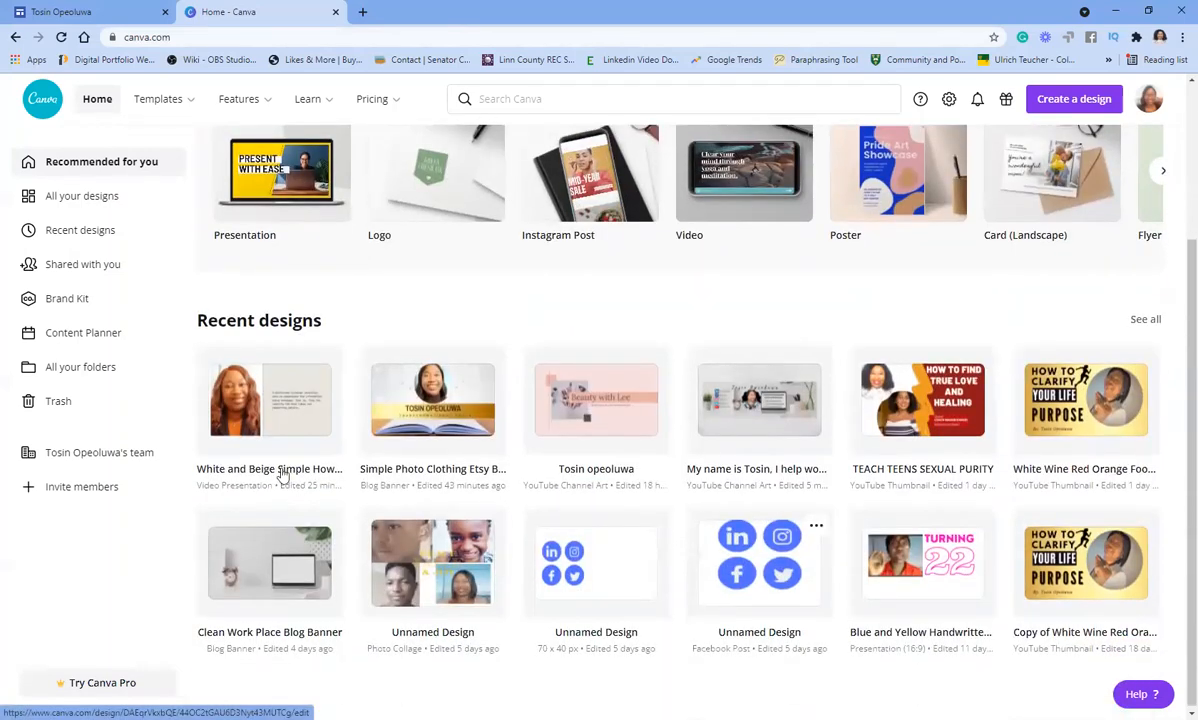
- Open the Simple Photo Clothing Etsy Banner design and add a blank second page
click(390, 392)
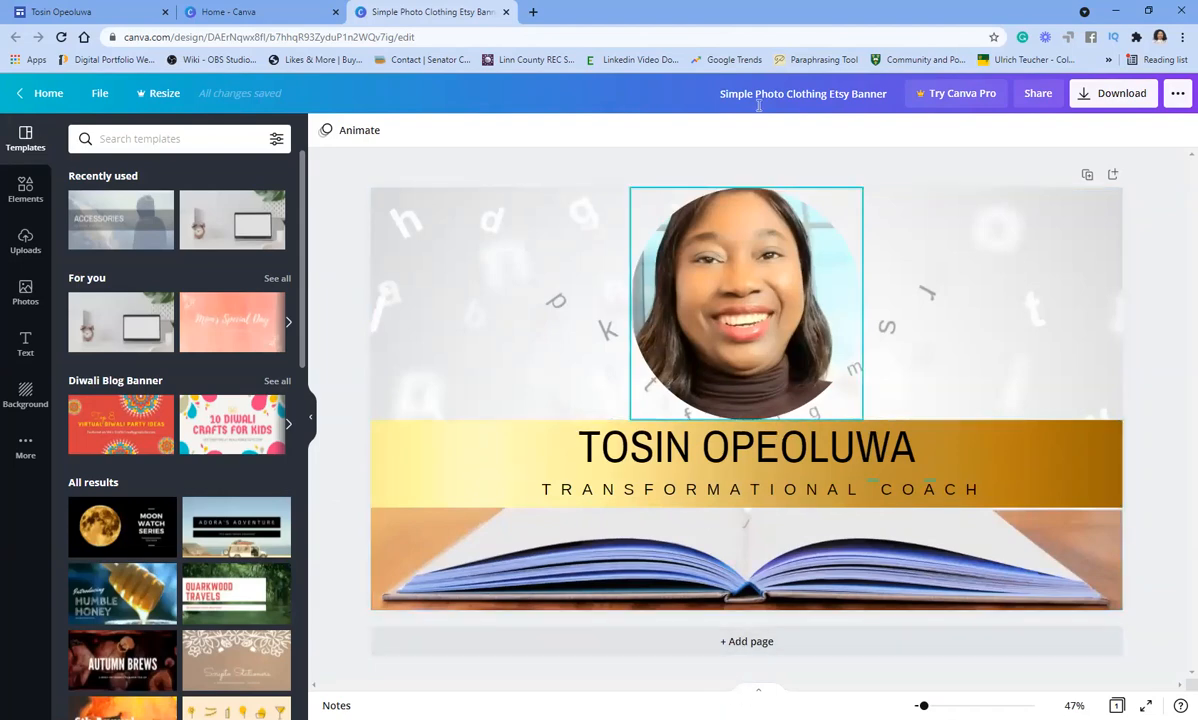
click(741, 643)
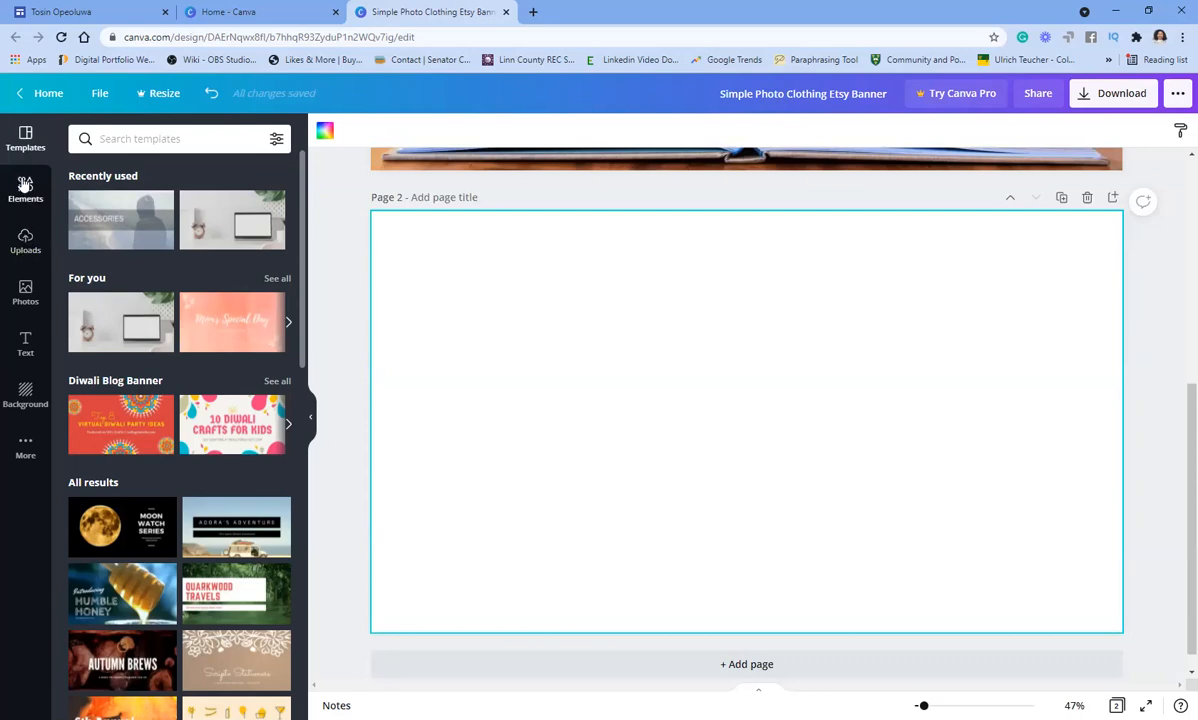
- Search Canva photos for 'library' and add the stacked-books photo to page 2
click(24, 290)
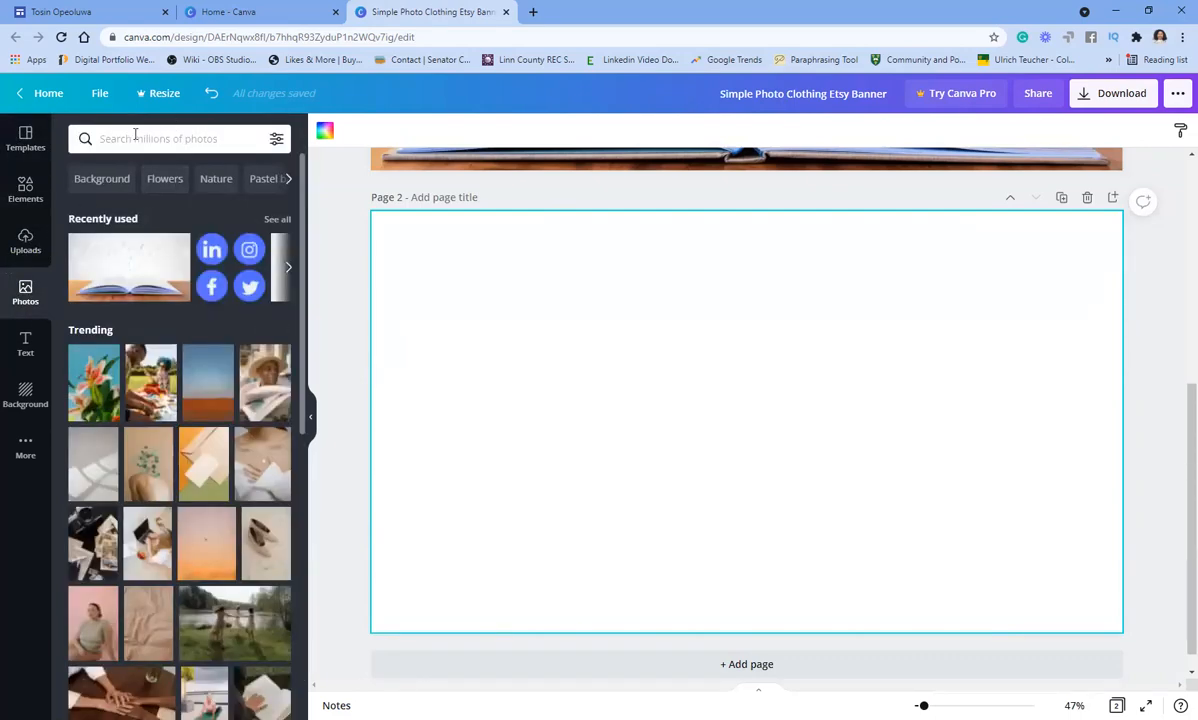
click(146, 137)
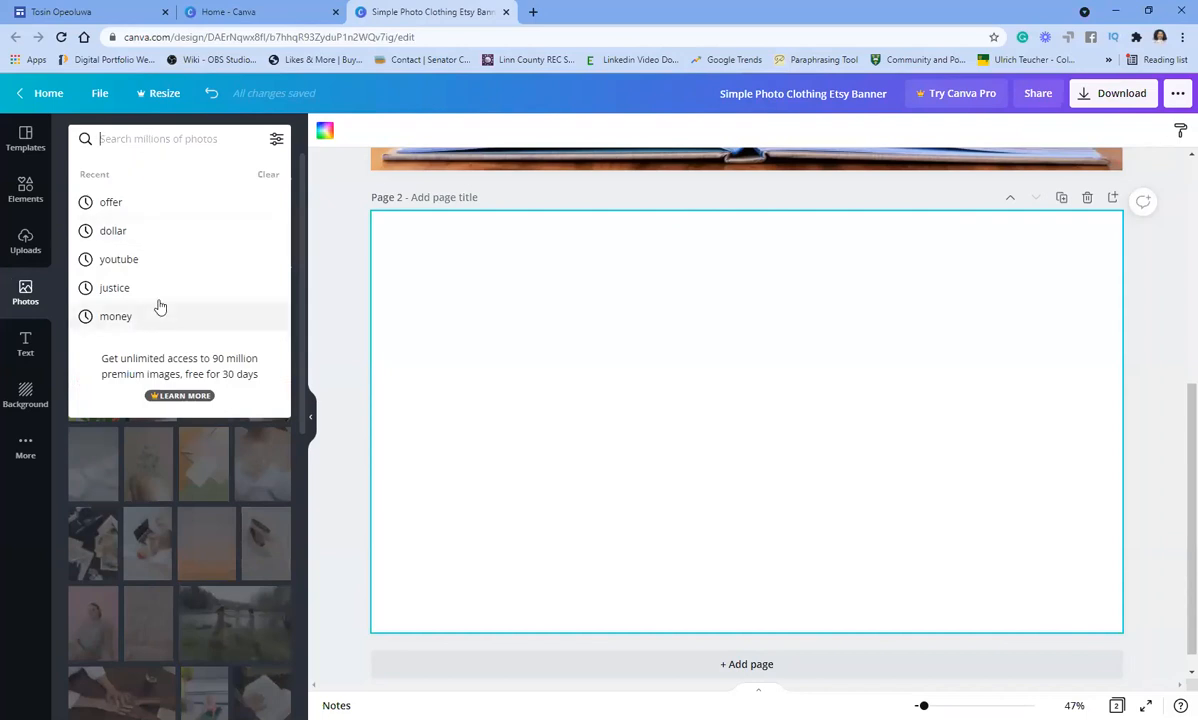
text(li)
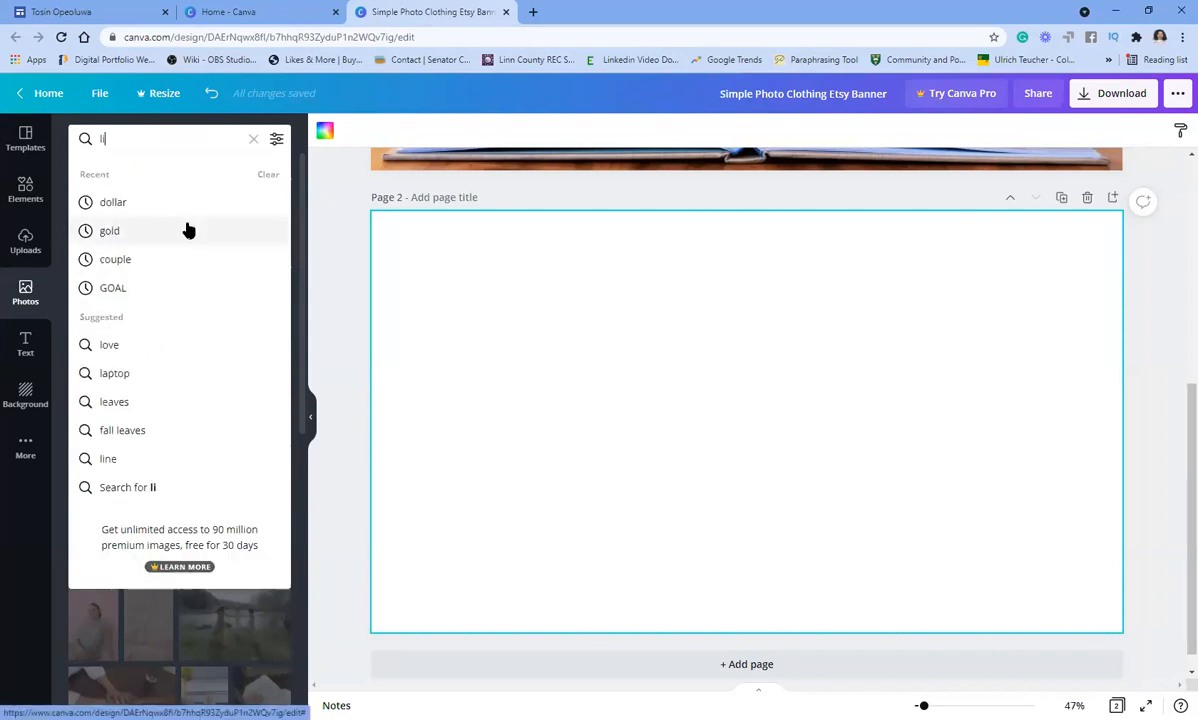
text(brary)
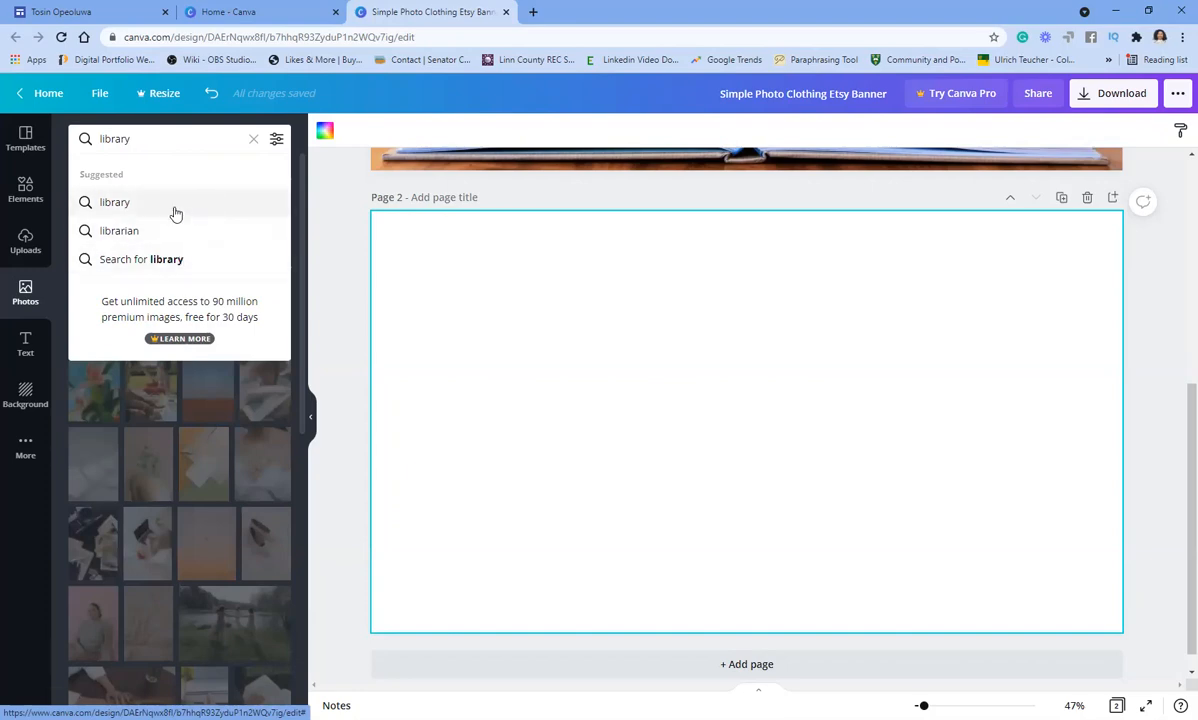
key(Return)
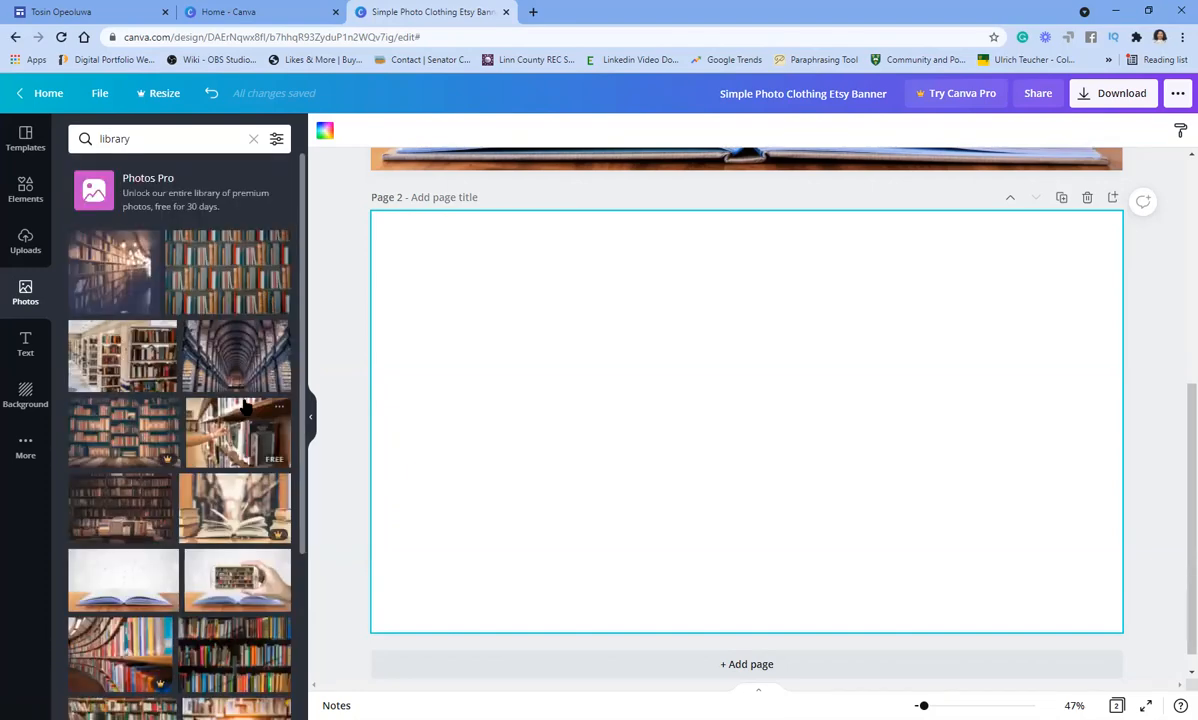
scroll(245, 400, down, 5)
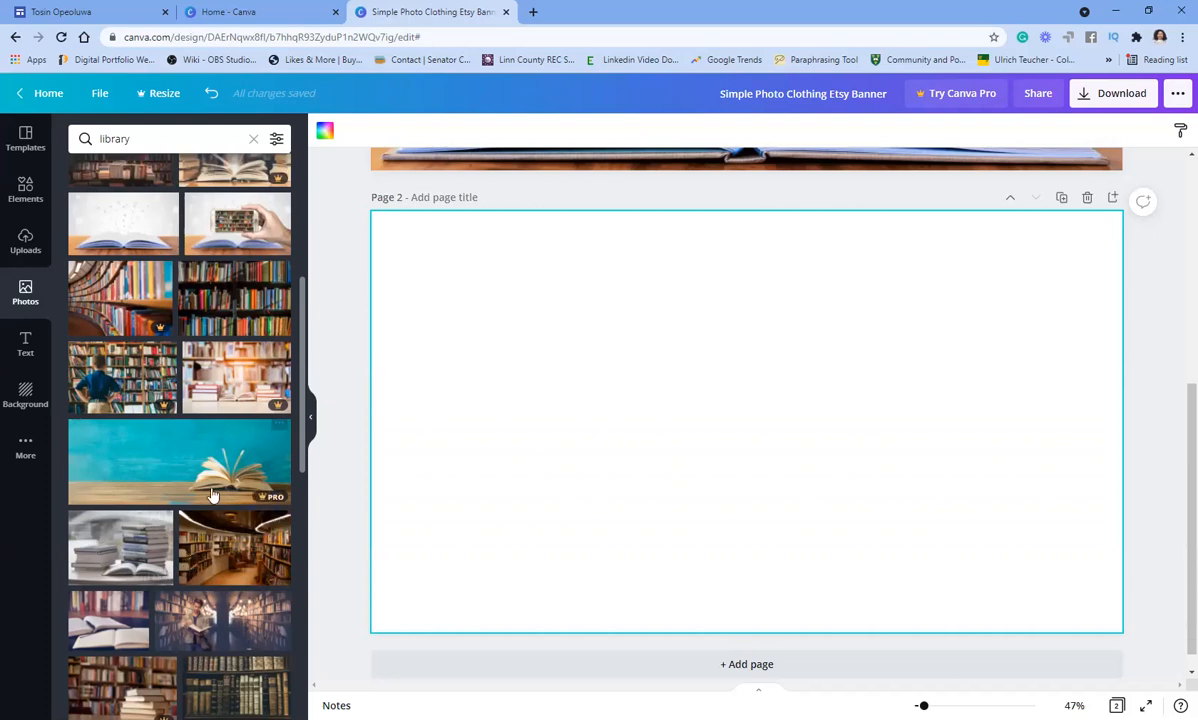
click(112, 545)
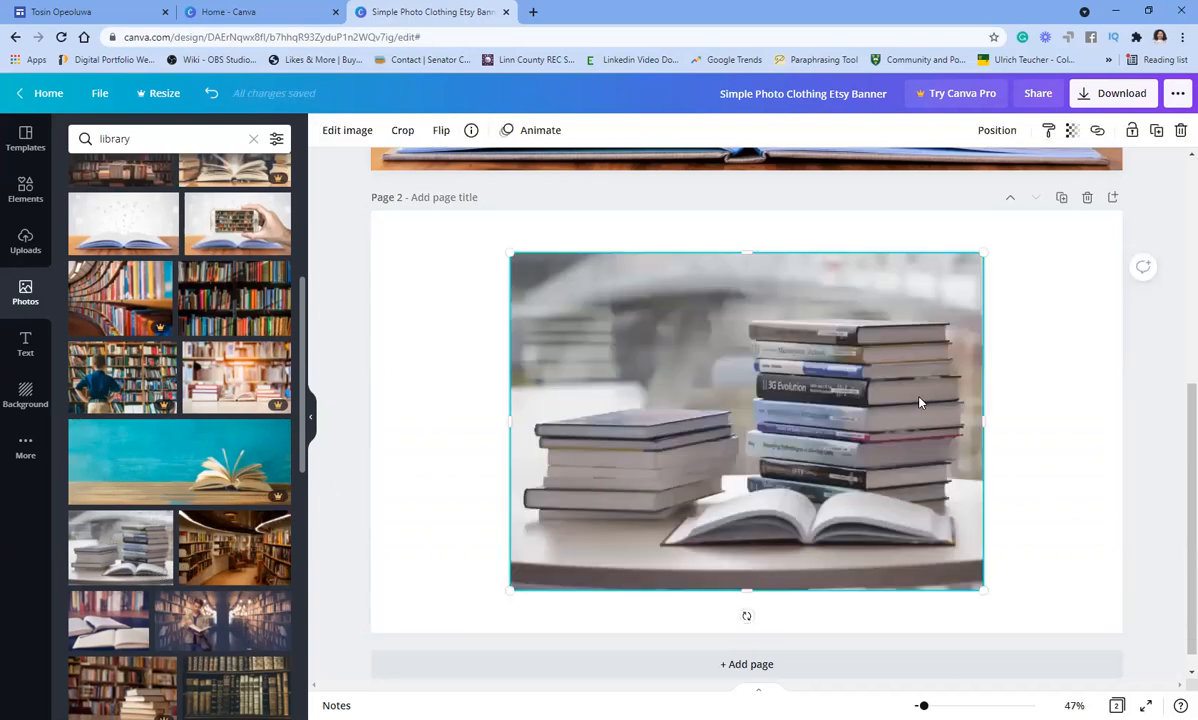
scroll(850, 465, up, 1)
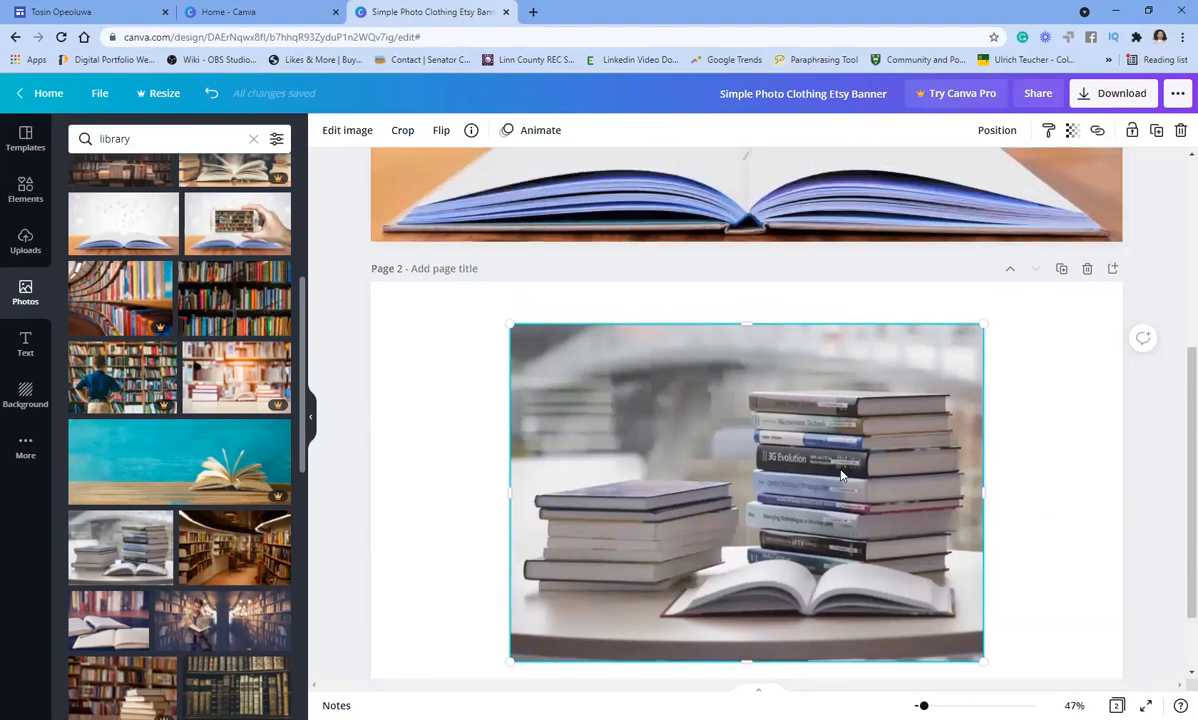
scroll(841, 476, up, 1)
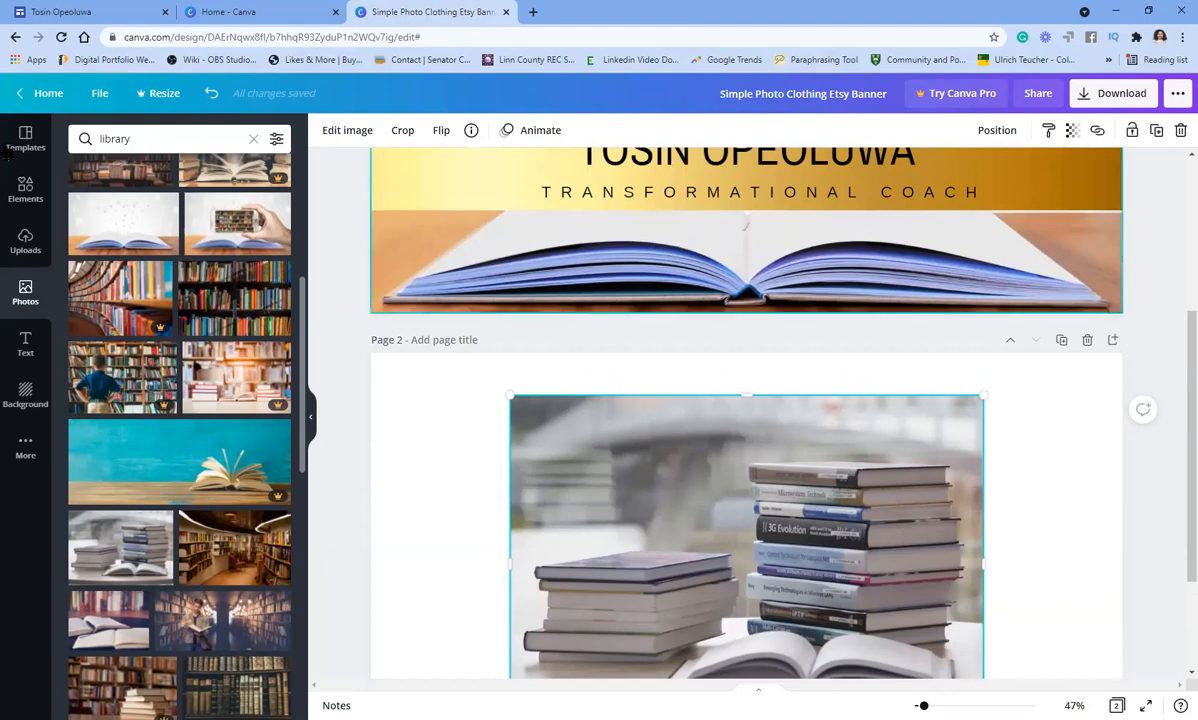
- Replace the stacked-books photo with the open-book floating-letters photo on page 2
click(117, 218)
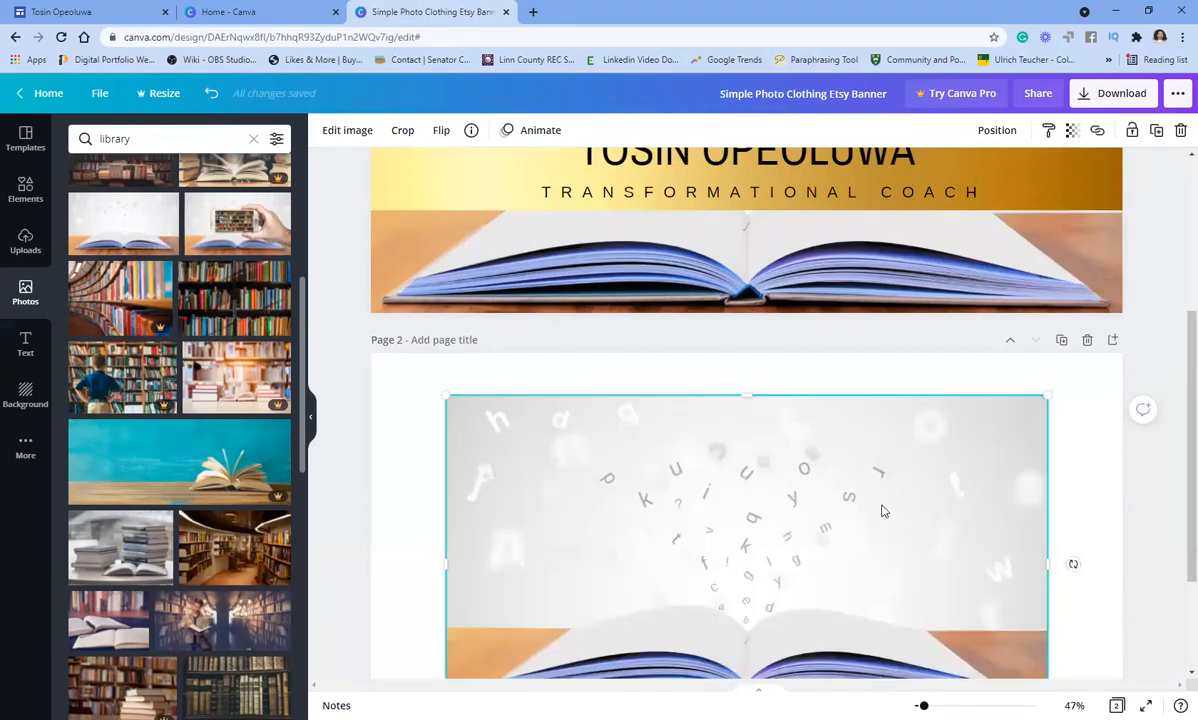
scroll(879, 495, down, 2)
drag(724, 401, 778, 564)
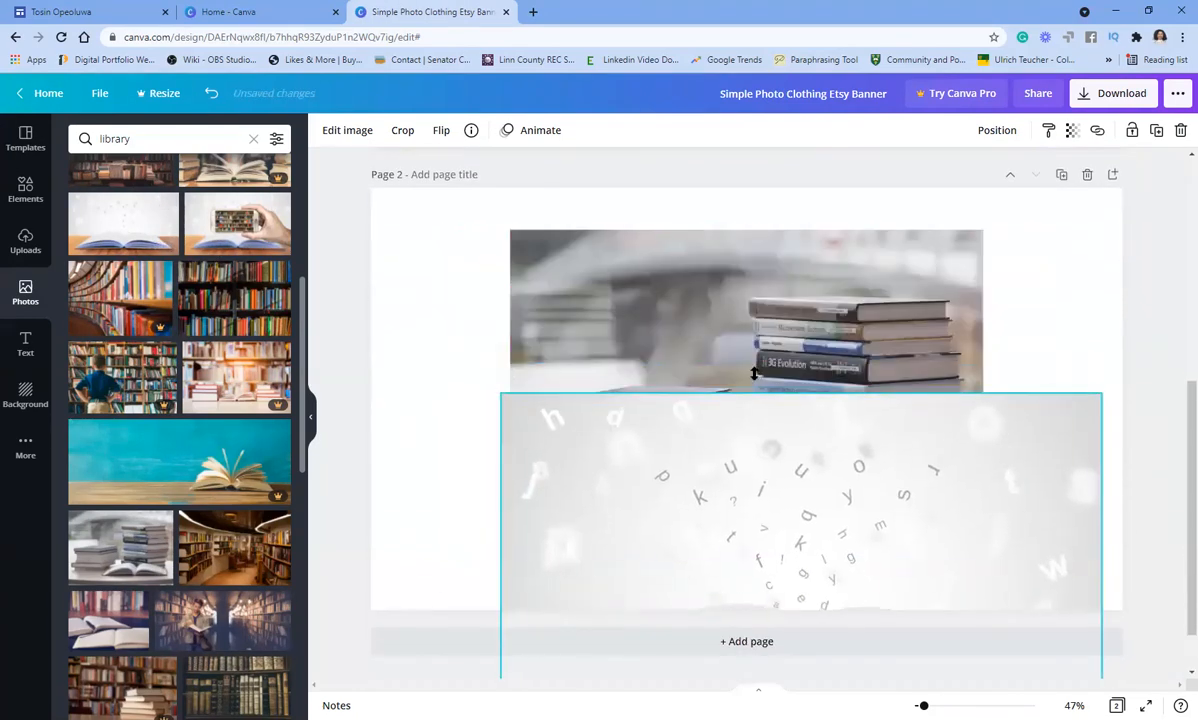
key(Delete)
click(690, 490)
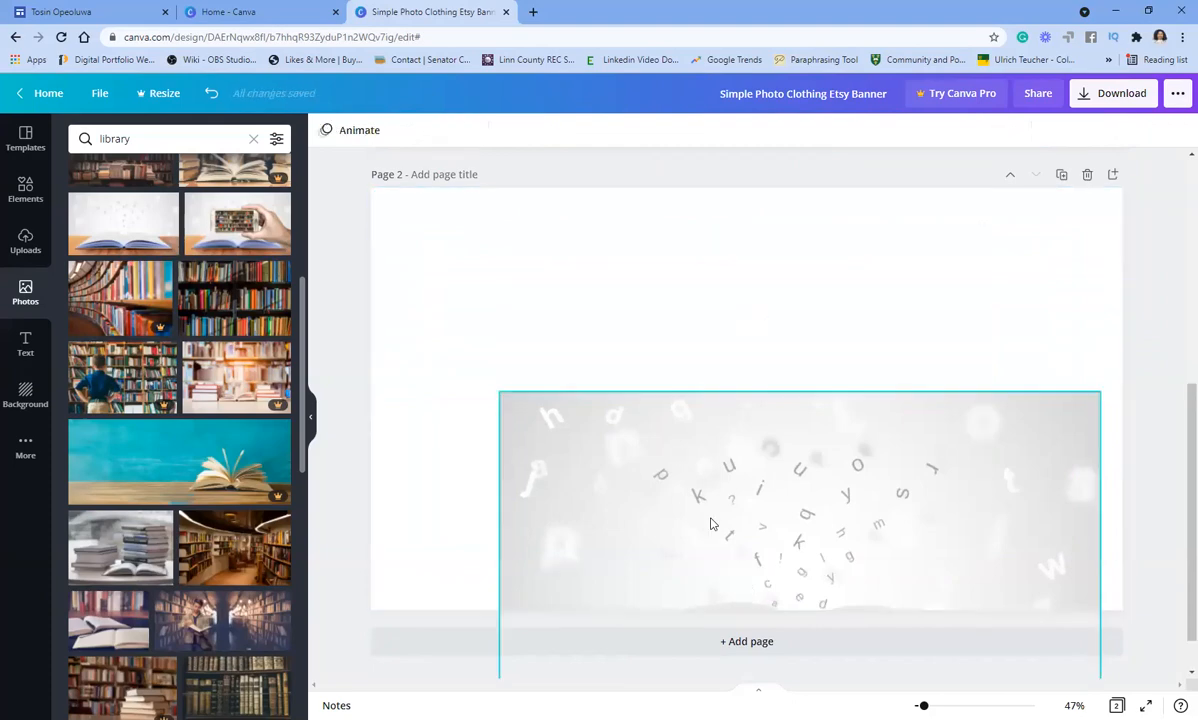
drag(690, 490, 631, 327)
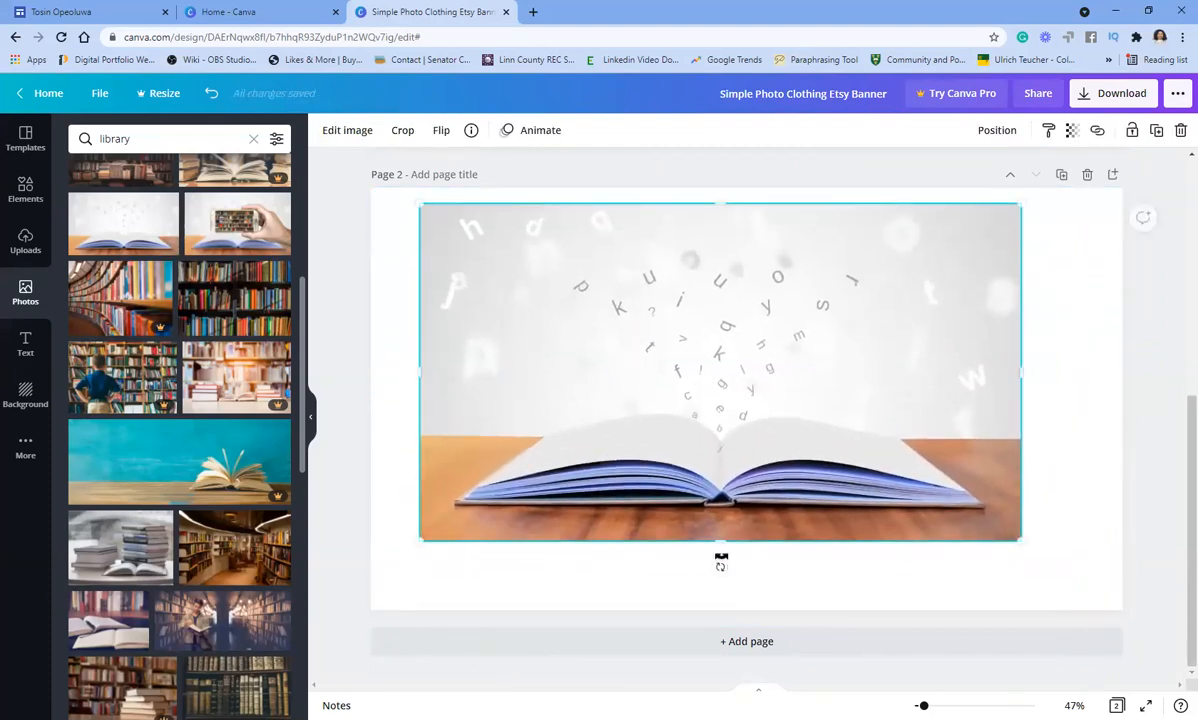
- Stretch the floating-letters photo to fill page 2 edge to edge
drag(718, 540, 718, 508)
drag(716, 396, 717, 476)
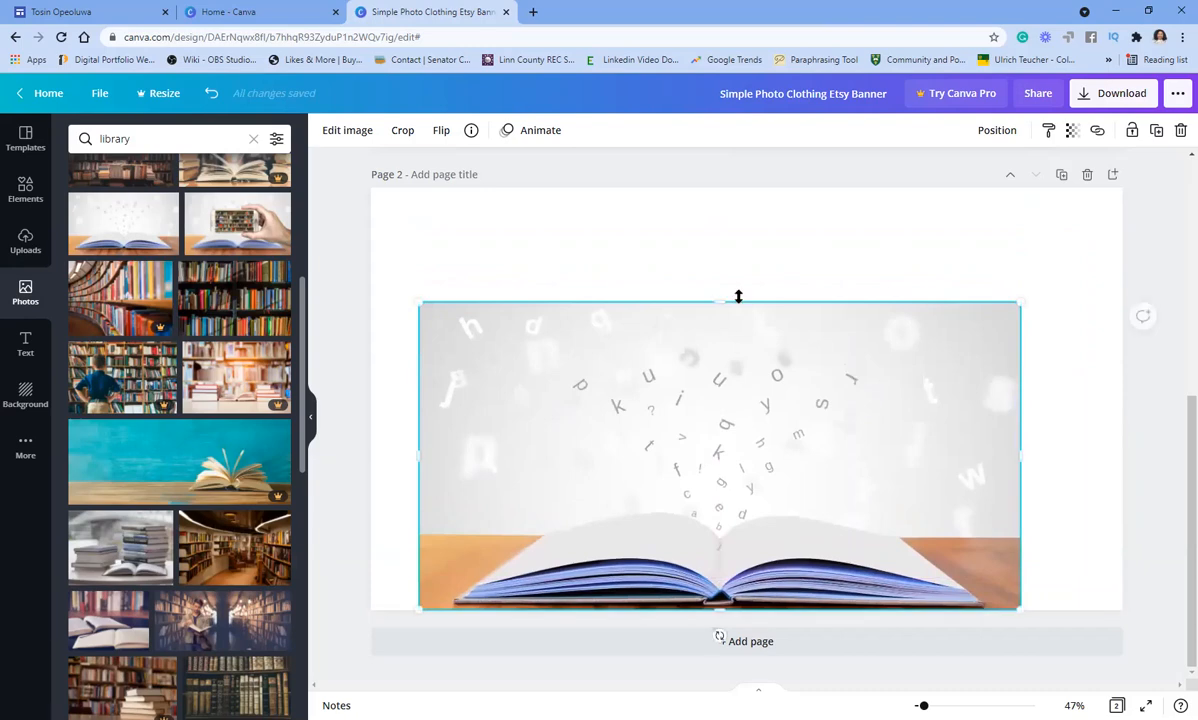
drag(720, 300, 720, 188)
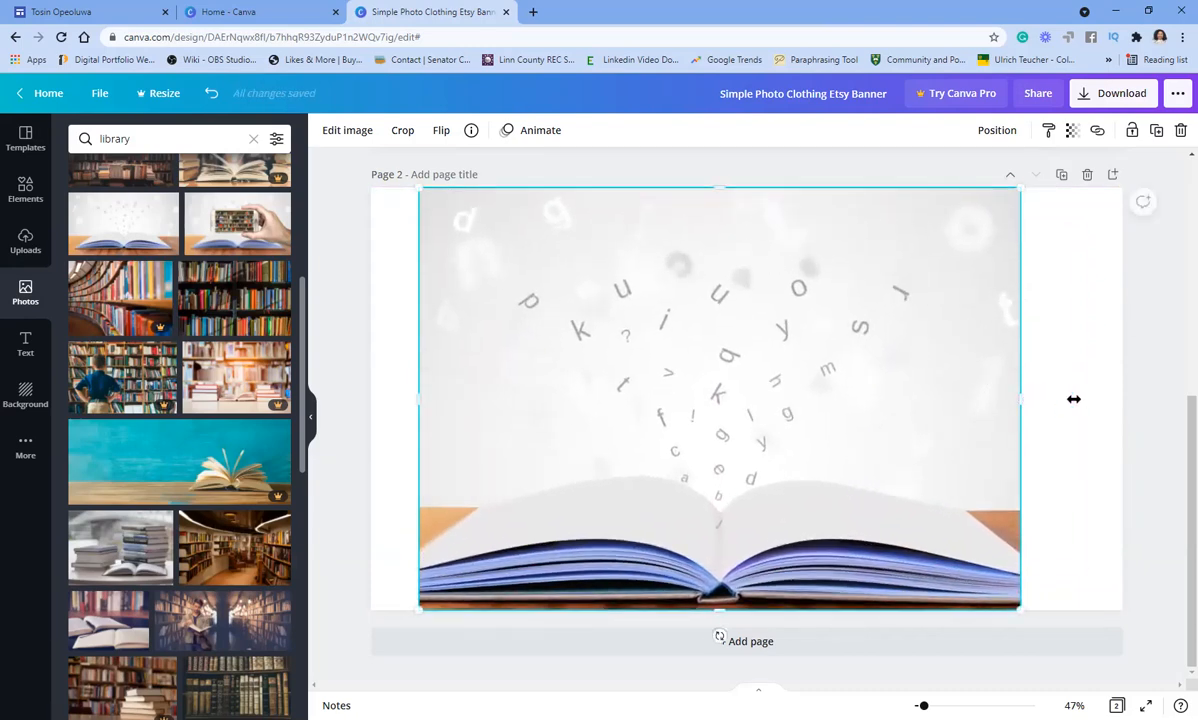
drag(1073, 399, 1120, 396)
drag(419, 401, 371, 400)
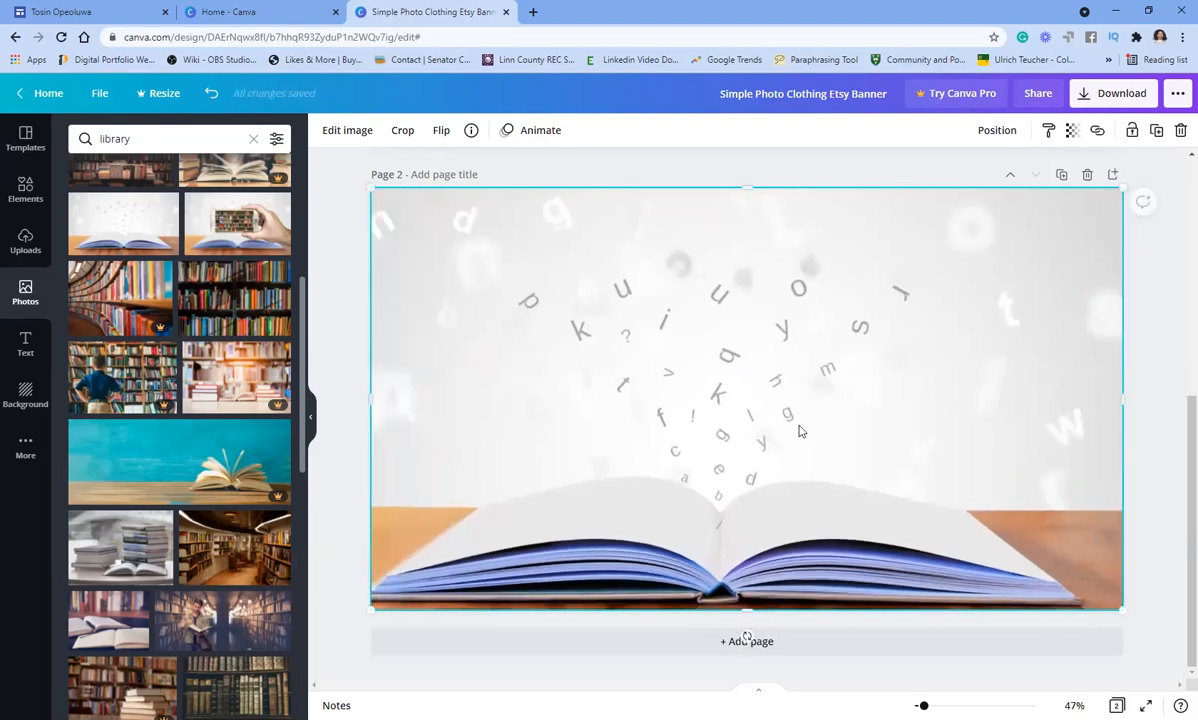
click(1165, 405)
click(1098, 396)
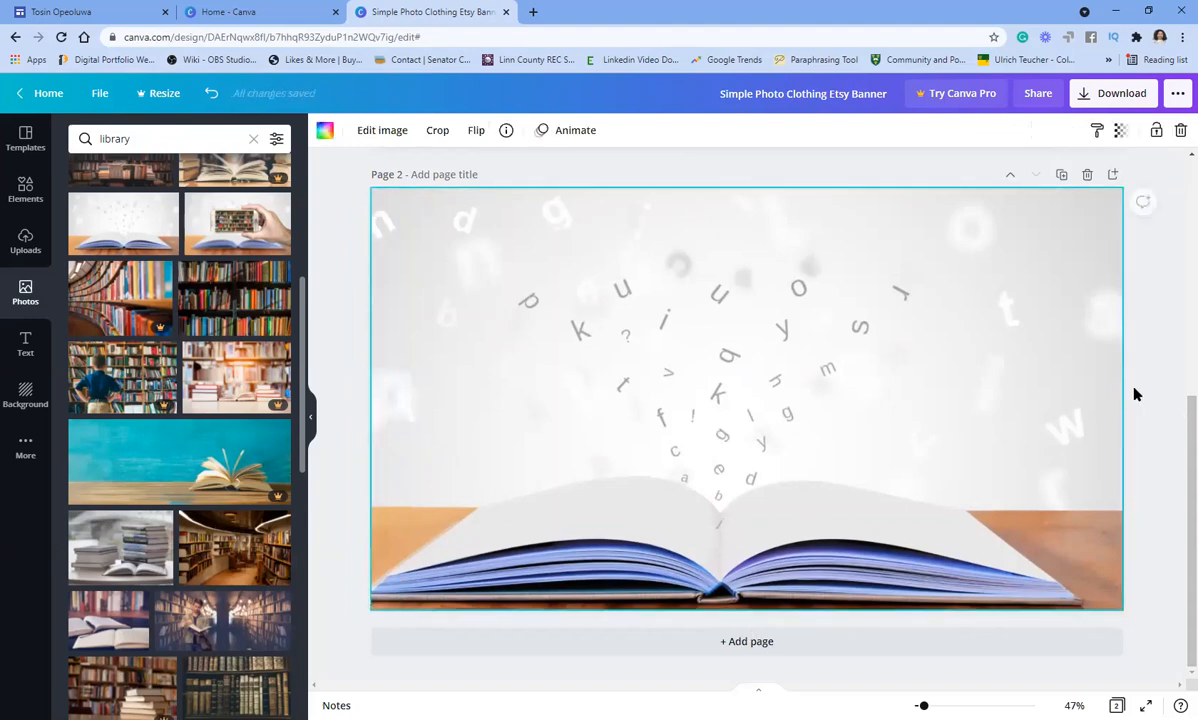
click(1148, 328)
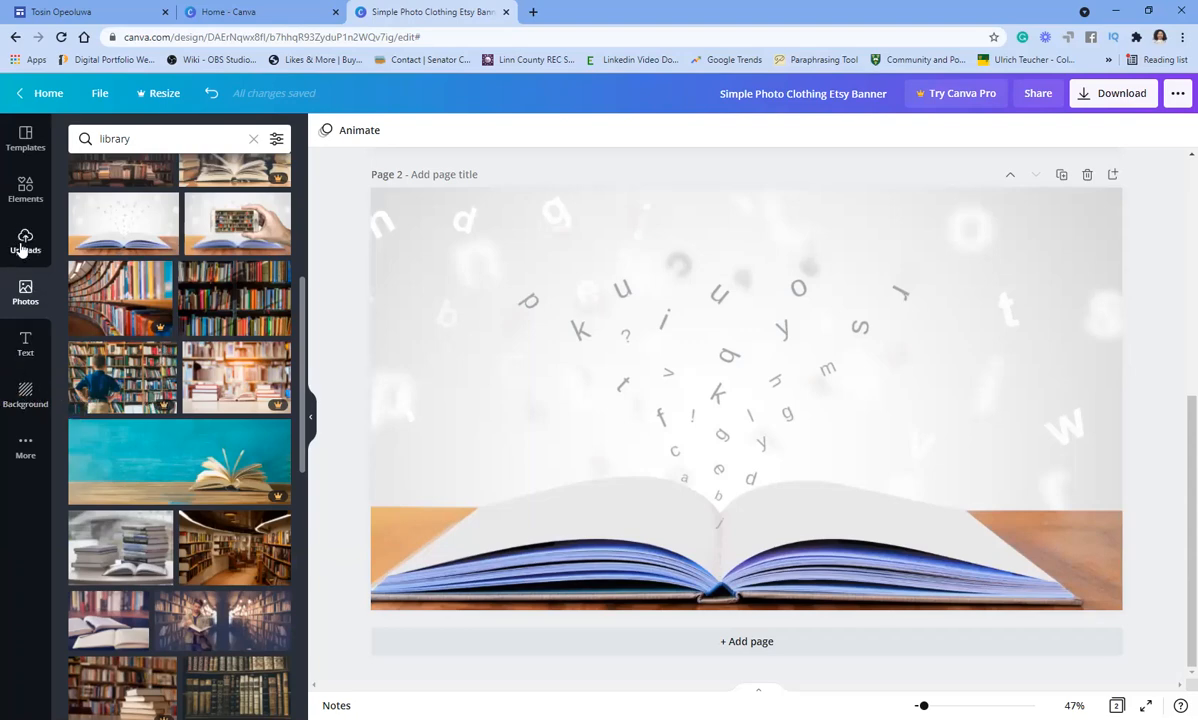
- Add the uploaded gold gradient band across page 2's full width, just above the book
scroll(265, 398, down, 10)
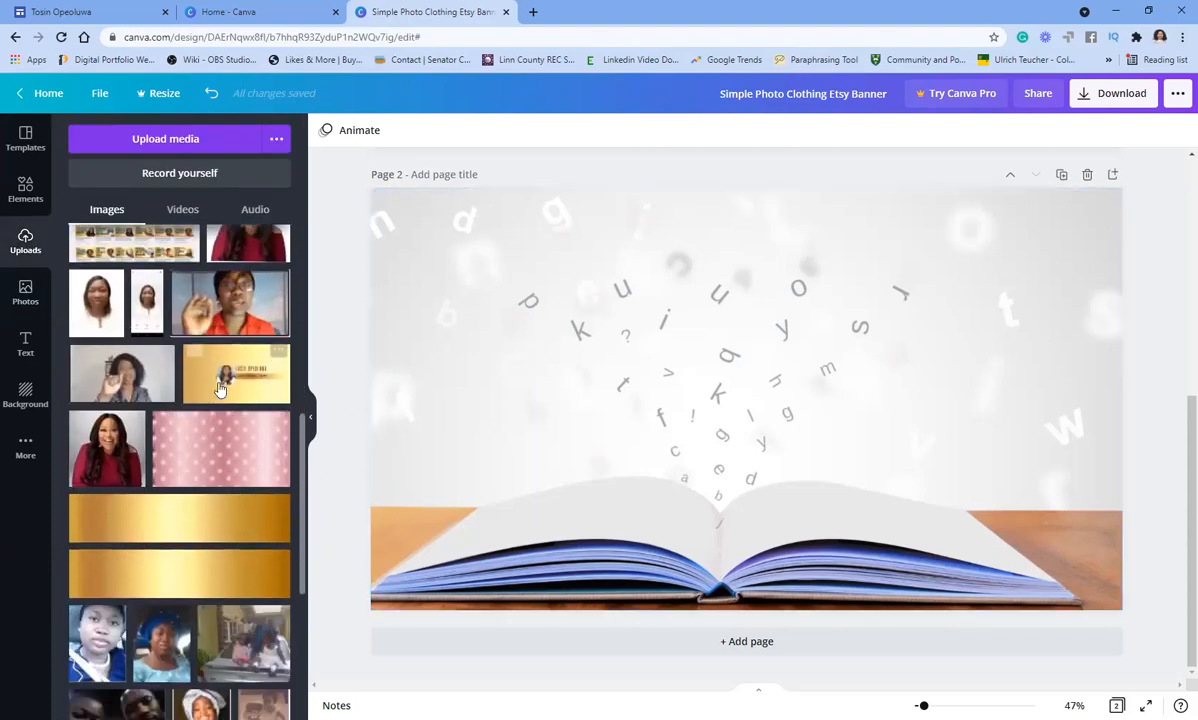
click(160, 537)
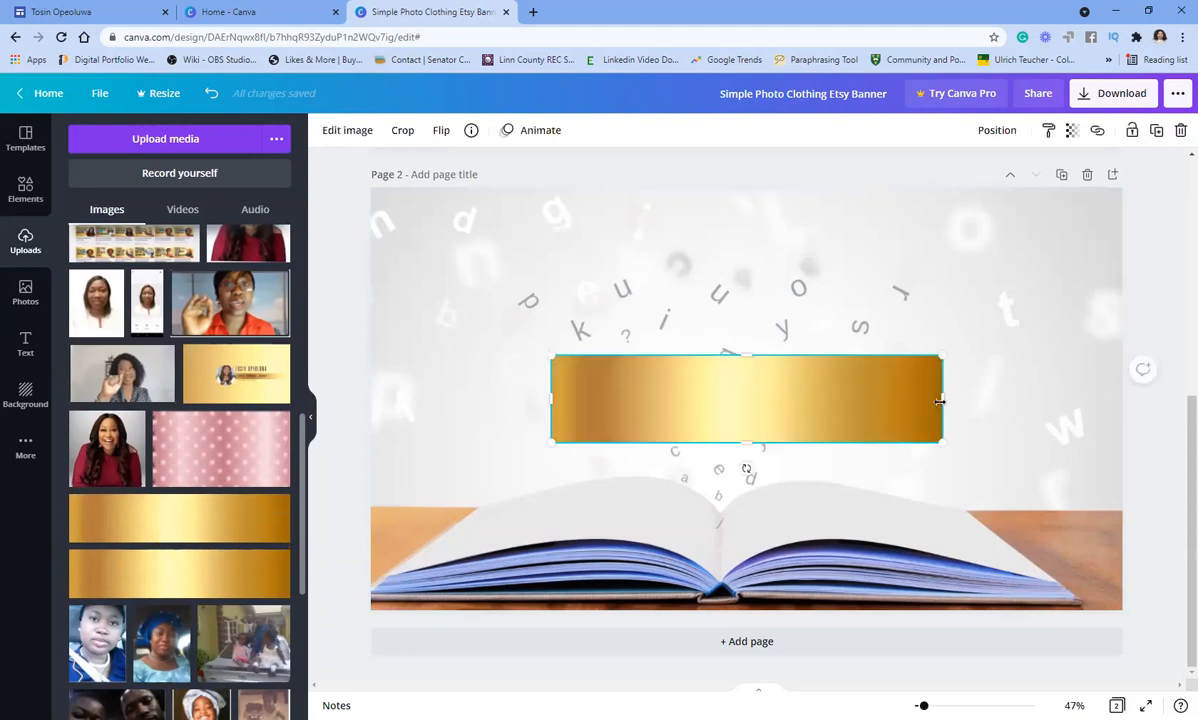
drag(945, 398, 1134, 398)
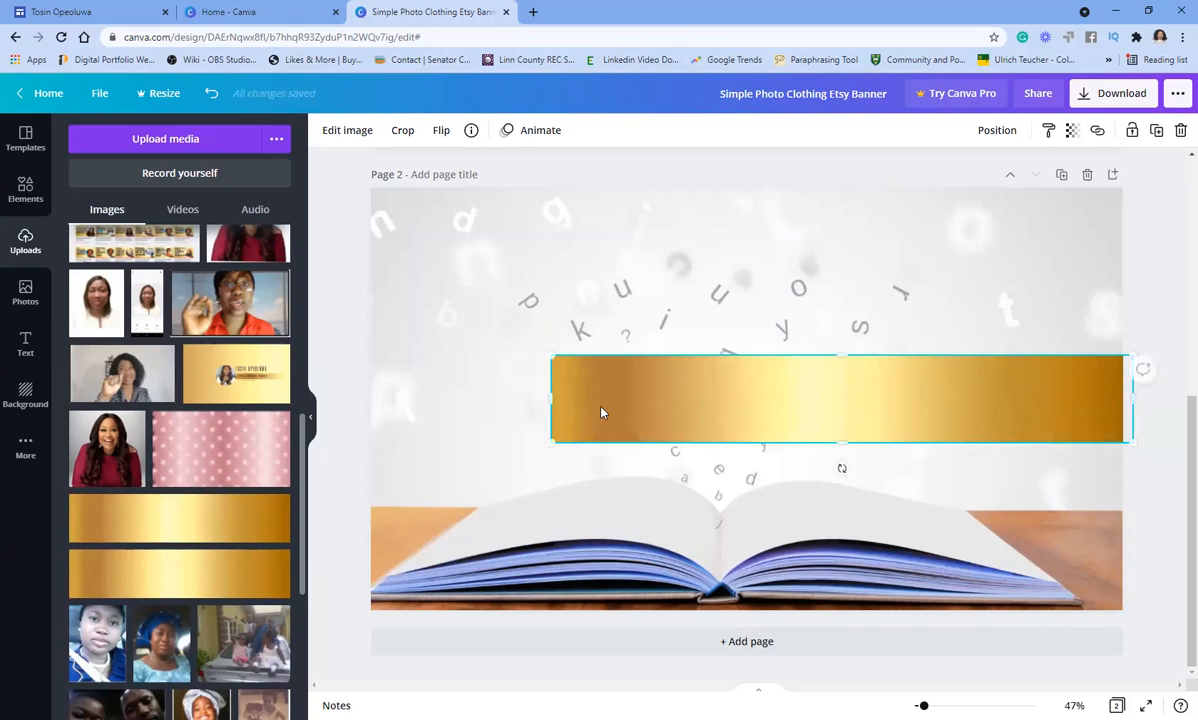
drag(543, 399, 27, 386)
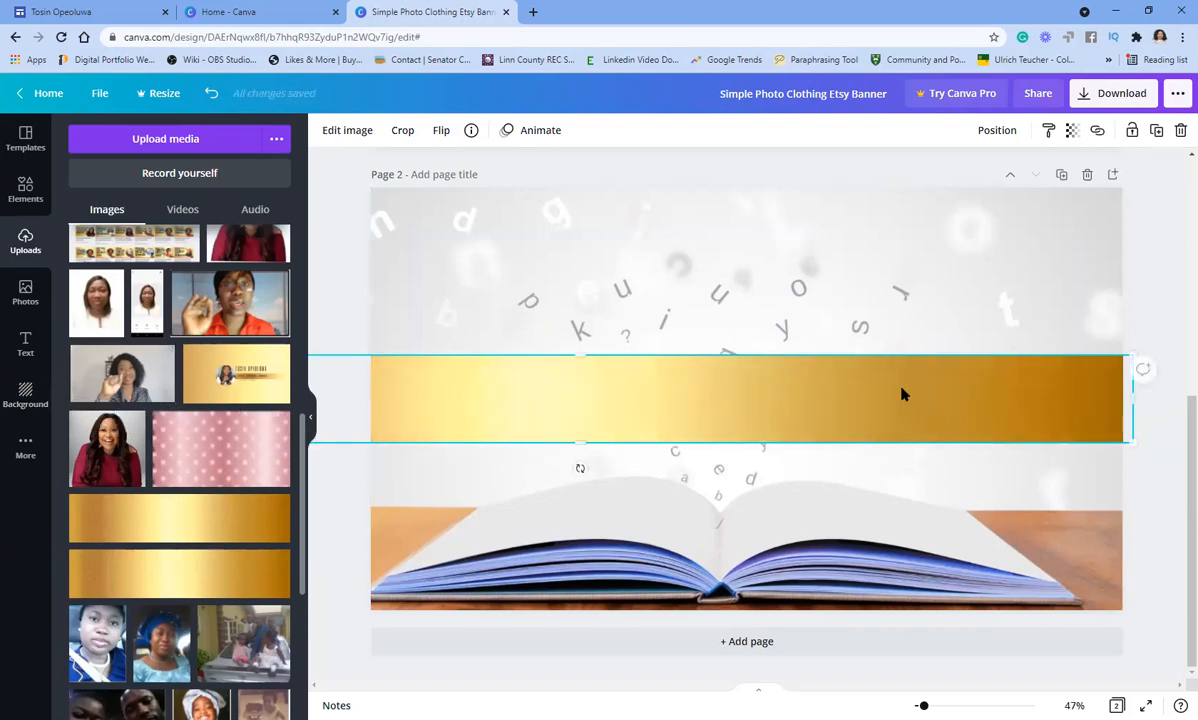
drag(901, 394, 891, 483)
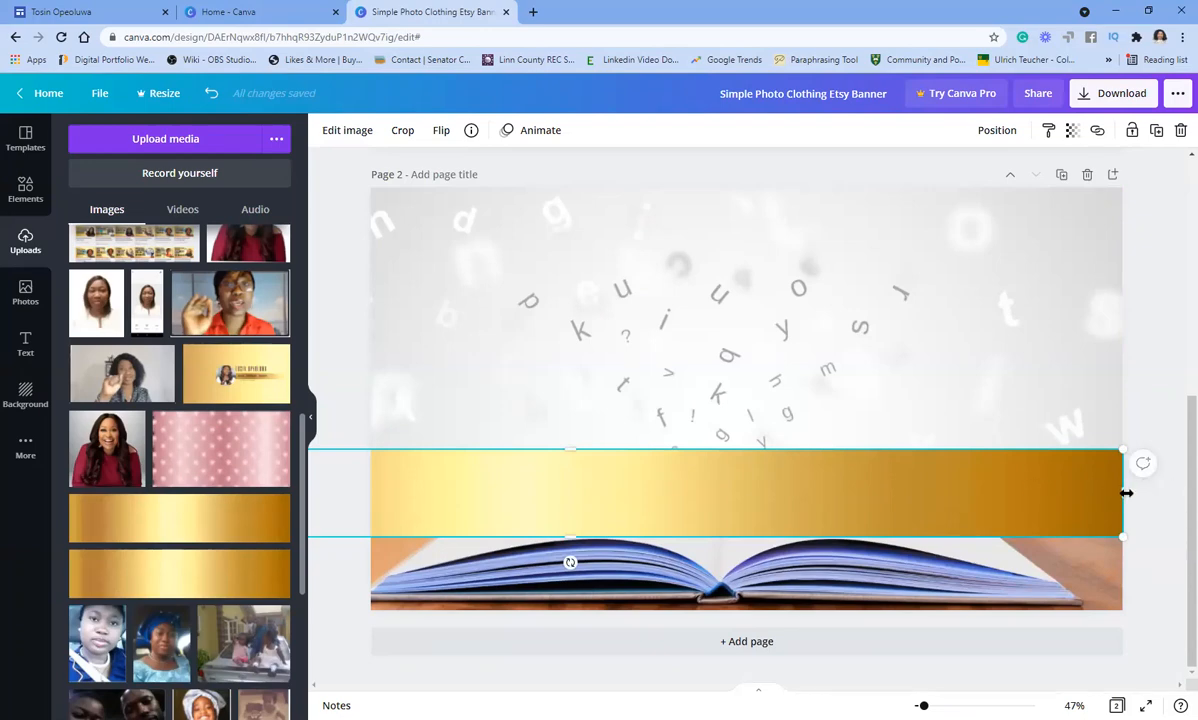
click(1047, 313)
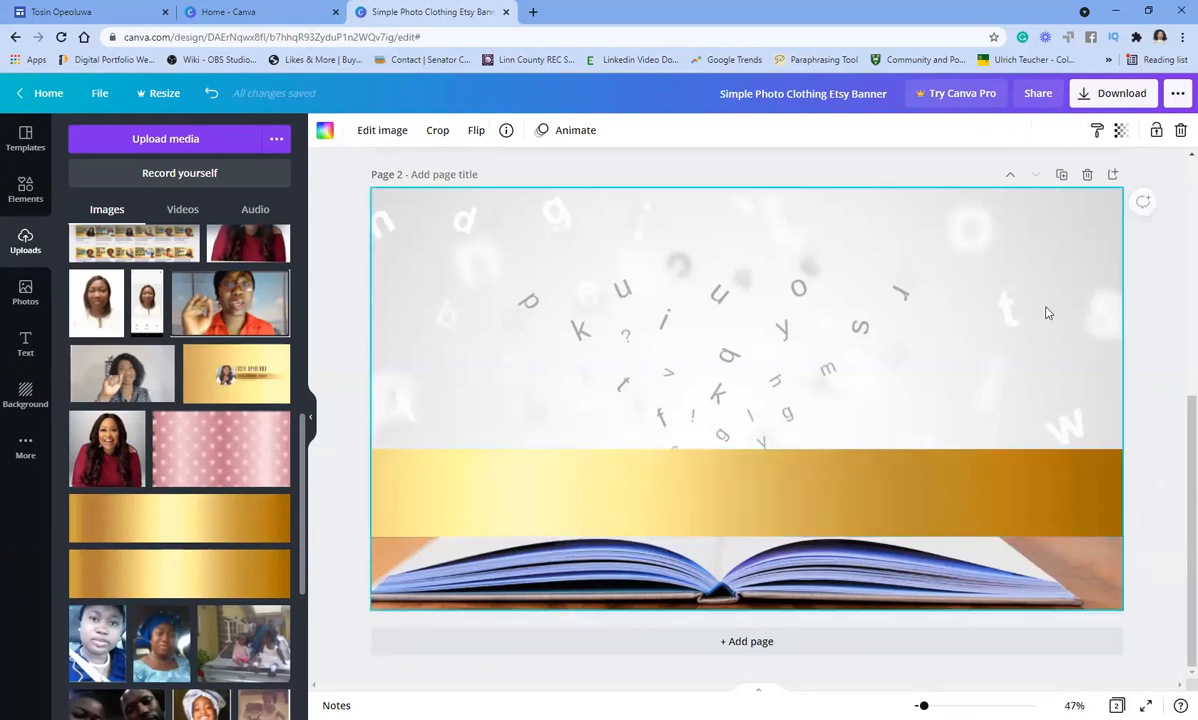
mouse_move(481, 503)
mouse_down()
mouse_move(492, 503)
mouse_move(471, 497)
mouse_up()
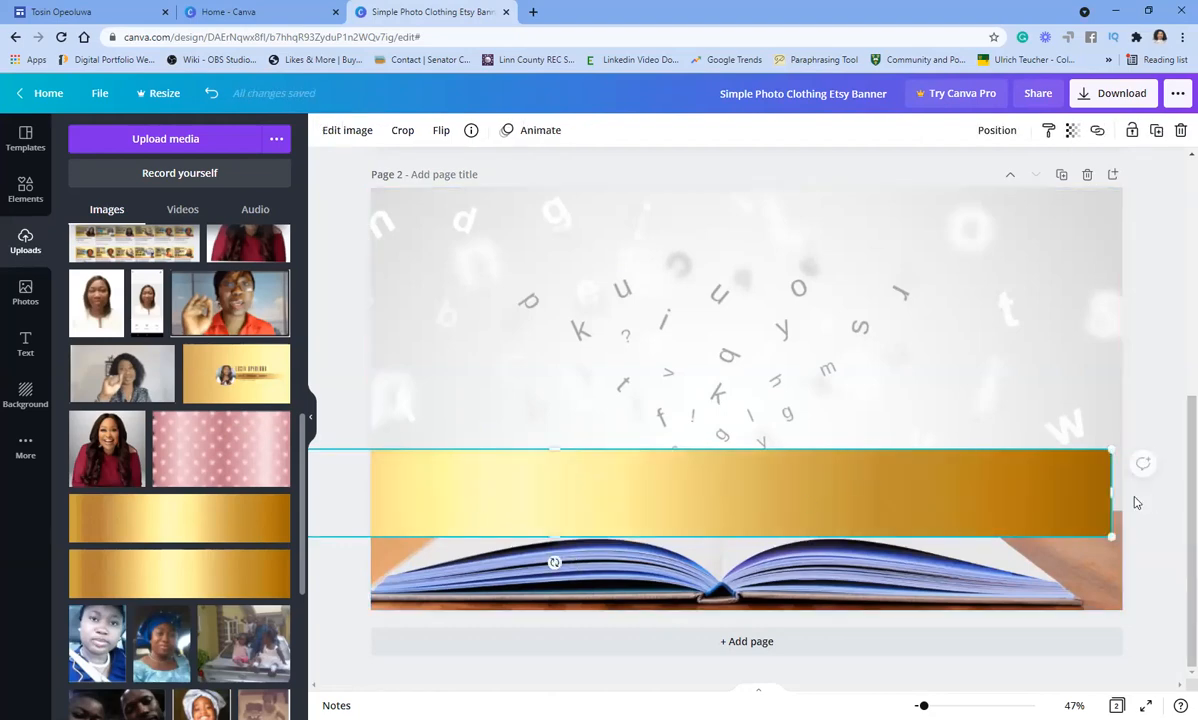
drag(1110, 492, 1122, 492)
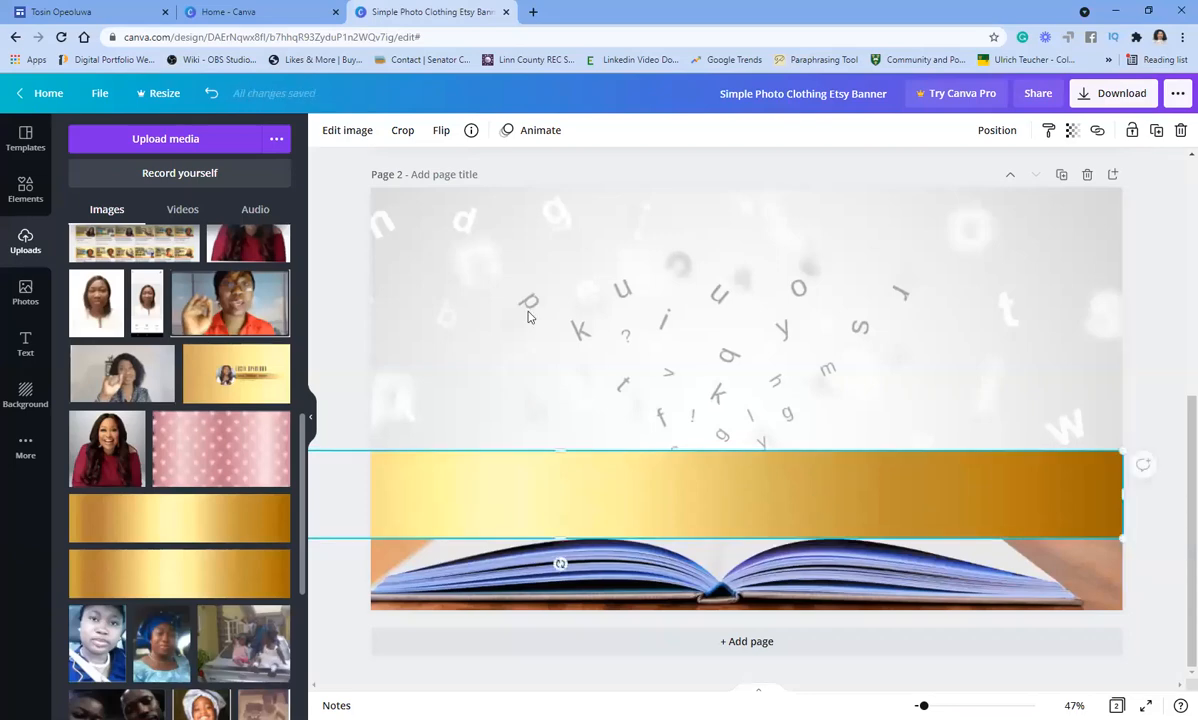
click(260, 249)
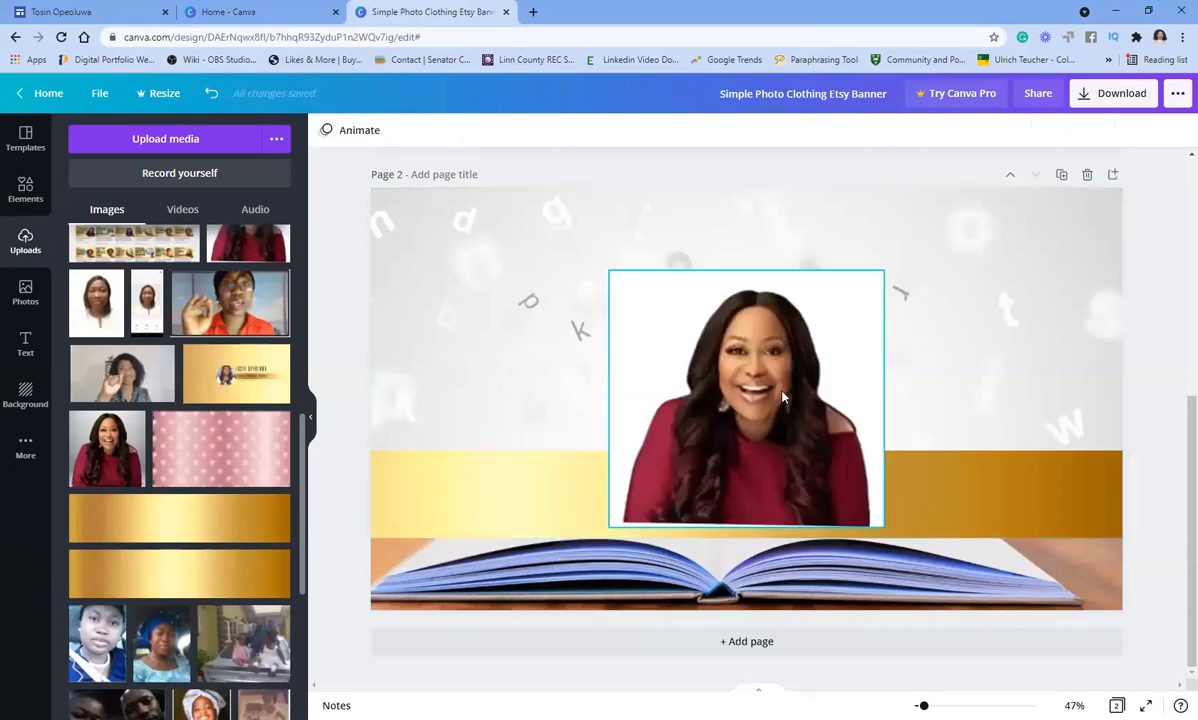
key(Delete)
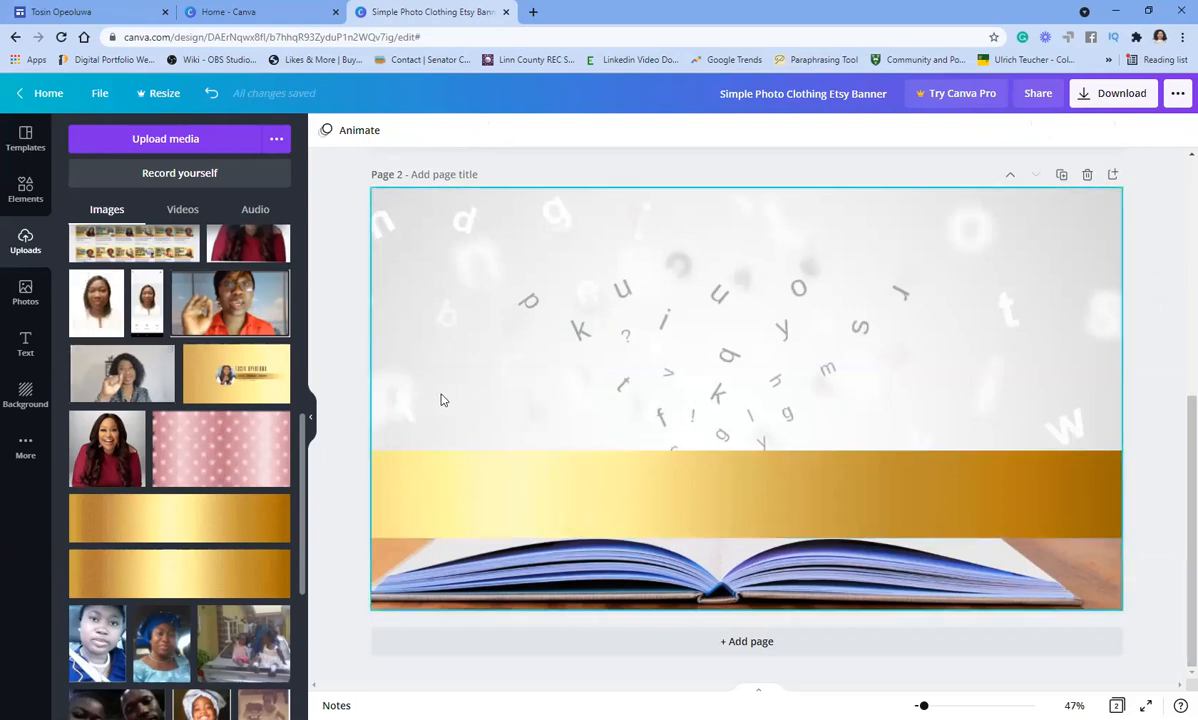
- Add a gold circle shape to Page 2 from Elements > Lines & Shapes
click(22, 190)
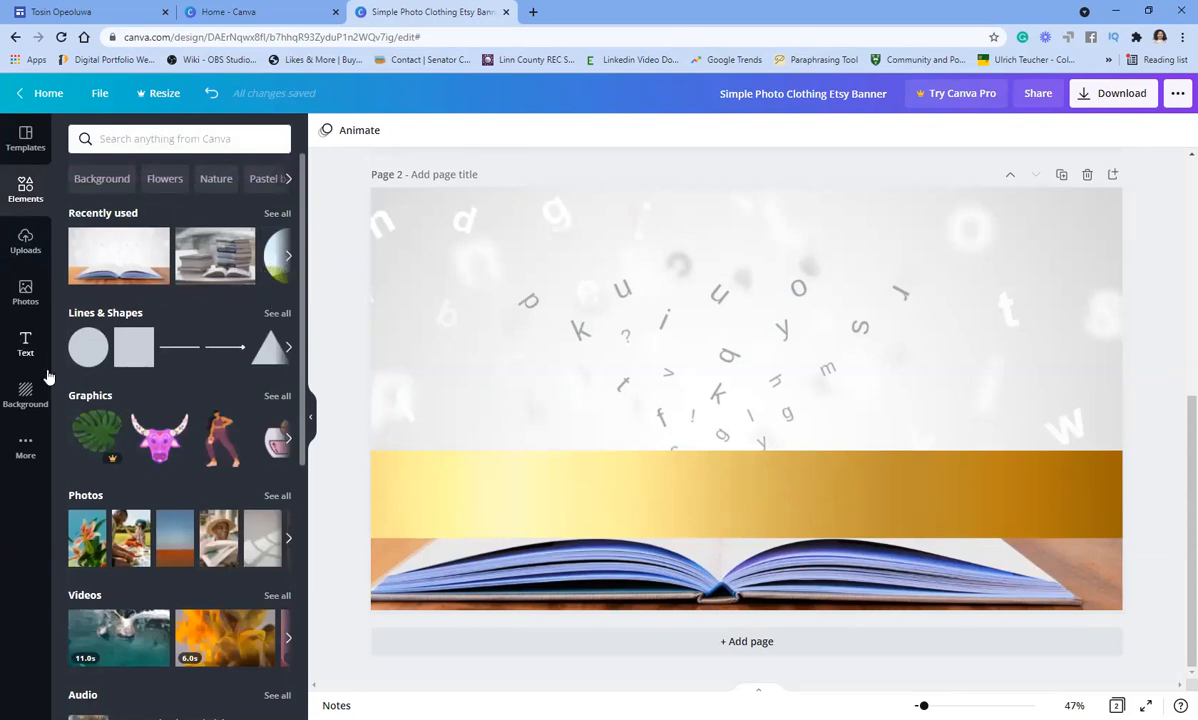
scroll(168, 345, down, 4)
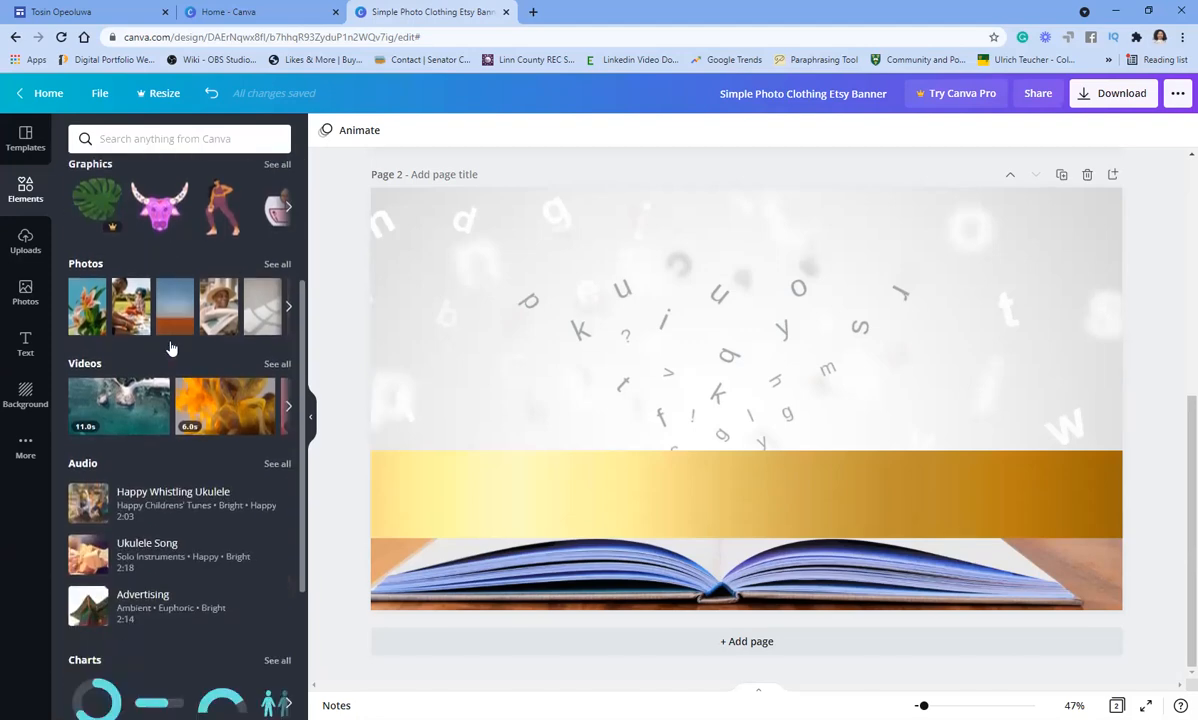
scroll(170, 345, down, 1)
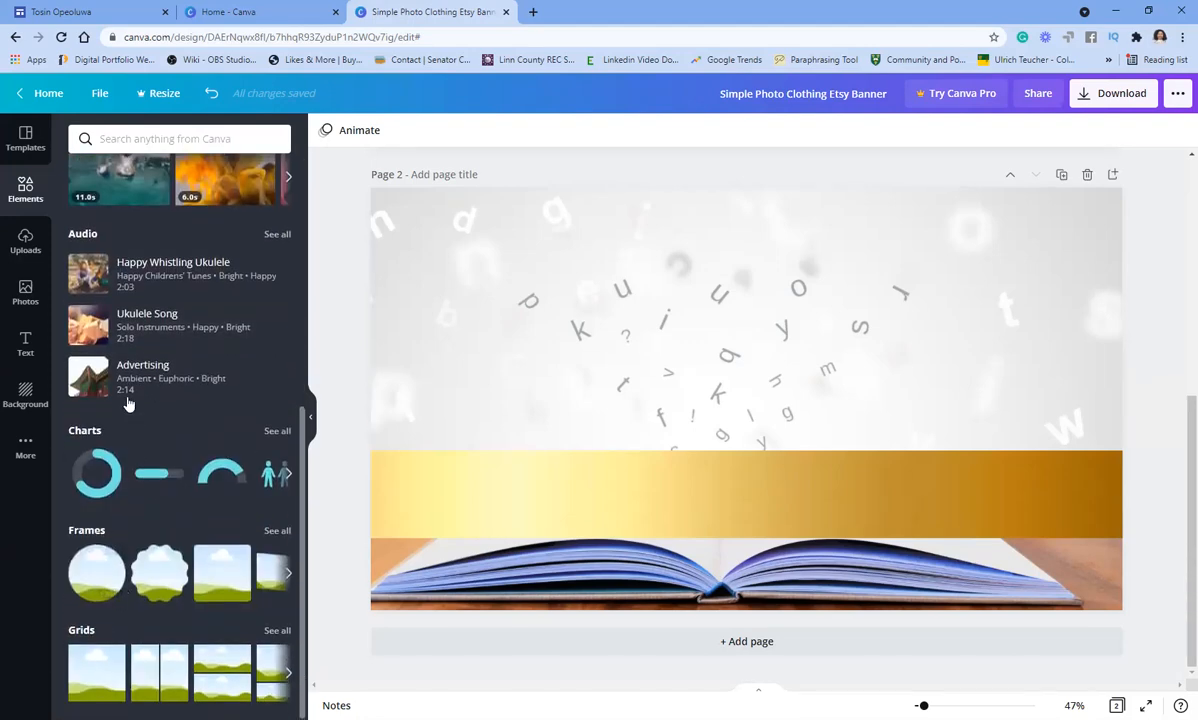
scroll(130, 380, up, 5)
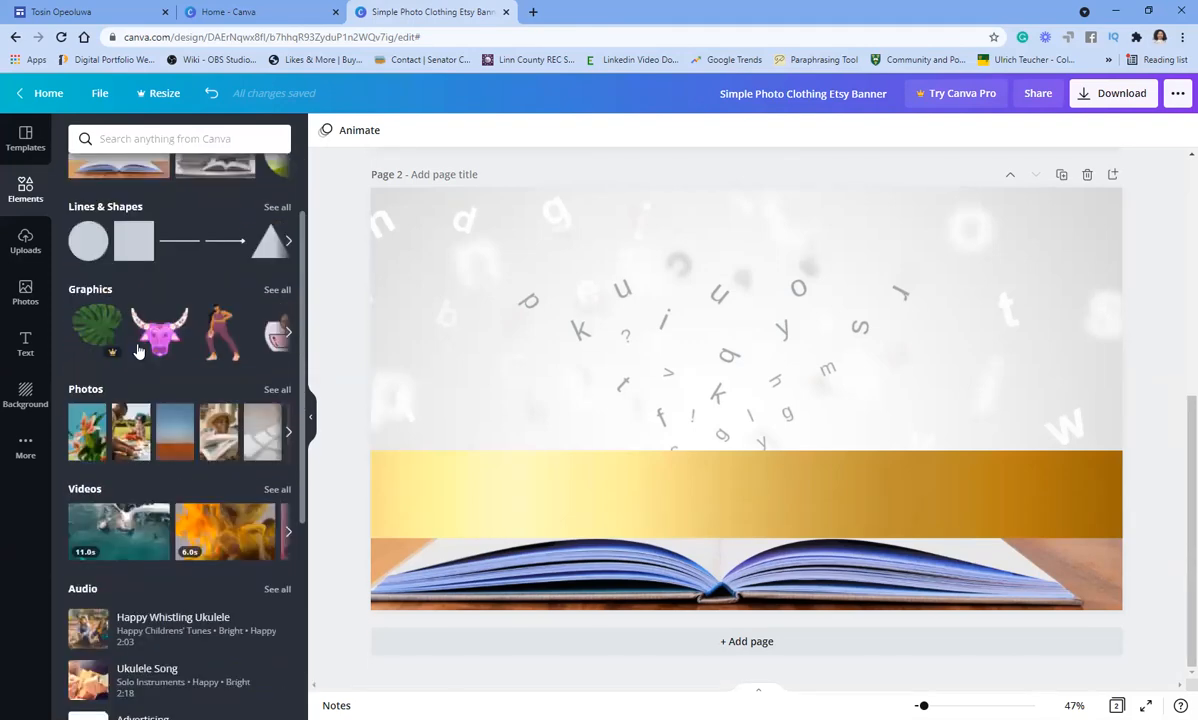
click(77, 246)
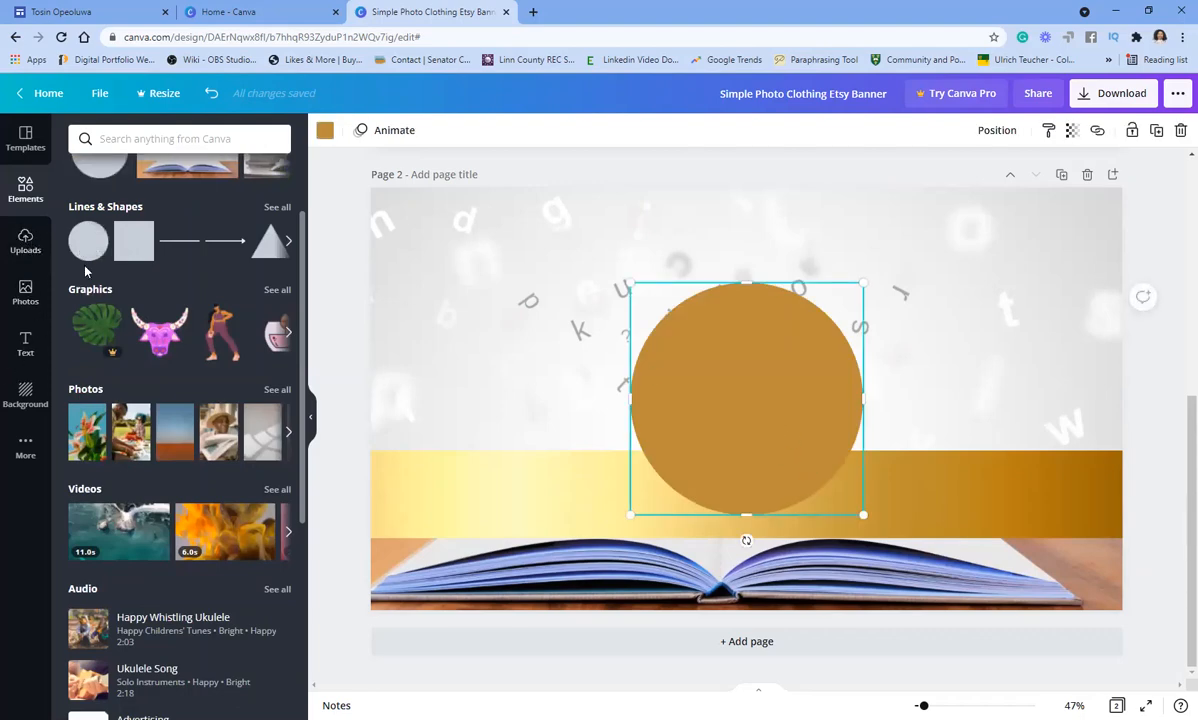
- Place the uploaded portrait photo in the upper left, crop its bottom, and delete the gold circle
click(24, 238)
scroll(240, 322, up, 10)
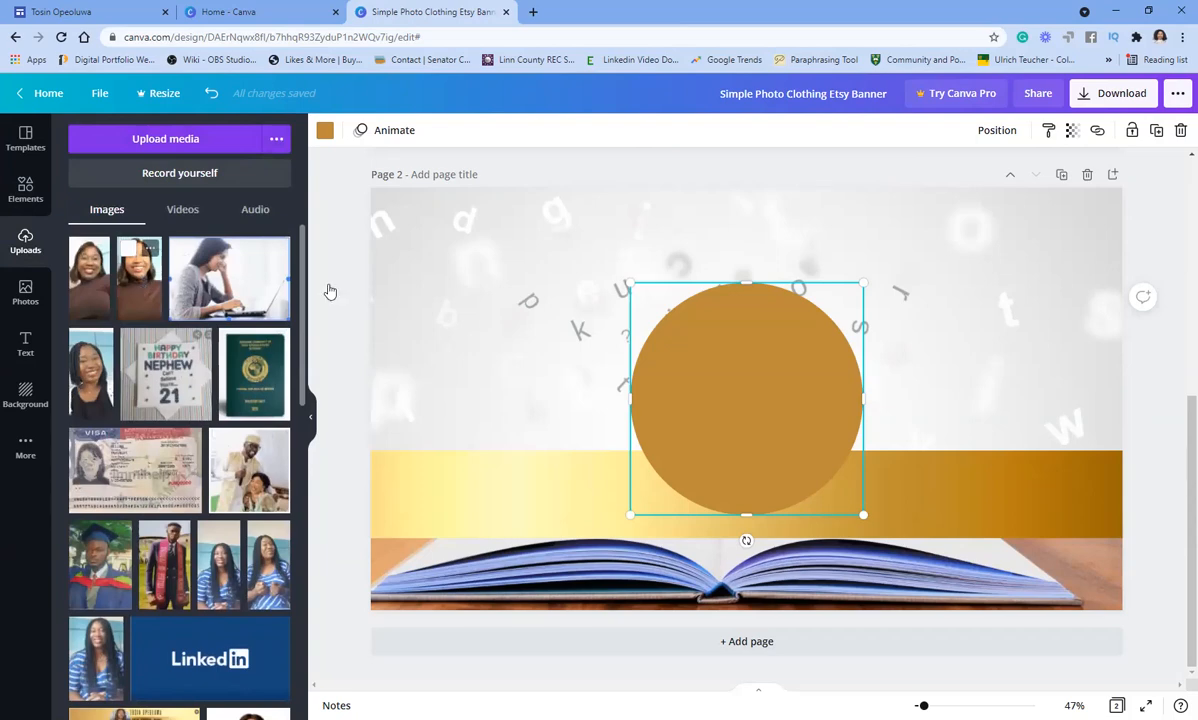
drag(328, 285, 481, 391)
drag(499, 494, 500, 448)
drag(455, 343, 503, 329)
click(755, 414)
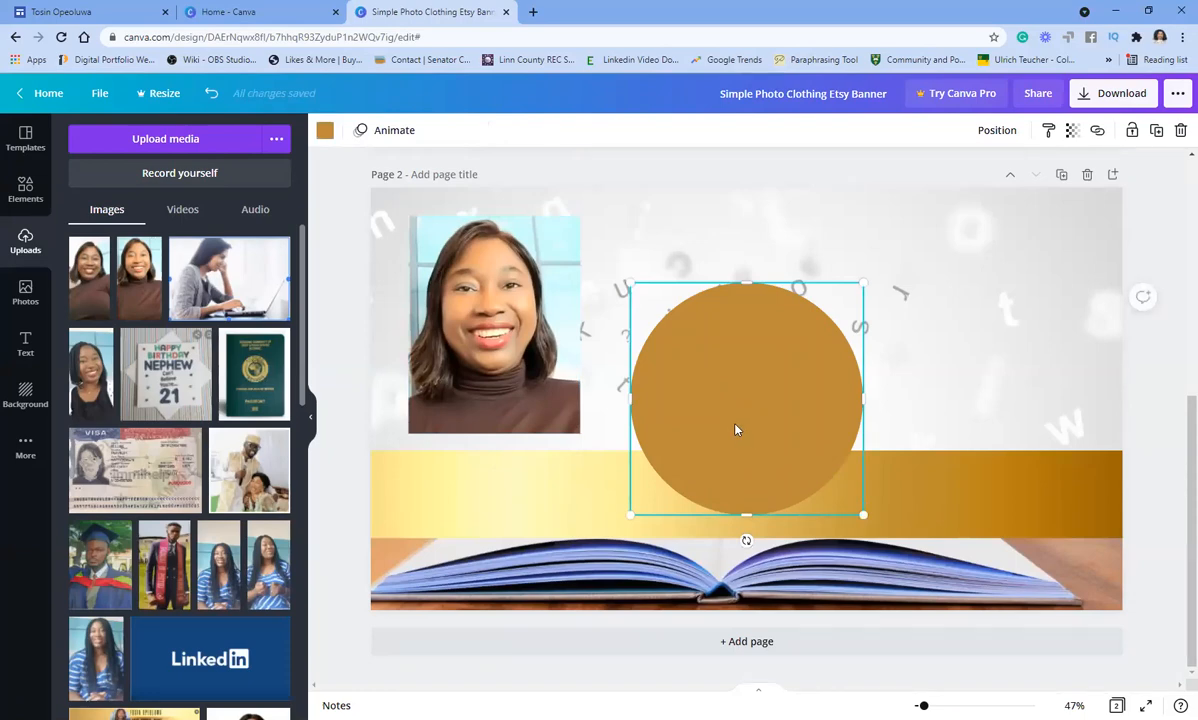
key(Delete)
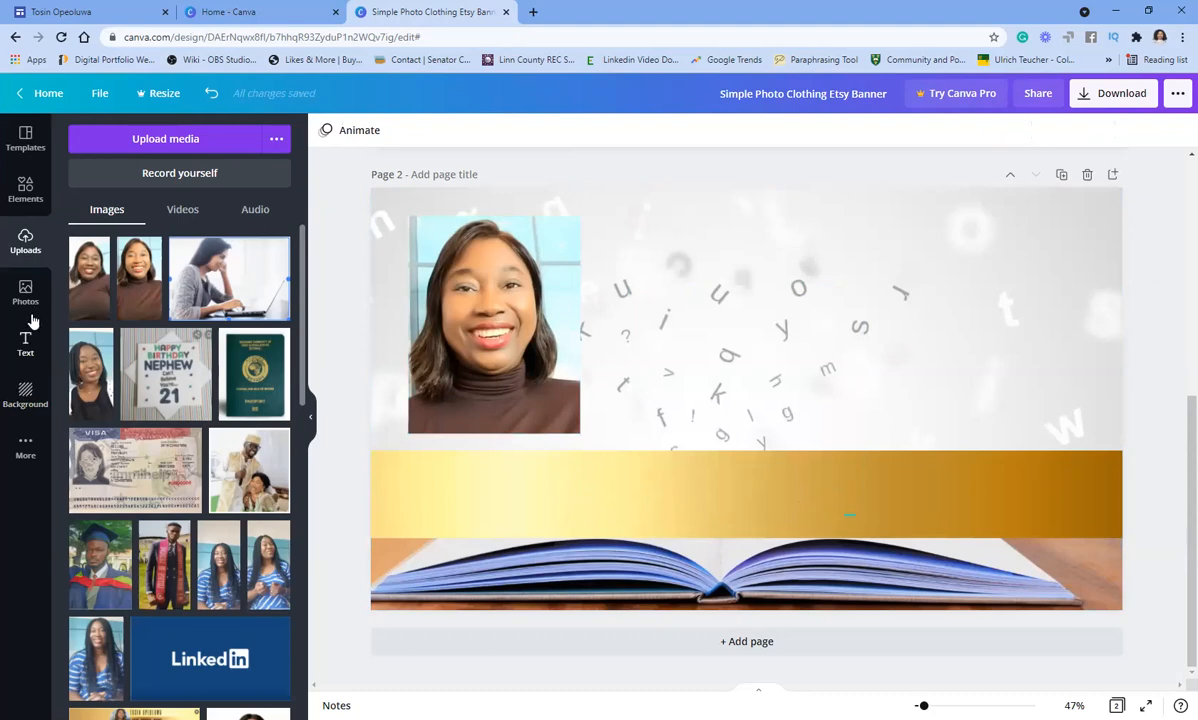
- Add a circle frame at the top centre of Page 2 and drop the portrait photo into it
click(28, 193)
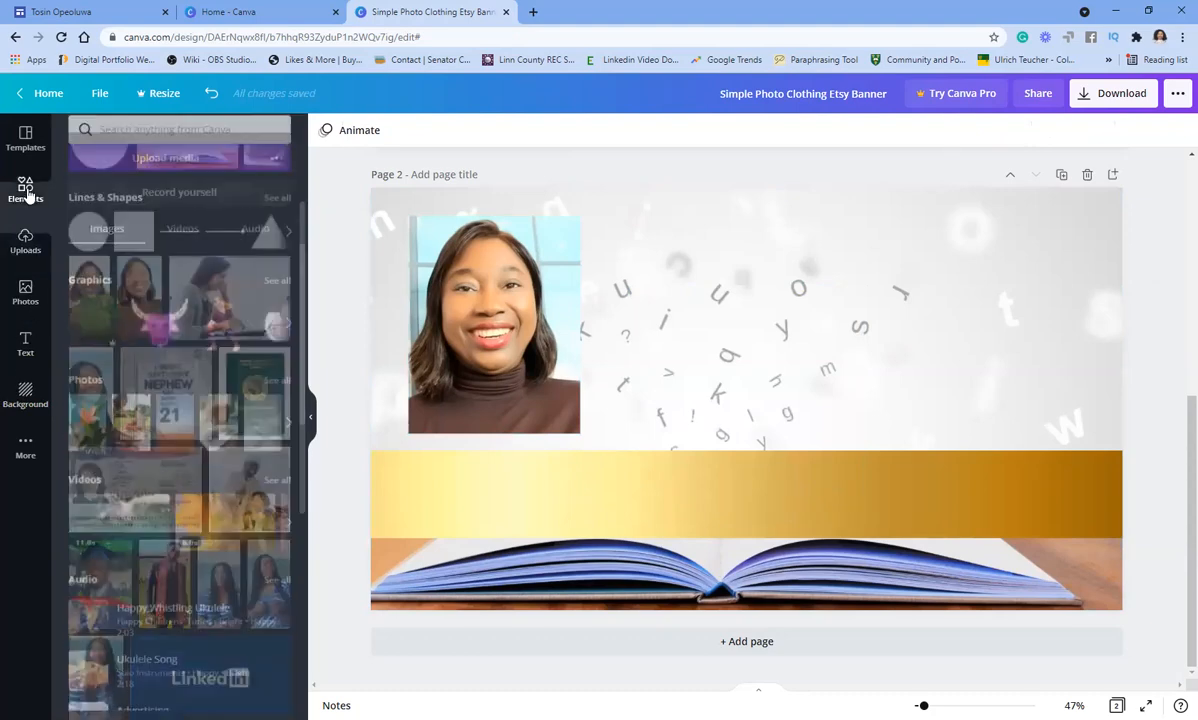
scroll(148, 500, down, 5)
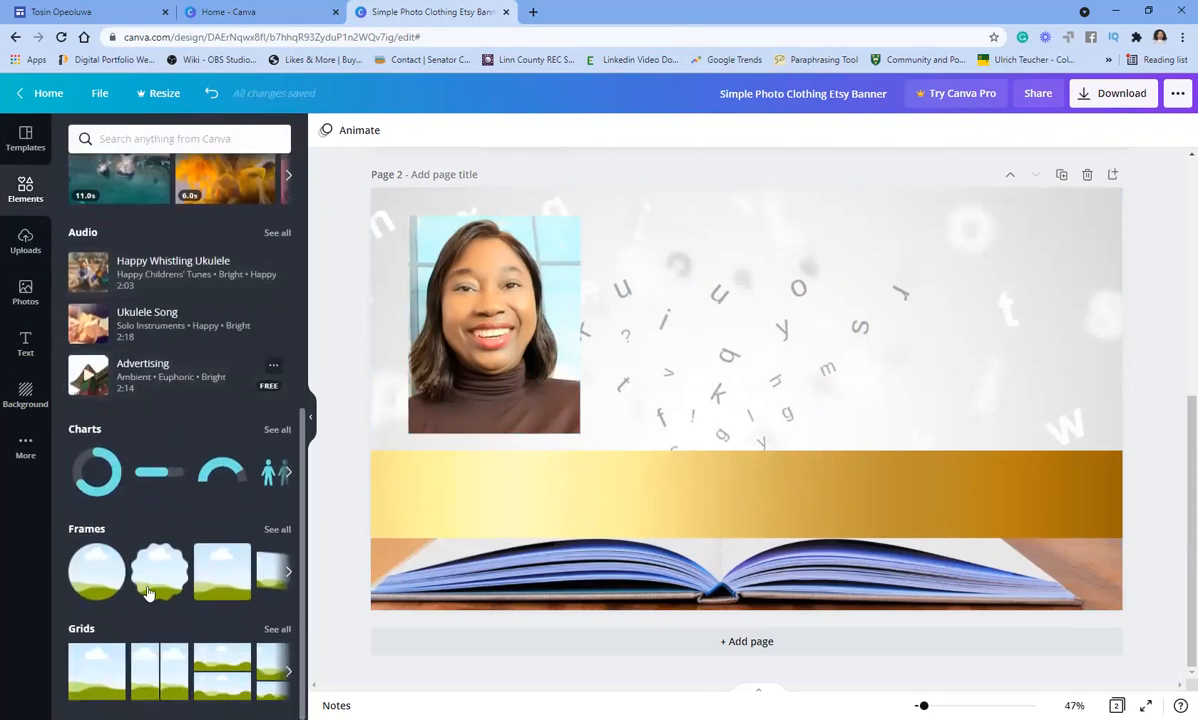
click(95, 565)
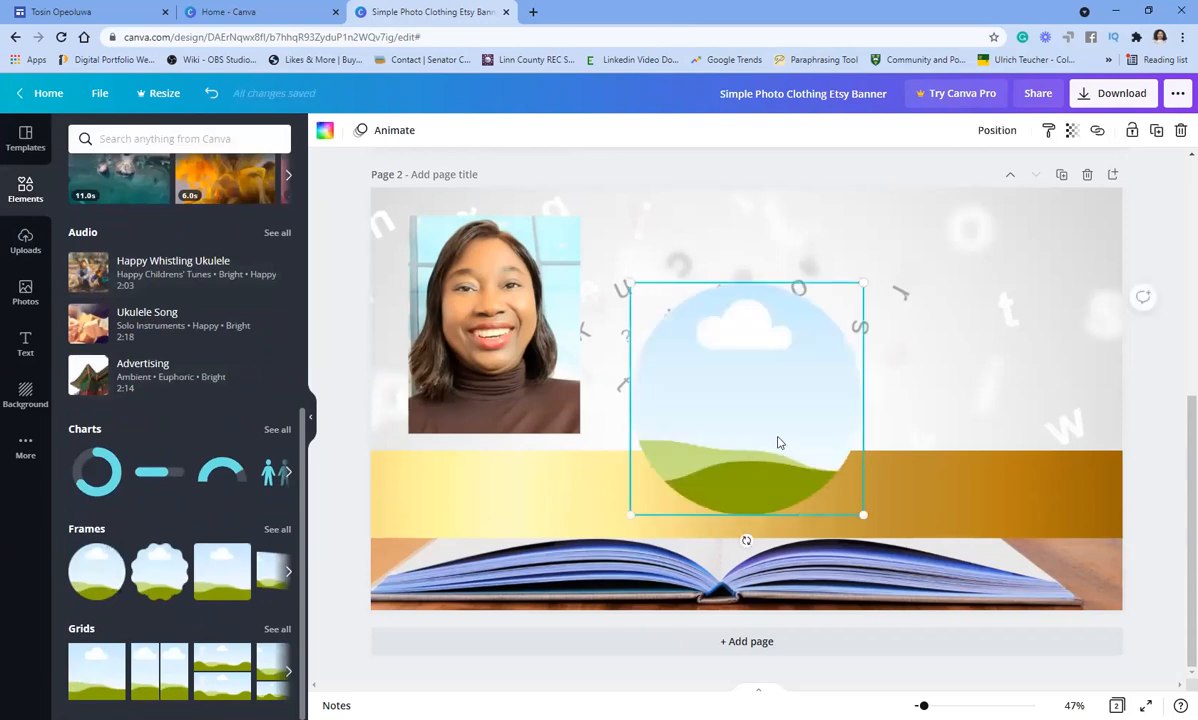
drag(749, 418, 749, 319)
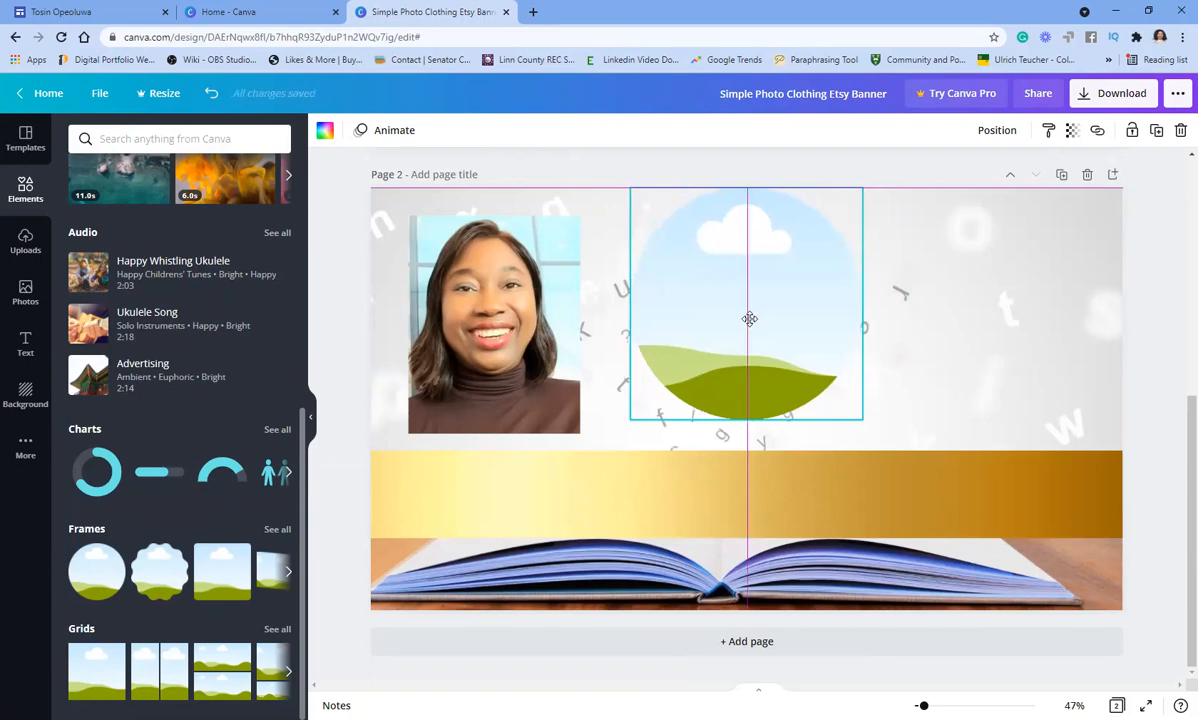
drag(749, 319, 749, 319)
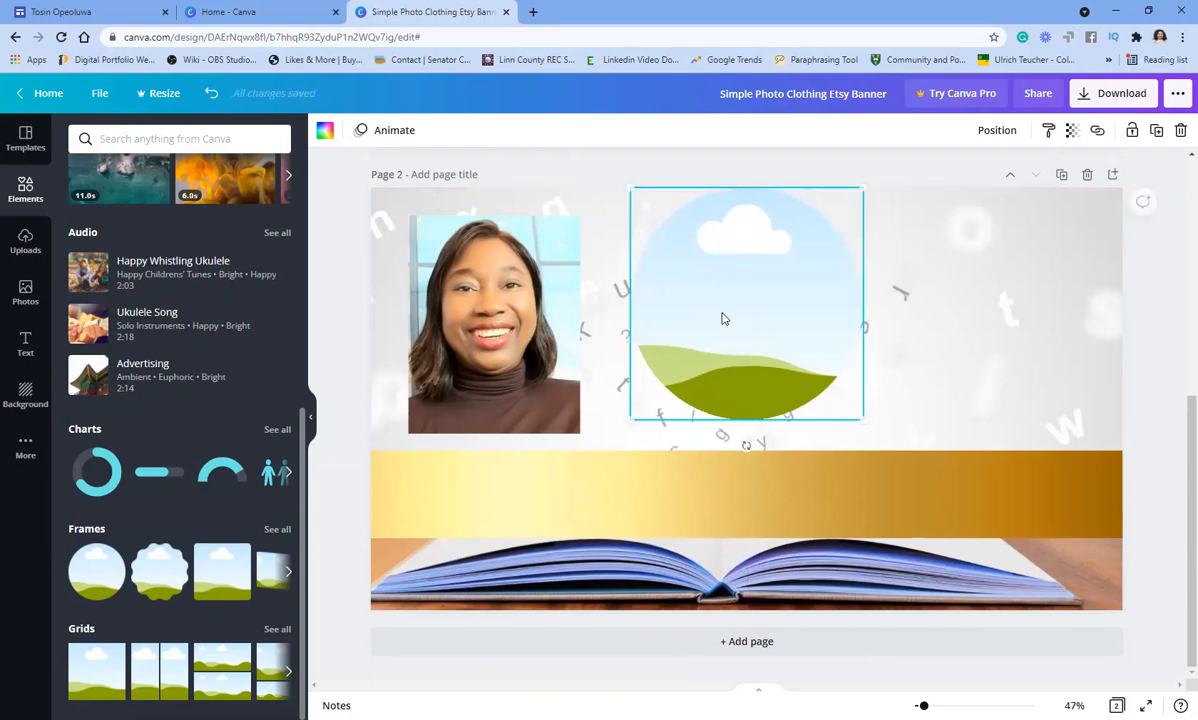
drag(495, 305, 731, 322)
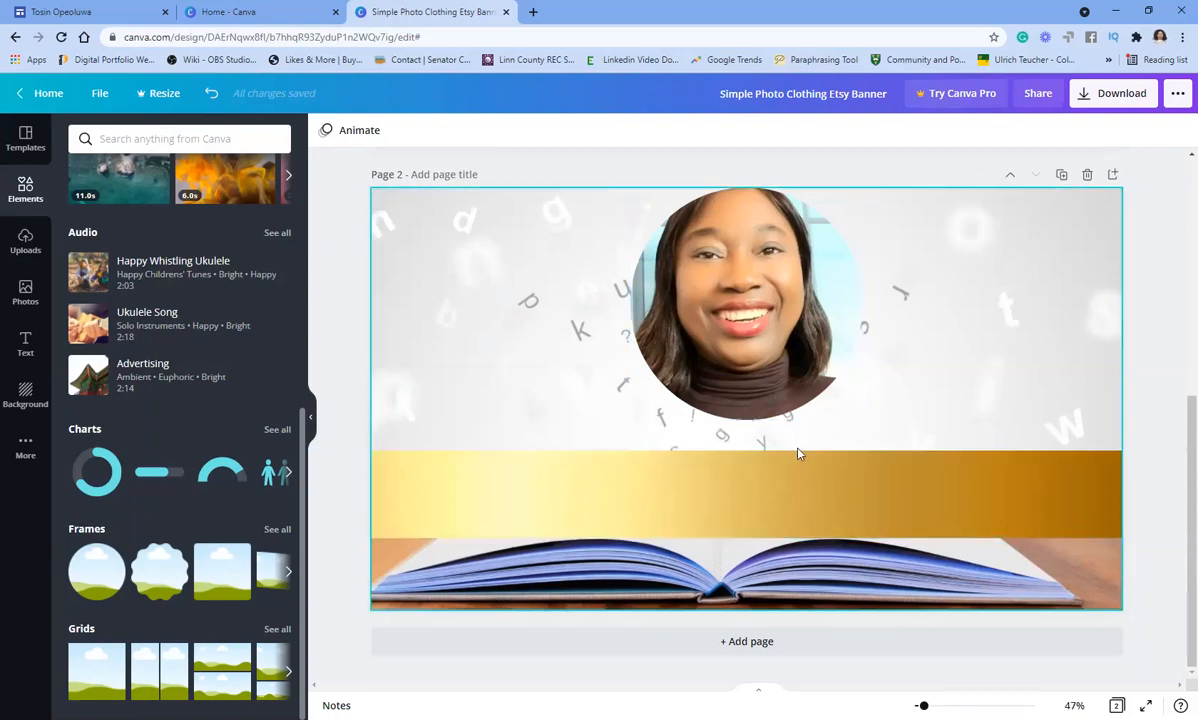
mouse_move(727, 327)
mouse_down()
mouse_move(737, 331)
mouse_move(725, 338)
mouse_up()
click(925, 327)
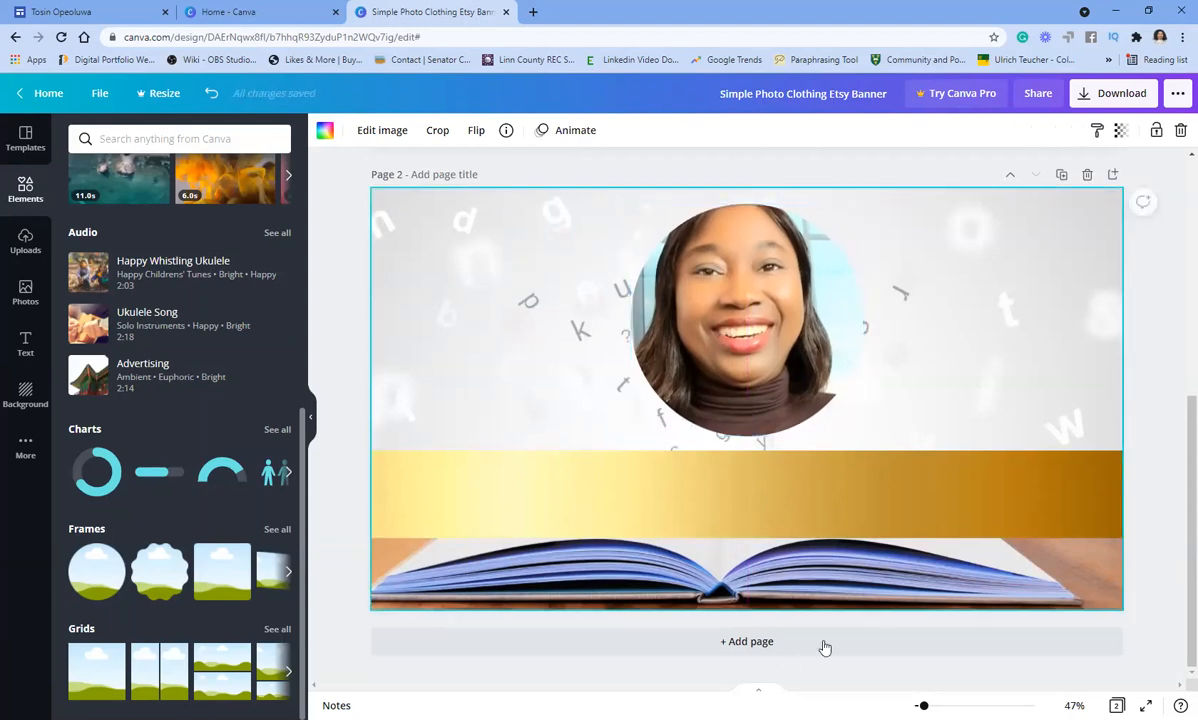
- Raise the gold band's top edge so it sits closer to the portrait
click(714, 518)
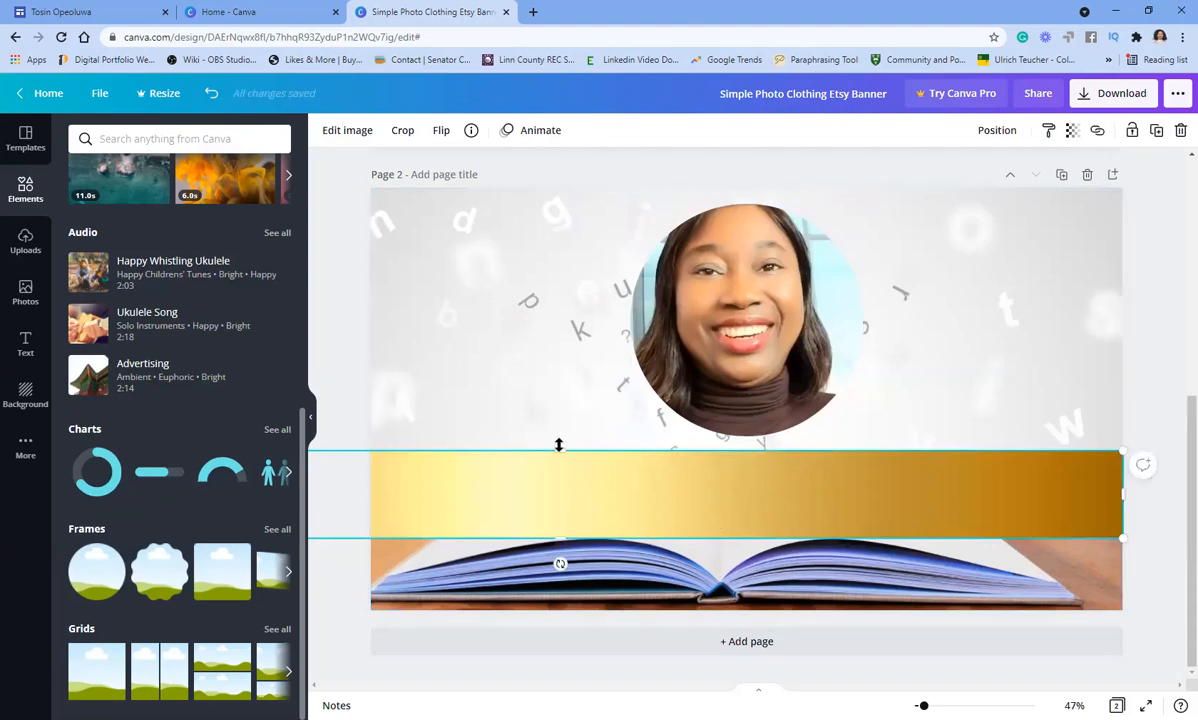
drag(559, 445, 559, 448)
click(950, 378)
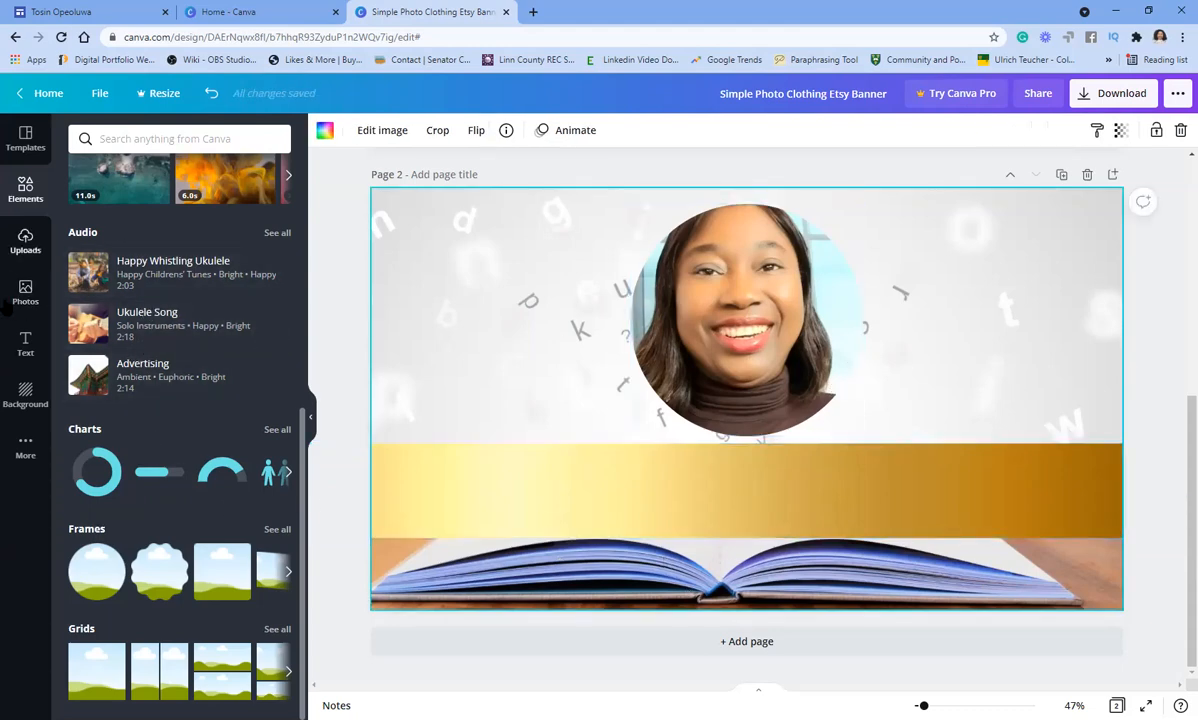
- Compare with Page 1's banner name and TRANSFORMATIONAL COACH subtitle, then return to Page 2
scroll(377, 323, up, 5)
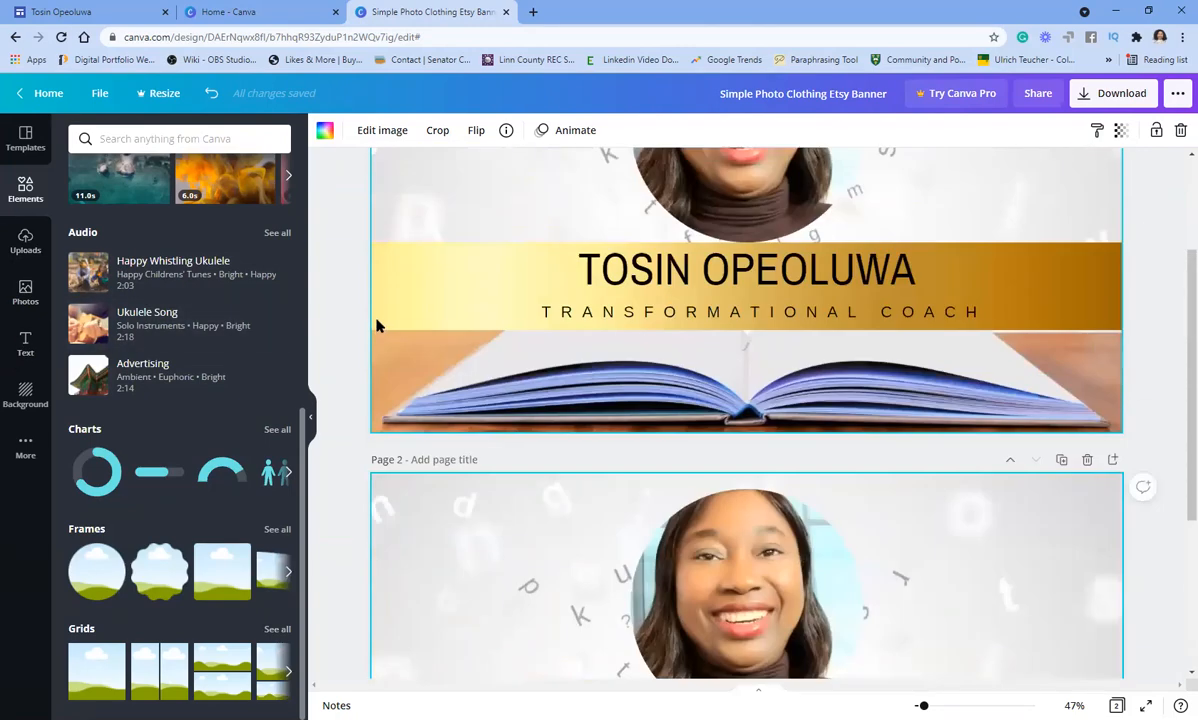
click(850, 430)
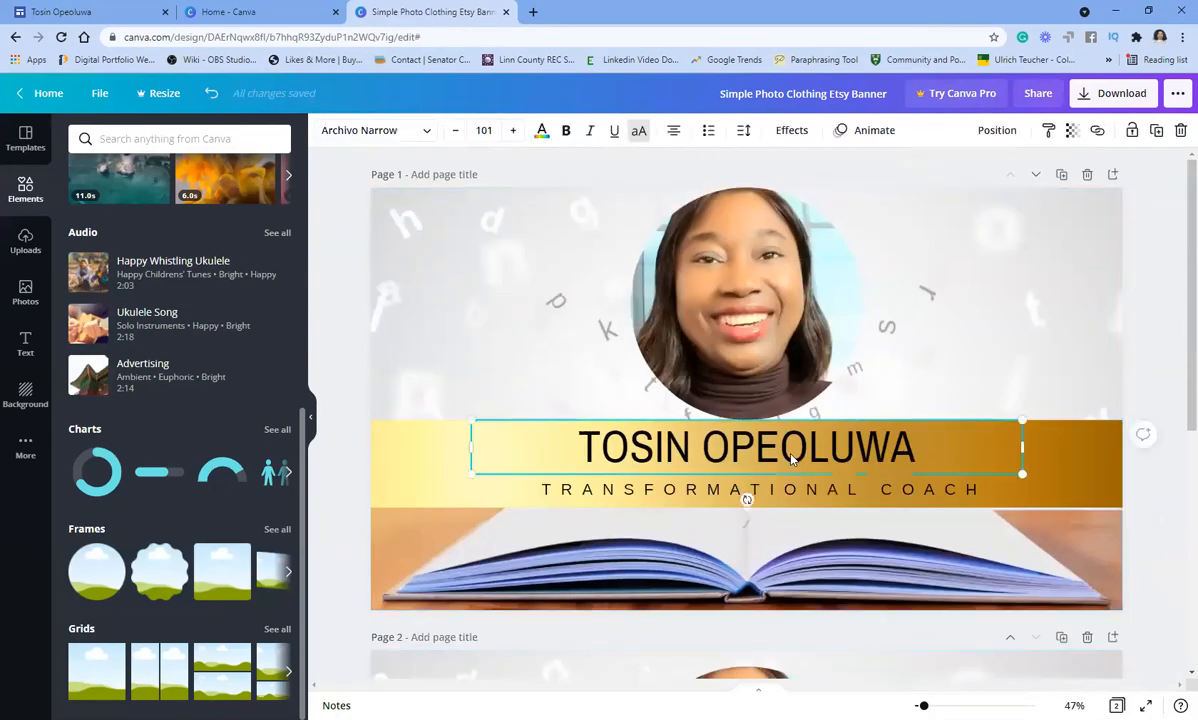
double_click(838, 490)
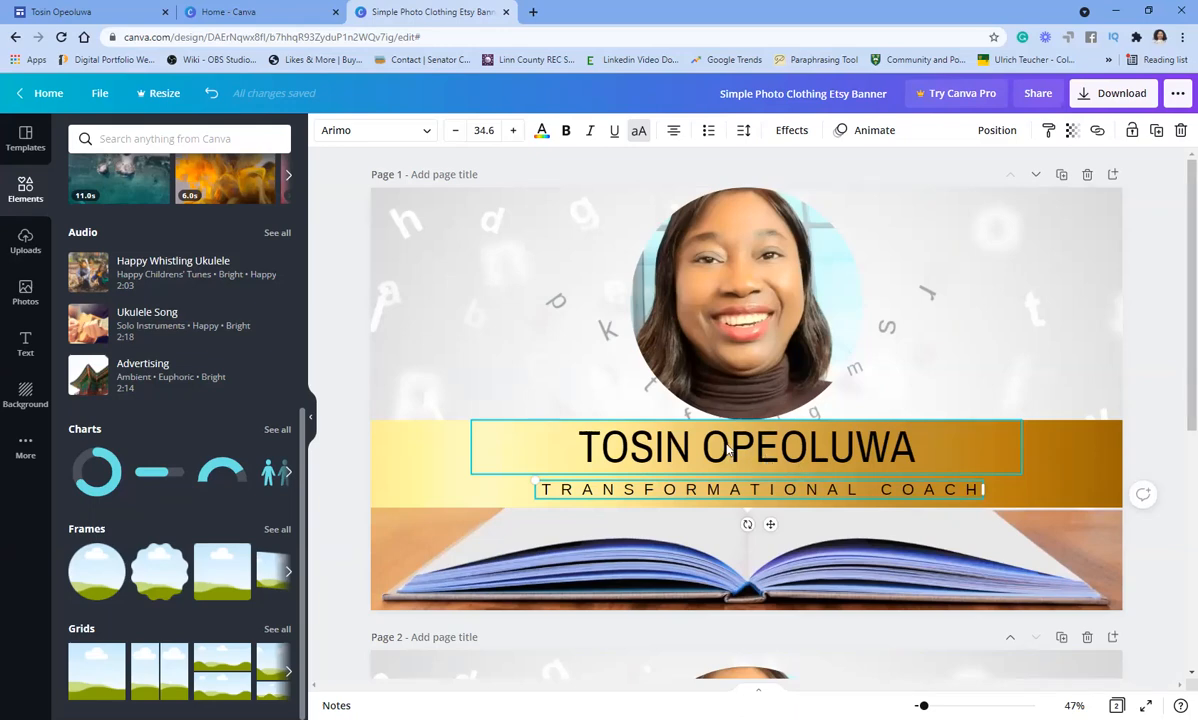
click(1003, 300)
scroll(1008, 305, down, 3)
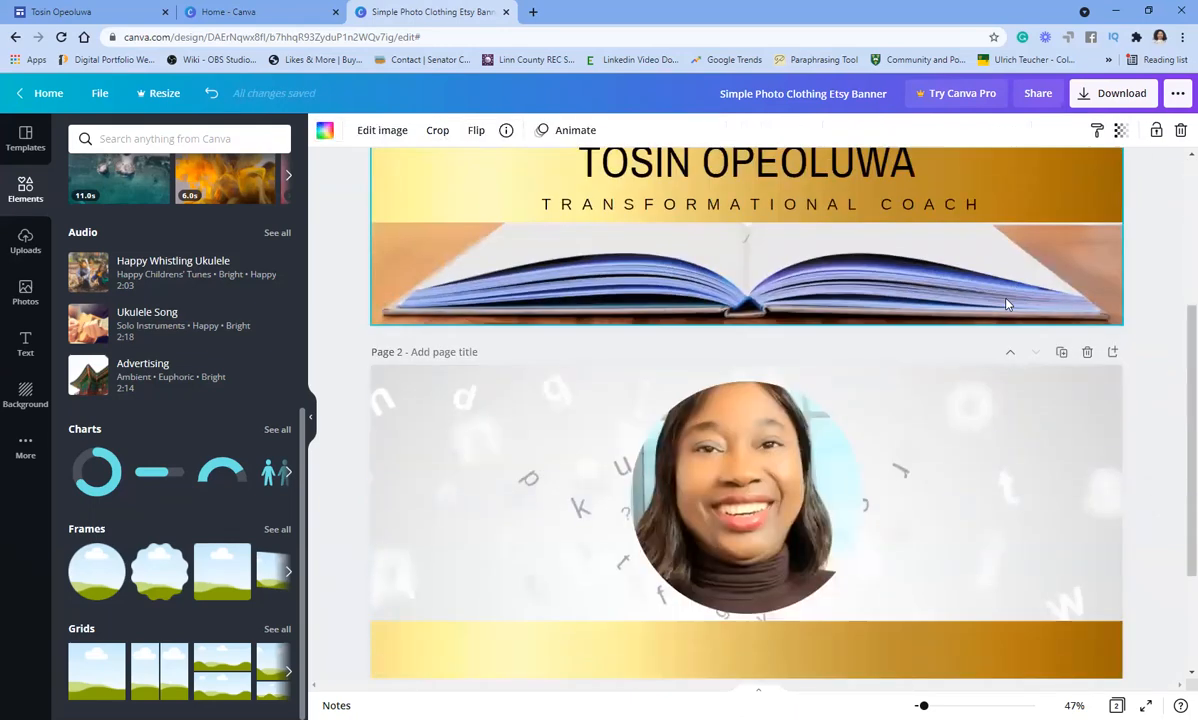
scroll(789, 310, down, 2)
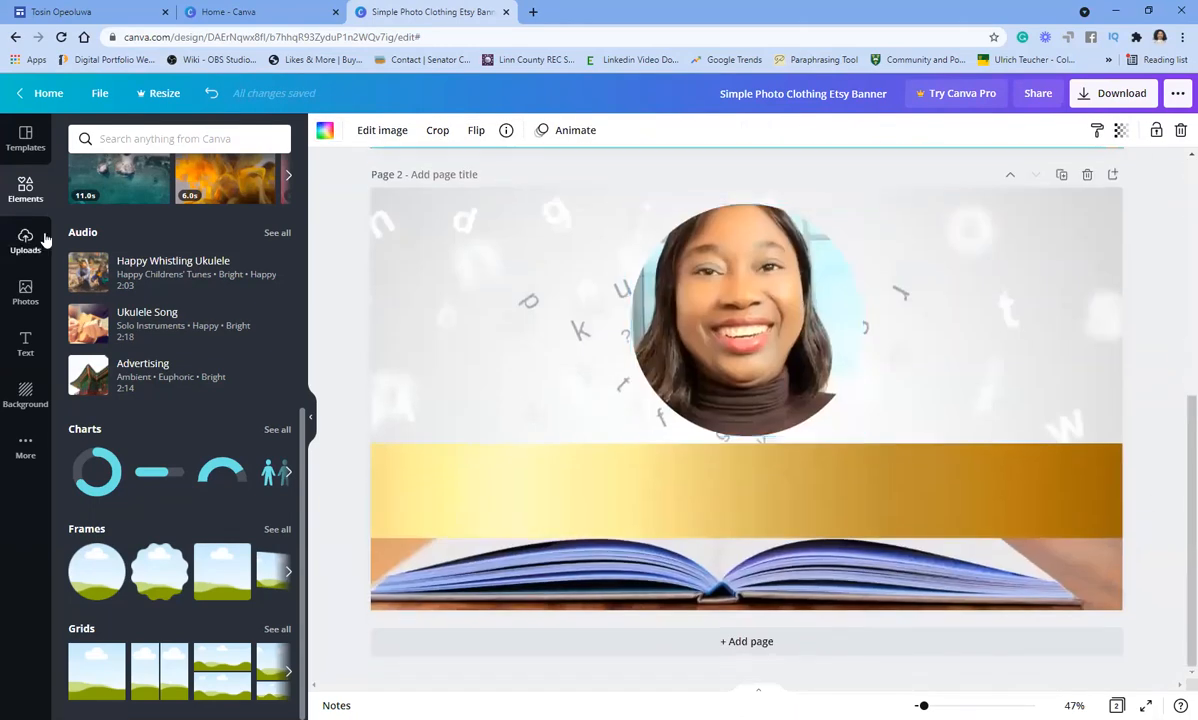
- Add the bold name over 'Acting Director' text combination and place it on the gold band
click(28, 340)
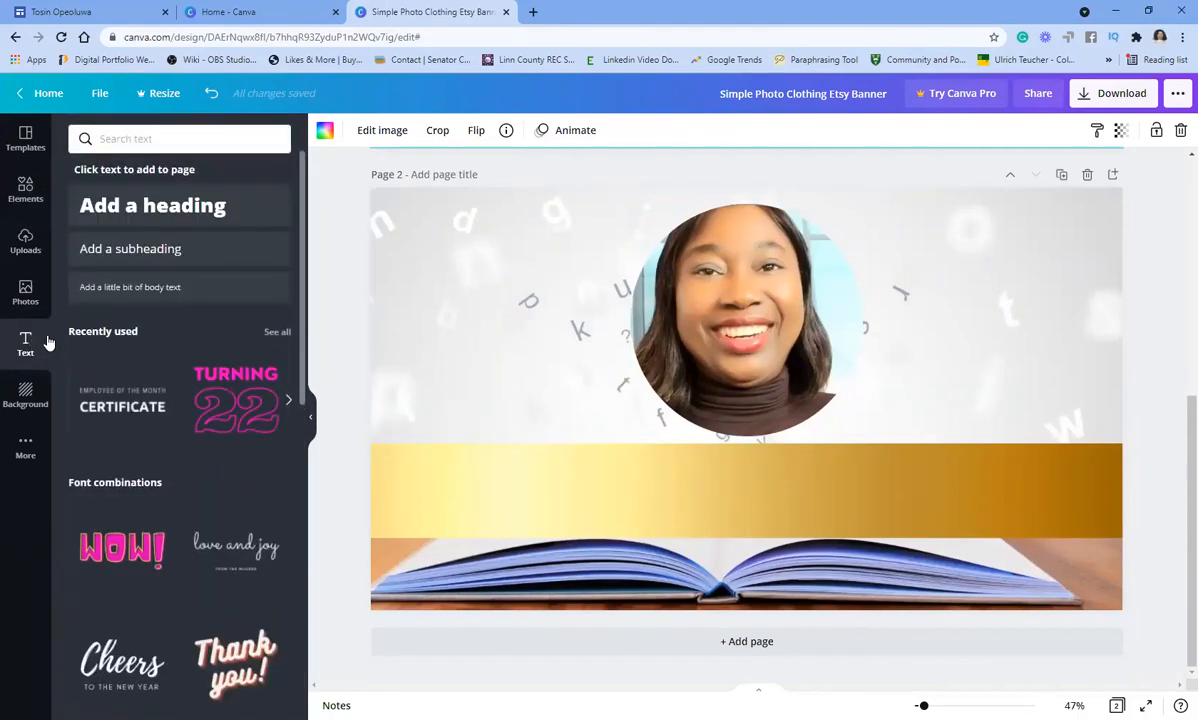
scroll(118, 390, down, 3)
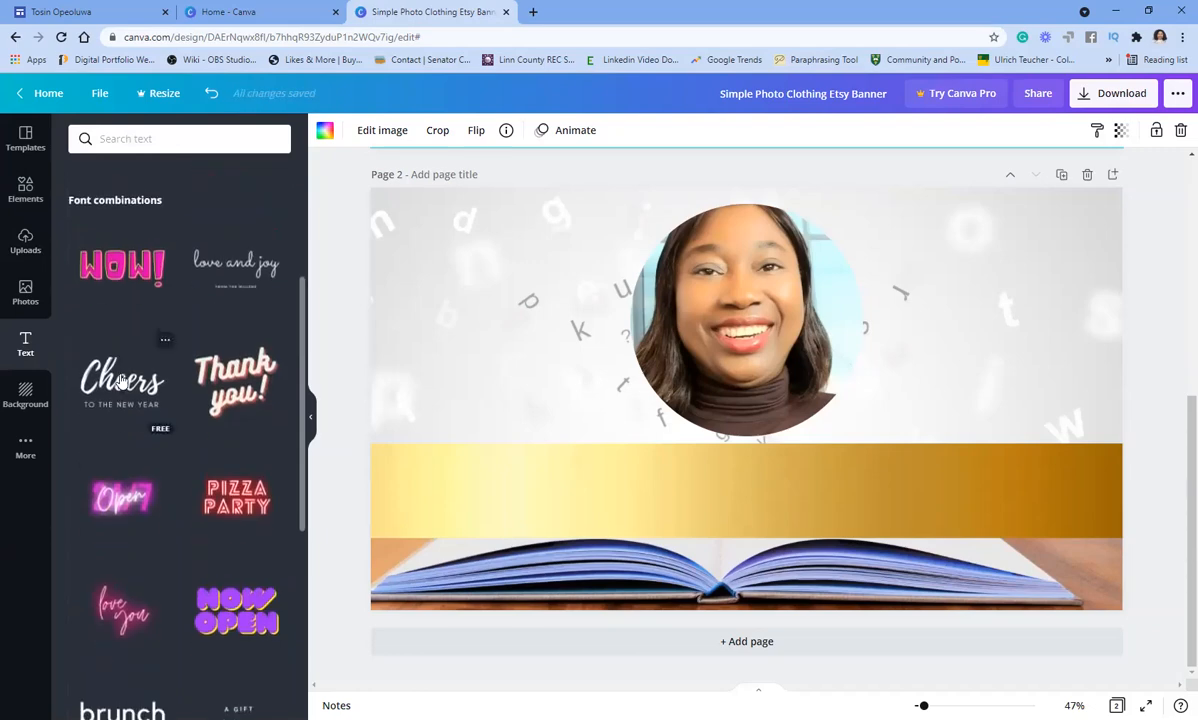
scroll(120, 380, up, 3)
scroll(120, 375, down, 6)
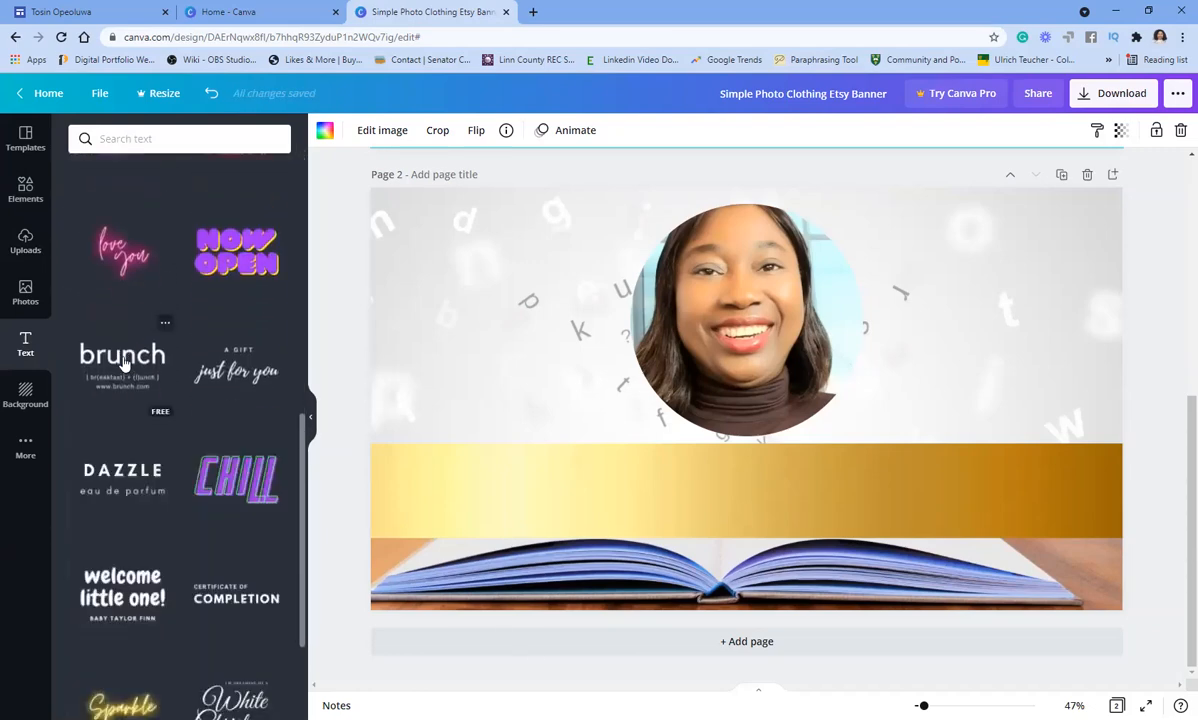
scroll(122, 365, down, 3)
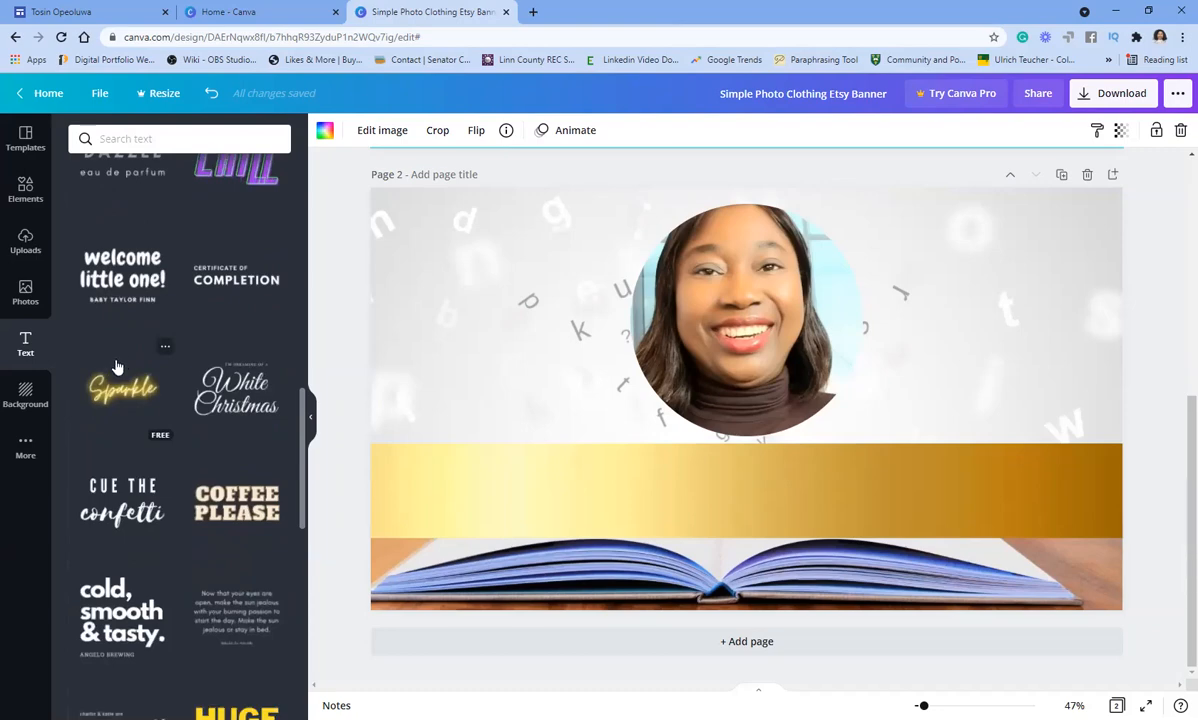
scroll(116, 365, down, 8)
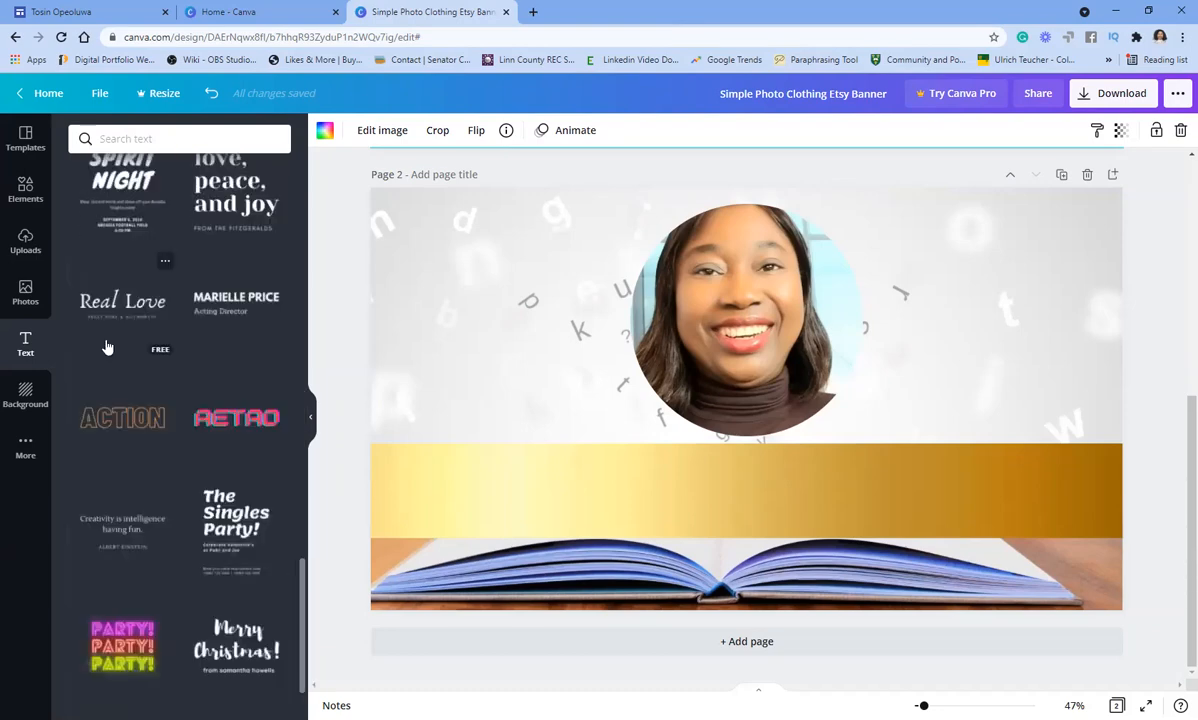
click(215, 303)
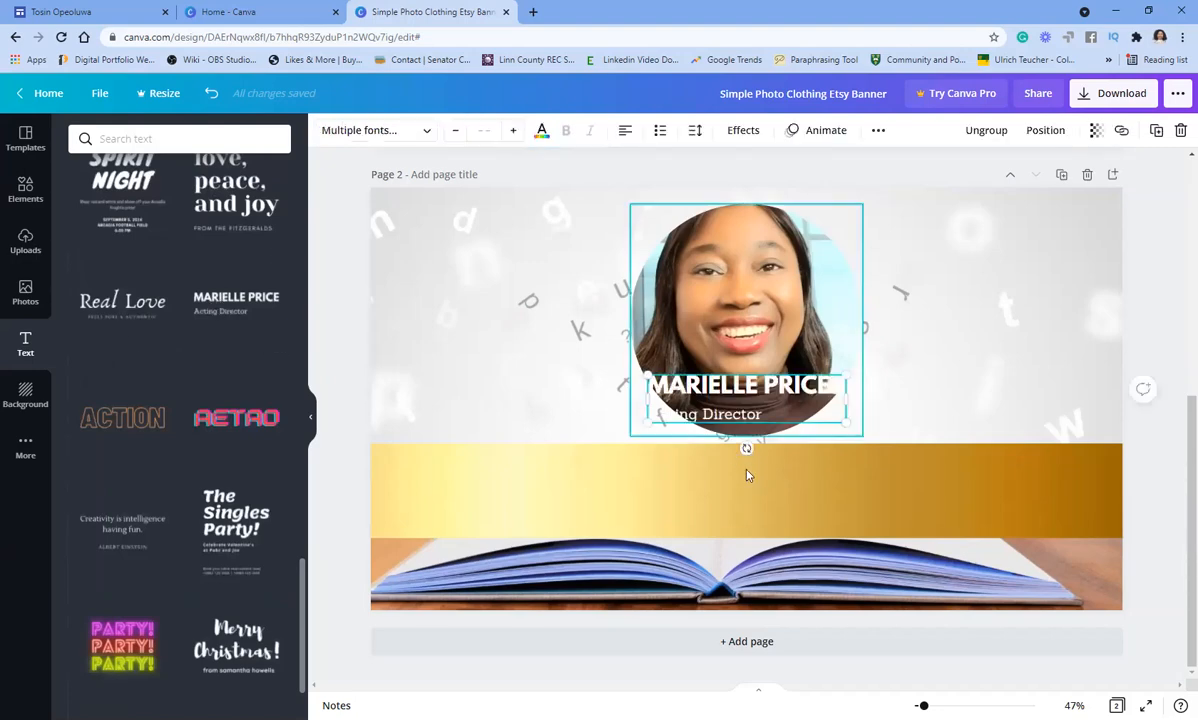
drag(729, 390, 713, 472)
double_click(713, 480)
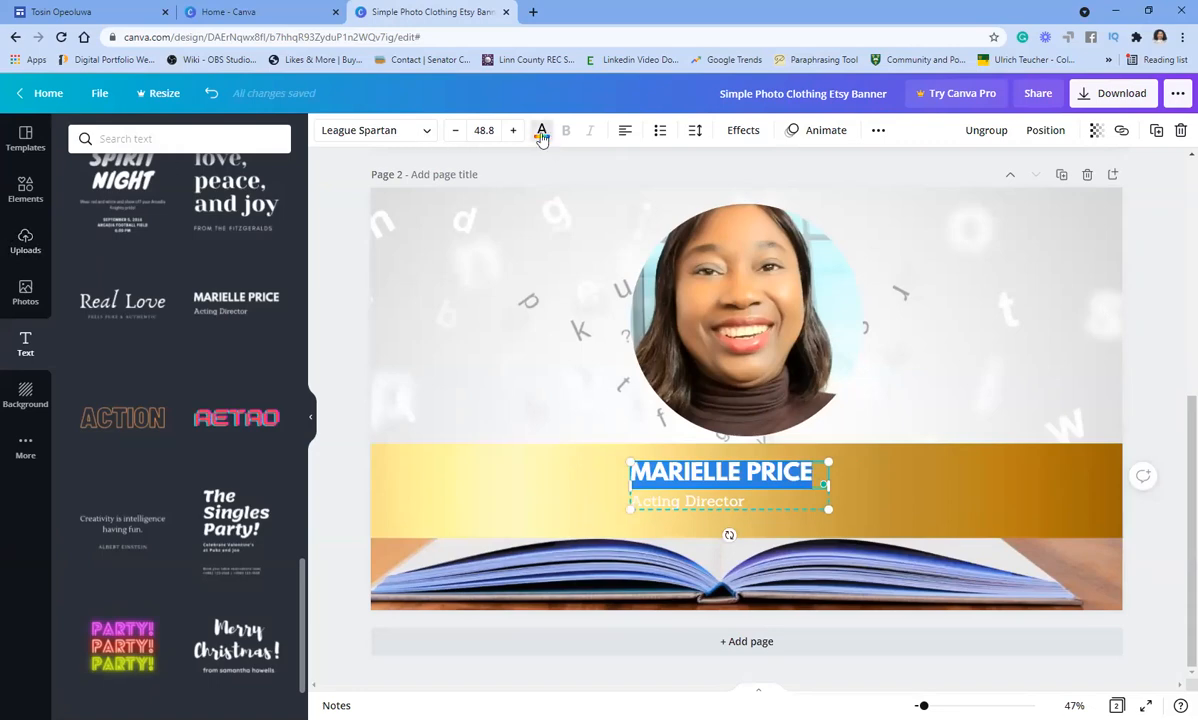
- Make both the name line and the Acting Director line black
click(542, 132)
click(124, 207)
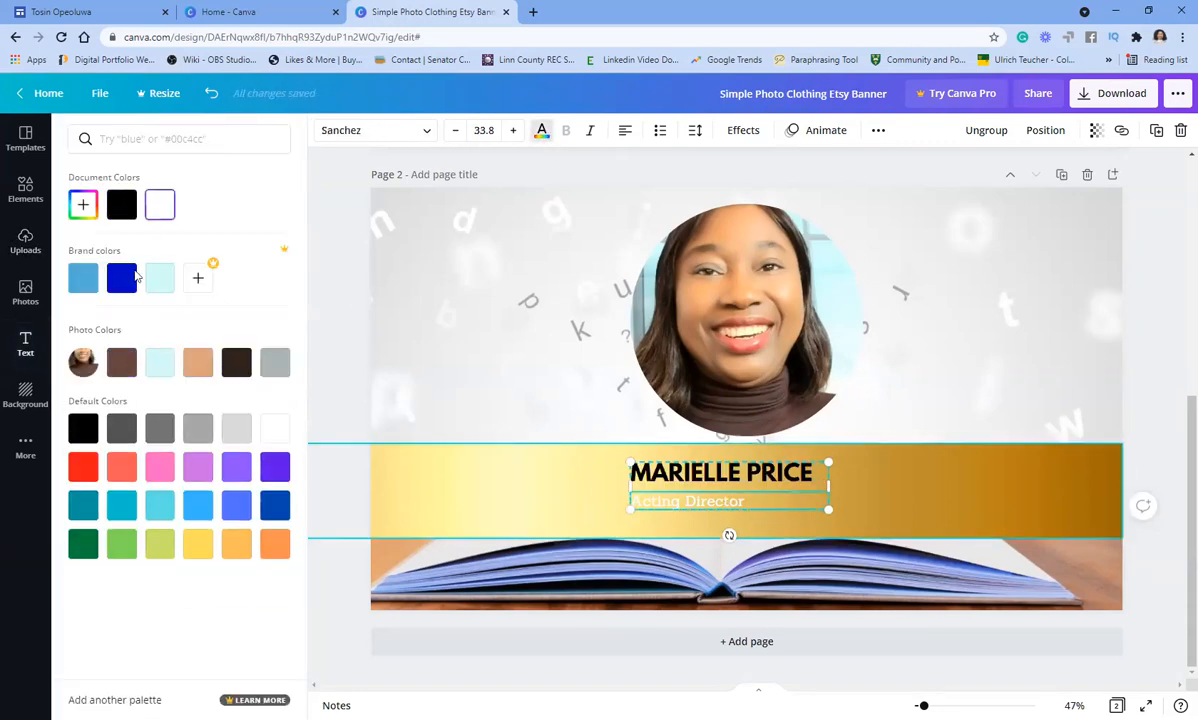
click(130, 204)
click(716, 471)
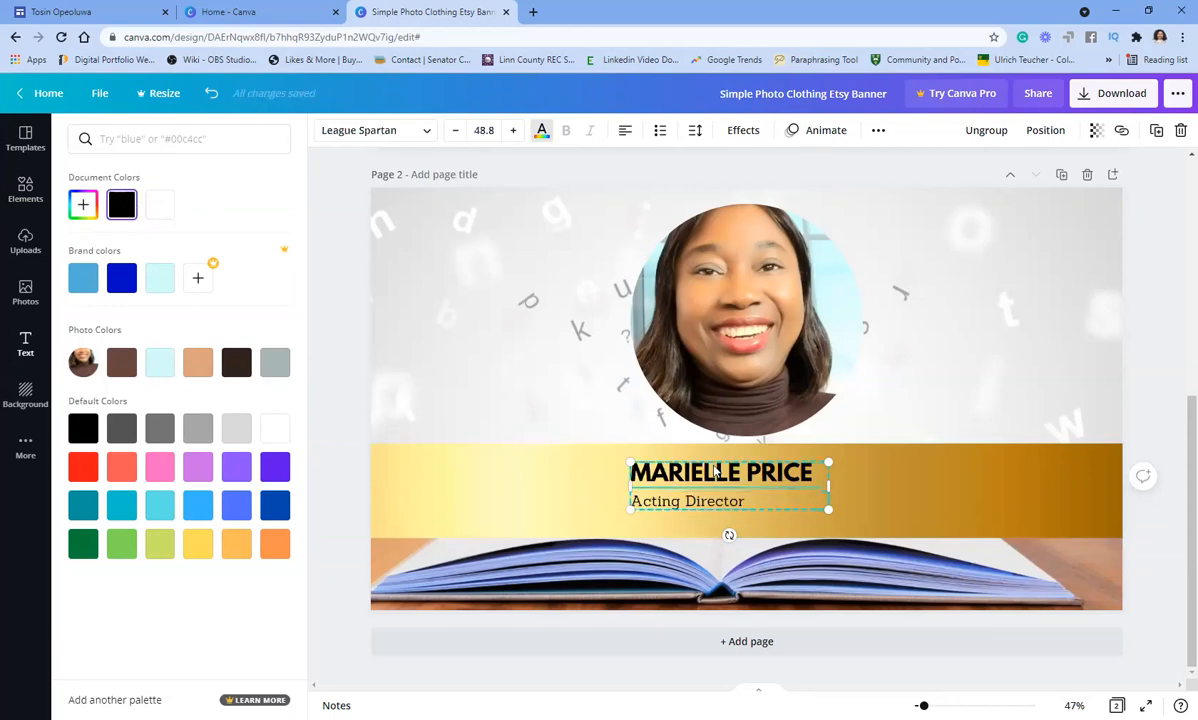
key(Escape)
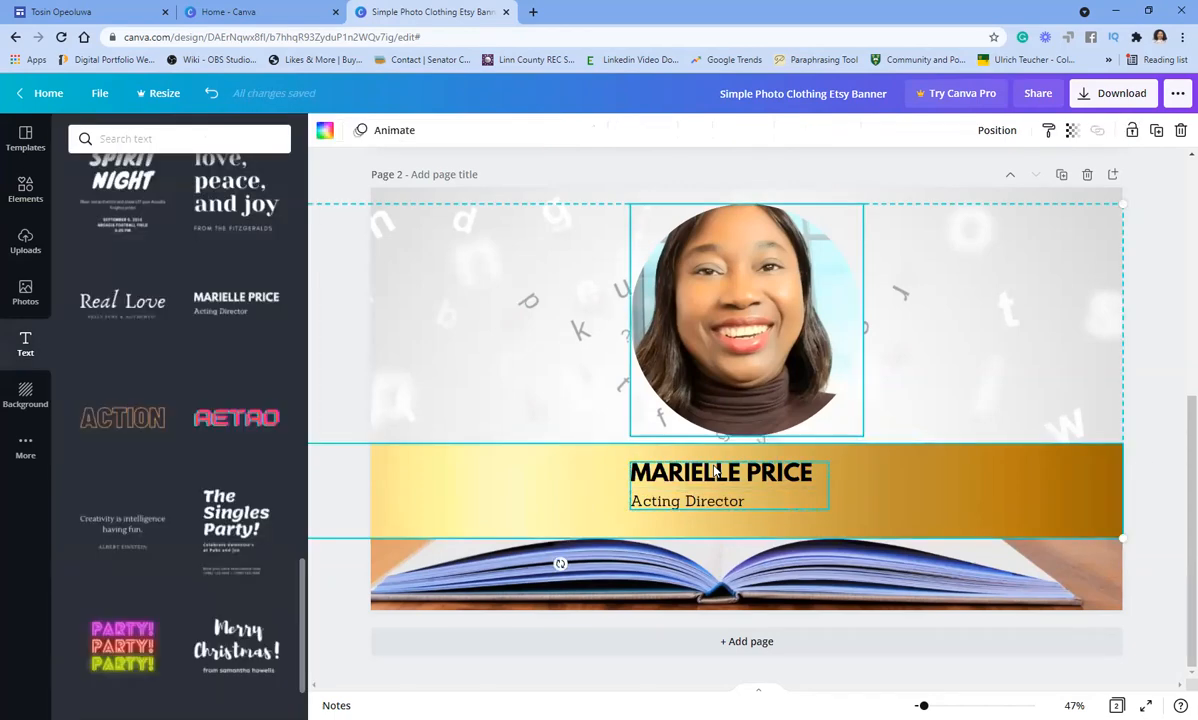
click(1054, 396)
- Replace the placeholder name with the owner's full name and widen the heading to one line
click(765, 480)
click(776, 473)
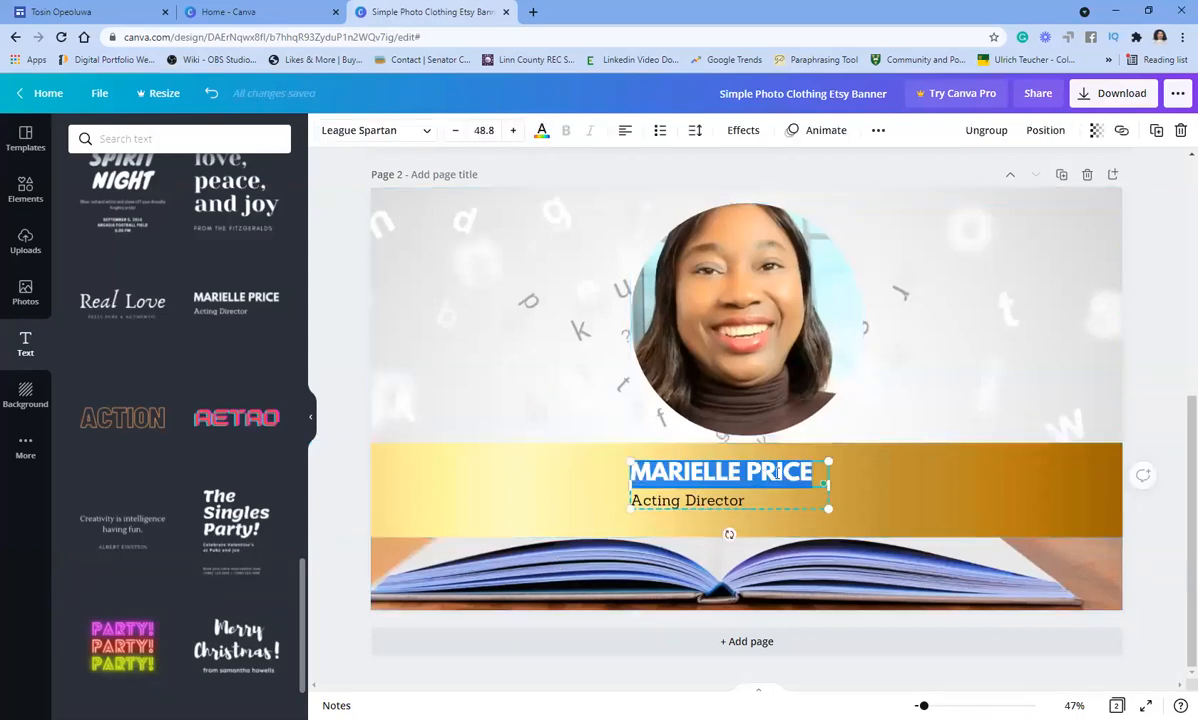
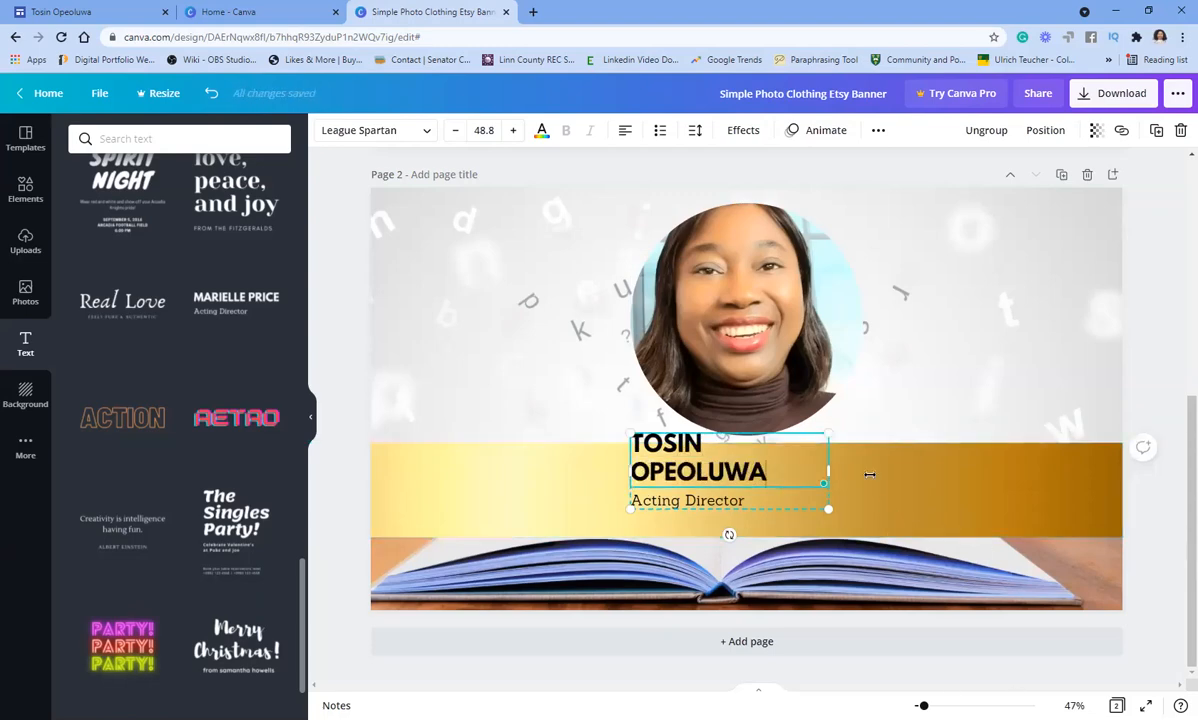
drag(869, 475, 934, 480)
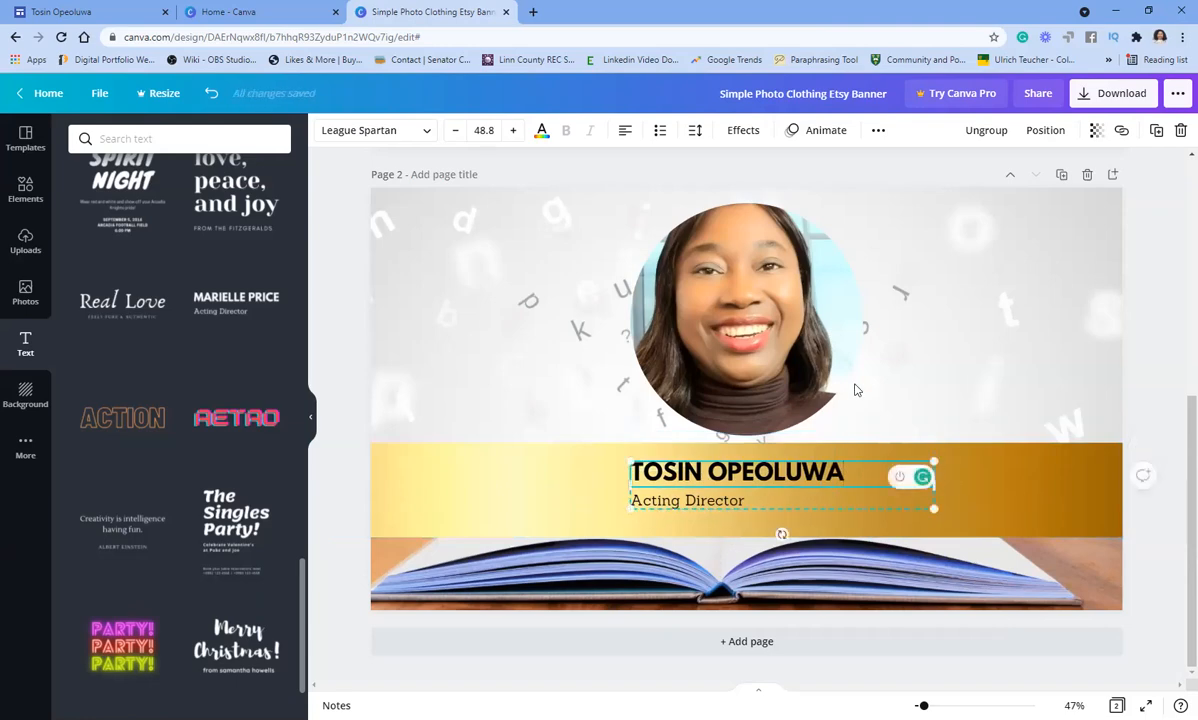
click(936, 405)
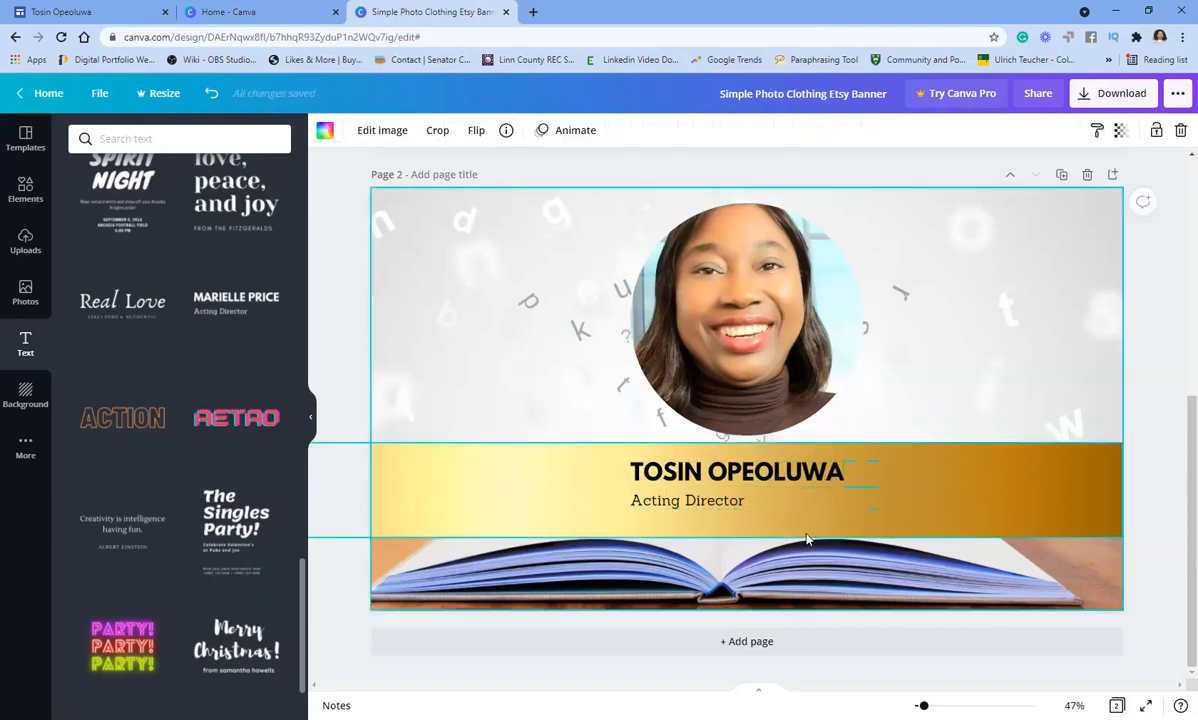
click(738, 498)
click(738, 498)
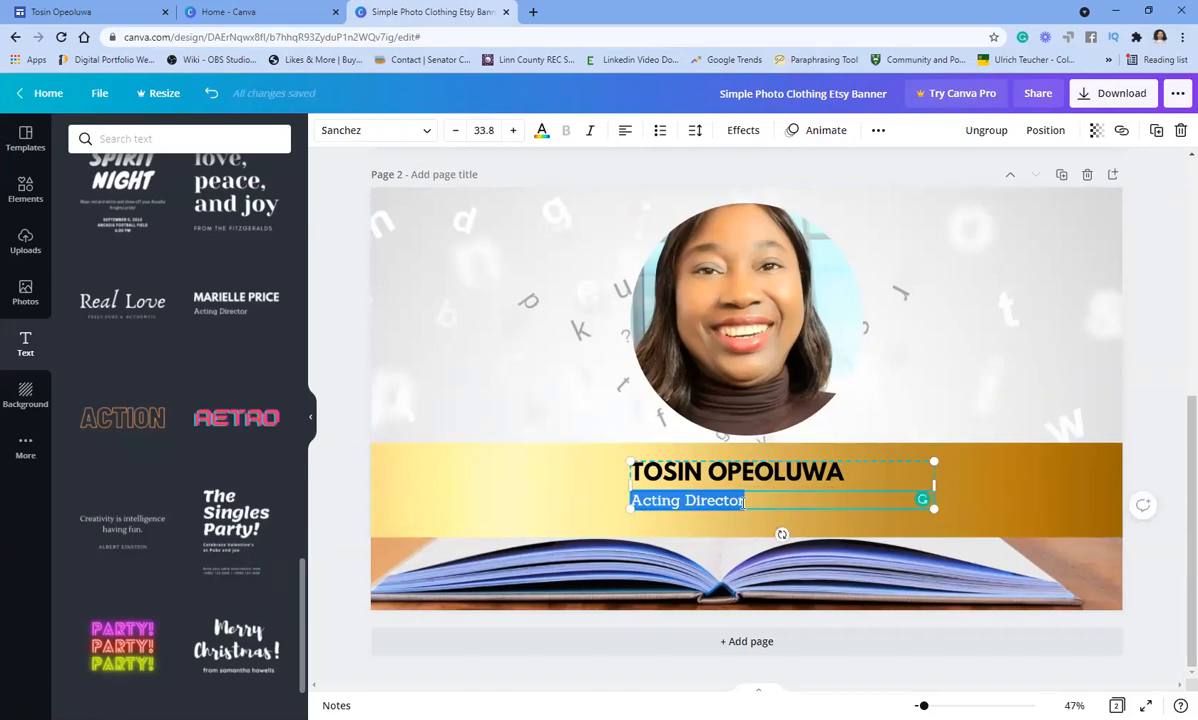
- Retype the subtitle as 'Archivist || MLIS Candidate', correcting typos along the way
text(T)
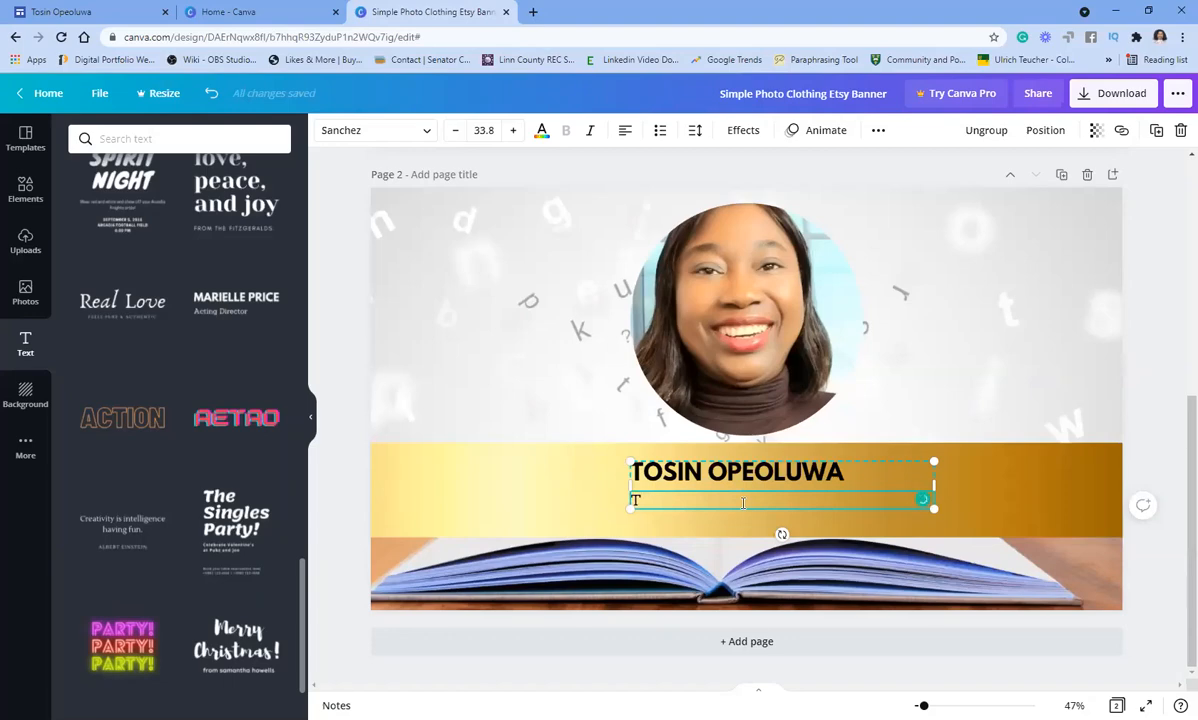
text(Transformational Coac)
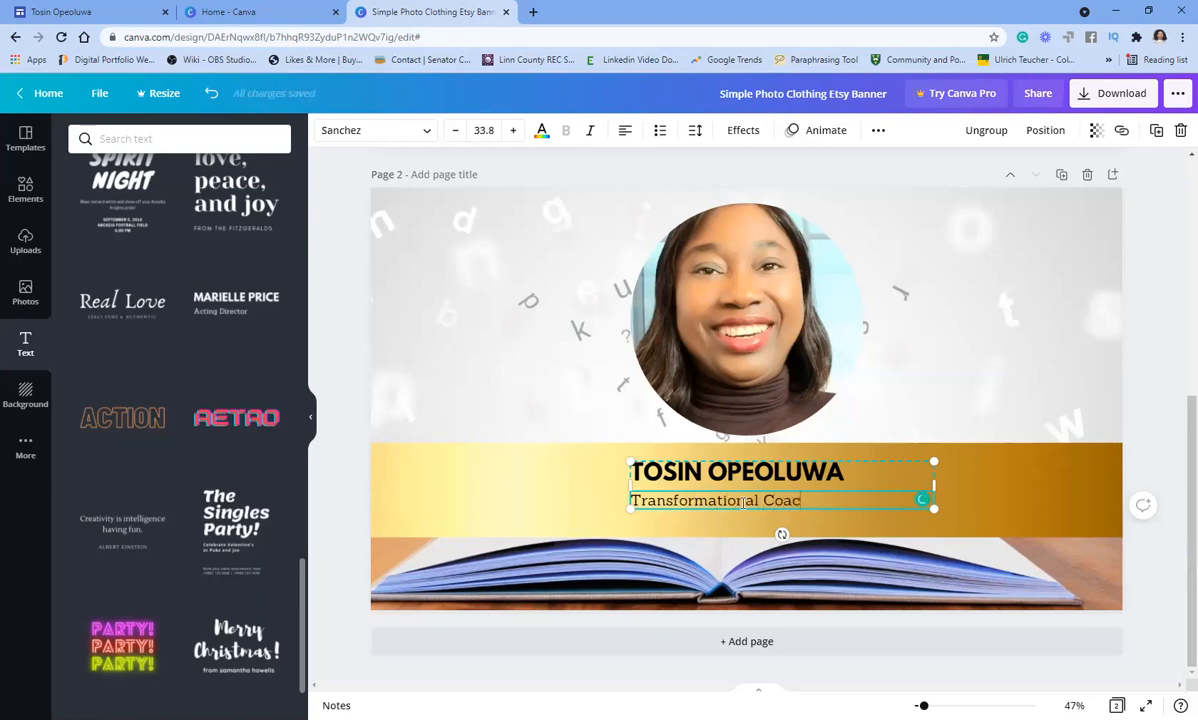
text(h)
key(BackSpace)
key(BackSpace)
key(BackSpace)
key(BackSpace)
key(BackSpace)
key(BackSpace)
key(BackSpace)
key(BackSpace)
key(BackSpace)
key(BackSpace)
key(BackSpace)
key(BackSpace)
key(BackSpace)
key(BackSpace)
key(BackSpace)
key(BackSpace)
key(BackSpace)
key(BackSpace)
key(BackSpace)
key(BackSpace)
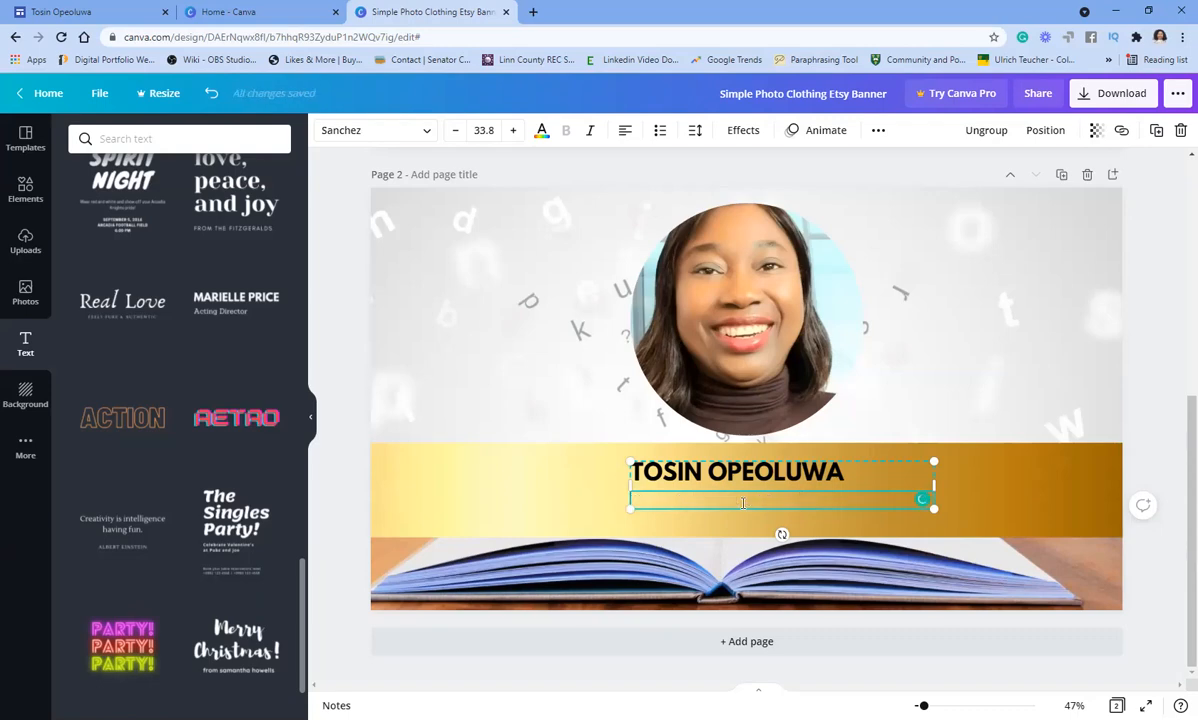
text(Archivist || MS)
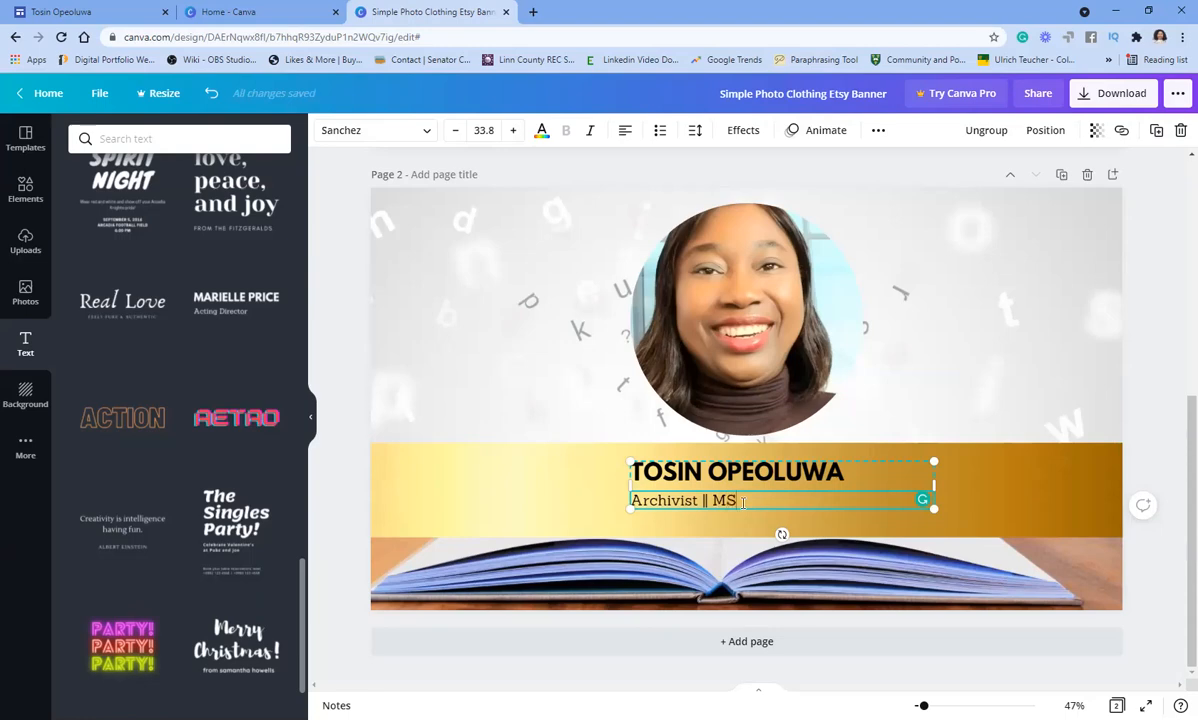
text(I)
key(BackSpace)
key(BackSpace)
text(LIS Candidate)
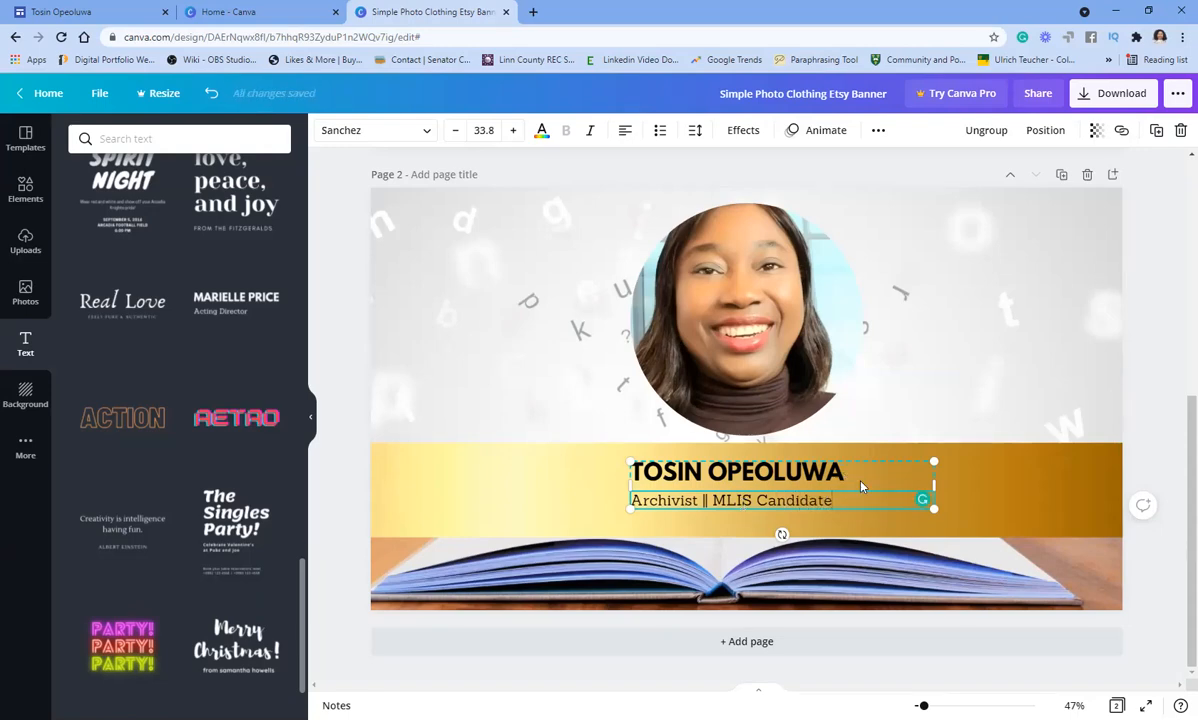
click(818, 474)
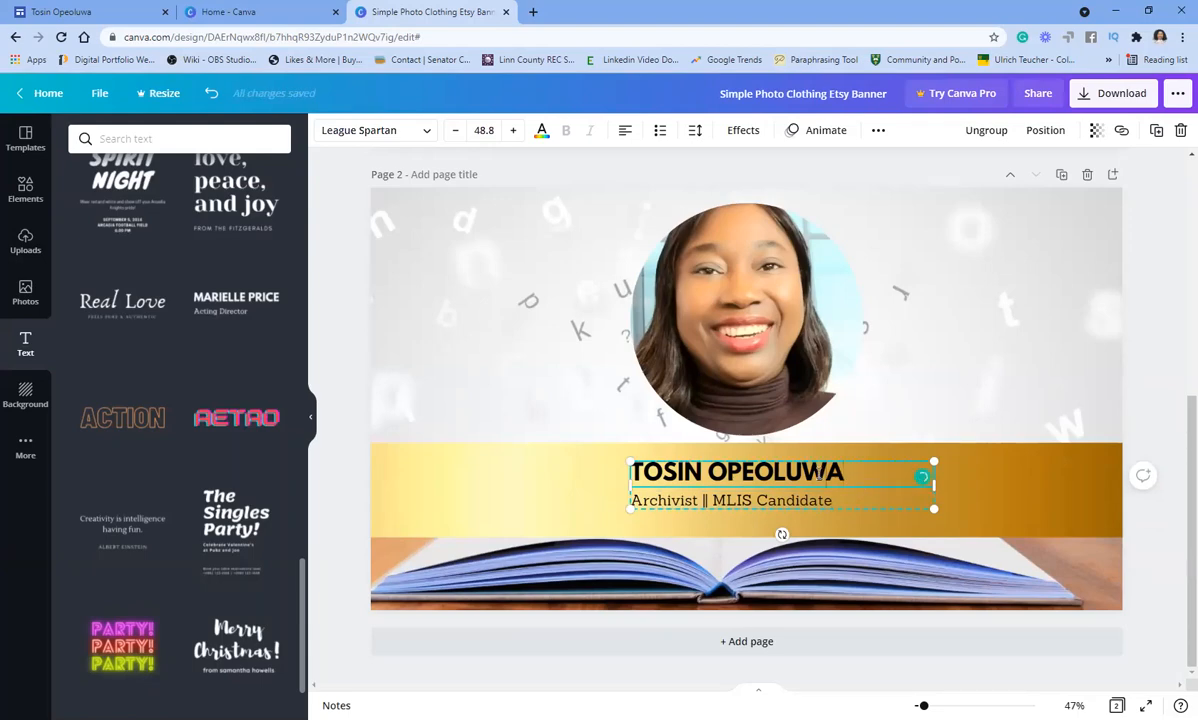
- Increase letter spacing on the name heading, and on the subtitle to 230
drag(851, 473, 628, 470)
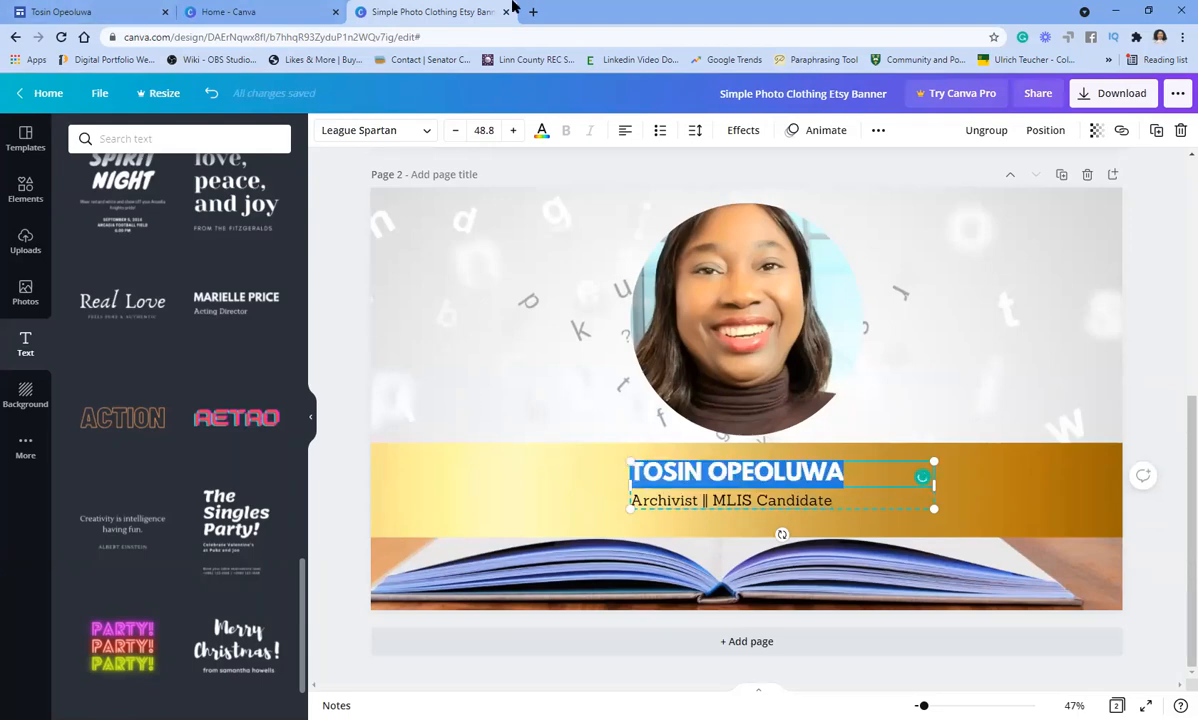
click(694, 130)
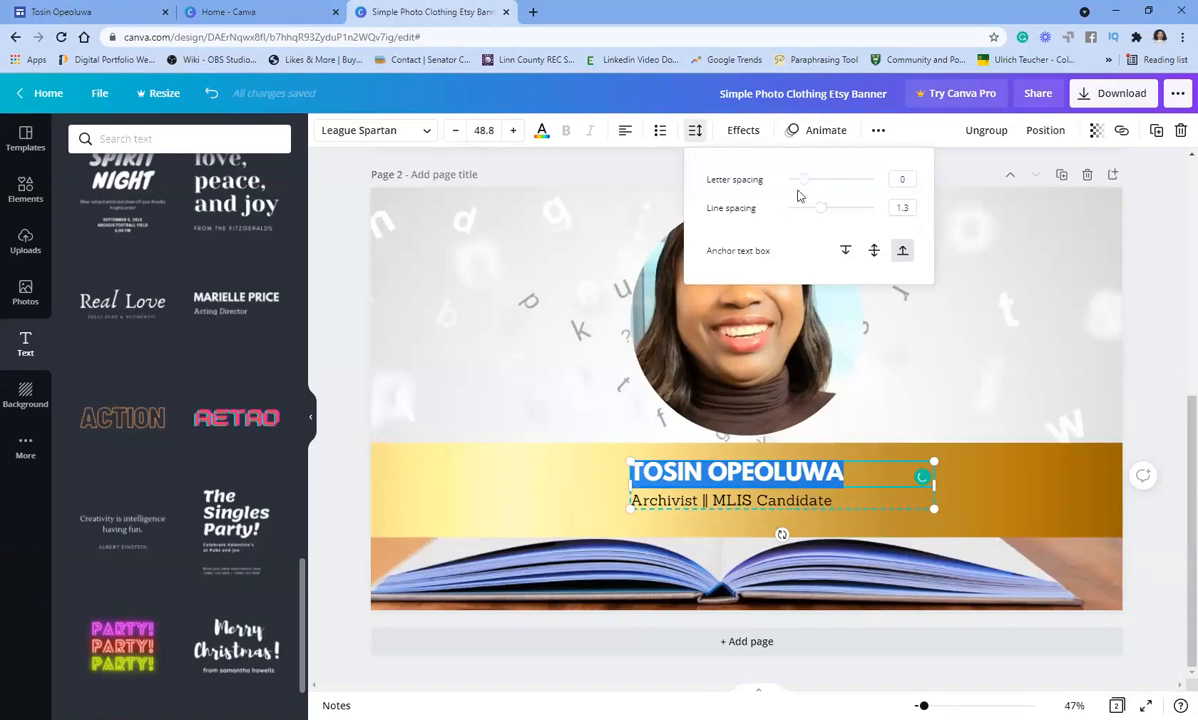
drag(804, 186, 832, 193)
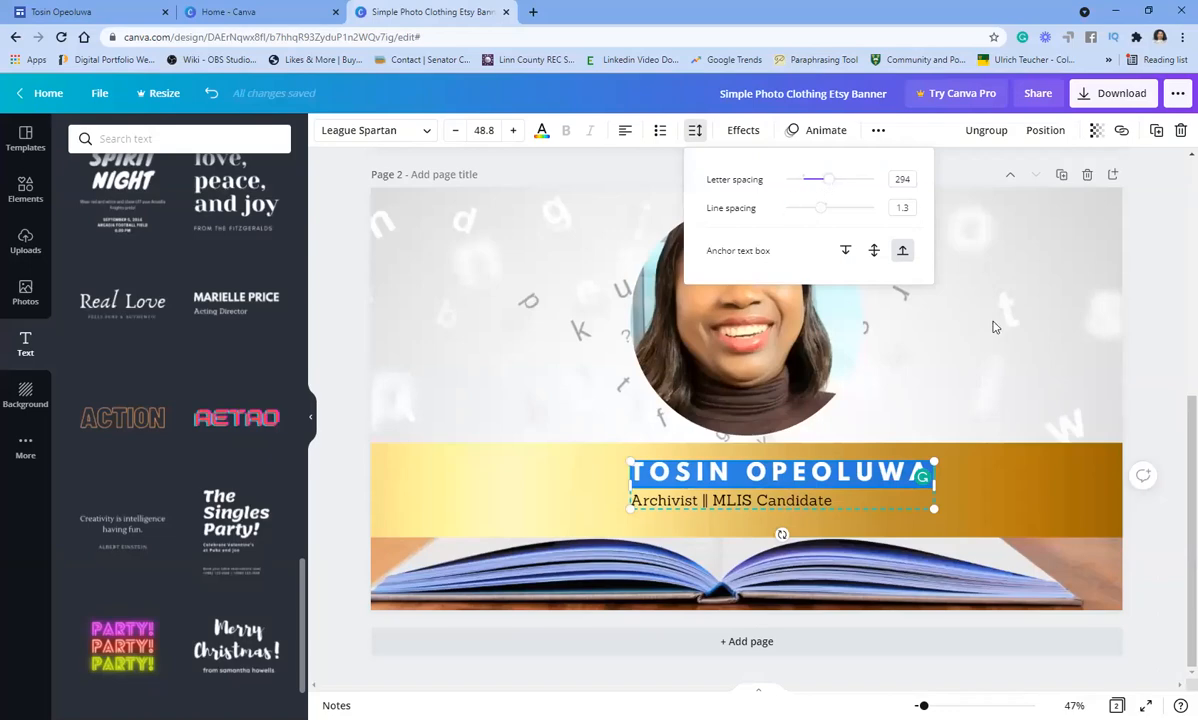
click(931, 304)
click(790, 508)
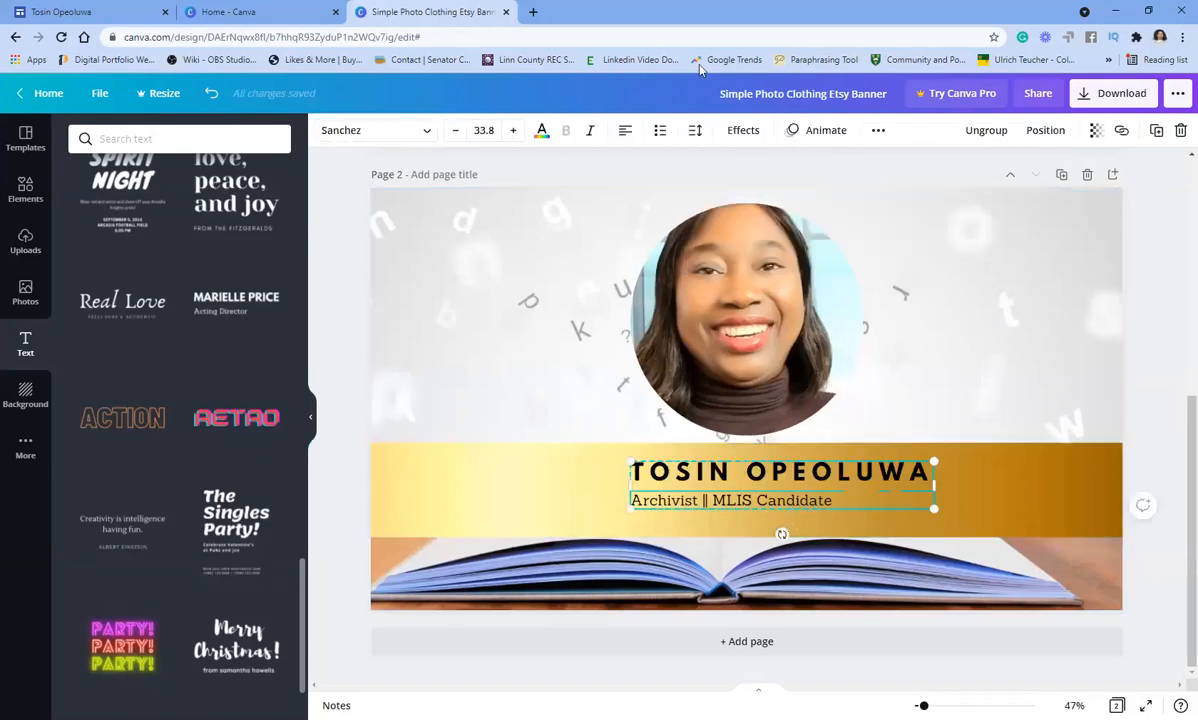
click(697, 134)
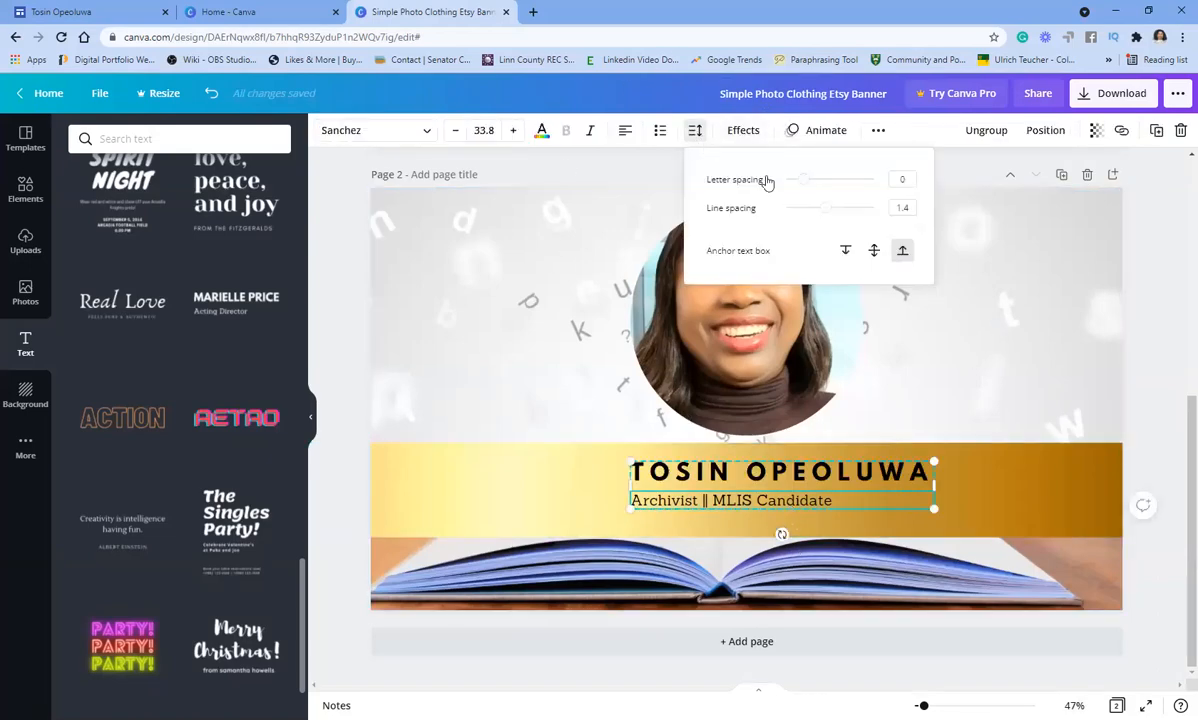
drag(802, 180, 824, 190)
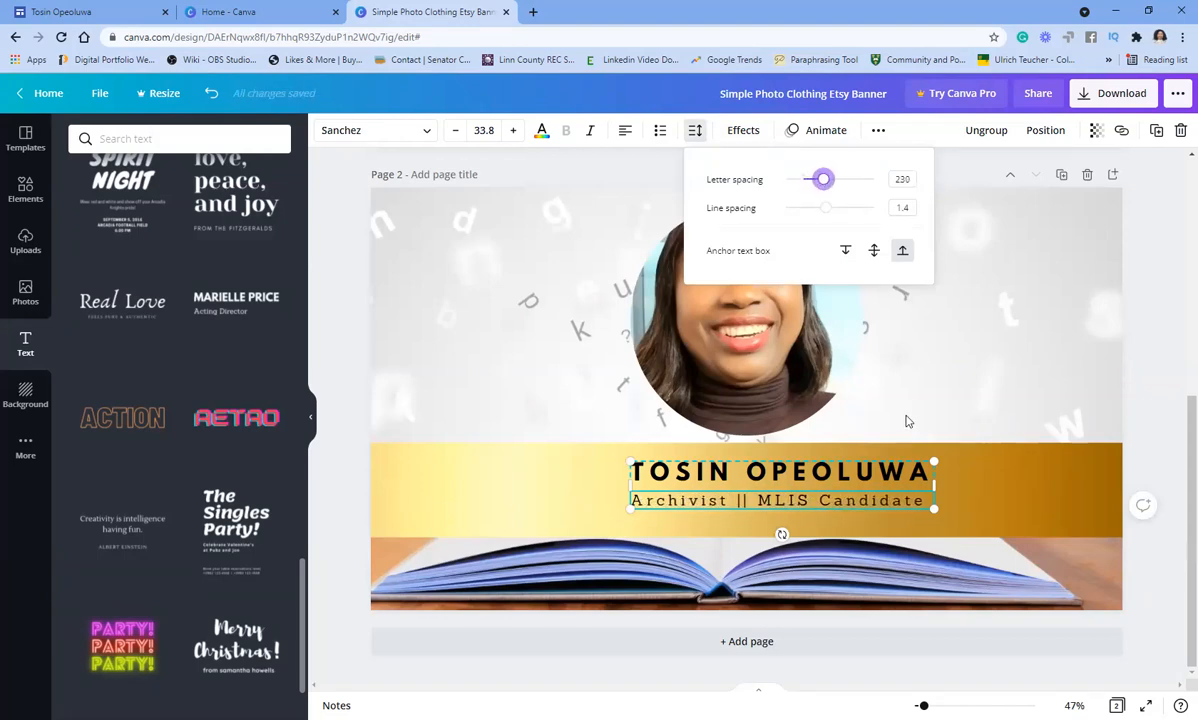
click(966, 388)
- Raise the name heading's letter spacing to 800 and widen its box to keep one line
click(801, 478)
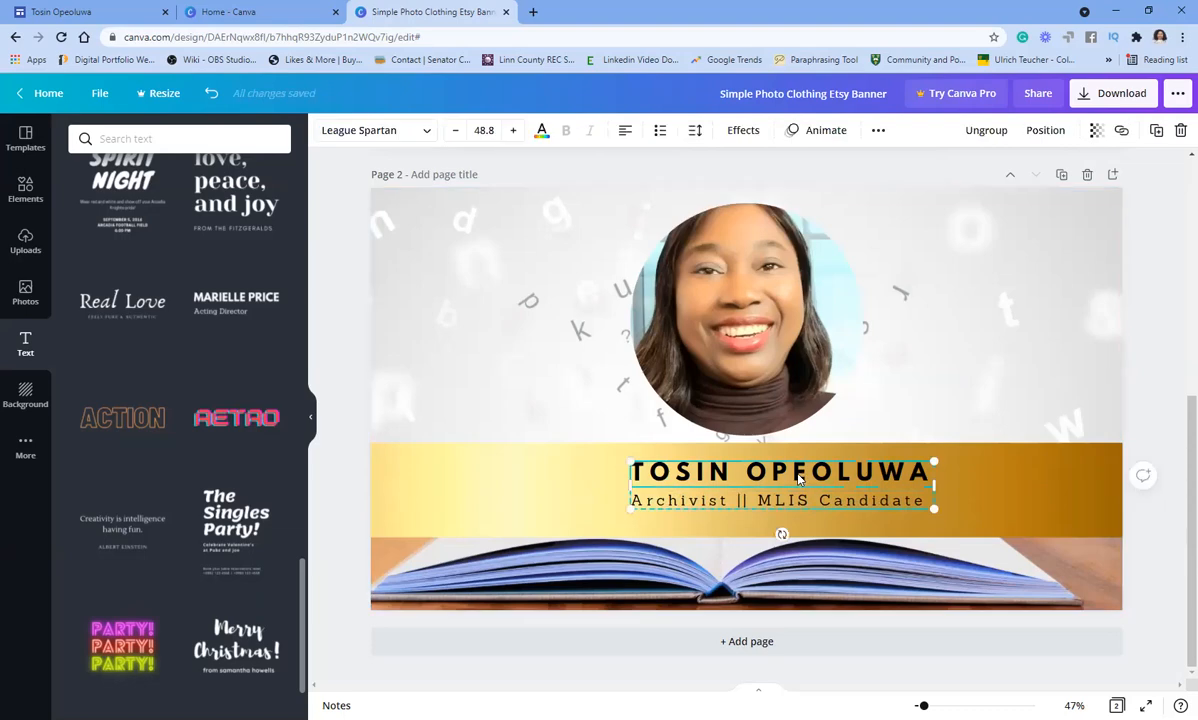
click(695, 131)
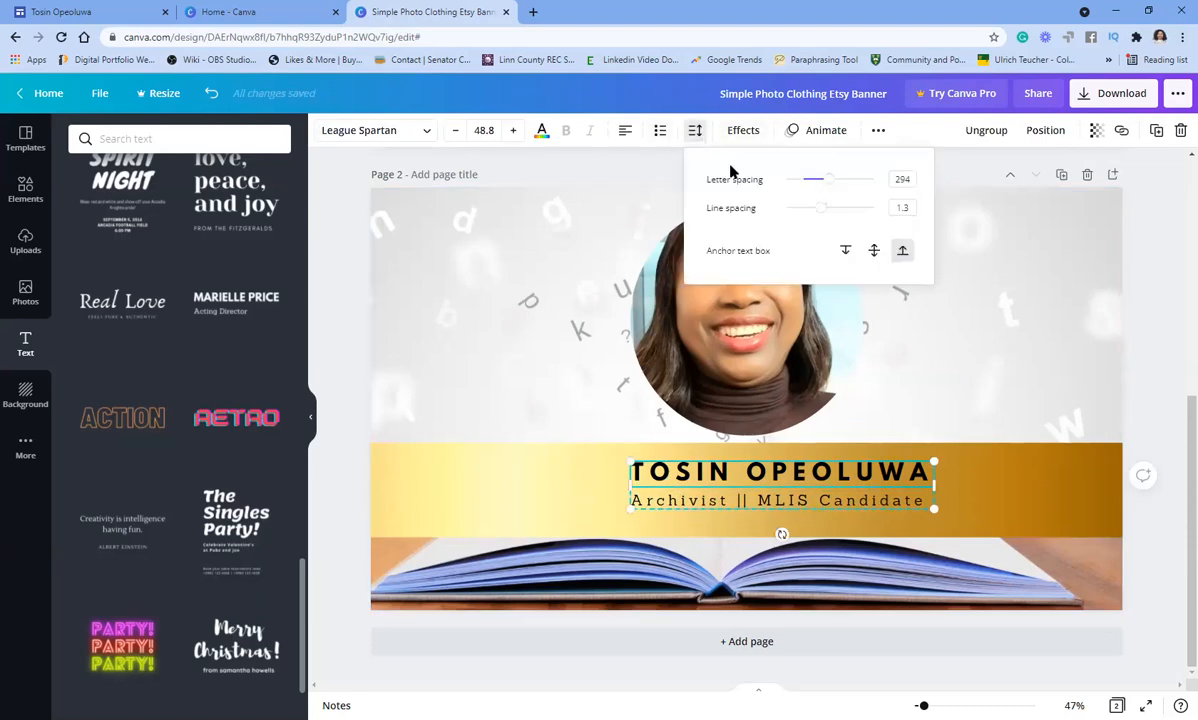
drag(832, 179, 880, 186)
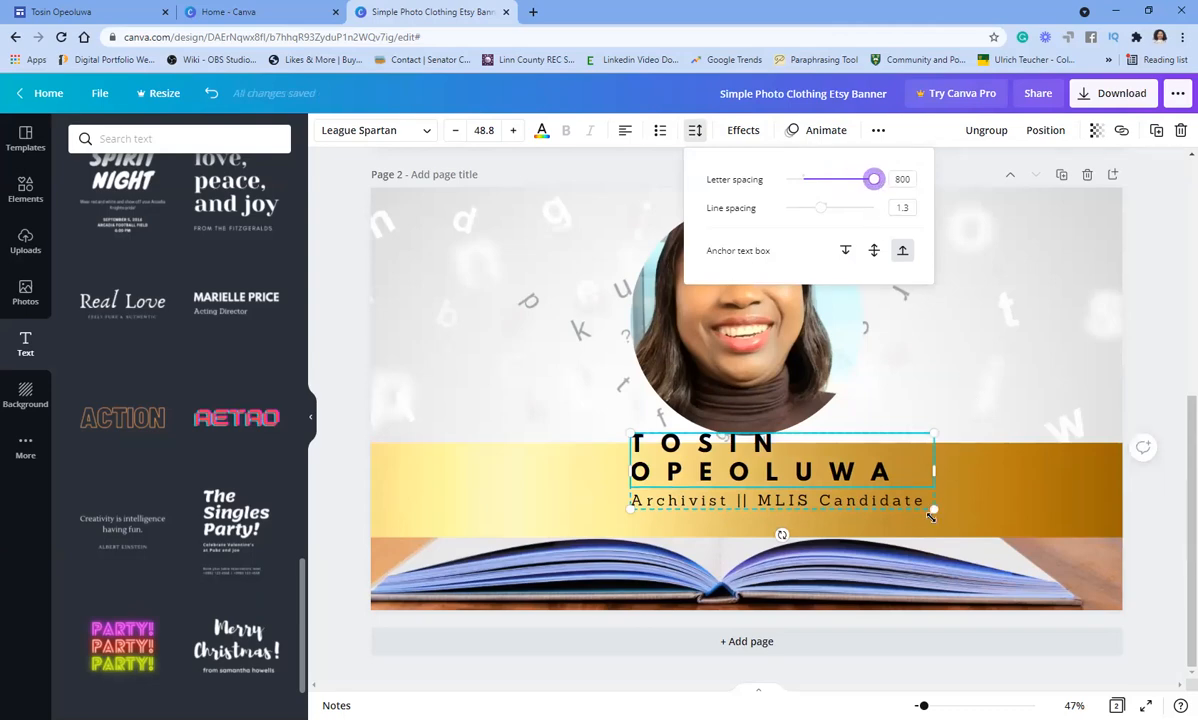
drag(934, 465, 1042, 470)
drag(623, 468, 552, 476)
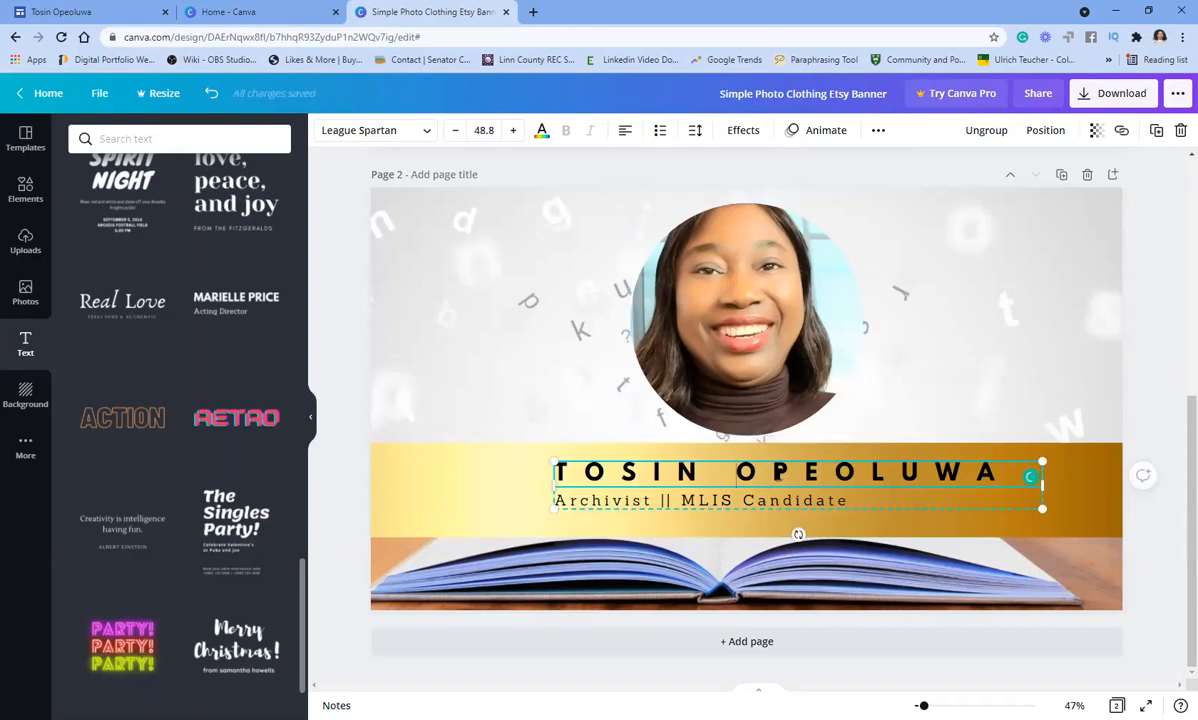
- Centre-align the text of the name heading and the subtitle
double_click(777, 472)
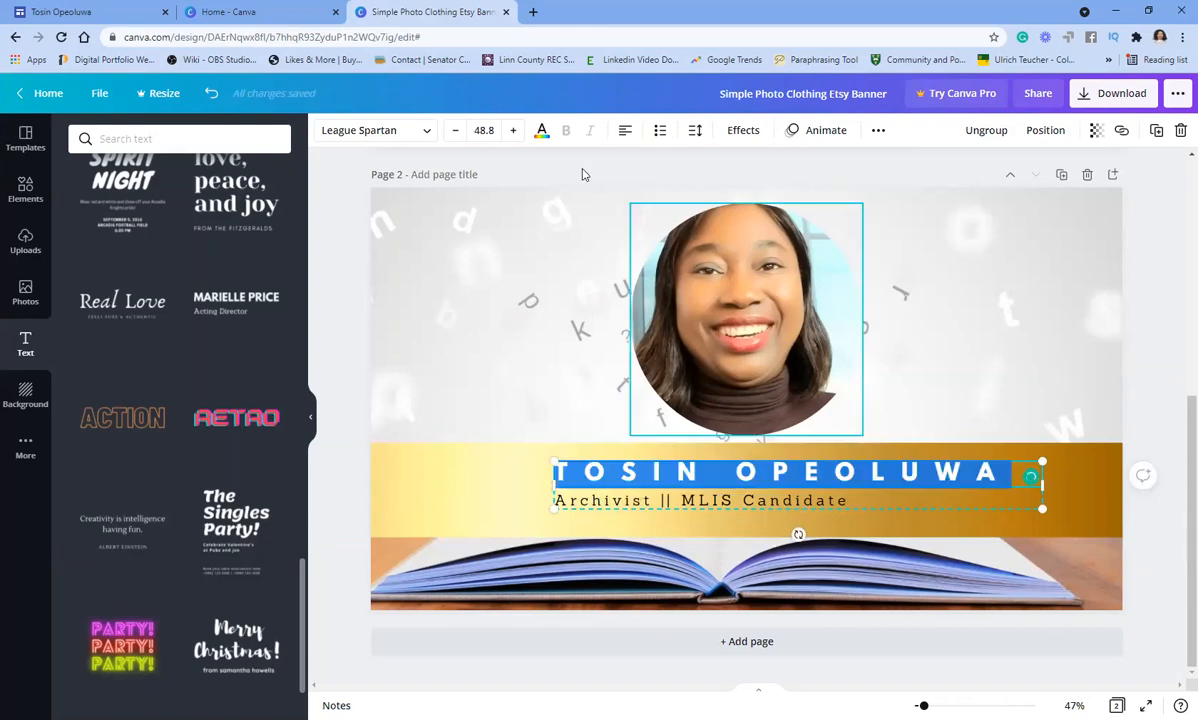
click(626, 131)
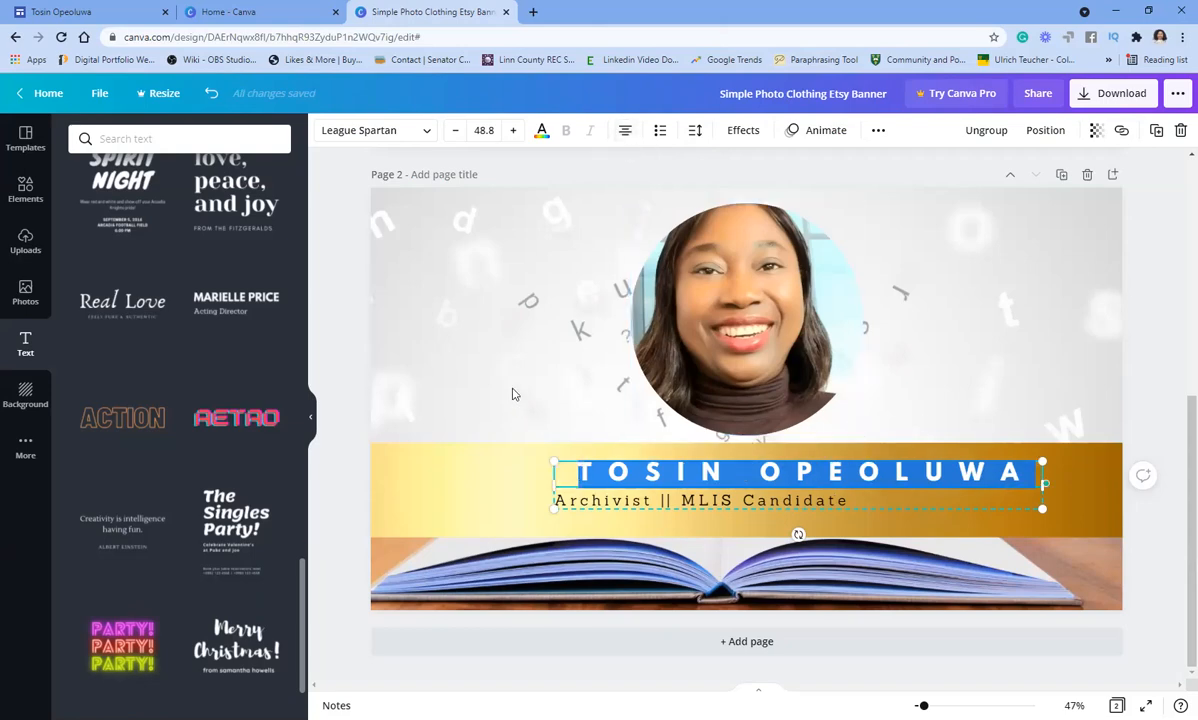
click(485, 373)
click(727, 507)
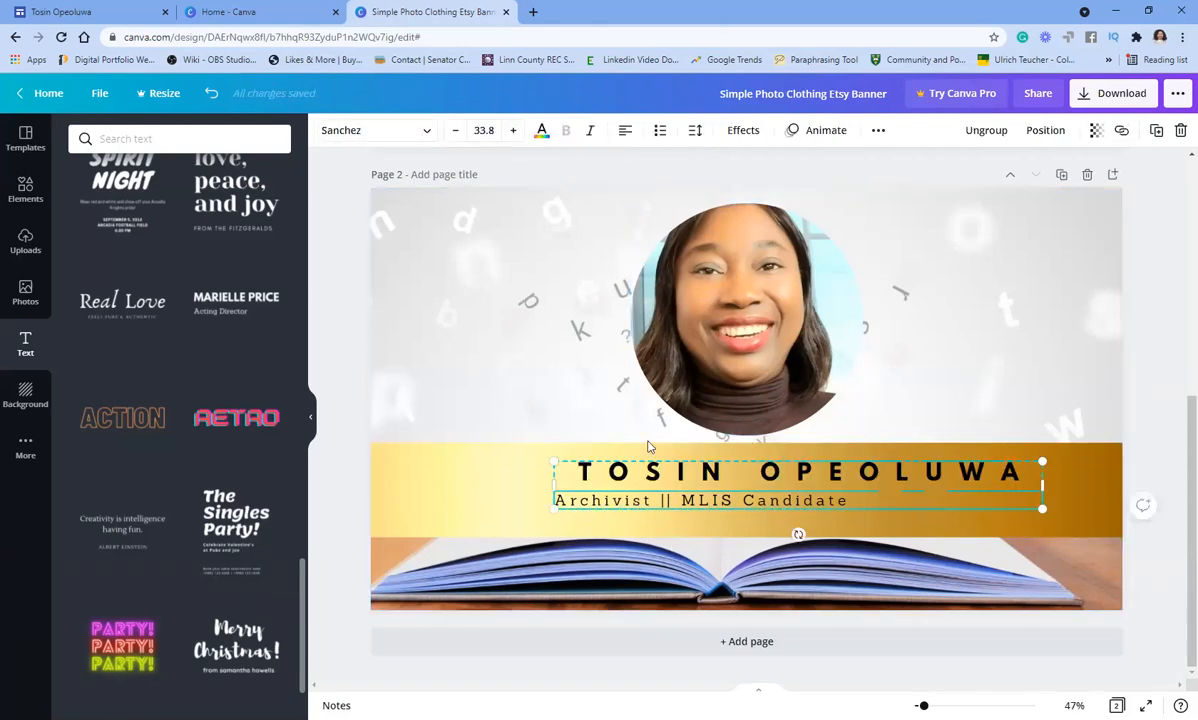
click(625, 130)
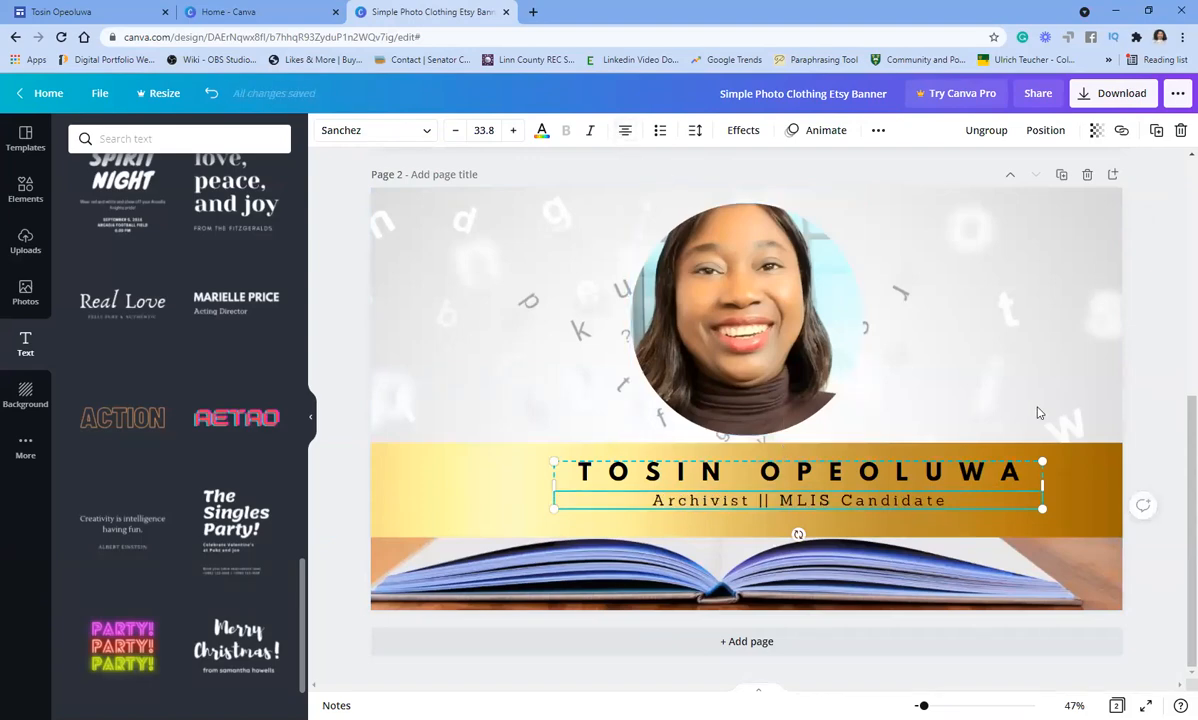
click(966, 335)
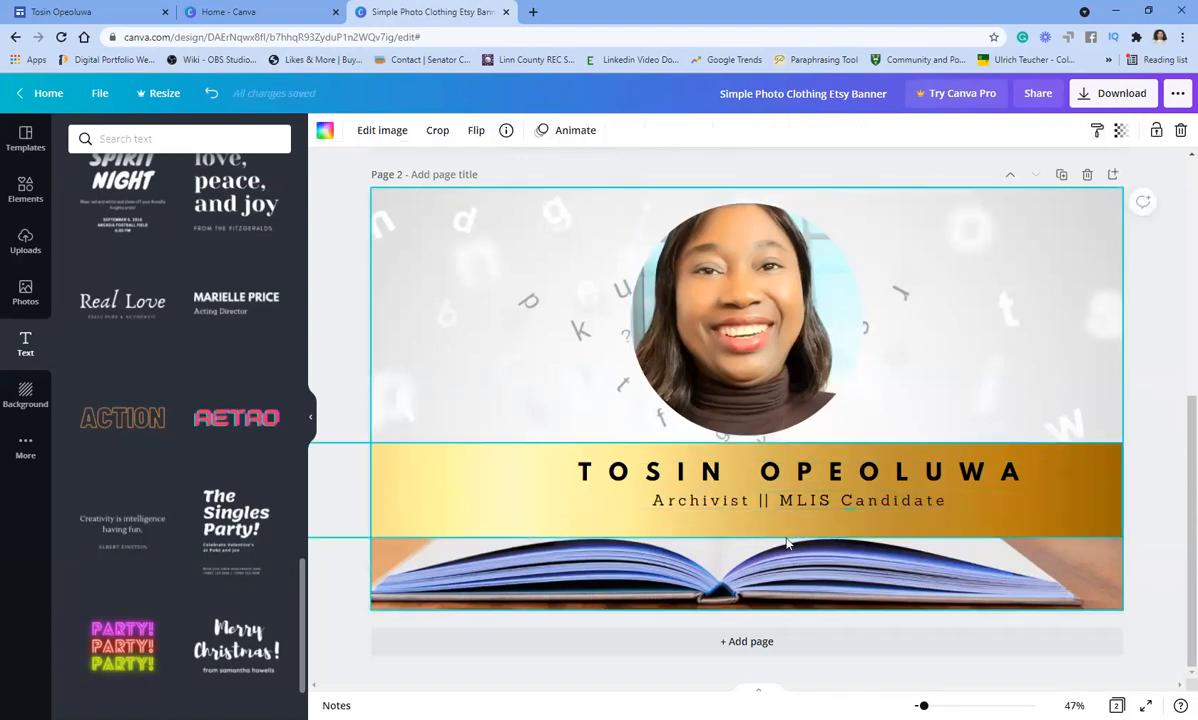
- Move the name-and-subtitle block to the horizontal centre of the gold band
click(786, 471)
drag(786, 471, 742, 478)
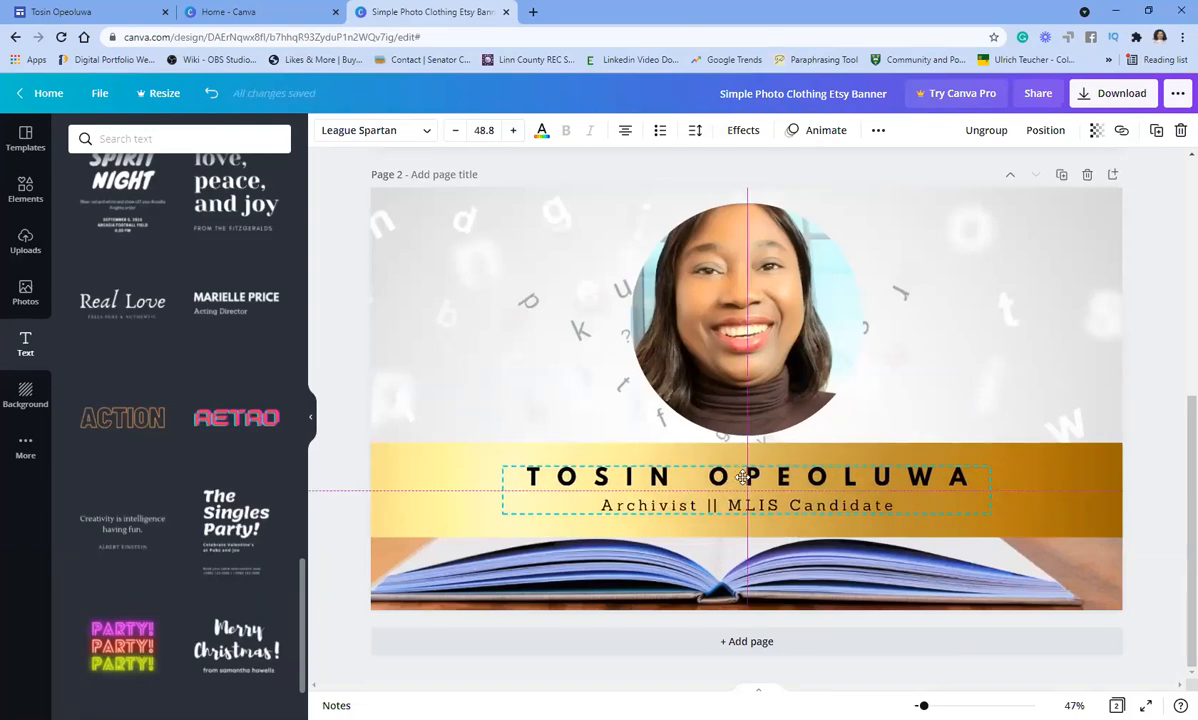
drag(742, 478, 742, 479)
click(1049, 321)
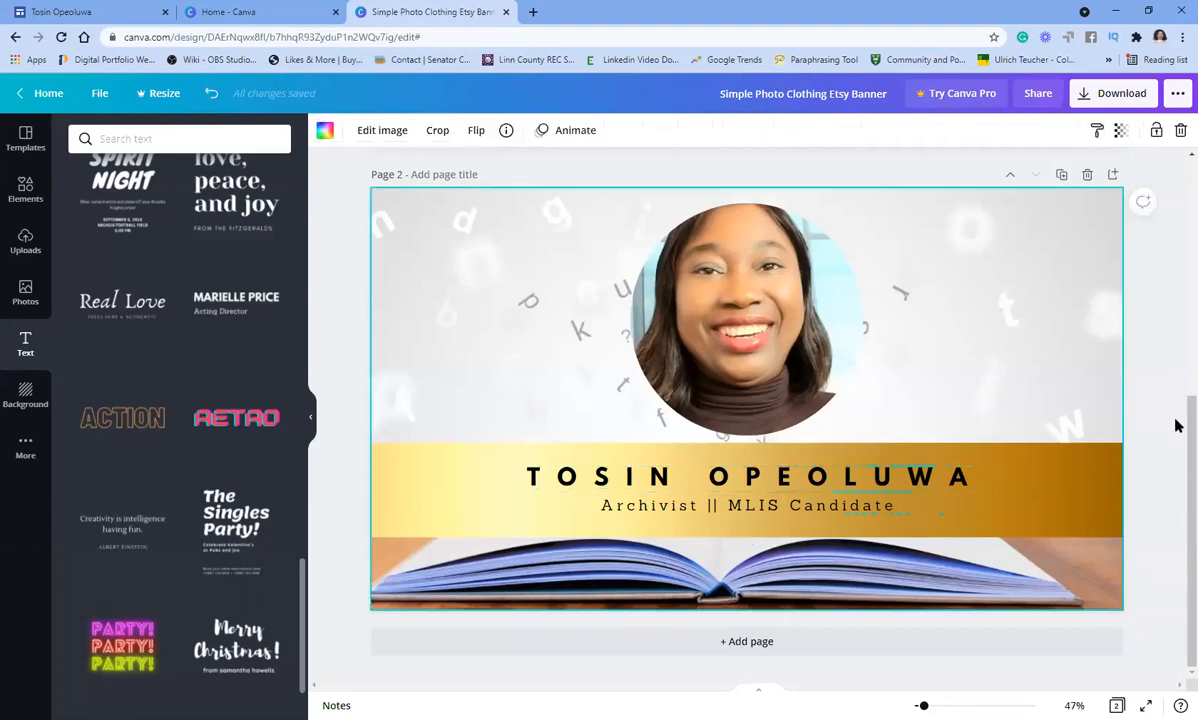
click(1150, 340)
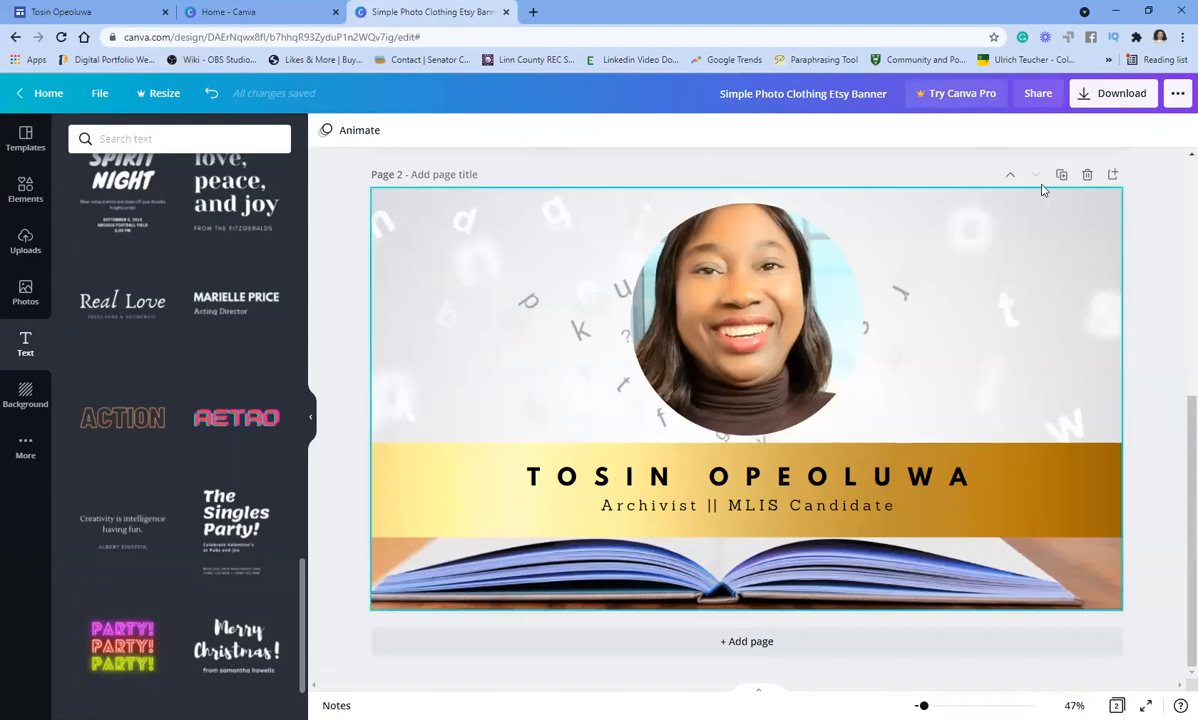
- Download only Page 2 as a PNG, then close the popup and the Canva tab
click(1087, 97)
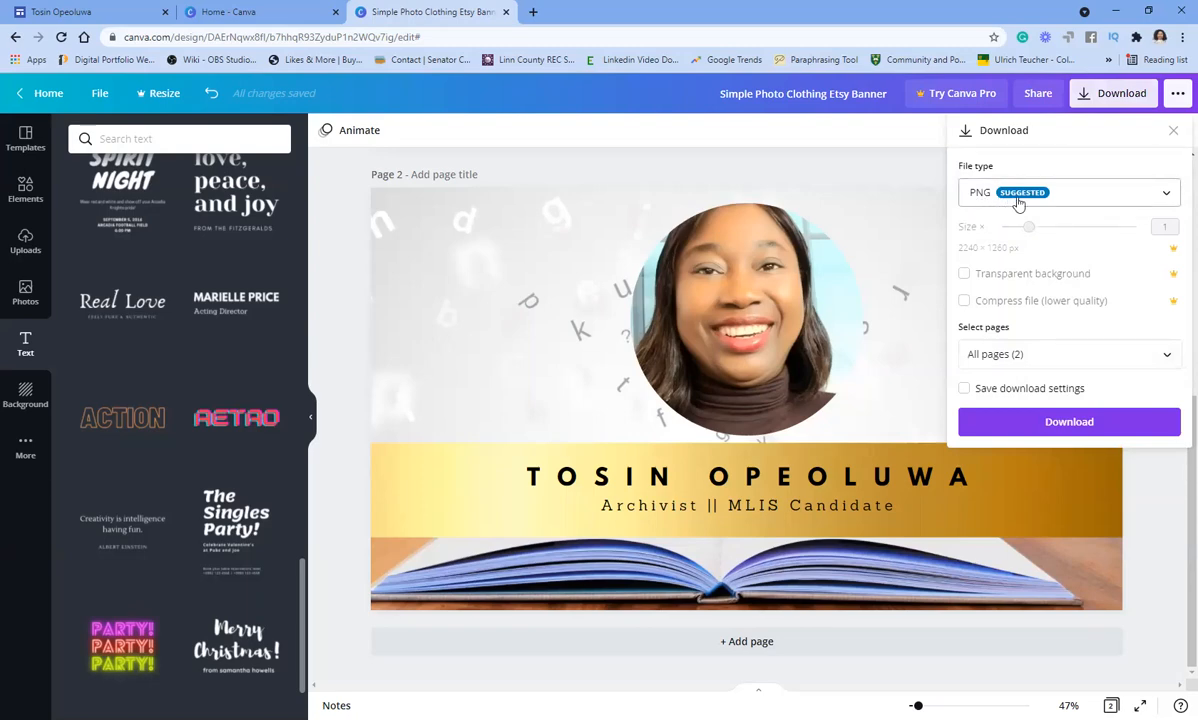
click(1143, 192)
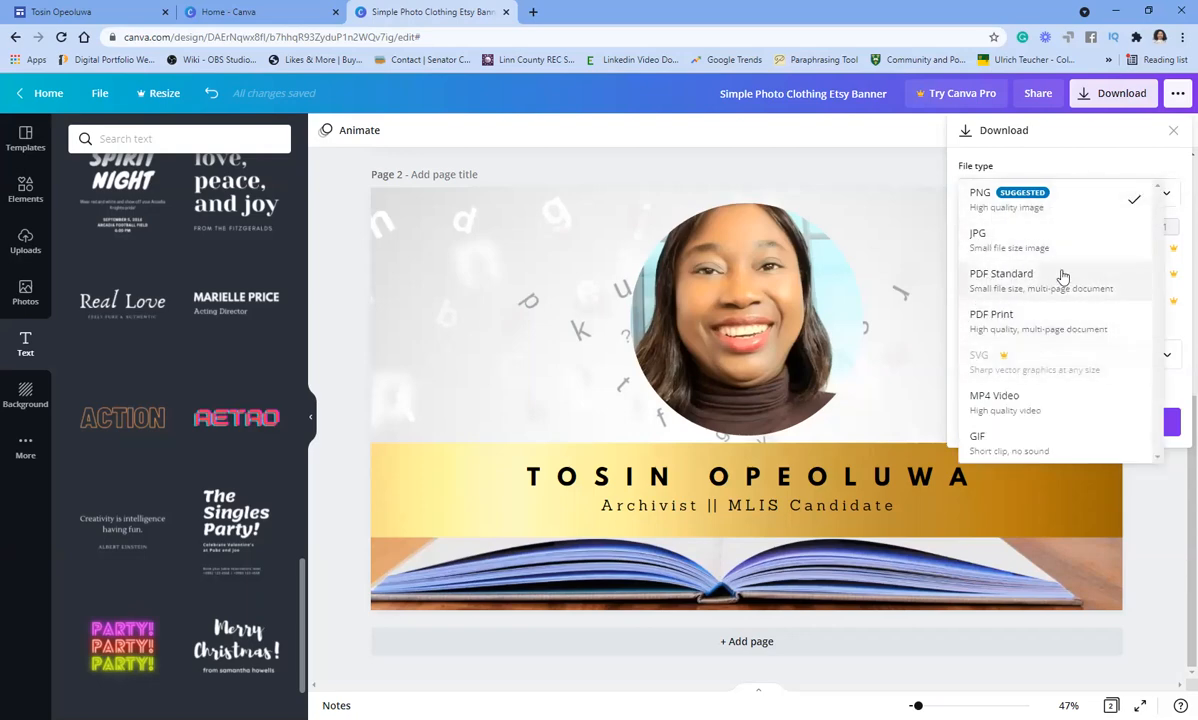
click(1091, 203)
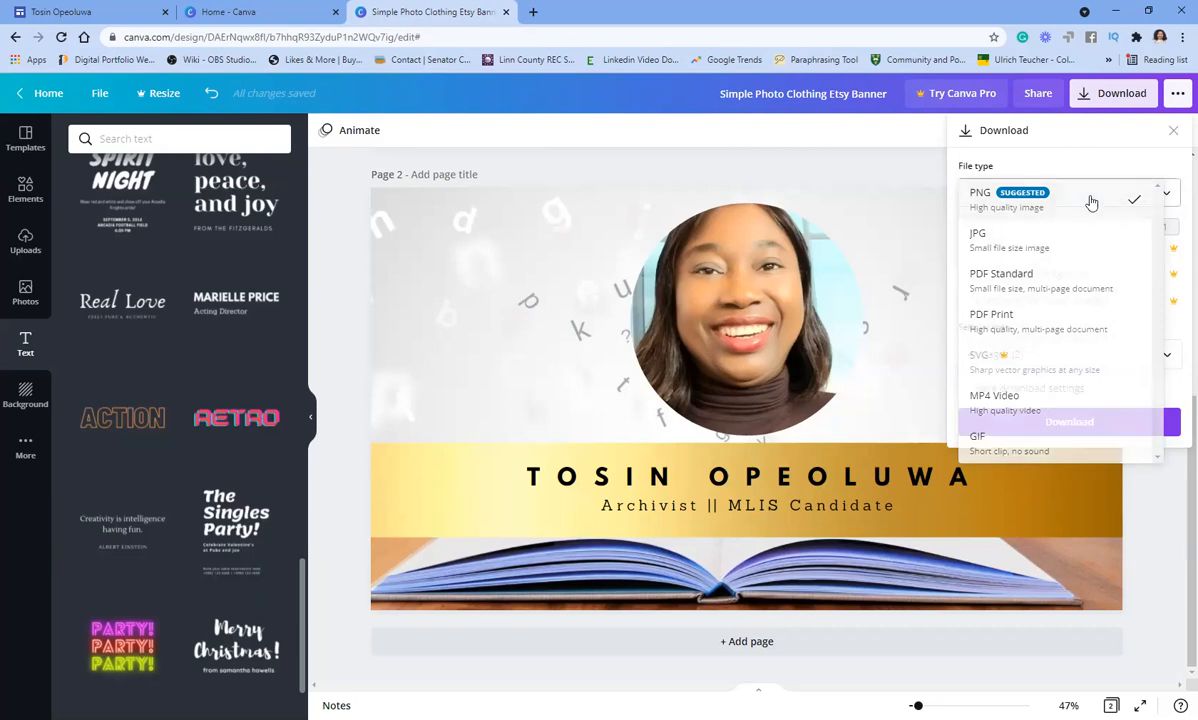
click(1078, 360)
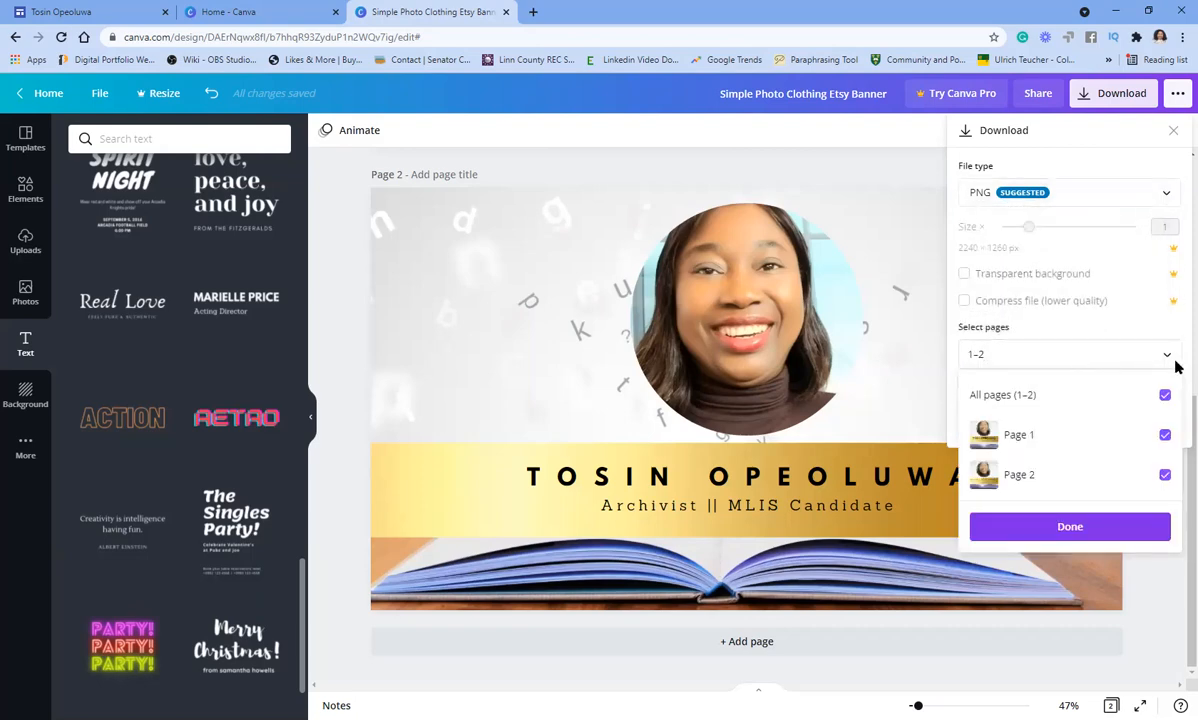
click(1165, 397)
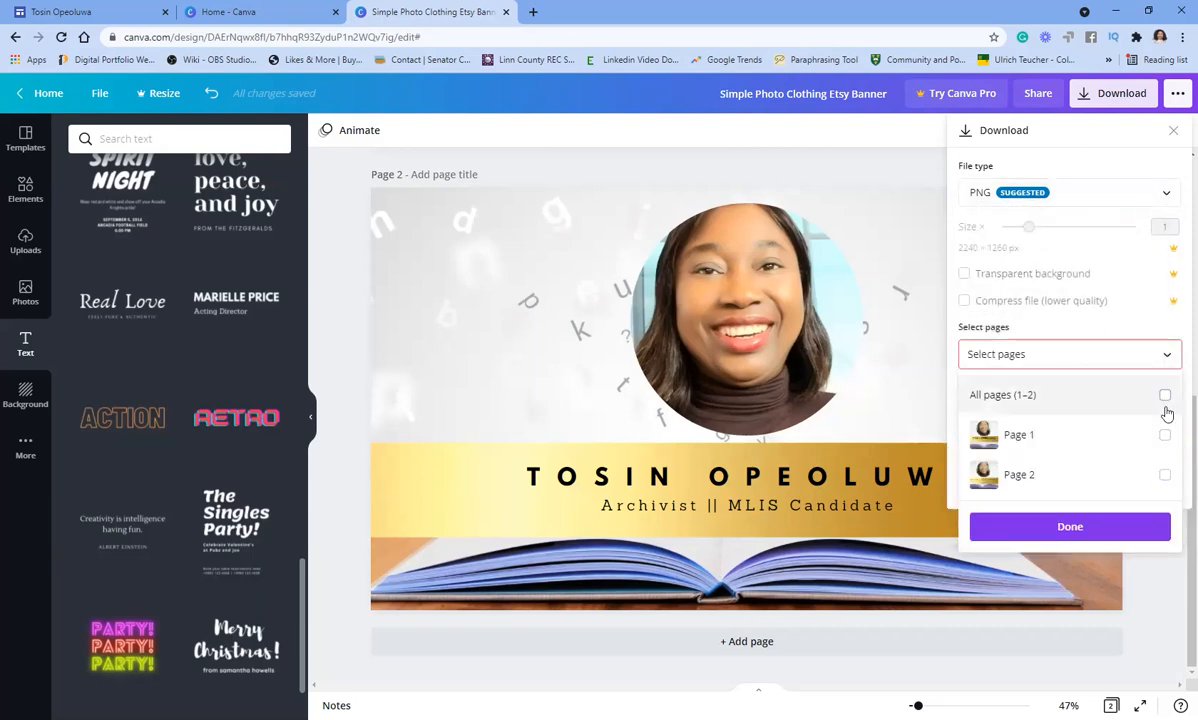
click(1164, 477)
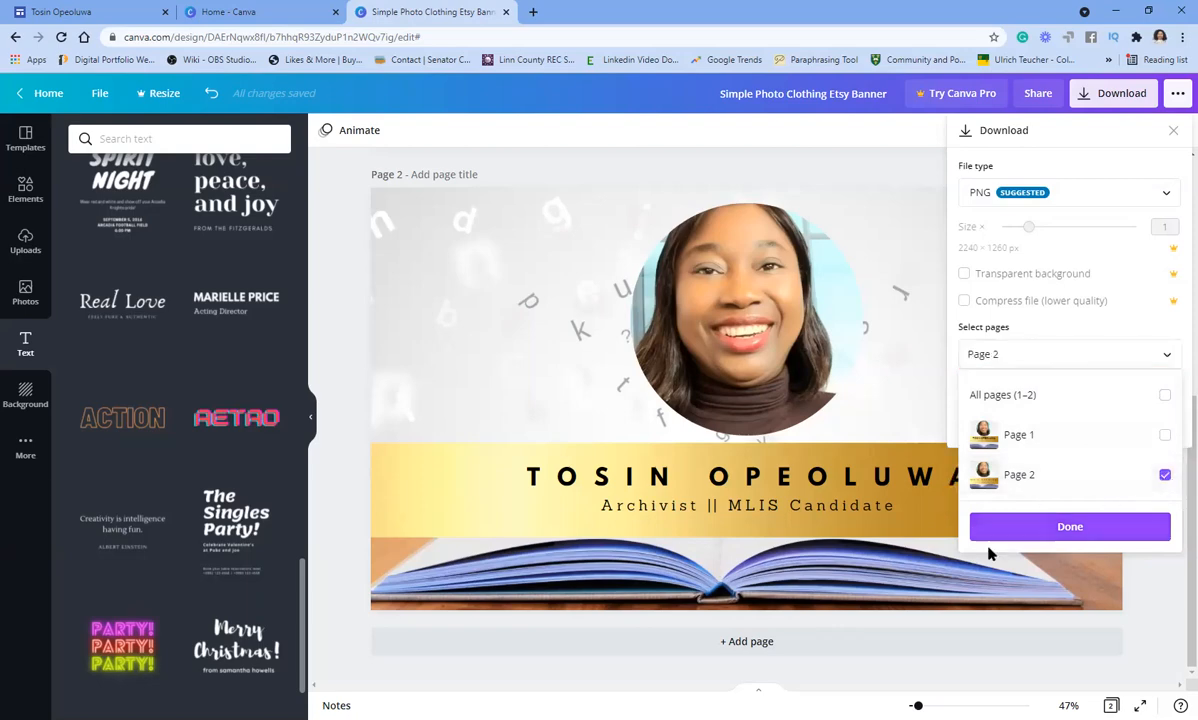
click(1064, 532)
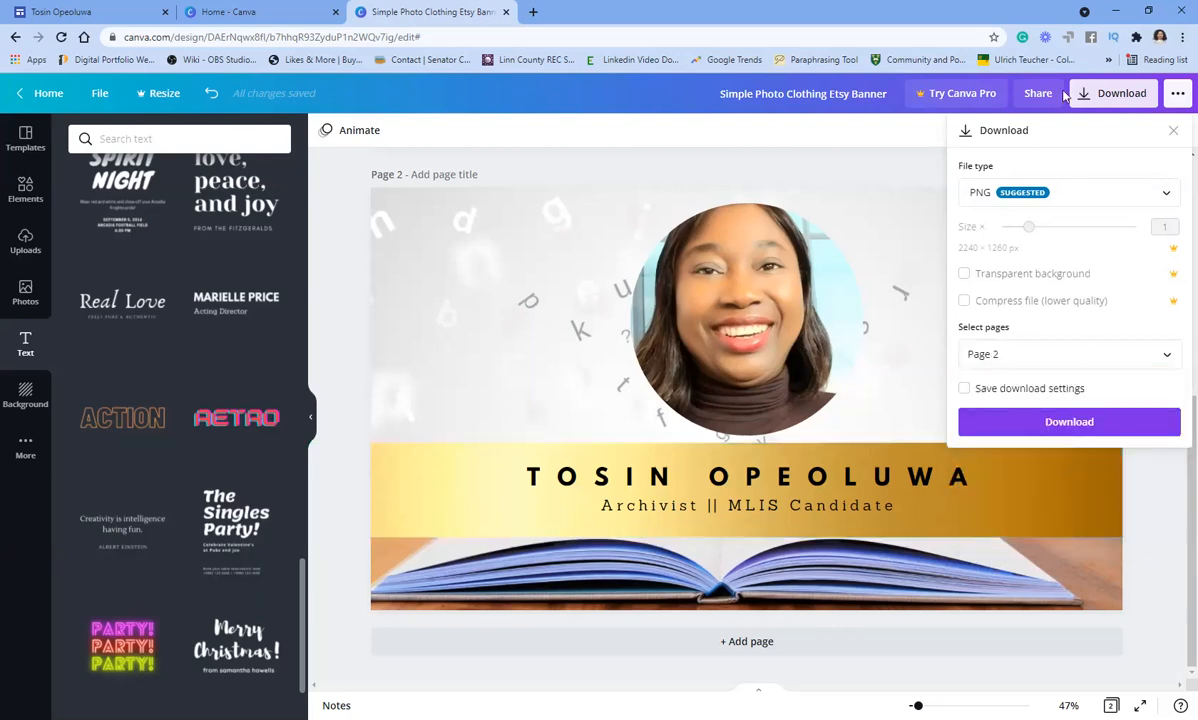
click(1069, 421)
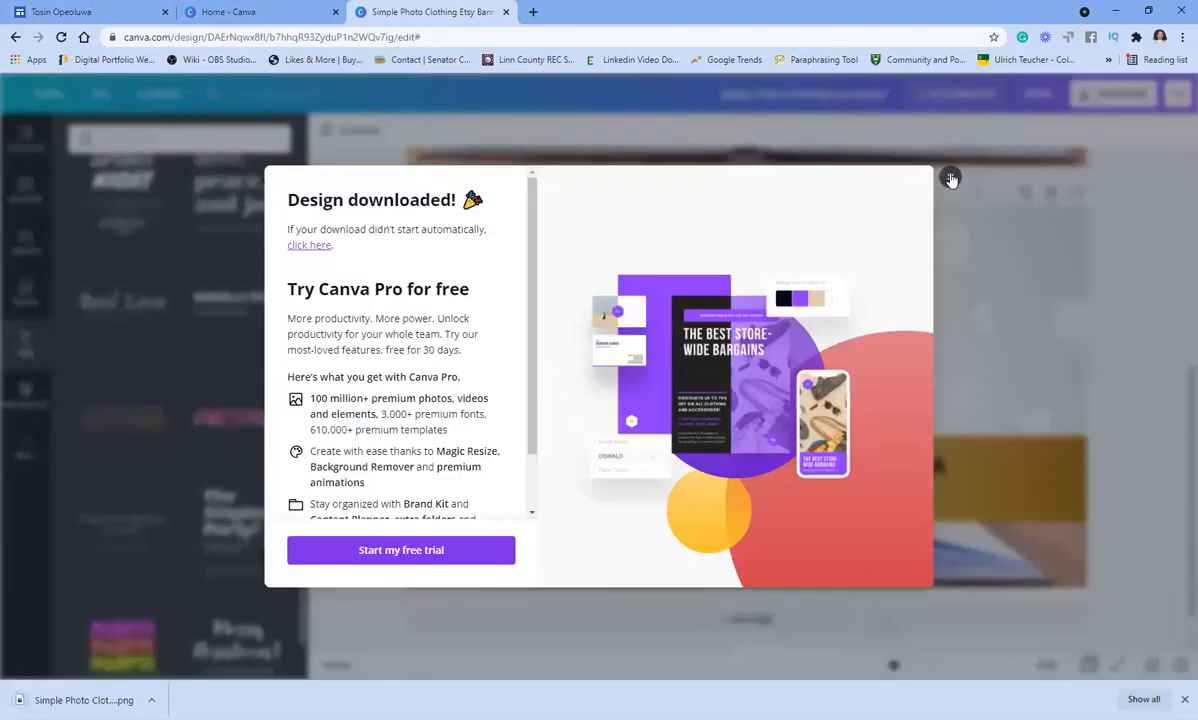
click(949, 177)
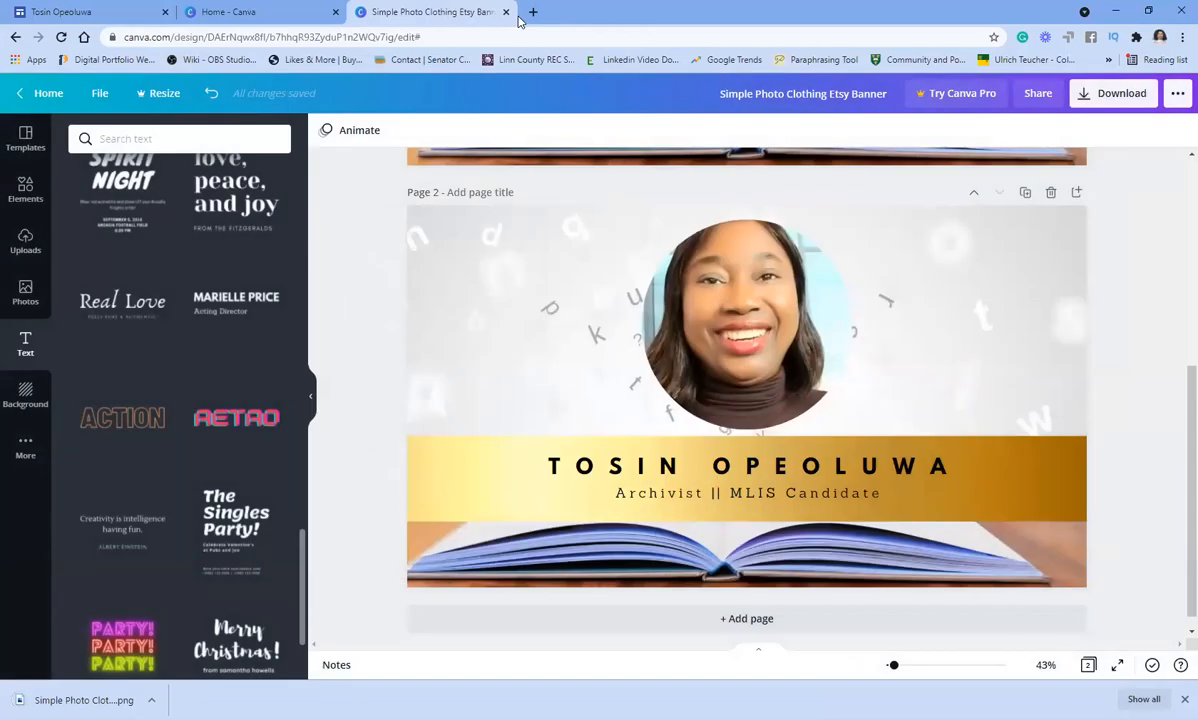
click(505, 11)
- Upload 'Simple Photo Clothing Etsy Banner (1).png' from Downloads as the Google Sites header image
click(93, 12)
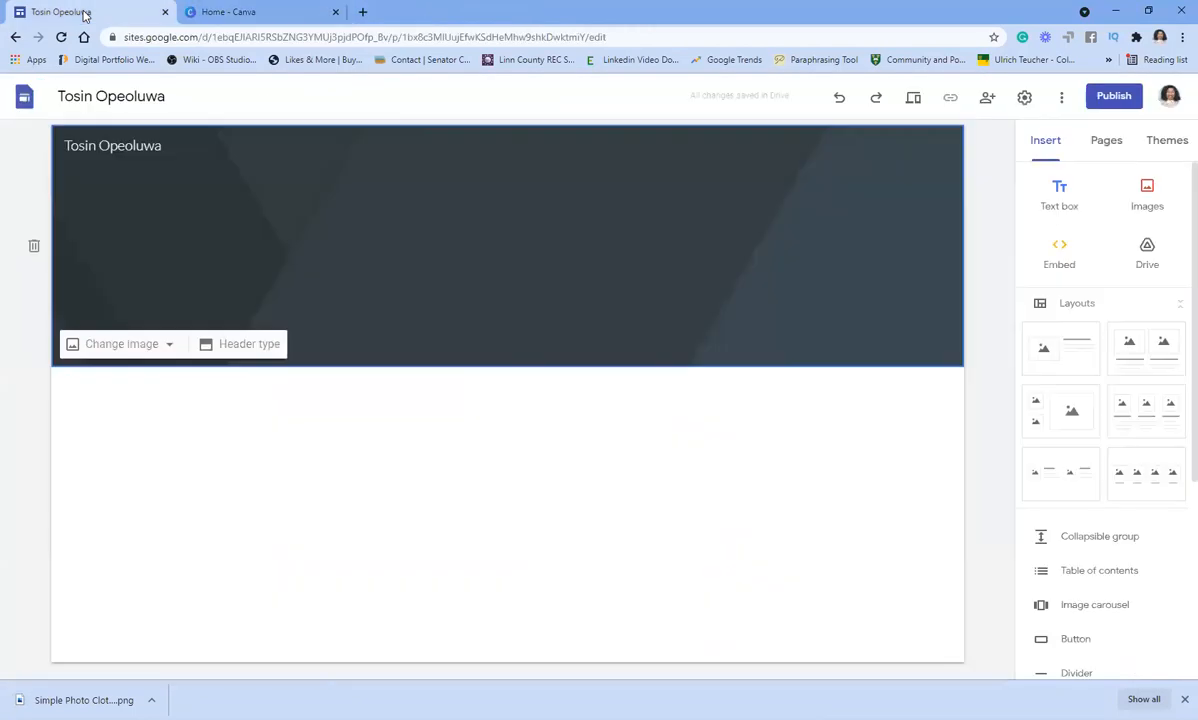
click(112, 345)
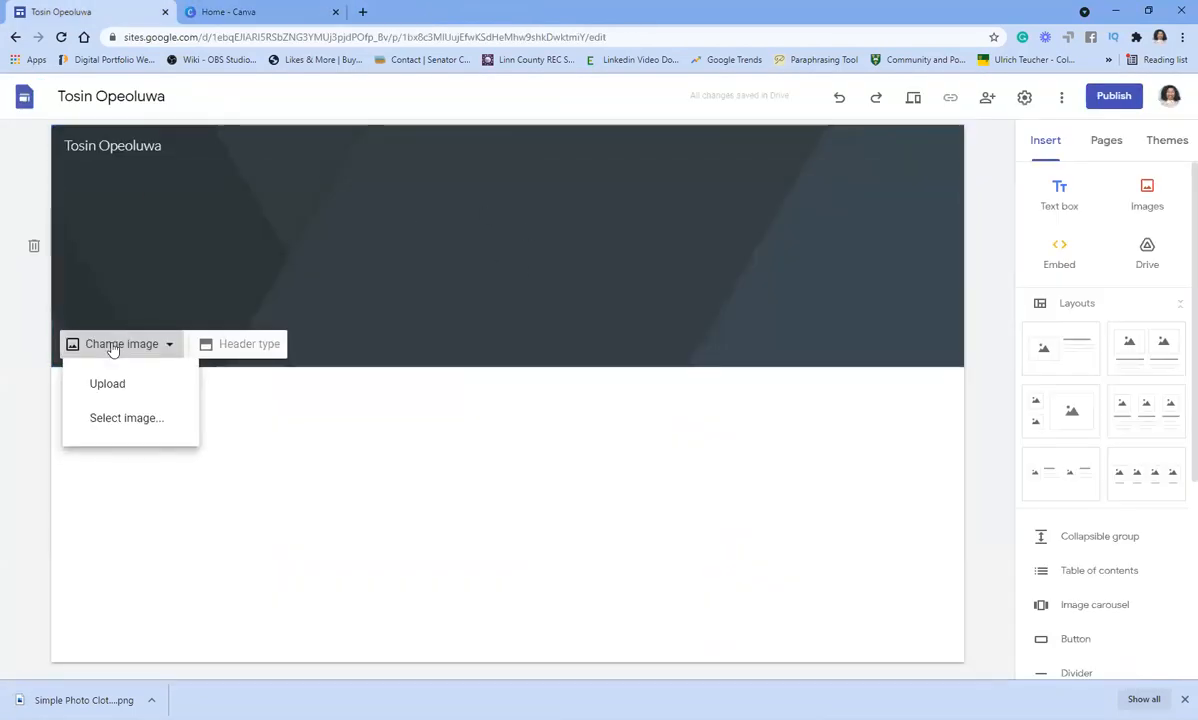
click(120, 389)
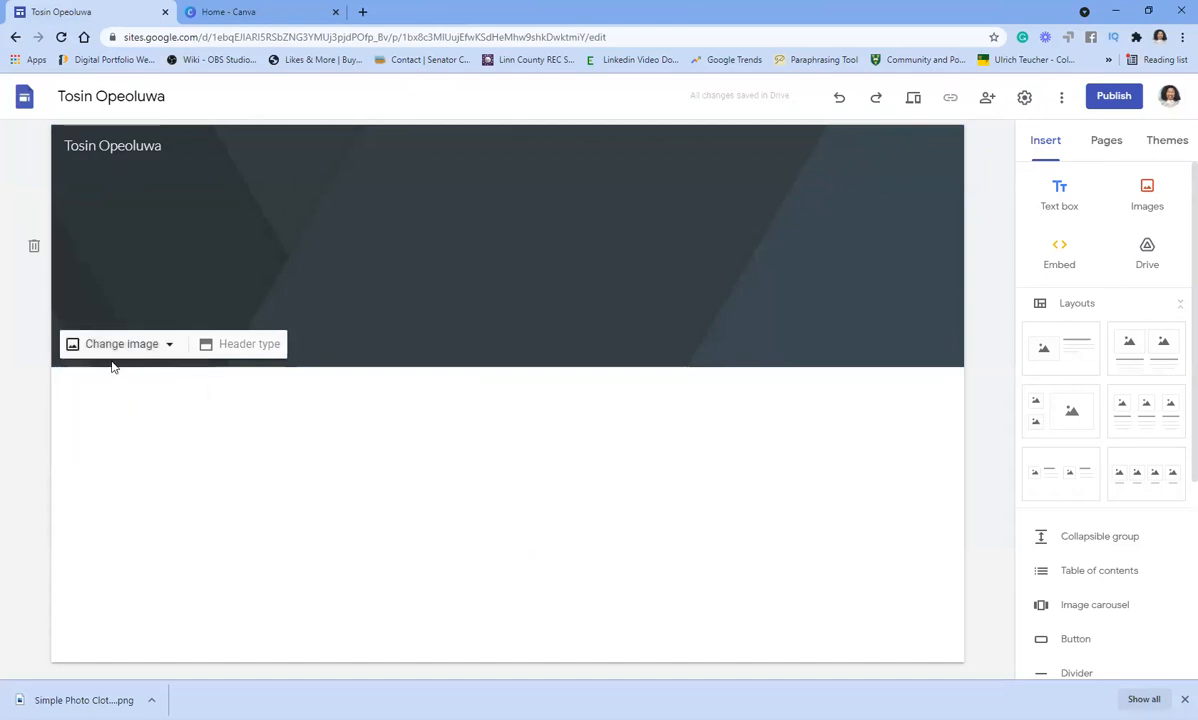
click(150, 135)
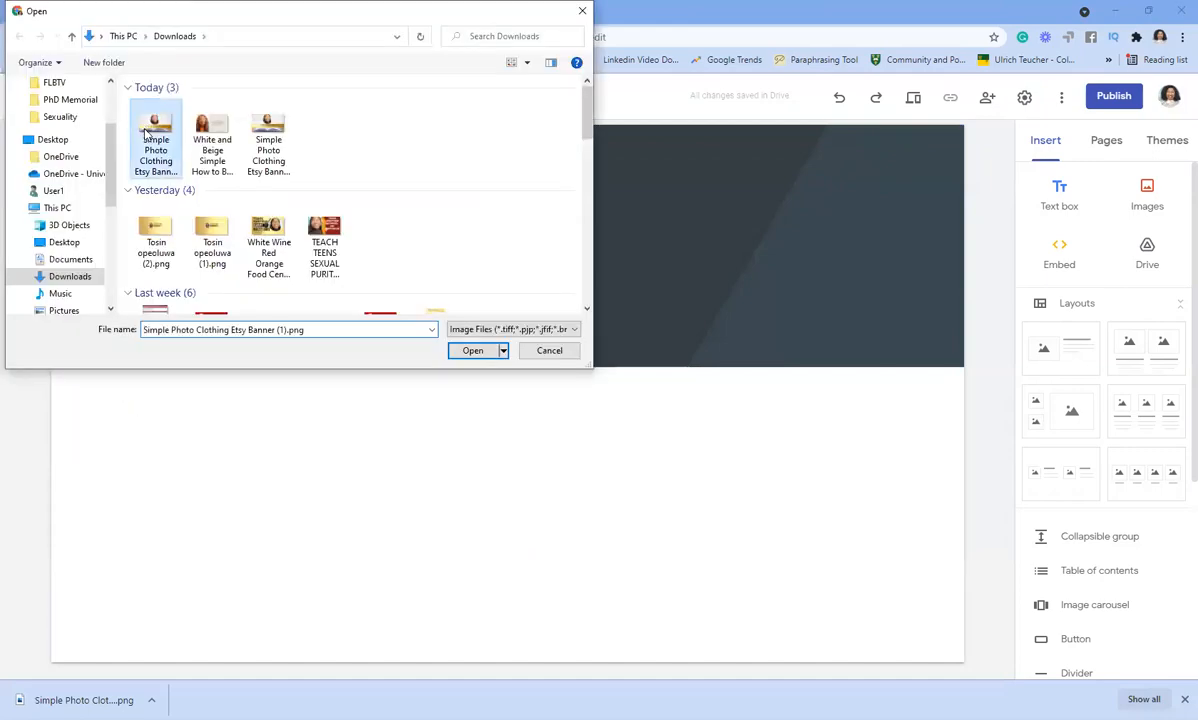
click(471, 351)
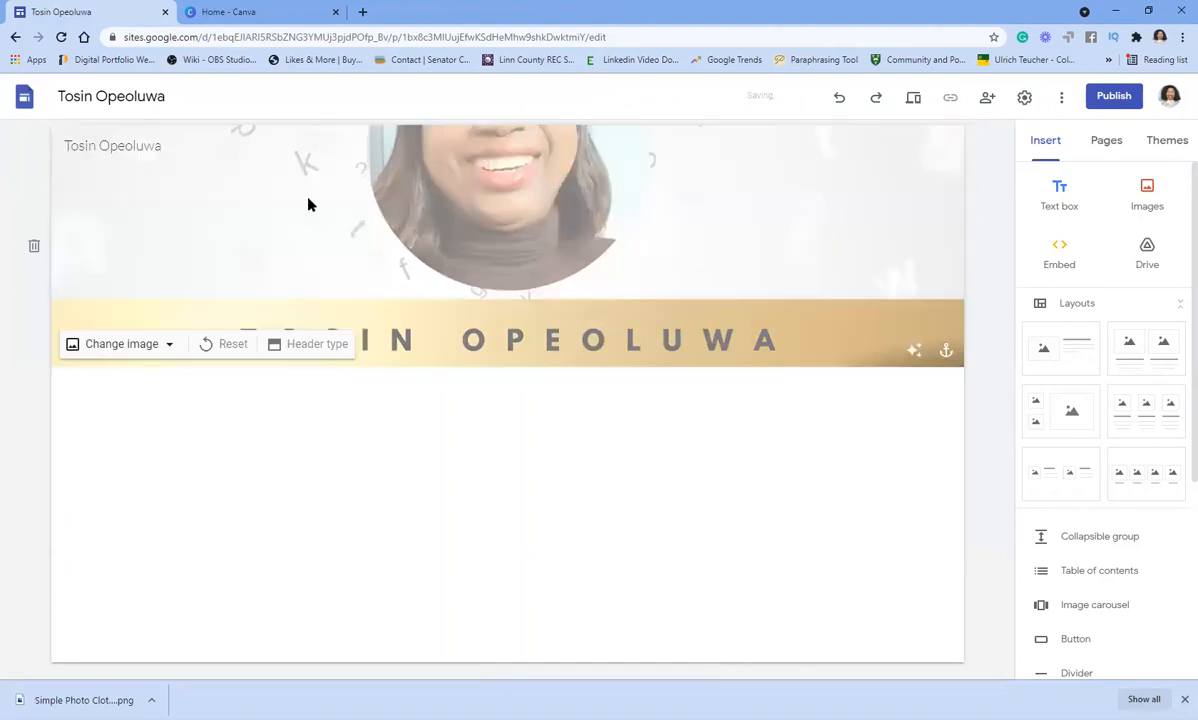
- Switch the header type to Cover so the full banner with name, subtitle and open book shows
click(315, 352)
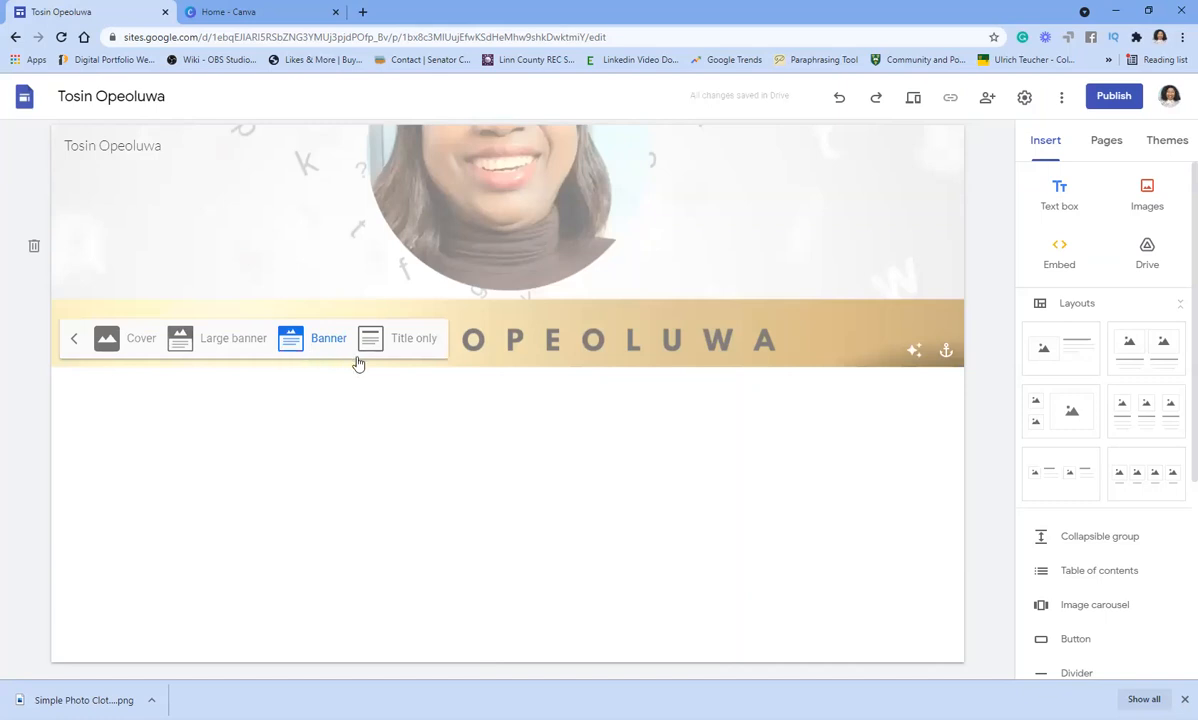
click(134, 342)
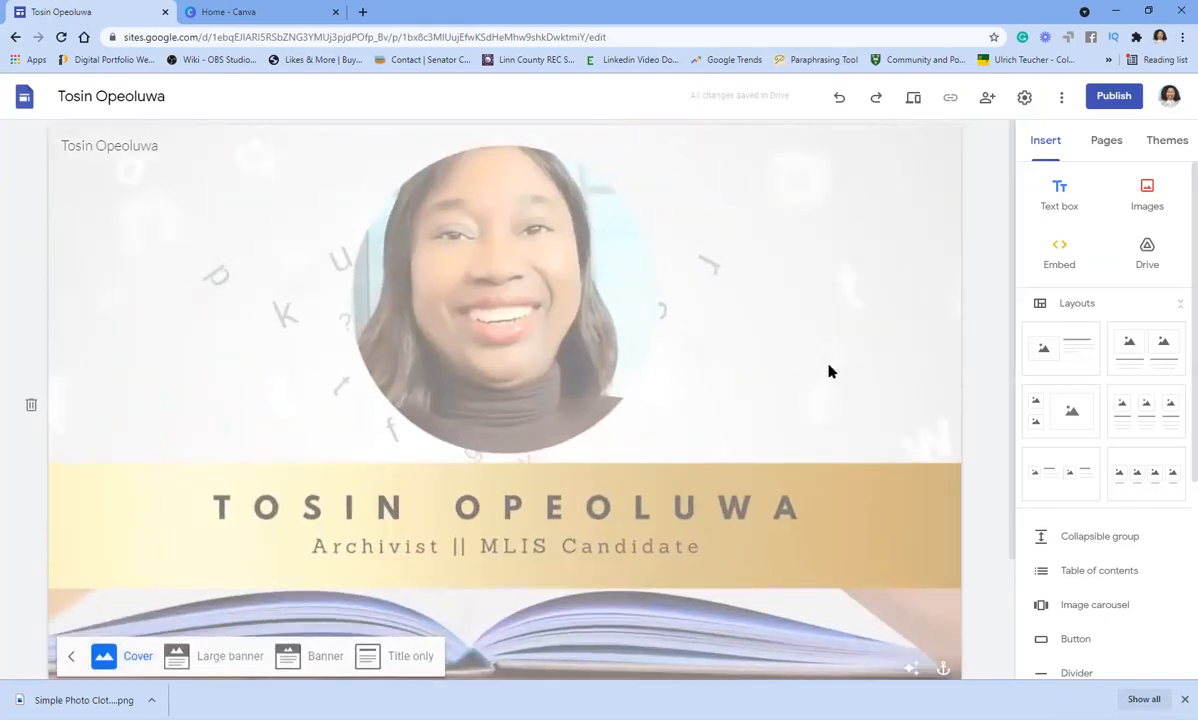
scroll(826, 357, down, 2)
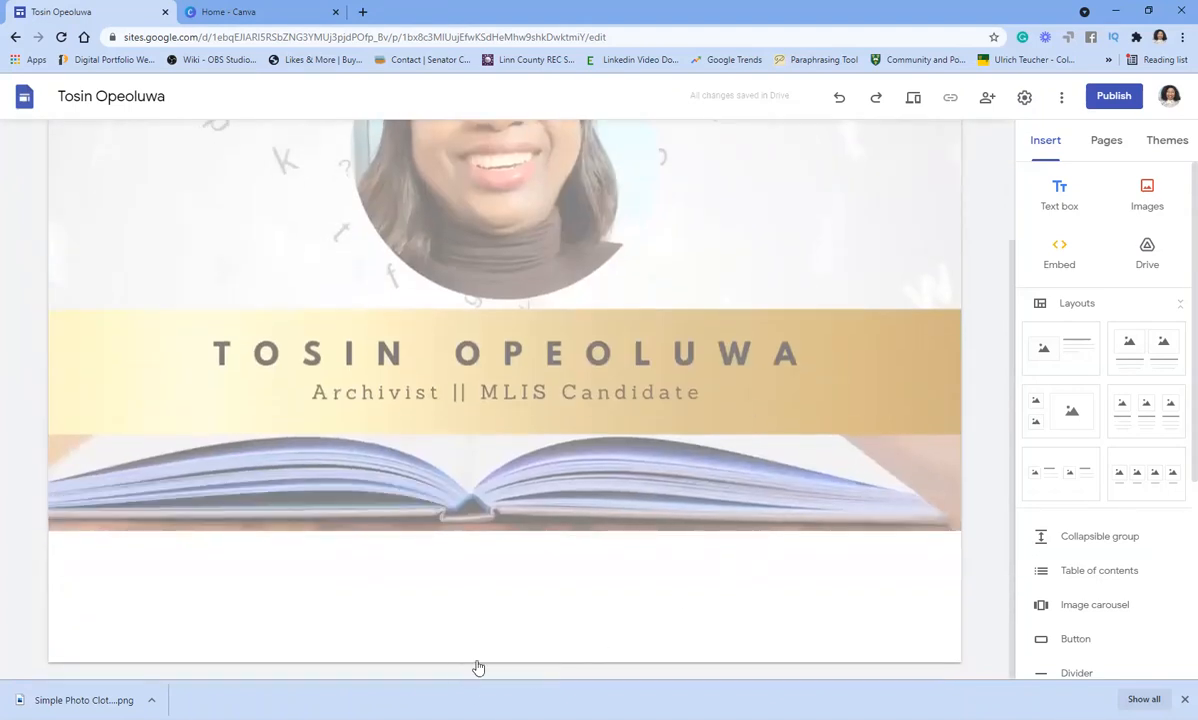
- Add a footer text box listing Address, Email, Phone number and Social Media on separate lines
click(513, 661)
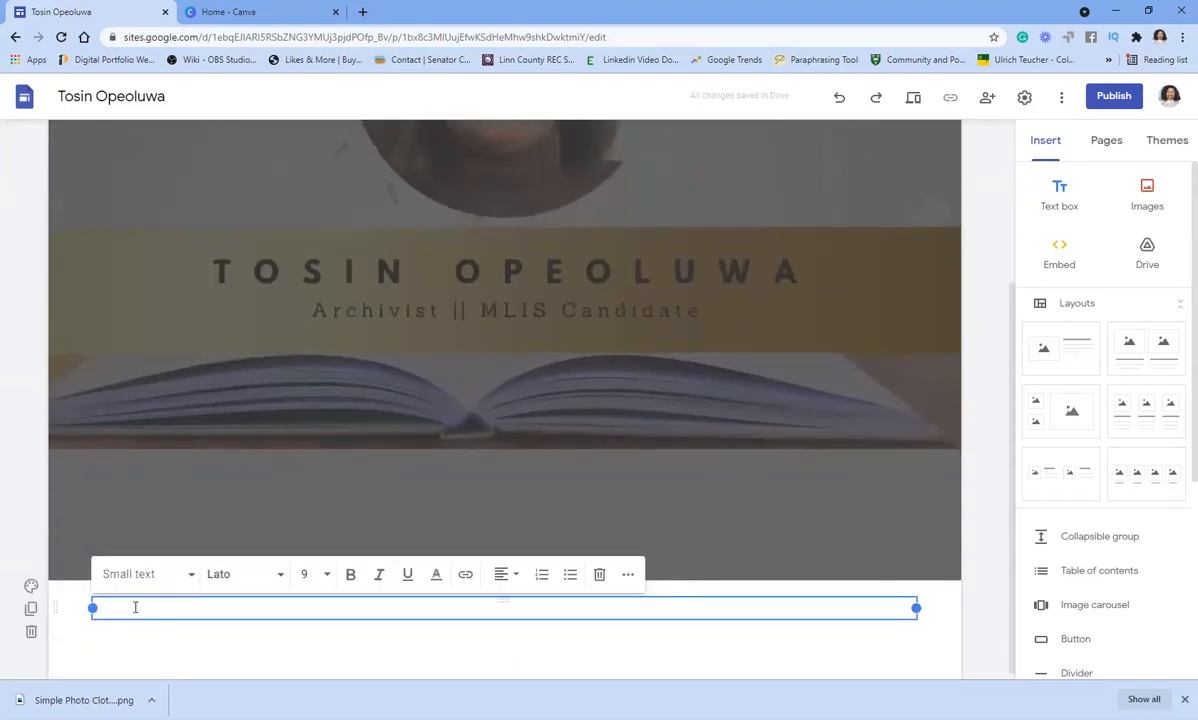
text(Address)
key(Return)
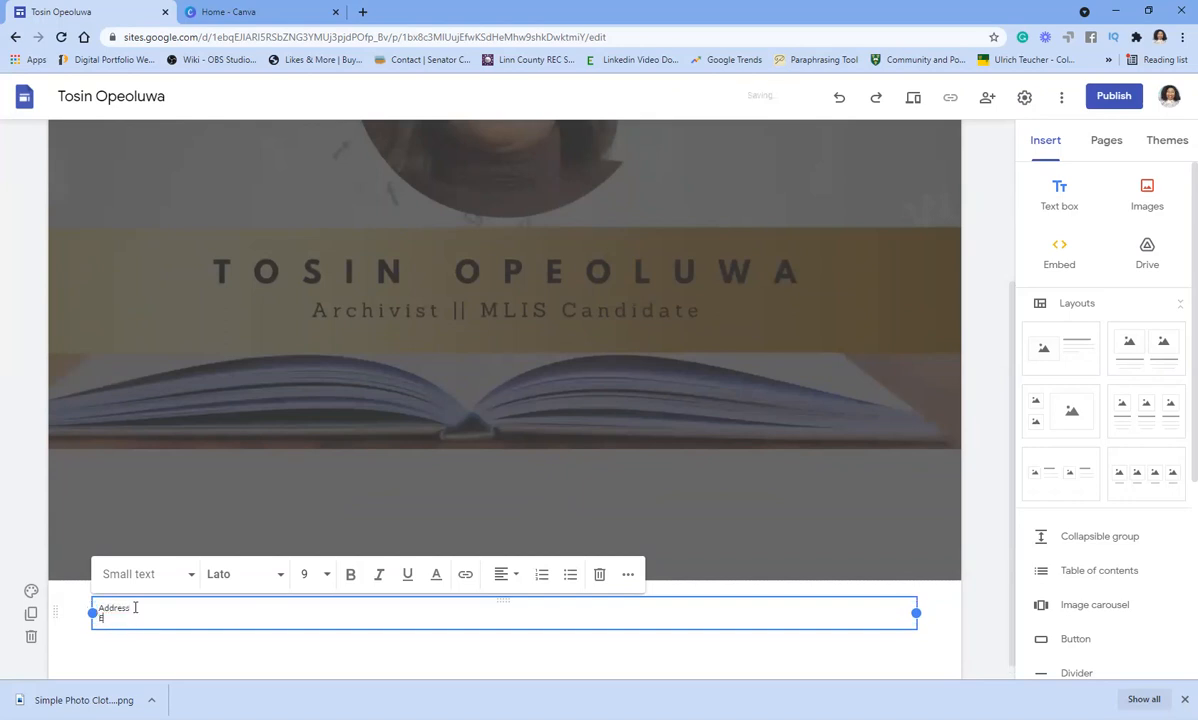
text(Email)
key(Return)
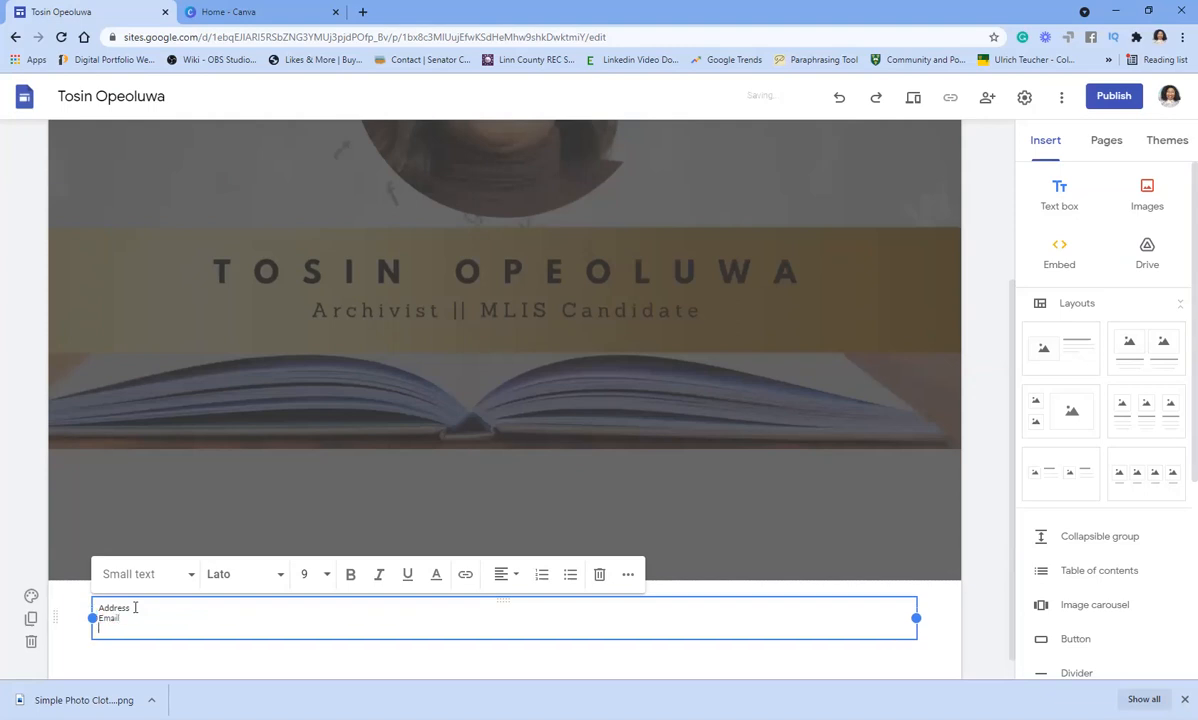
text(Phone number)
key(Return)
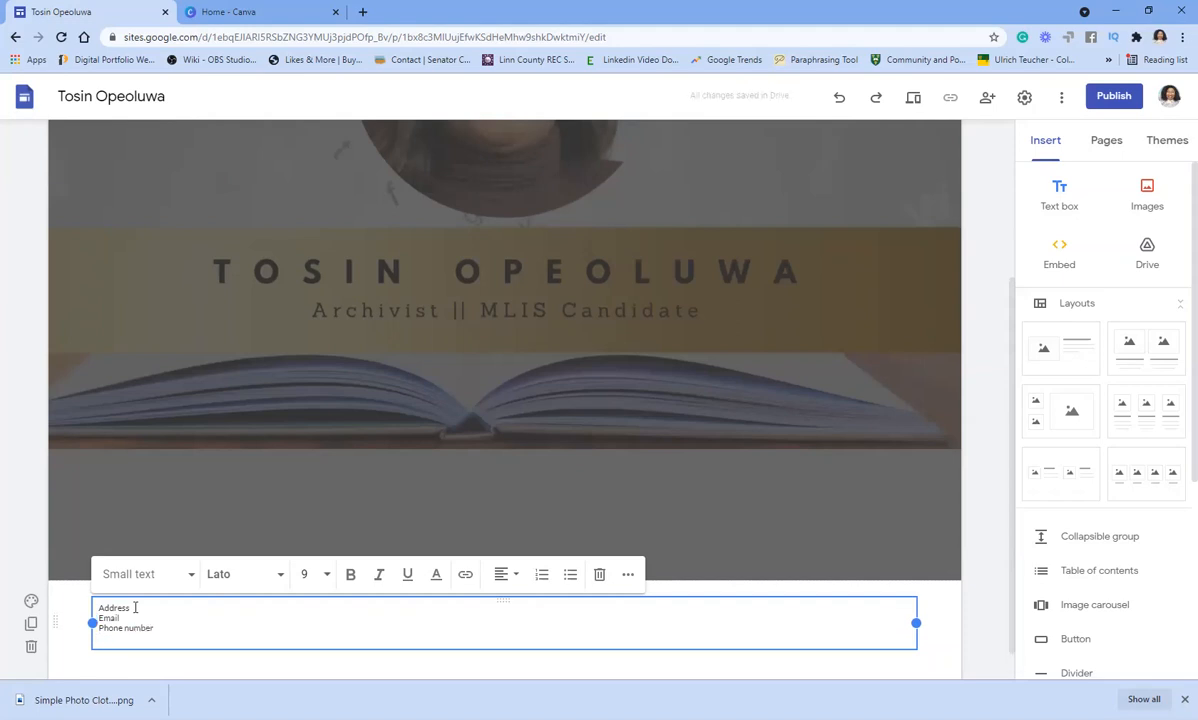
text(Social Media)
- Set all four footer lines to font size 12
drag(152, 639, 305, 605)
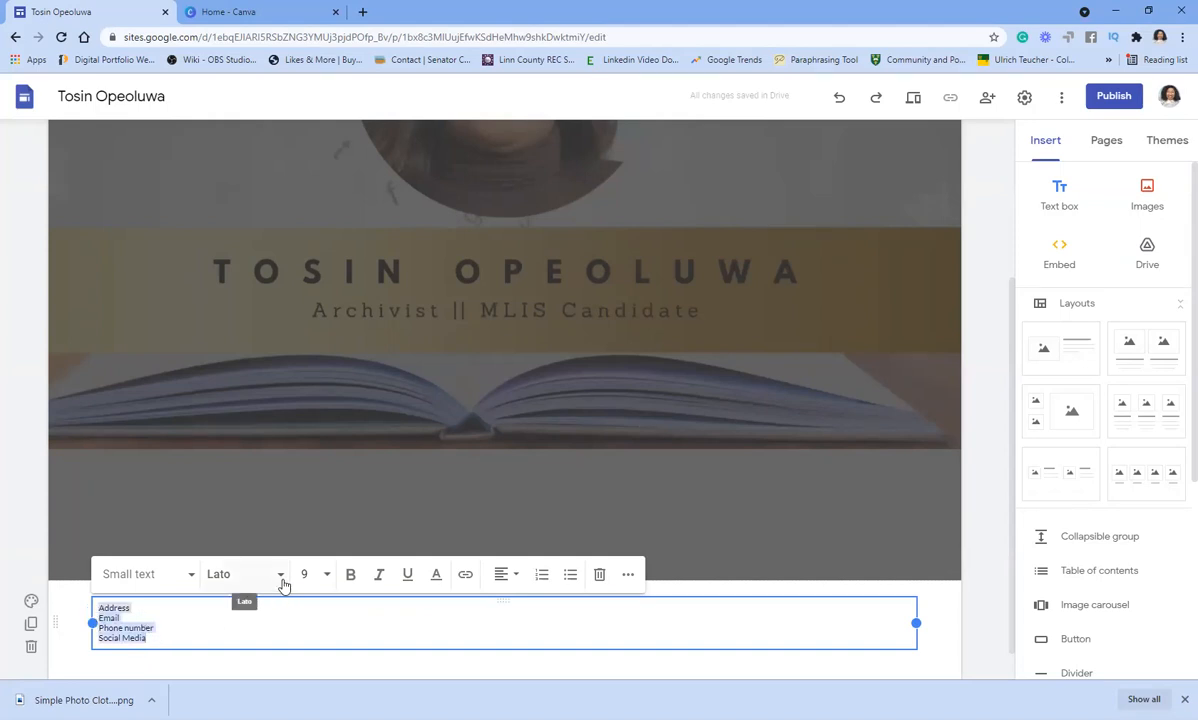
click(313, 574)
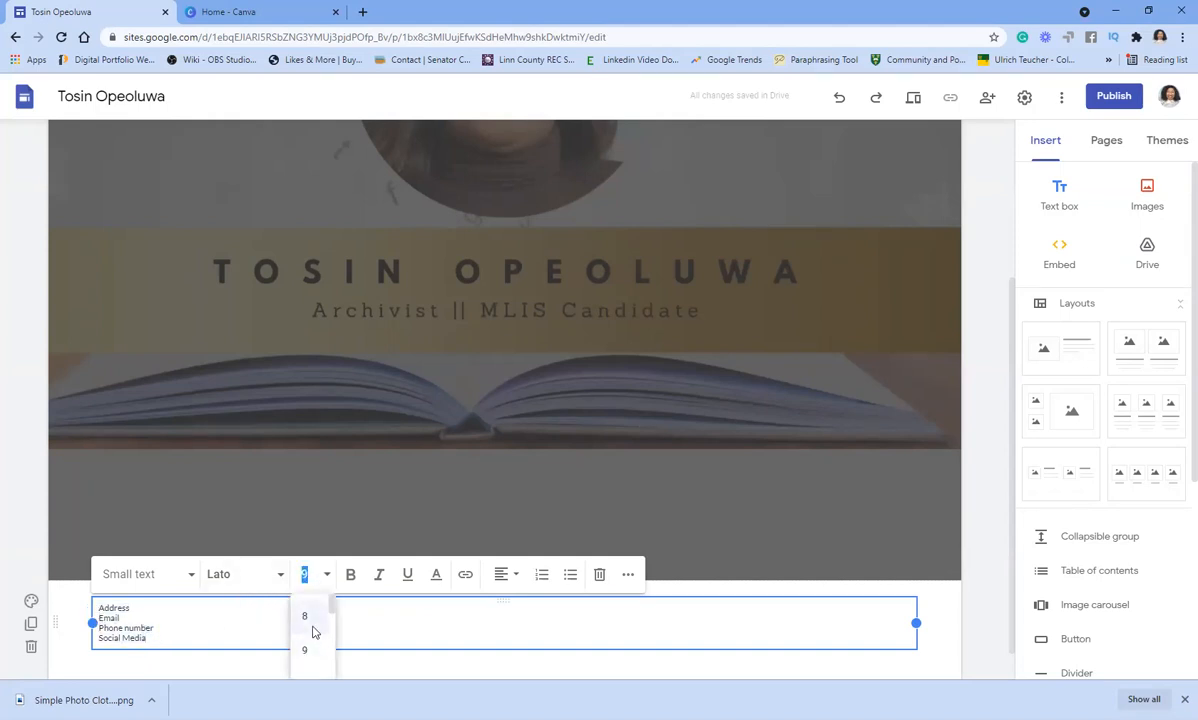
text(1)
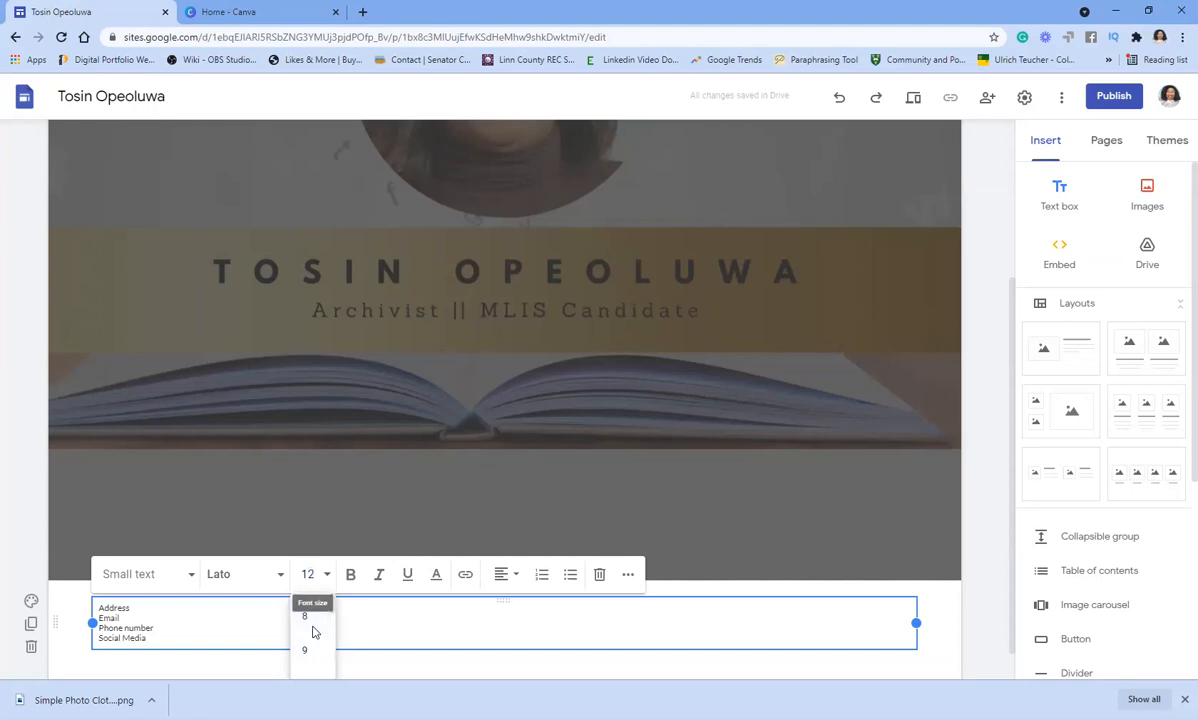
text(2)
key(Return)
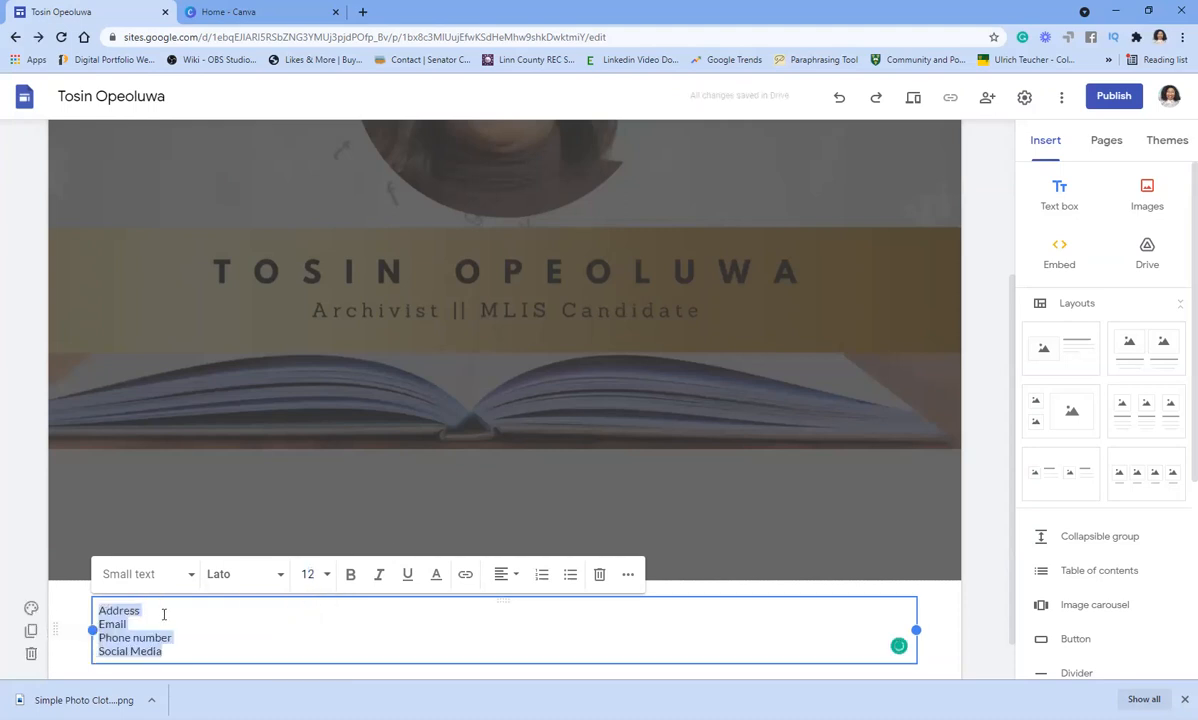
- Add the address entry on a new line under Address and set it to size 9
click(155, 617)
key(Return)
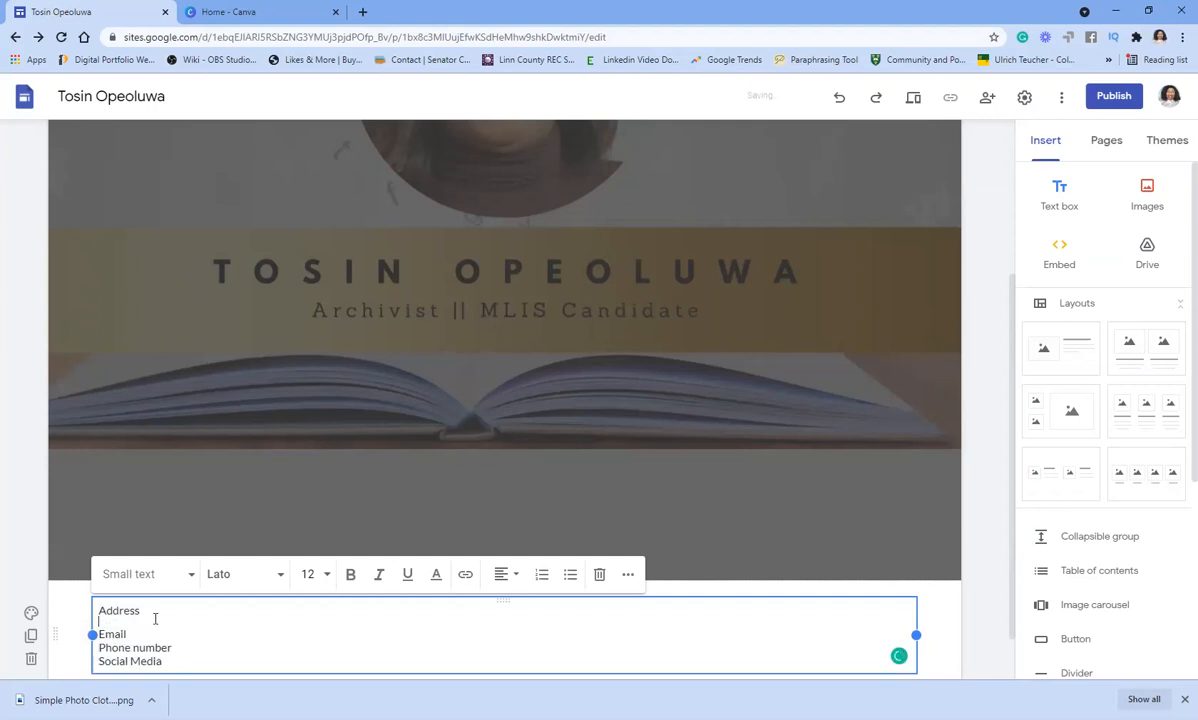
text(U)
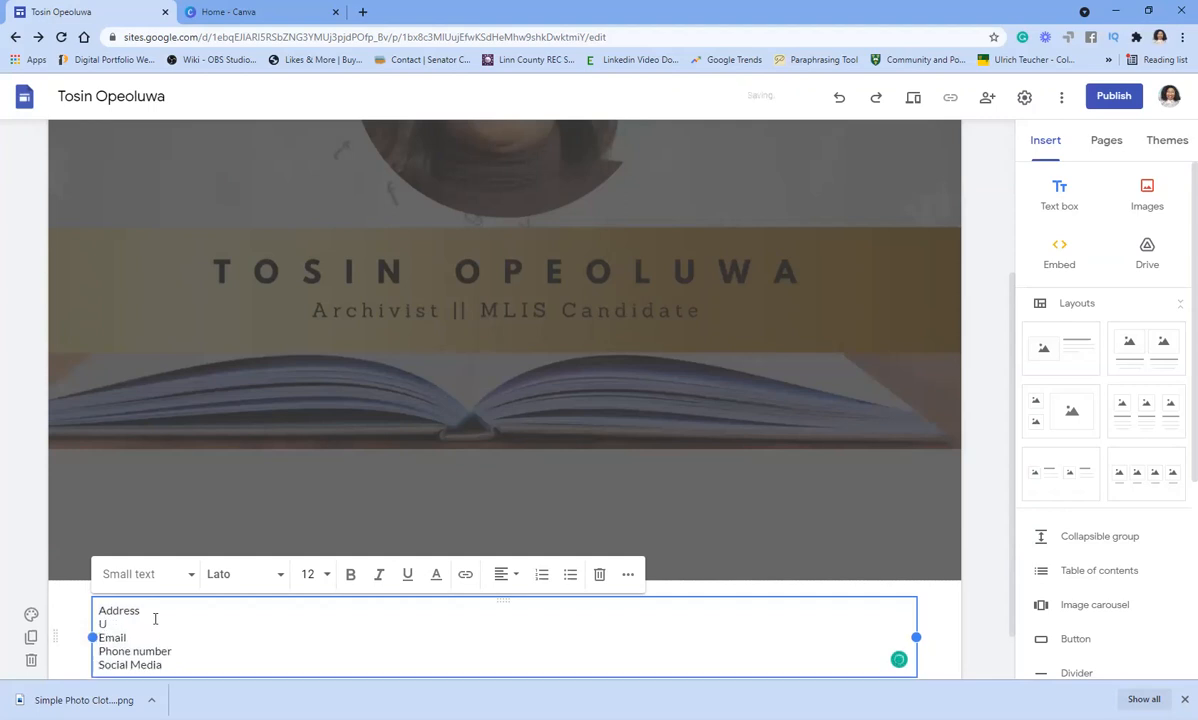
text(niversity of Iowa)
triple_click(155, 618)
click(312, 575)
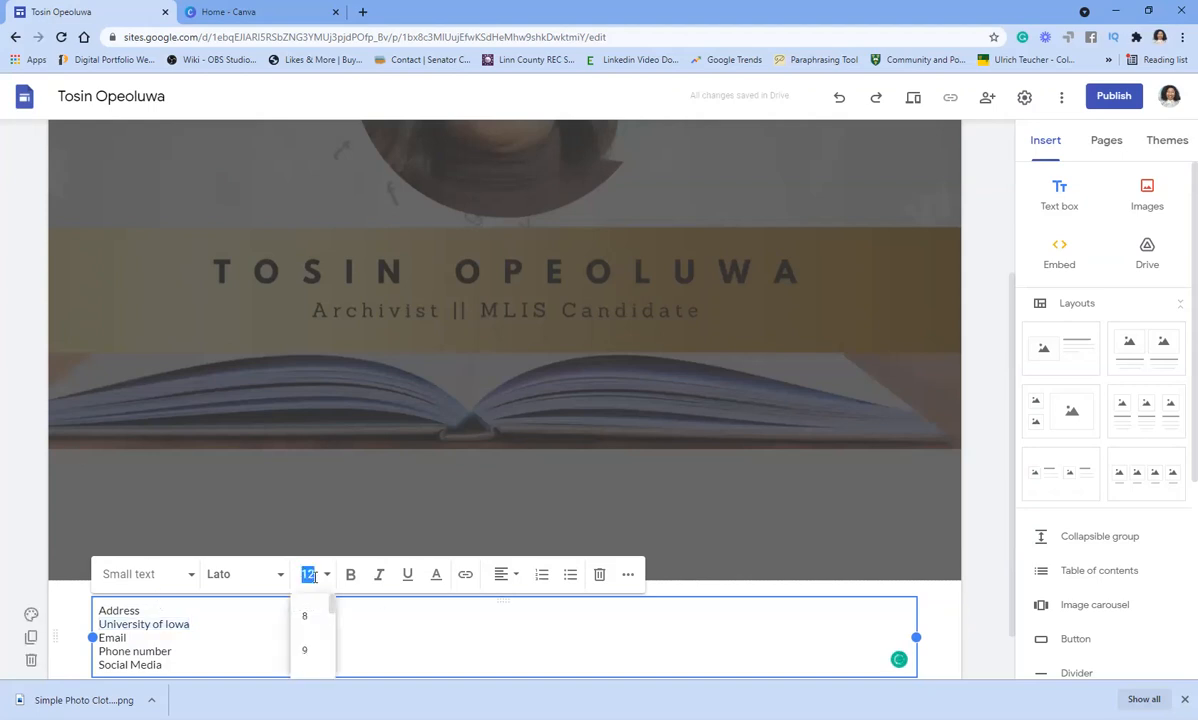
text(9)
key(Return)
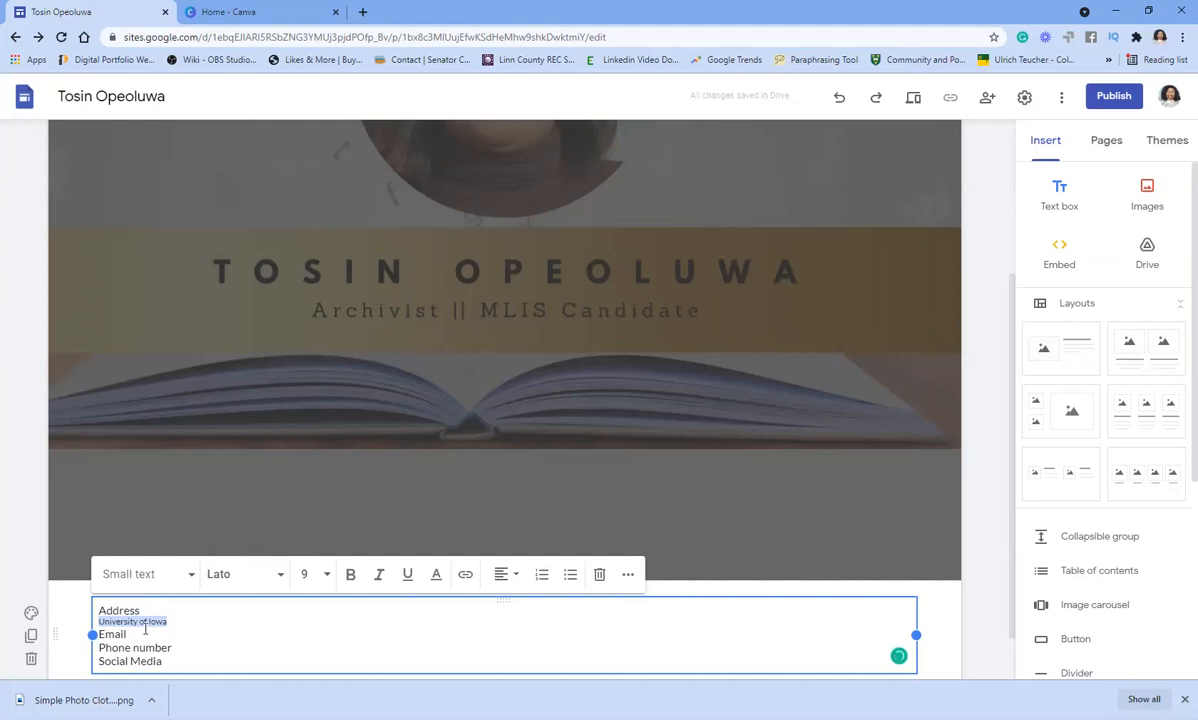
- Type the owner's e-mail address under the Email heading, with a blank line before Email
click(184, 622)
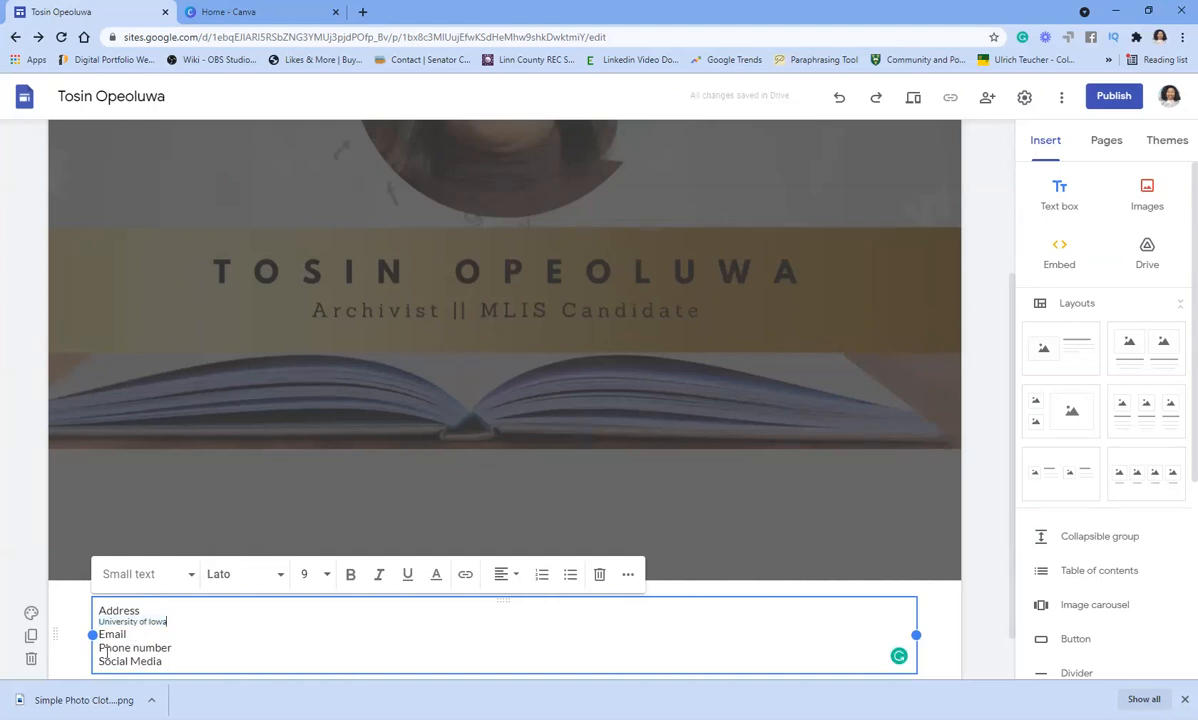
key(Return)
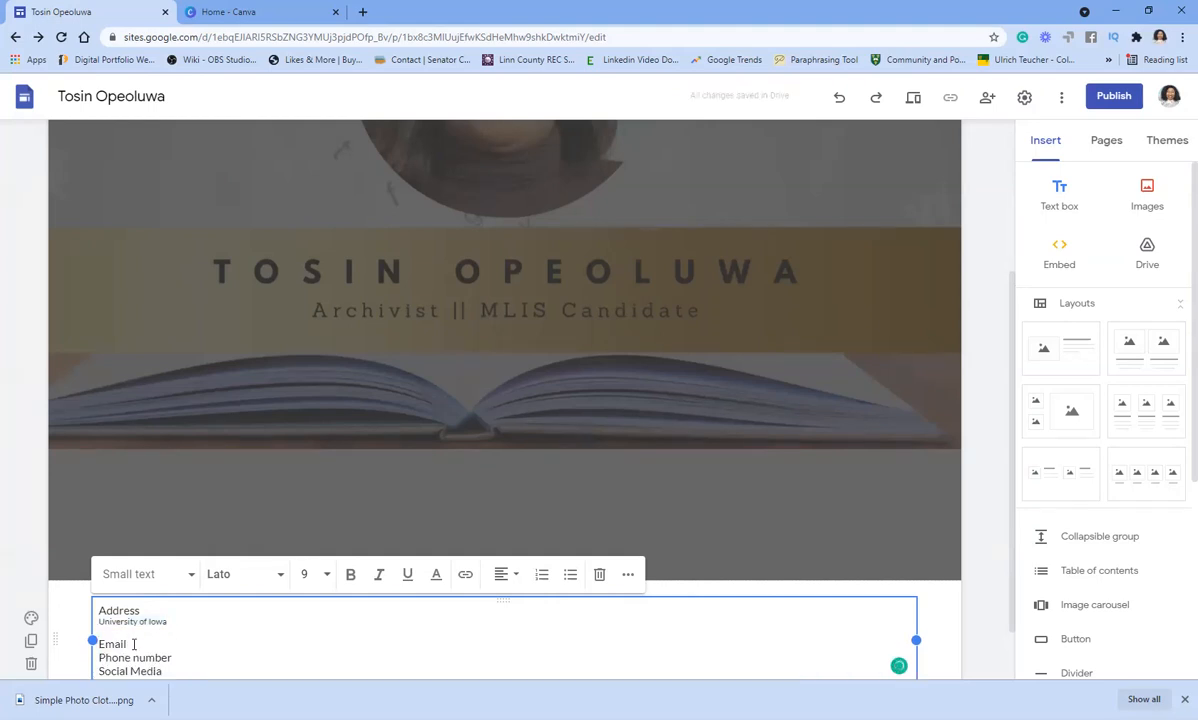
key(Return)
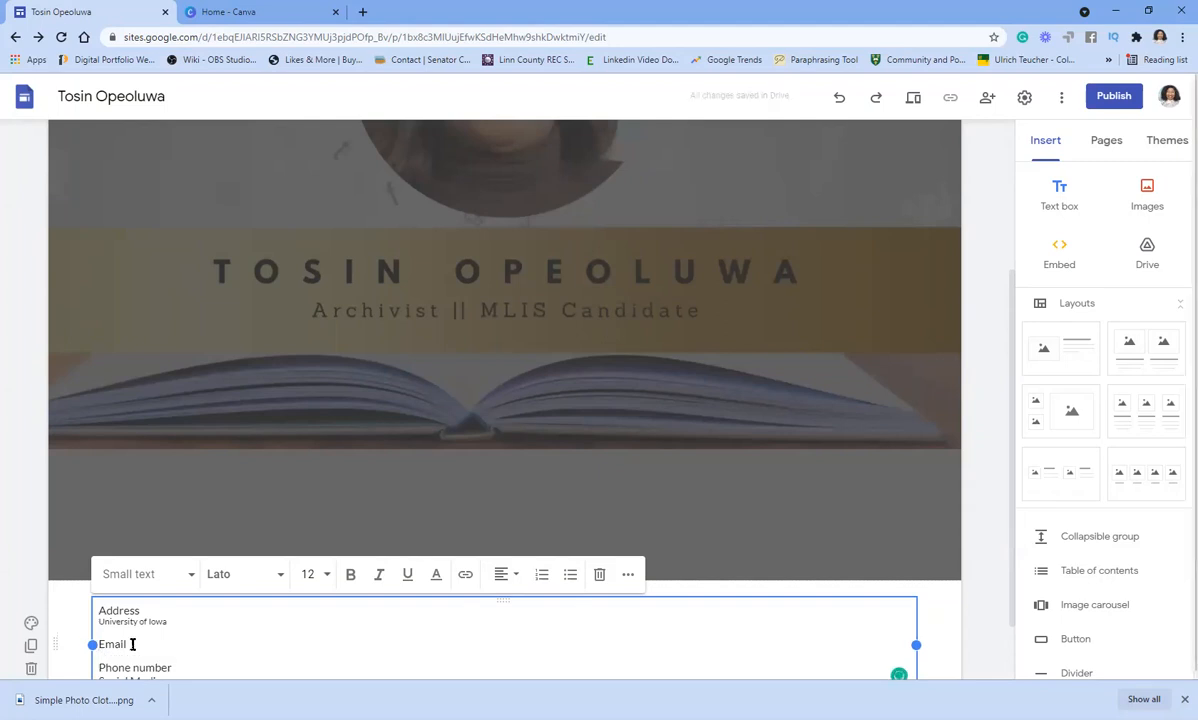
scroll(126, 607, down, 1)
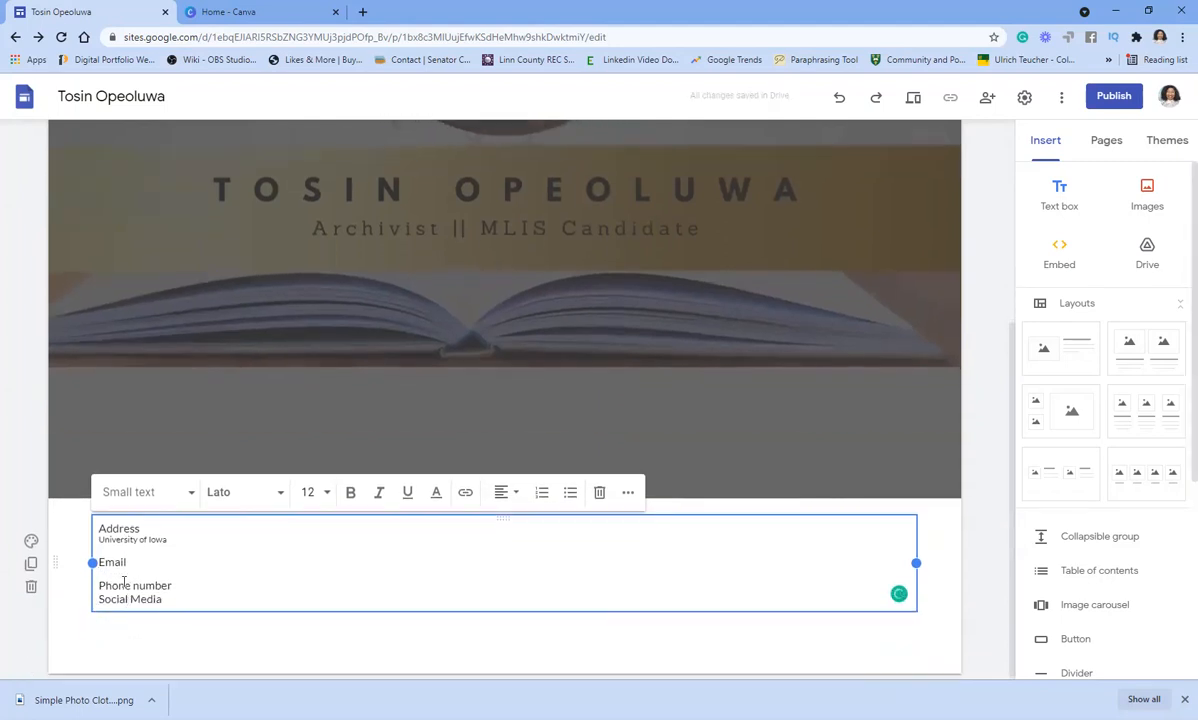
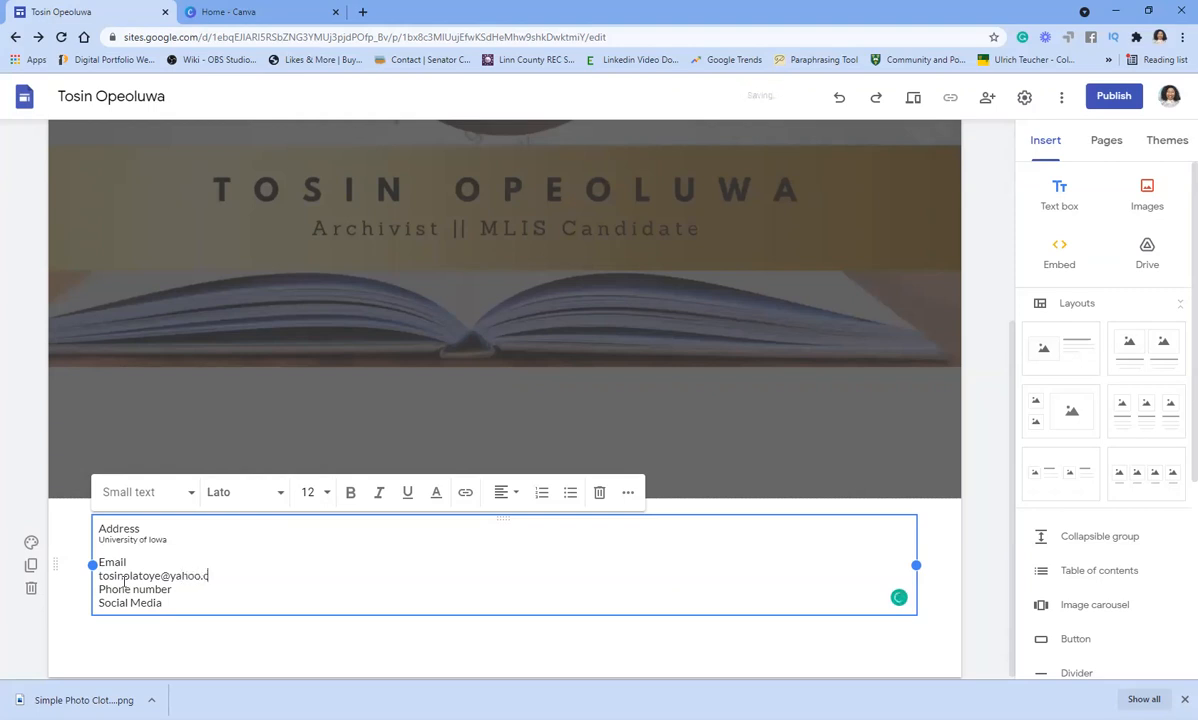
drag(233, 576, 98, 576)
key(ctrl+c)
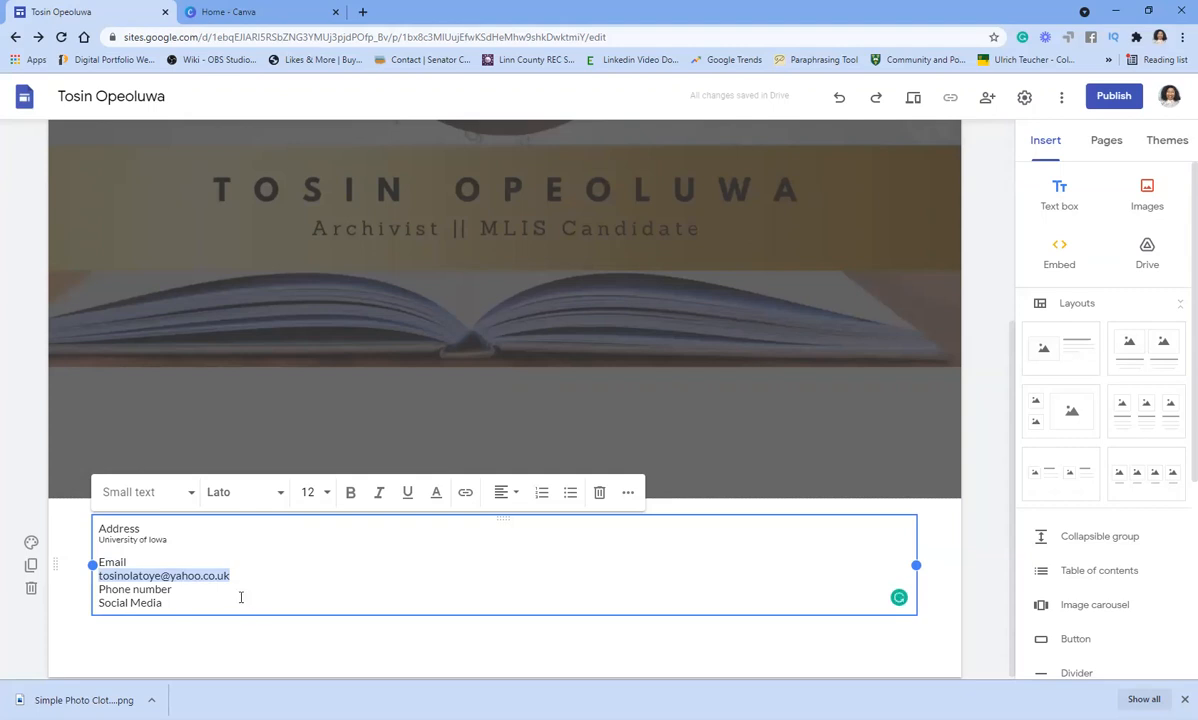
drag(125, 563, 95, 564)
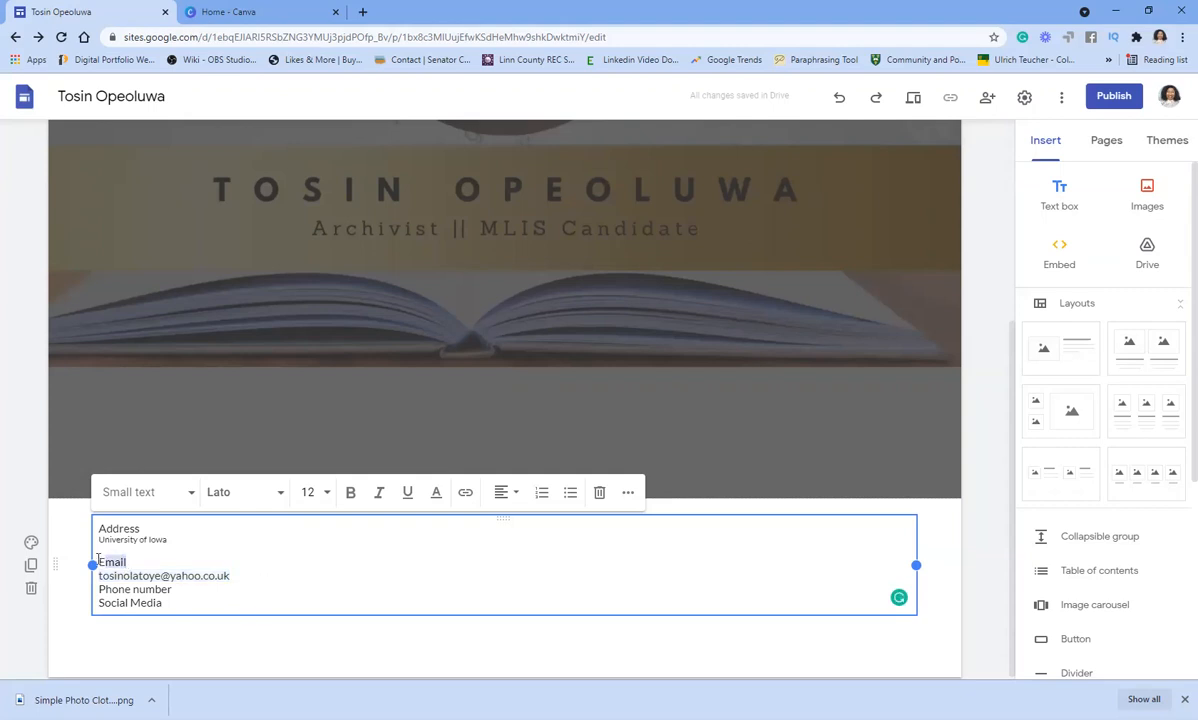
- Link the word Email to the pasted e-mail address, then undo that link
click(464, 494)
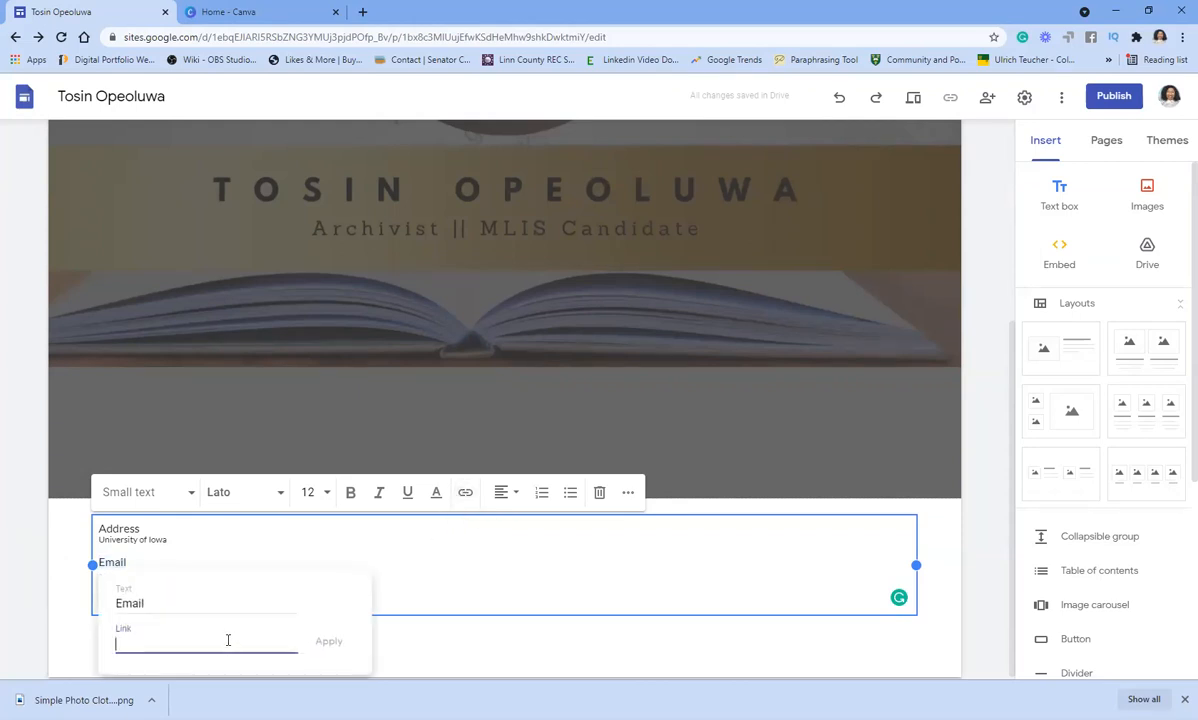
key(ctrl+v)
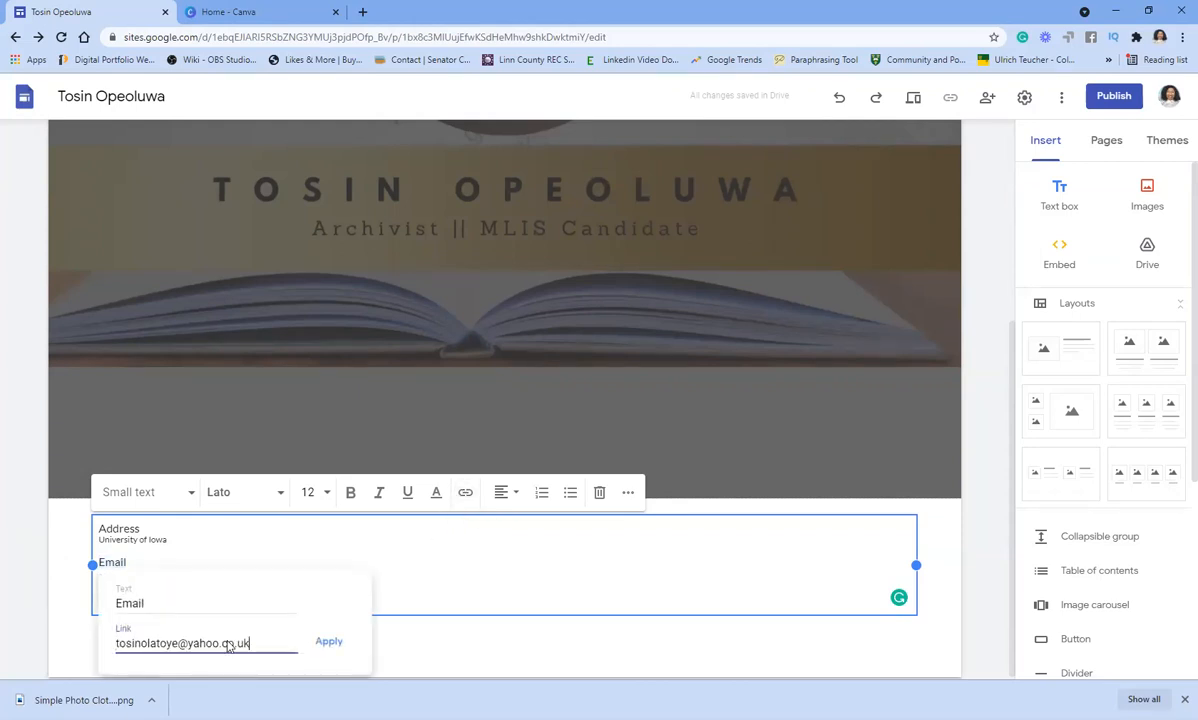
click(329, 641)
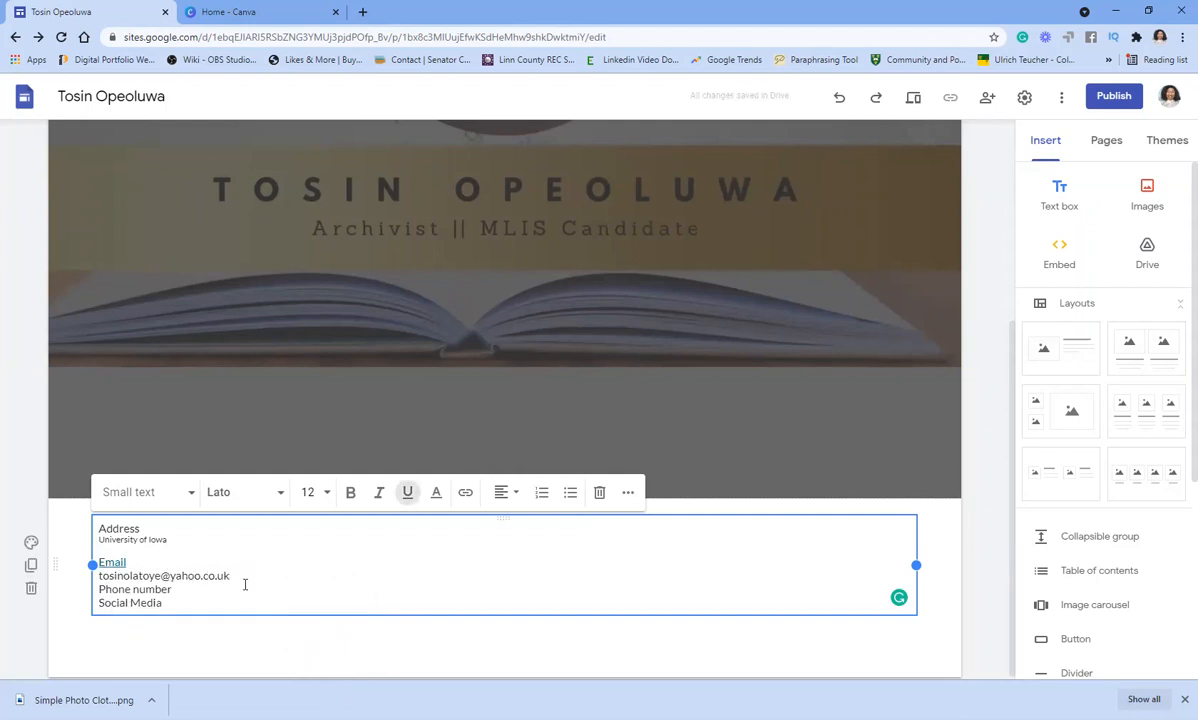
click(240, 581)
drag(230, 577, 281, 575)
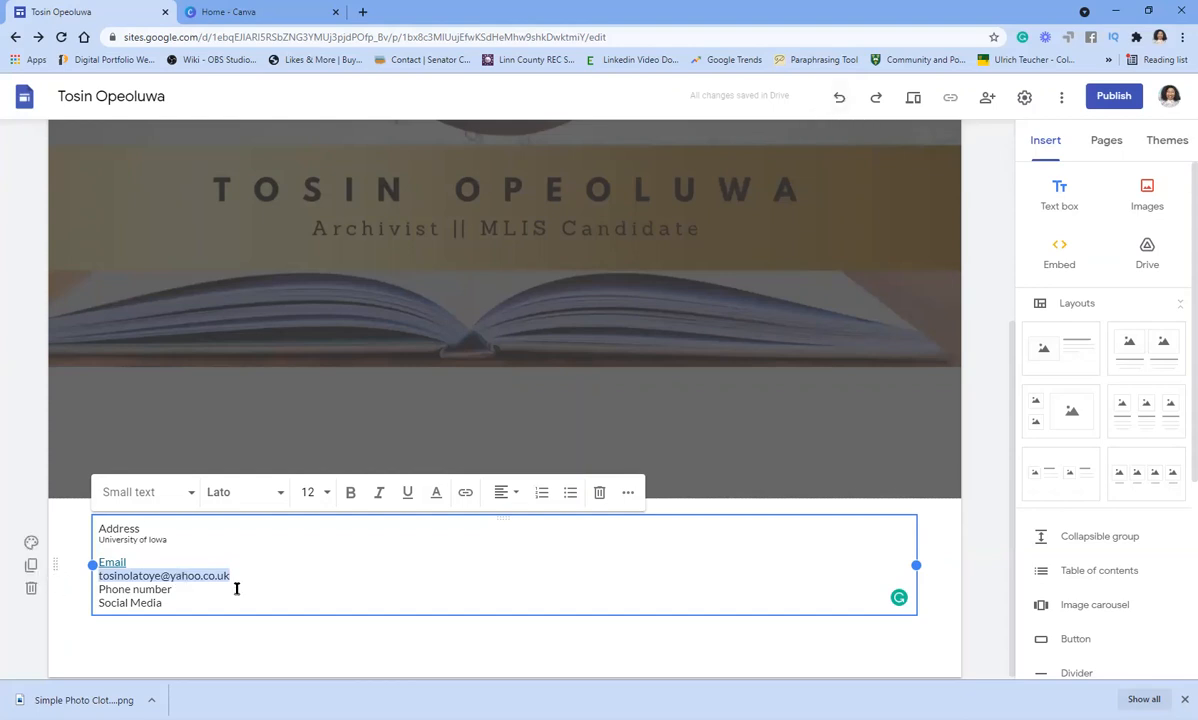
key(ctrl+z)
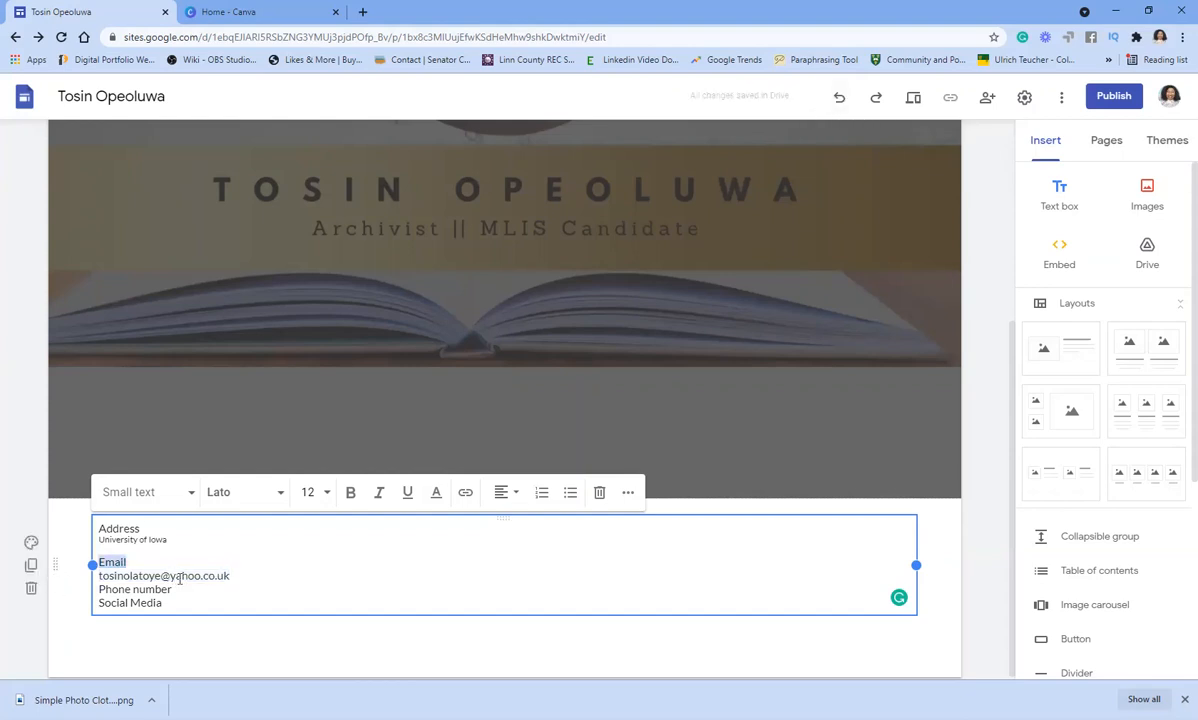
- Set the e-mail address to size 9 and auto-link it, adding a line before Phone number
click(230, 576)
shift+click(97, 576)
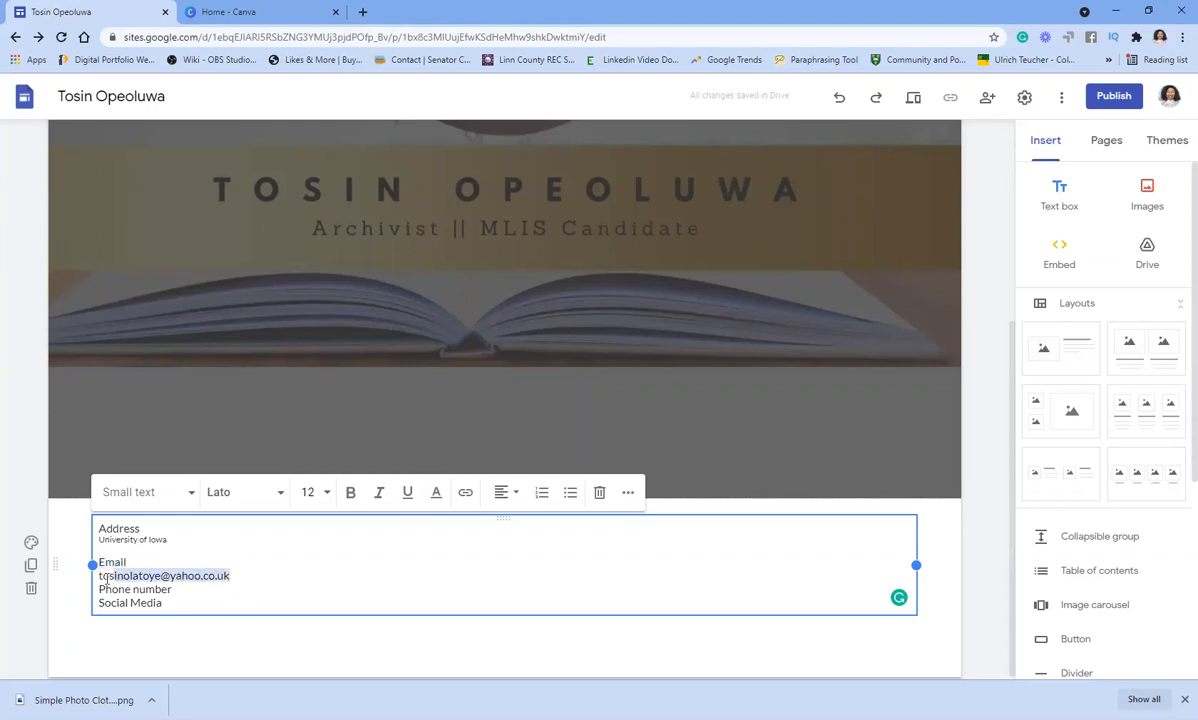
click(310, 493)
text(9)
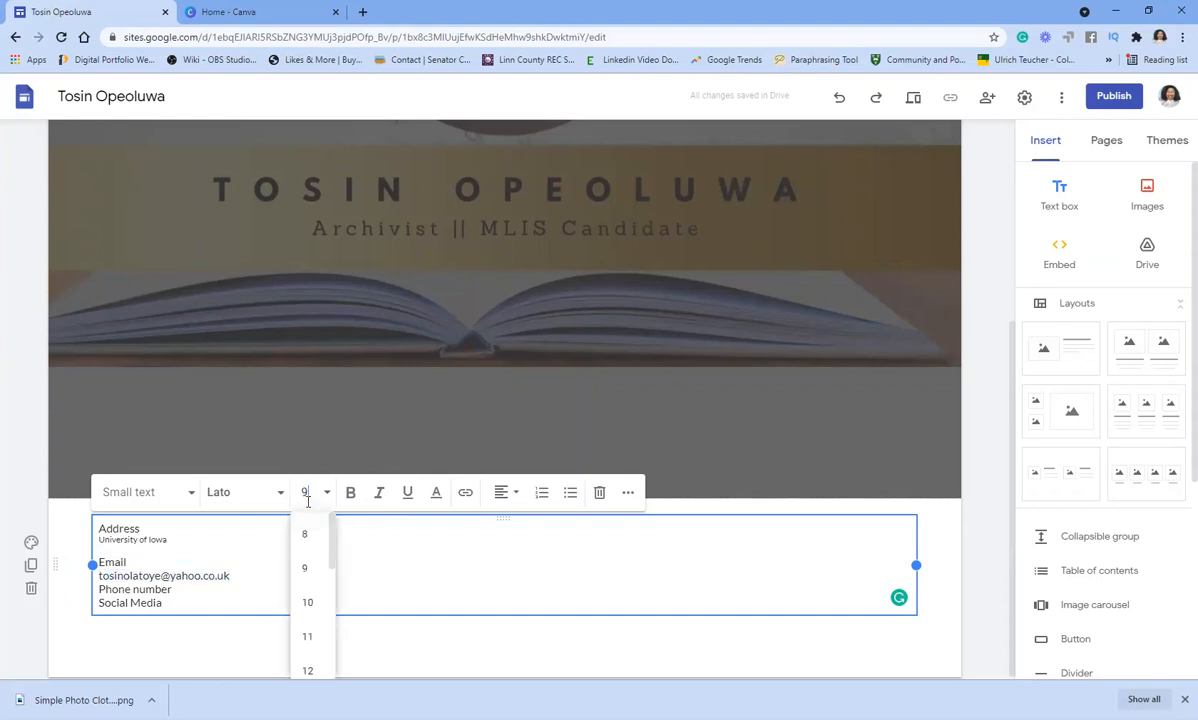
key(Return)
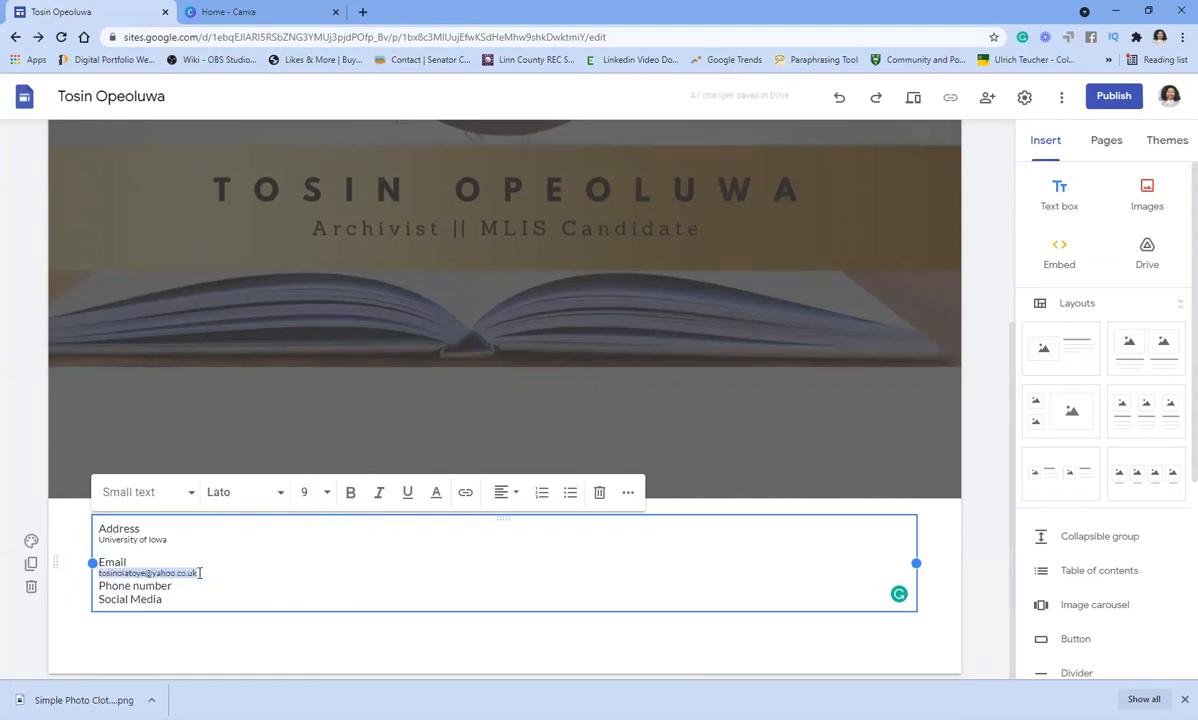
click(200, 573)
key(Return)
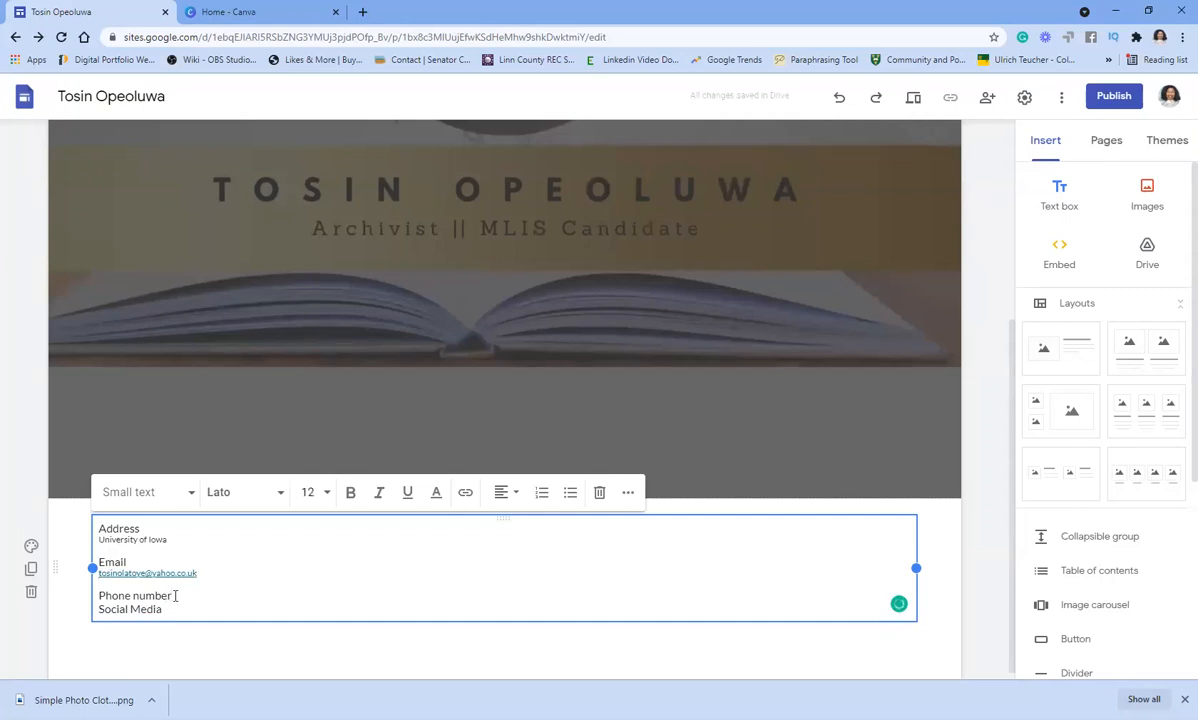
- Add the phone number under Phone number at size 9, with a blank line before Social Media
click(175, 595)
key(Return)
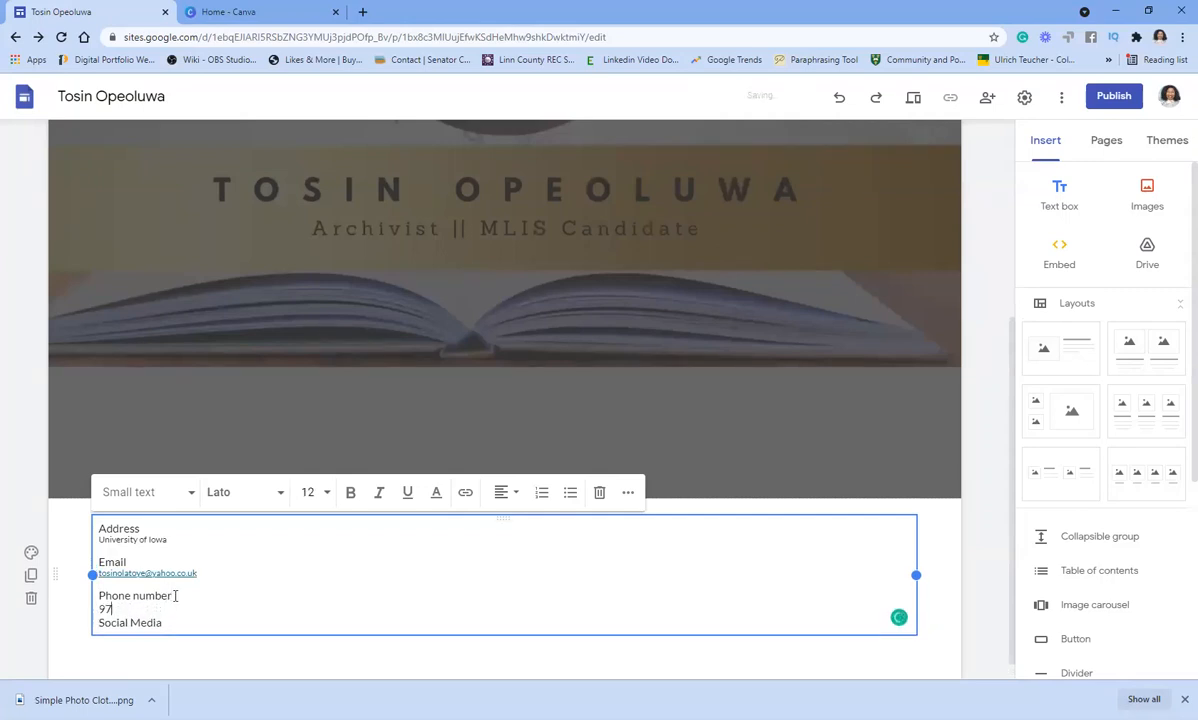
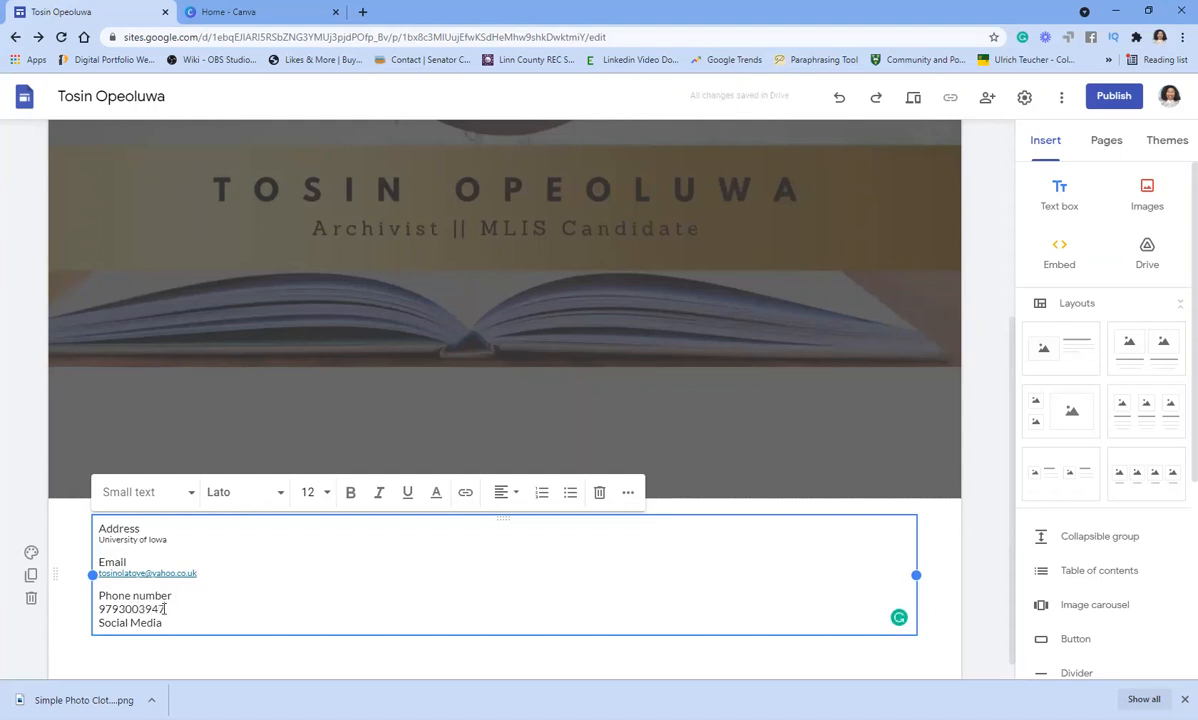
drag(165, 609, 97, 608)
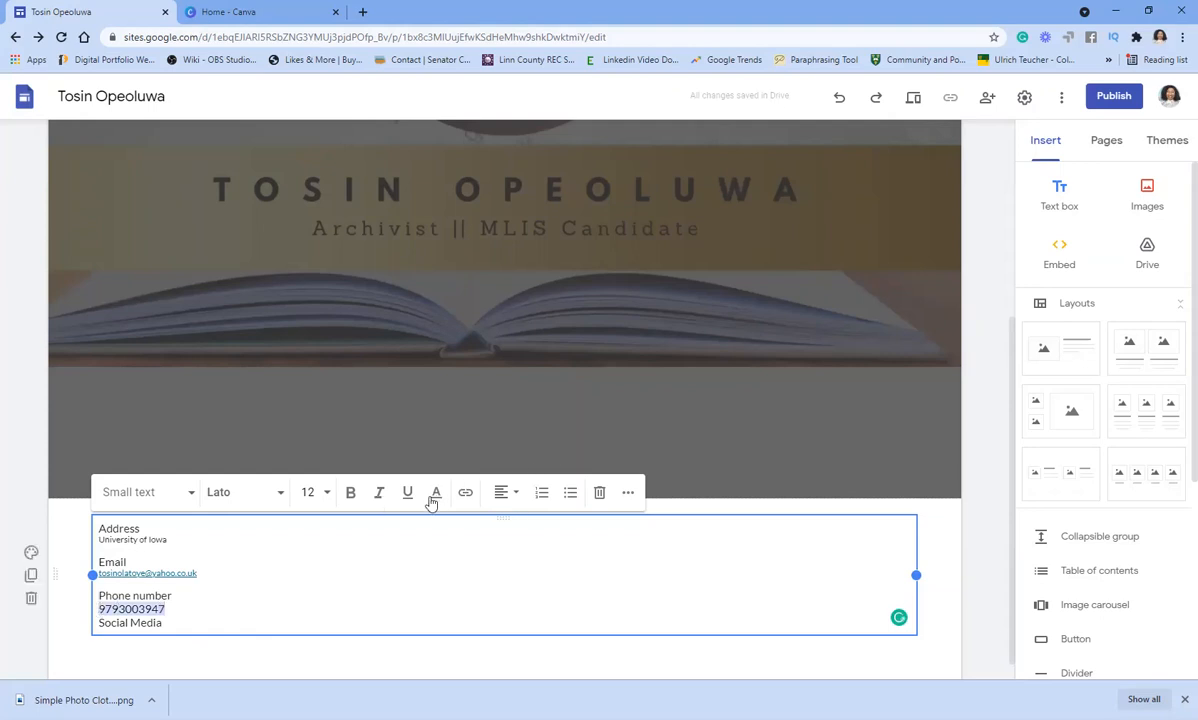
click(308, 492)
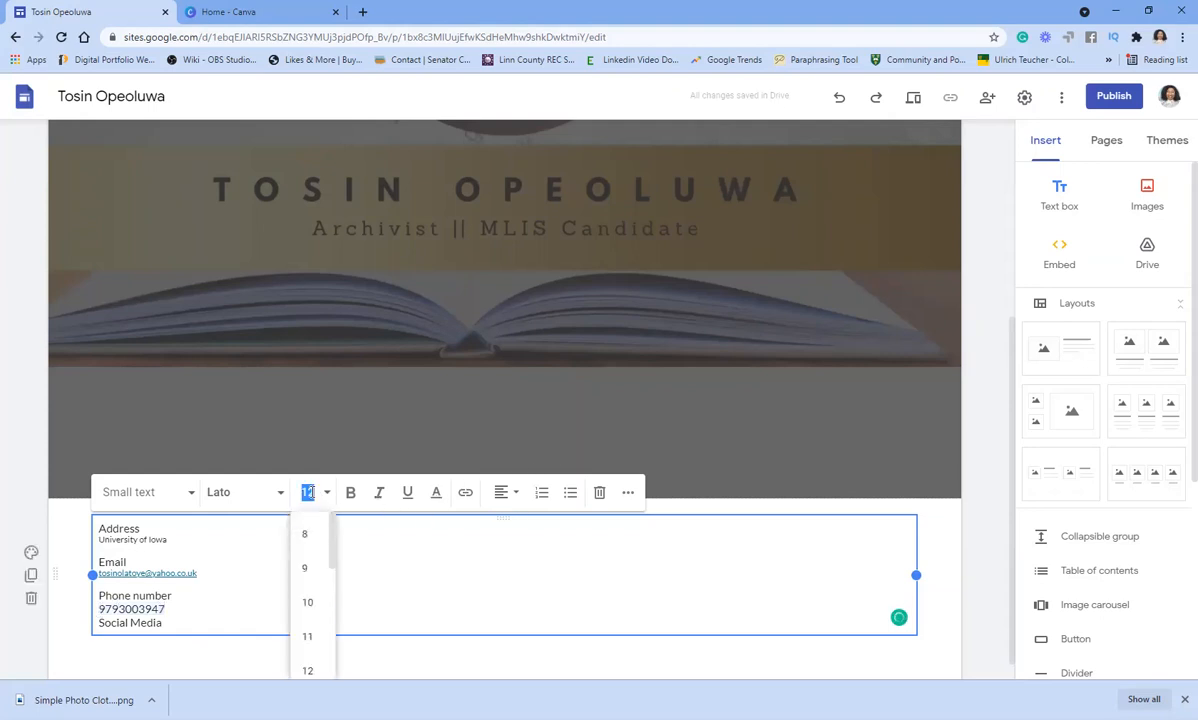
click(305, 567)
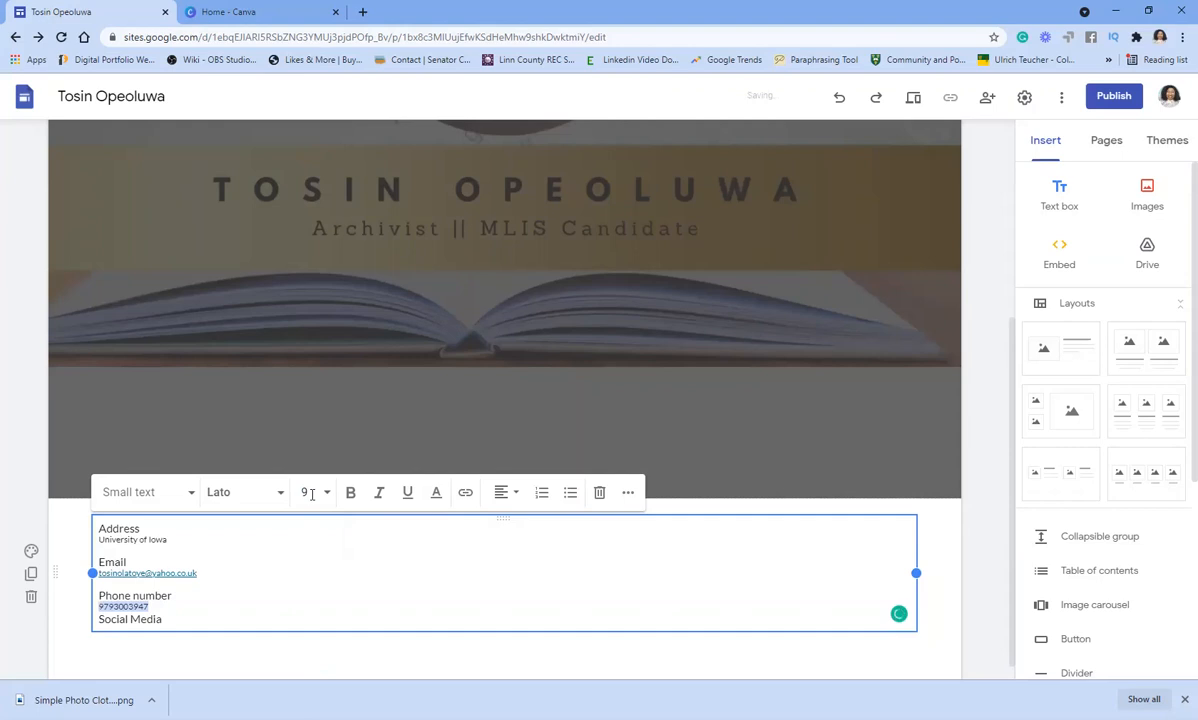
click(193, 610)
key(Return)
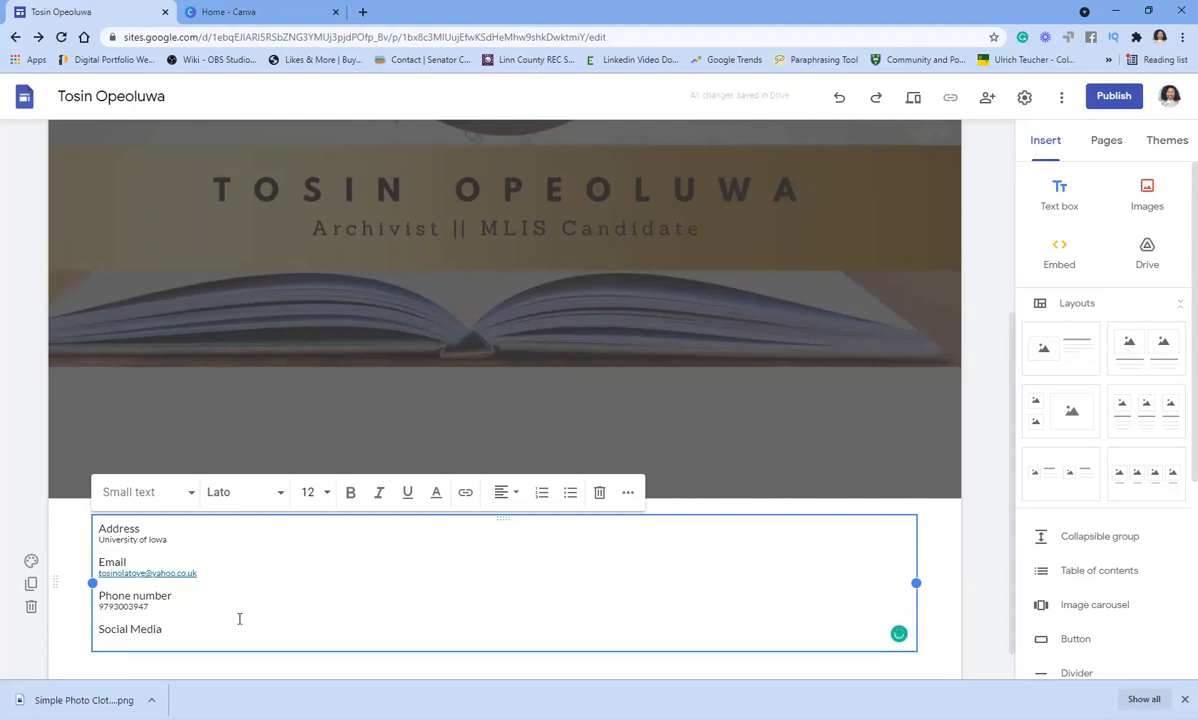
scroll(238, 618, down, 1)
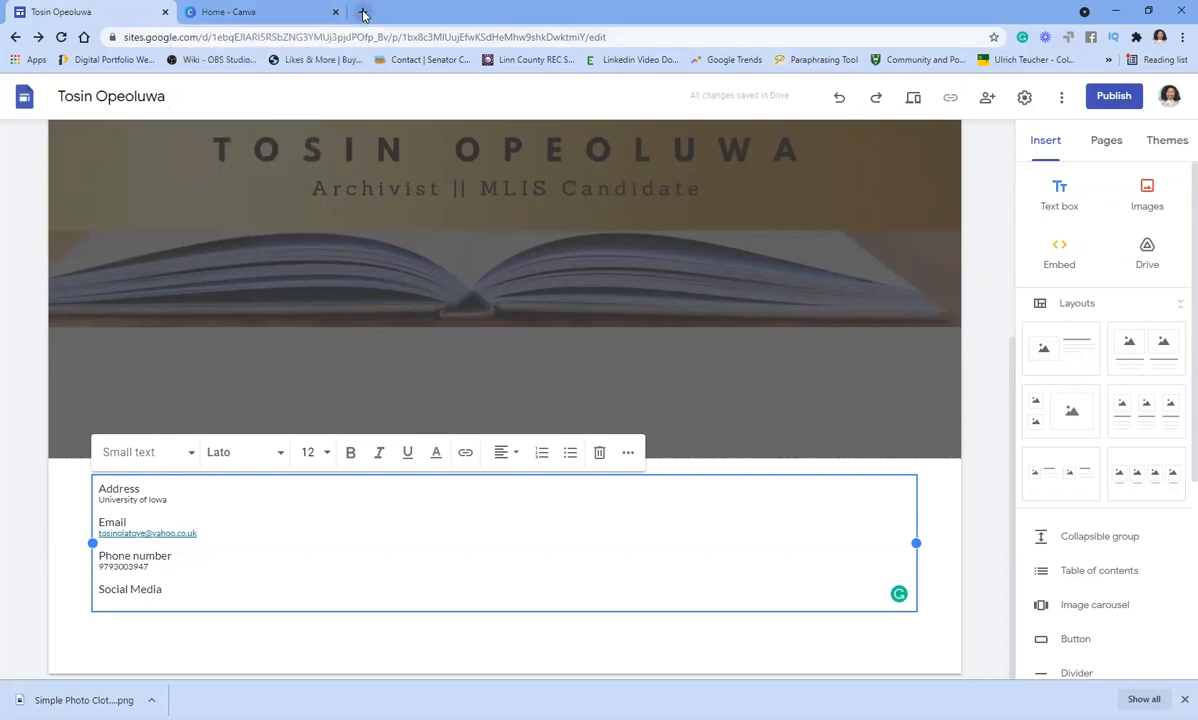
- Open your LinkedIn profile in a new Chrome tab and select its web address
click(363, 13)
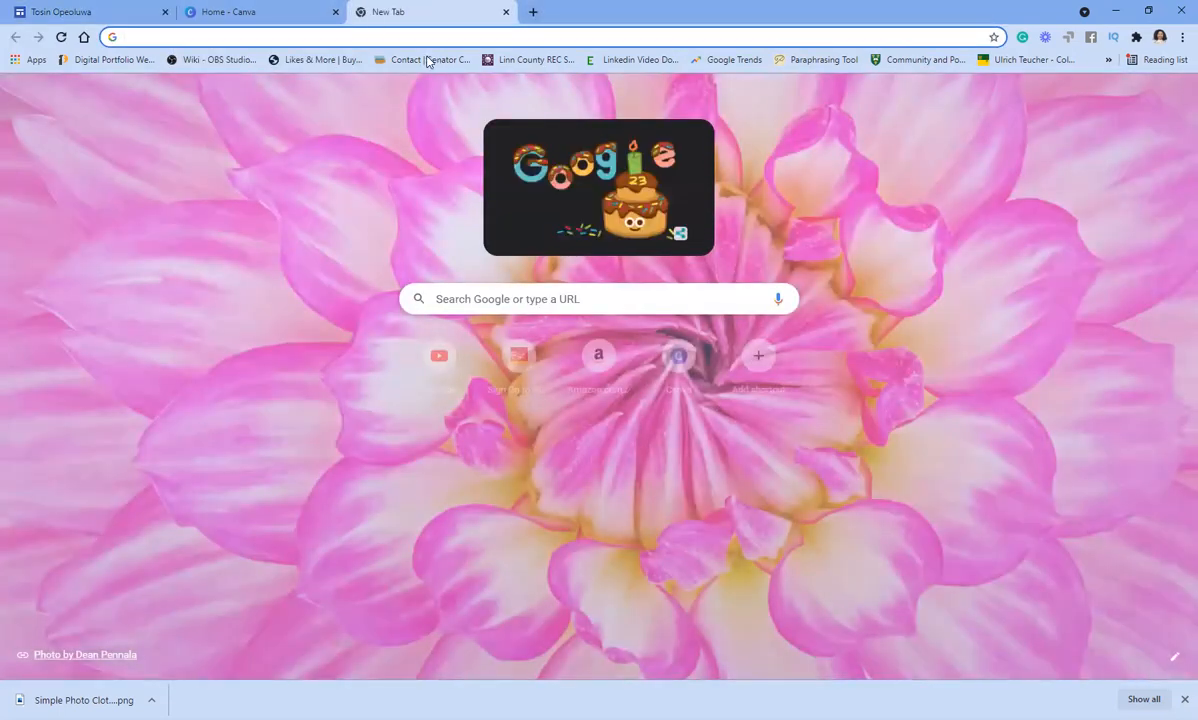
click(393, 35)
text(lib.uiowa.edu)
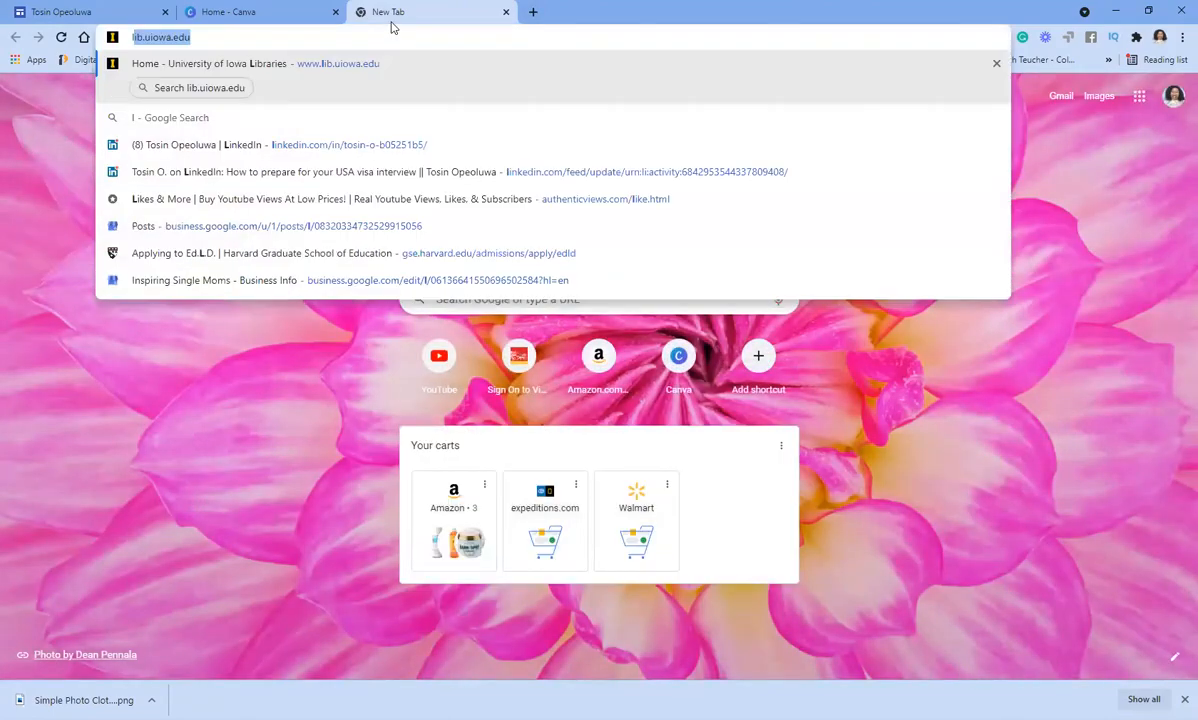
click(310, 152)
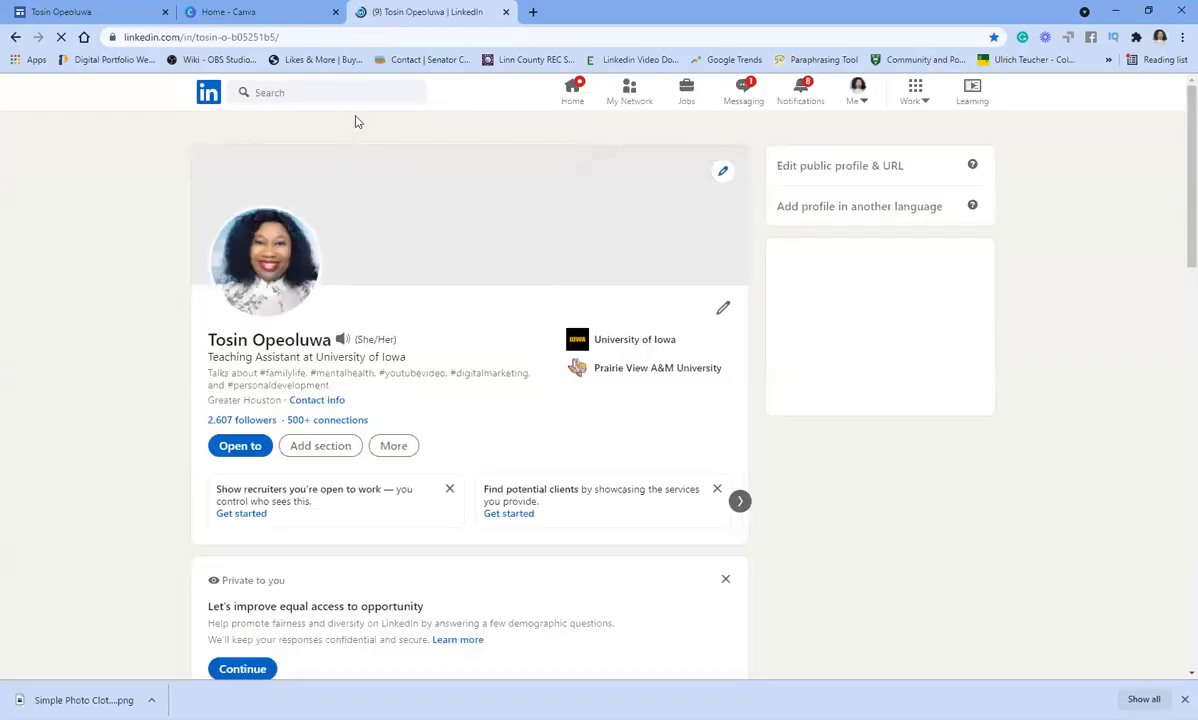
click(297, 36)
key(ctrl+c)
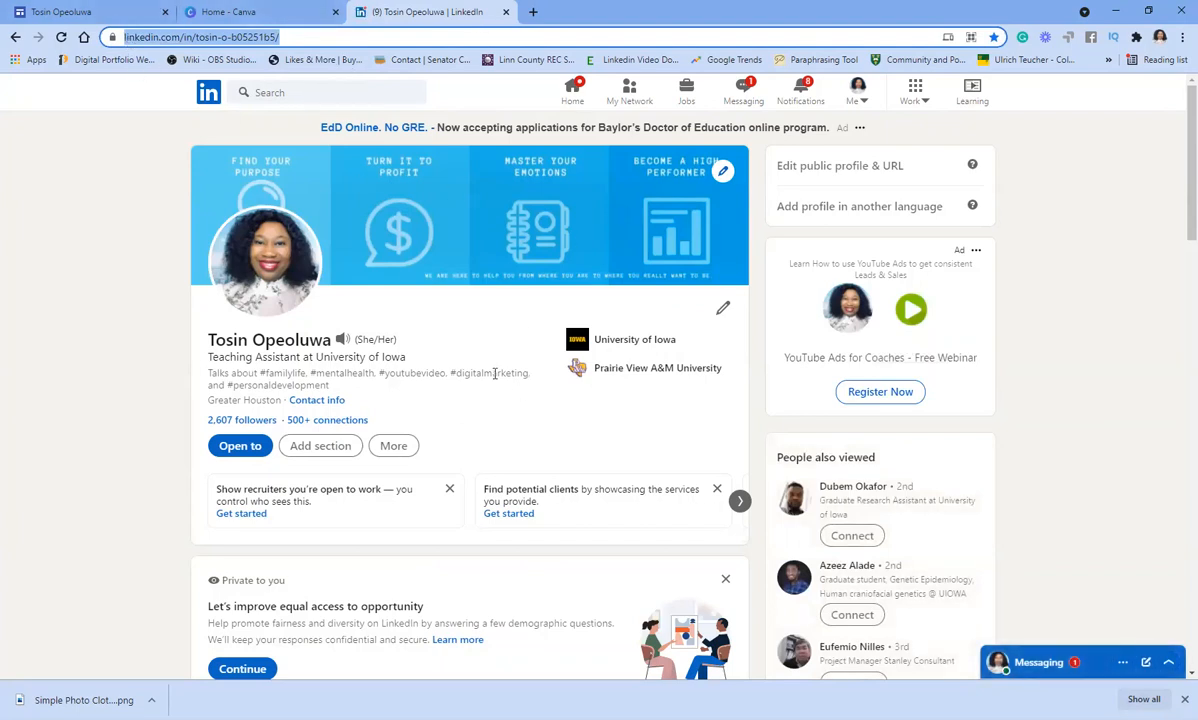
click(68, 13)
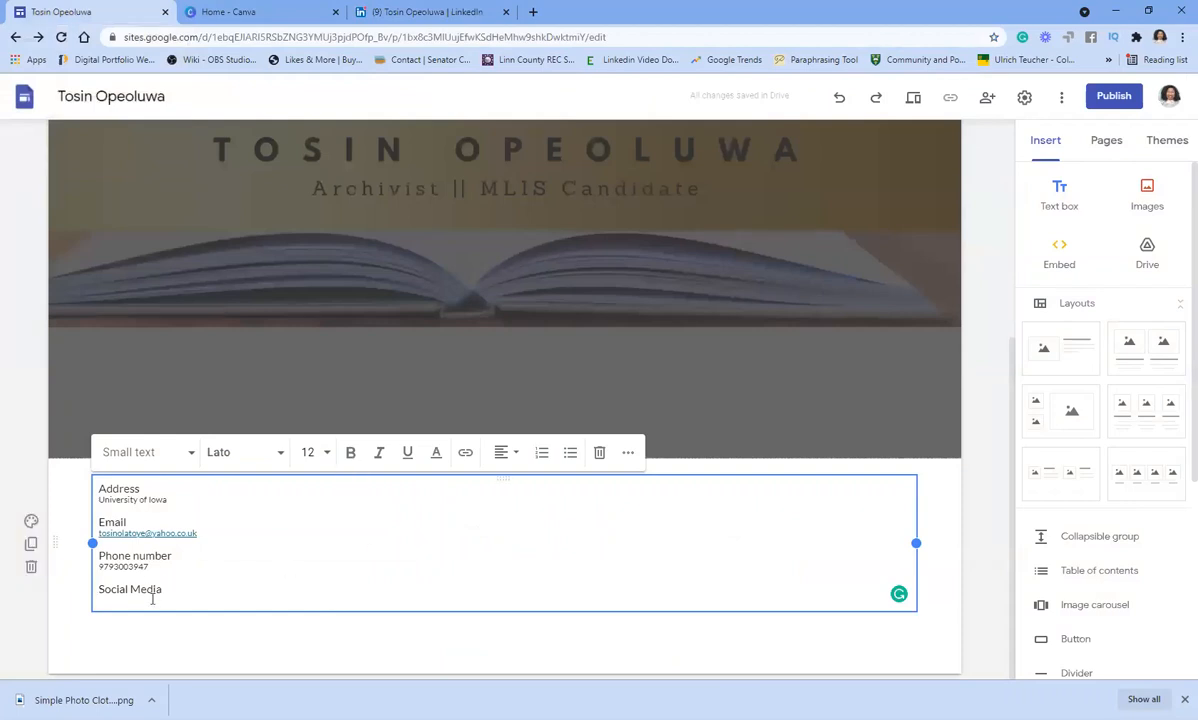
- Type 'LinkedIn' under Social Media and link it to the pasted LinkedIn profile URL
click(108, 600)
text(Li)
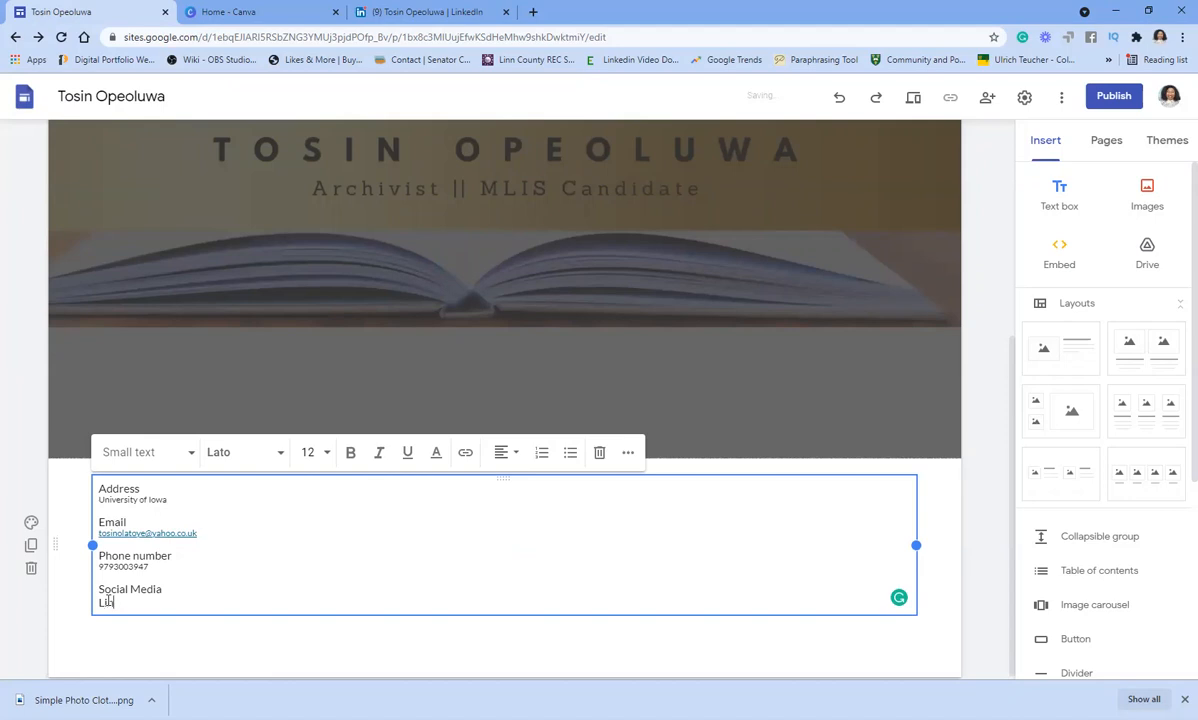
text(nkedIn)
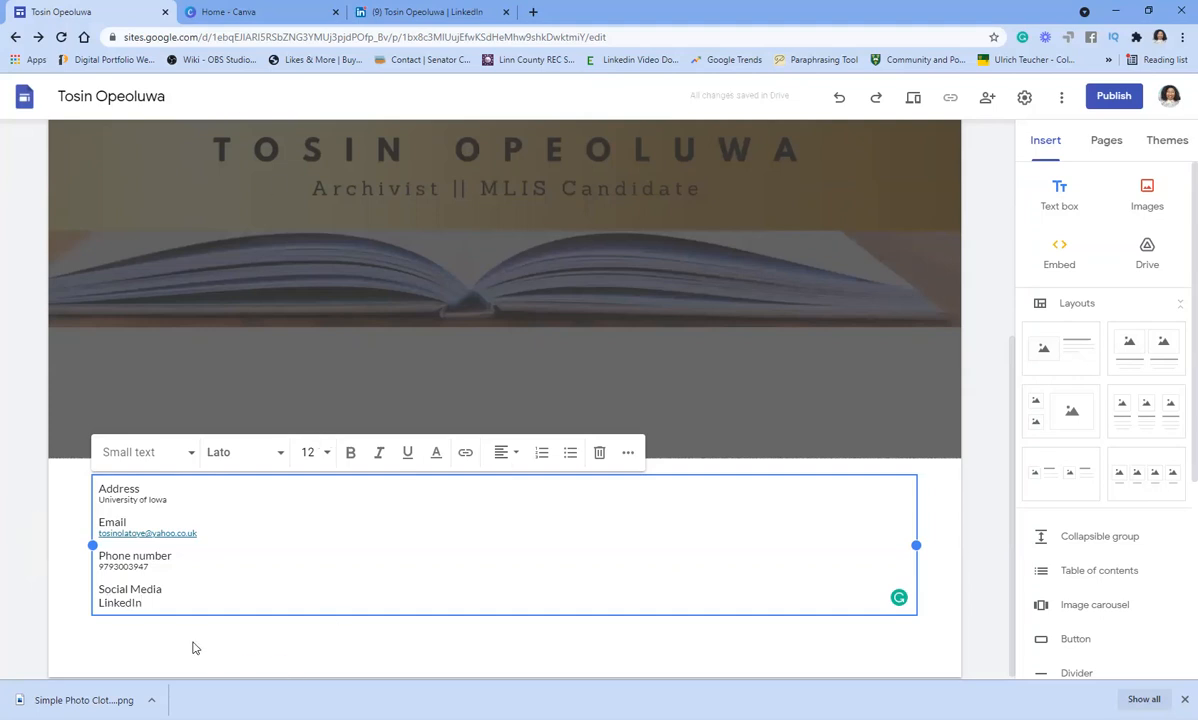
drag(141, 603, 85, 606)
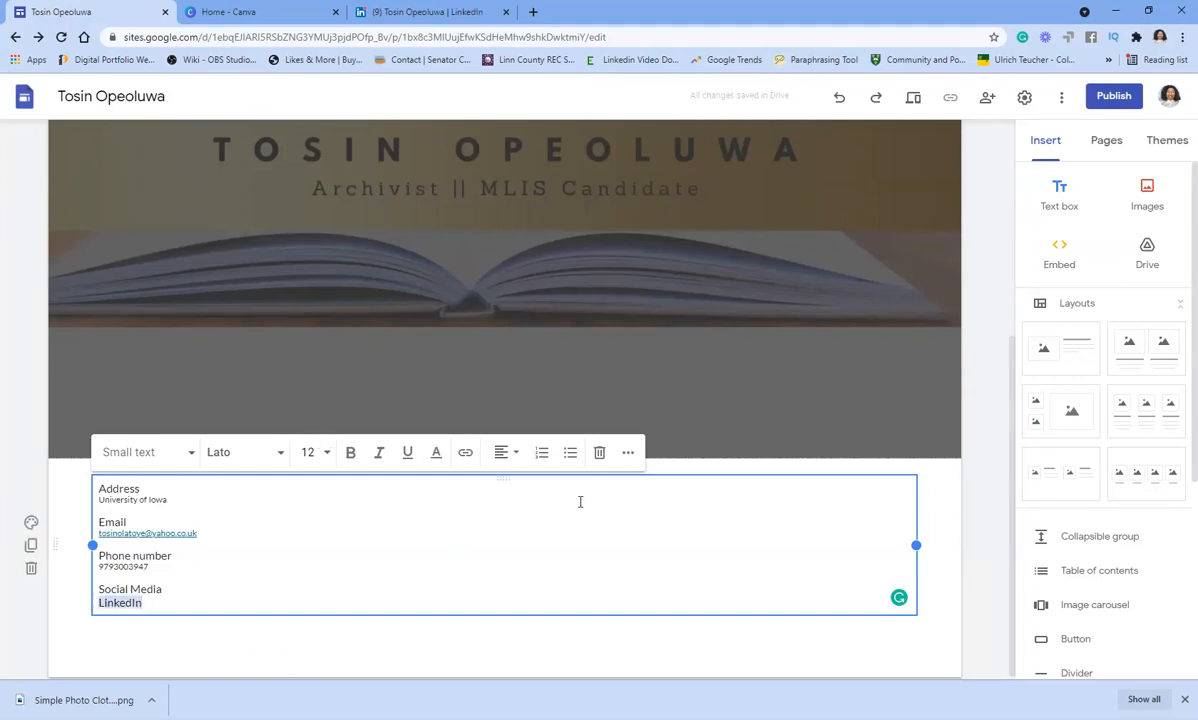
click(464, 454)
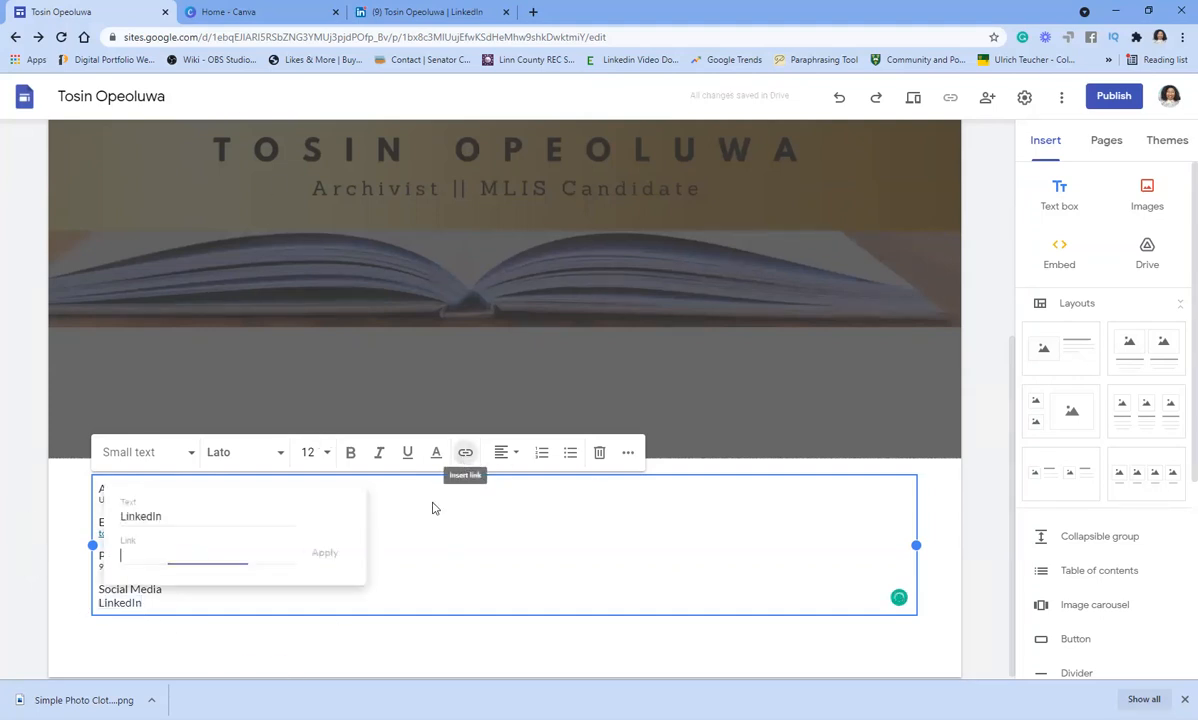
right_click(203, 555)
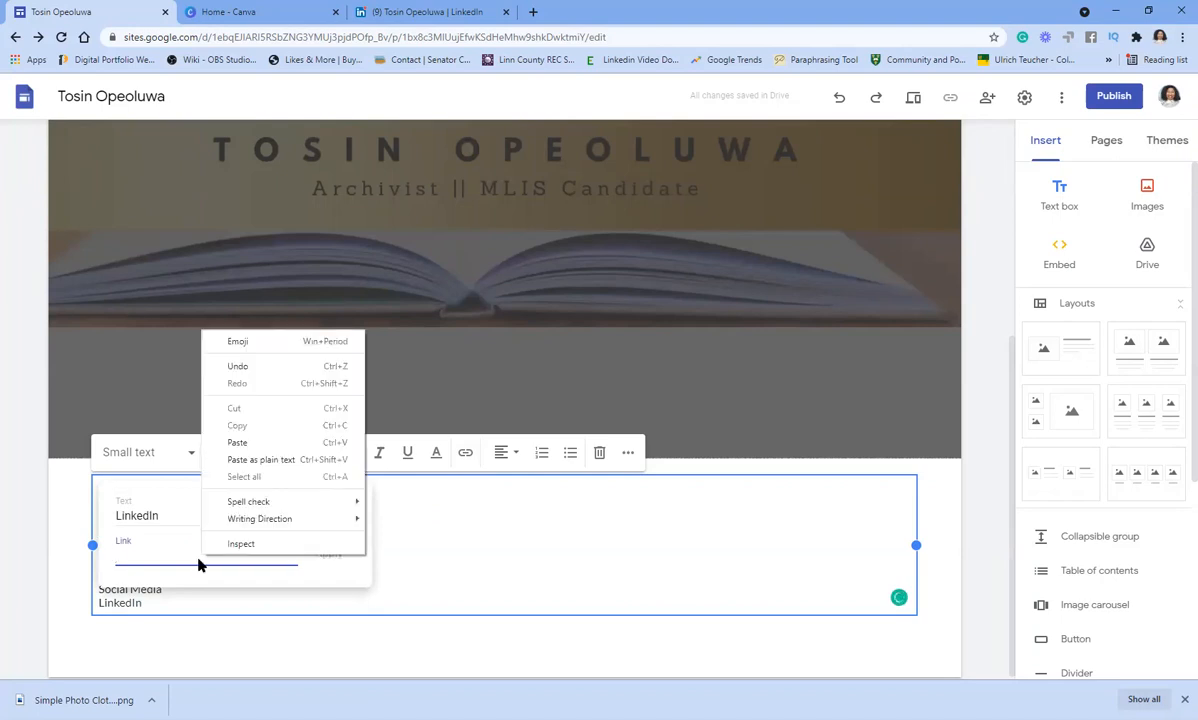
click(245, 459)
click(327, 555)
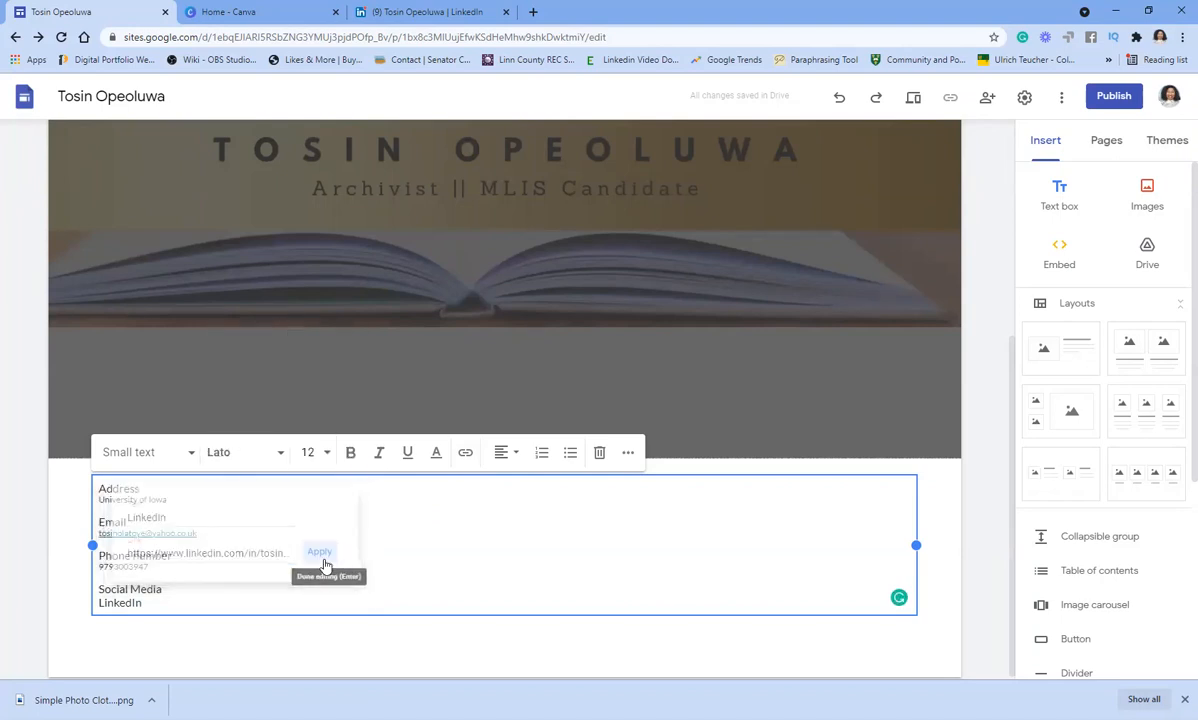
- Set the LinkedIn link to font size 9 and start a new line below it
drag(143, 603, 101, 603)
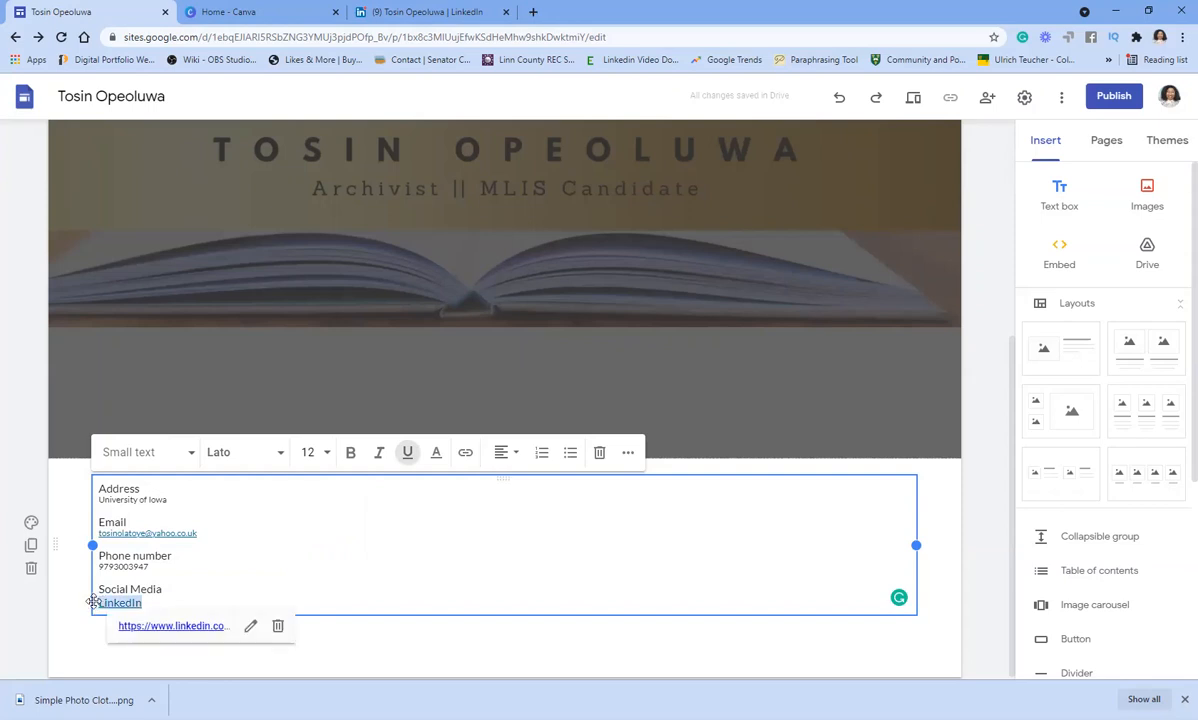
click(308, 452)
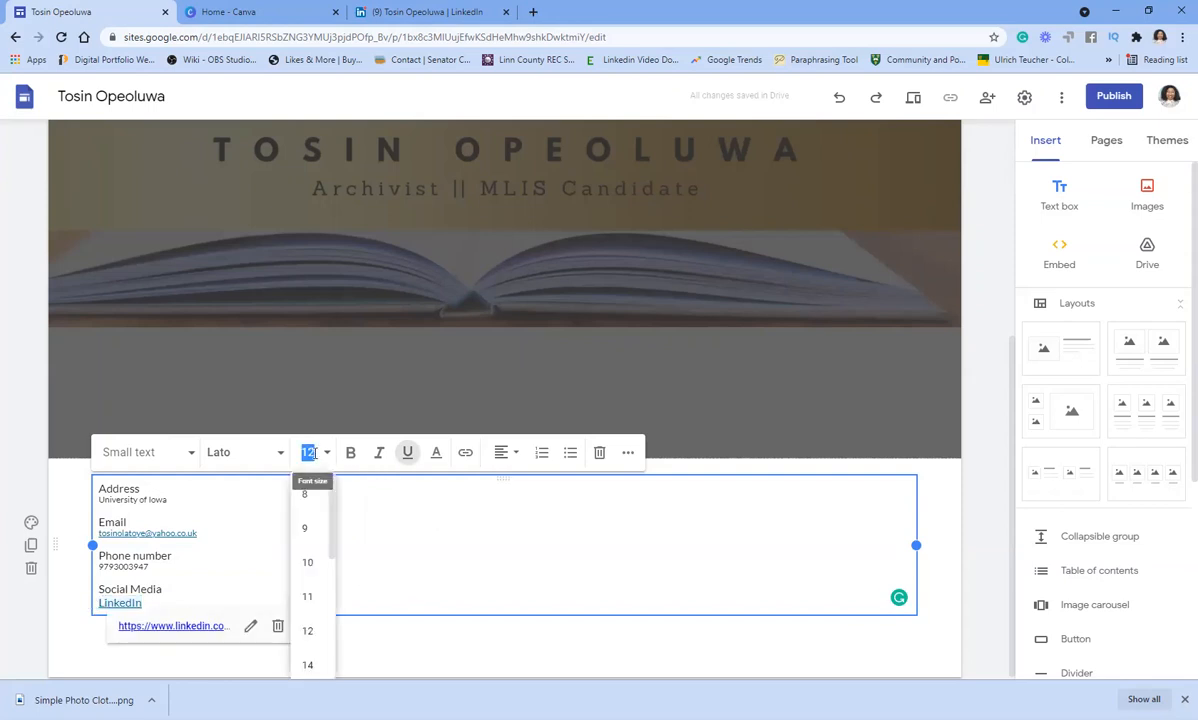
text(9)
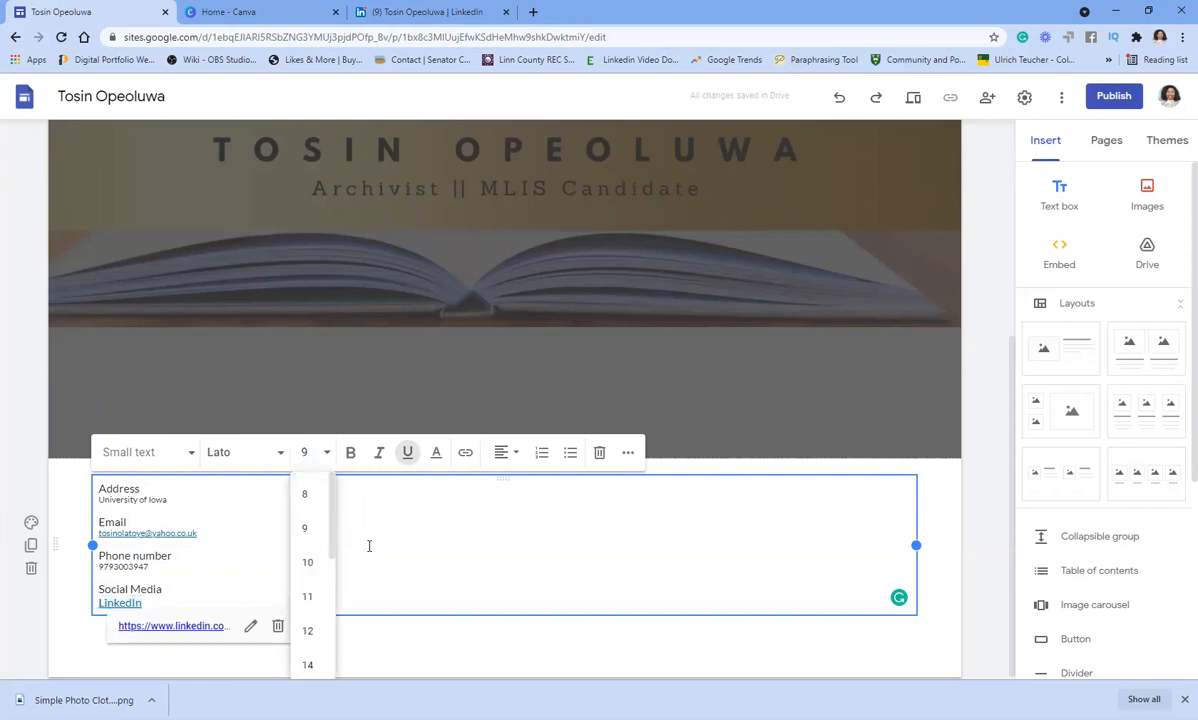
key(Return)
click(243, 588)
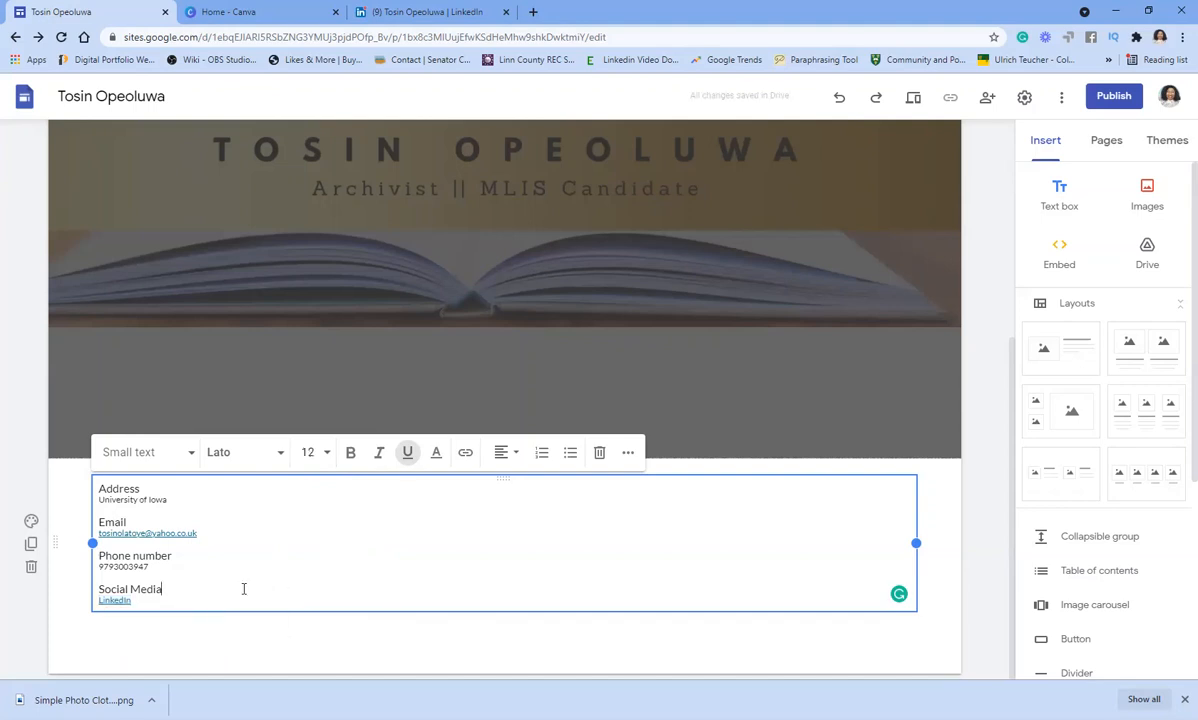
click(195, 598)
key(Return)
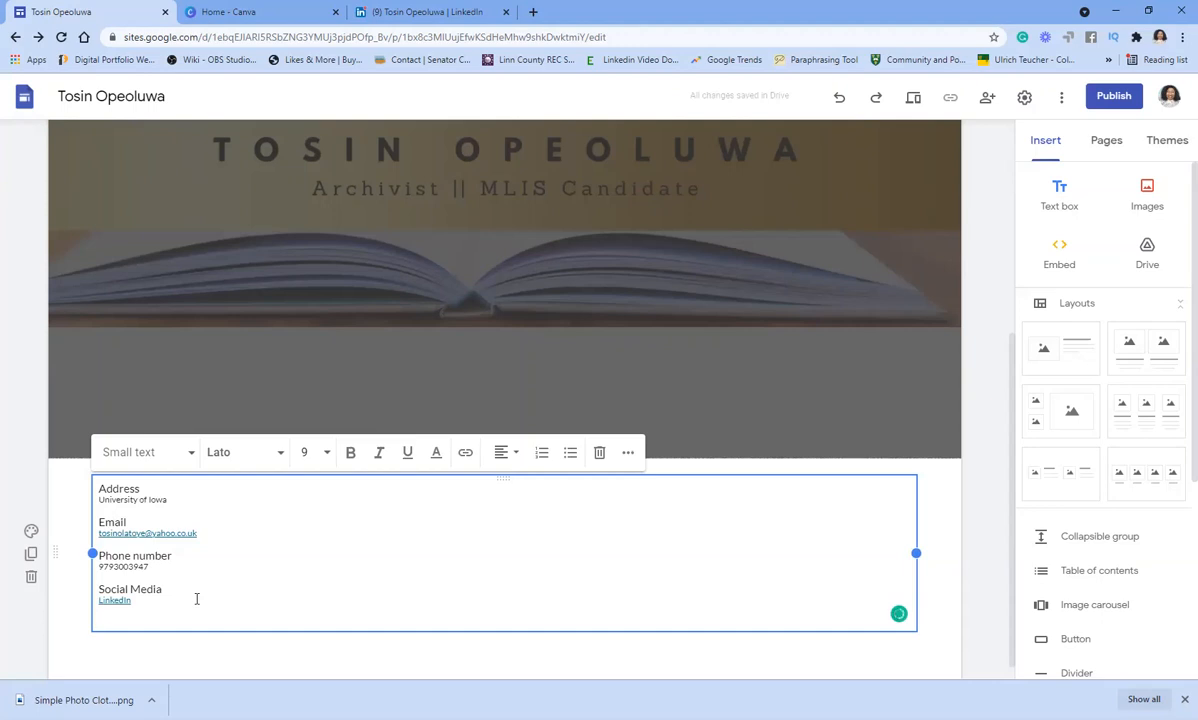
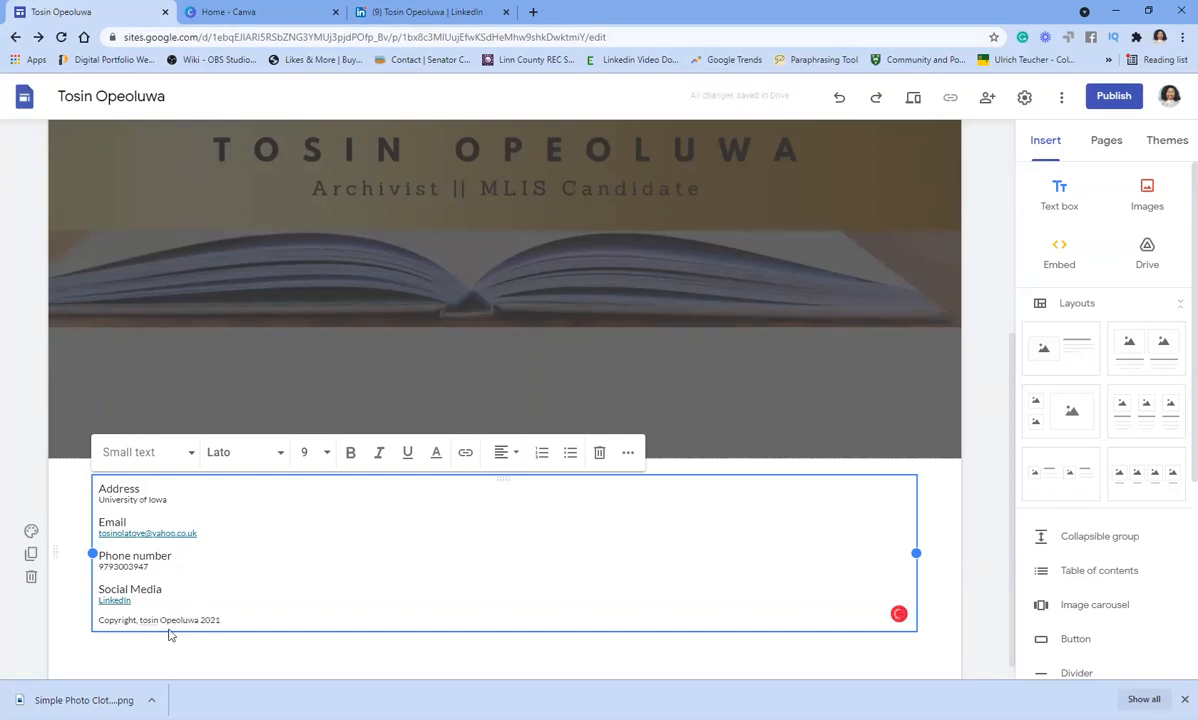
- Add a copyright line with the owner's name and year, capitalising the first name
mouse_move(147, 622)
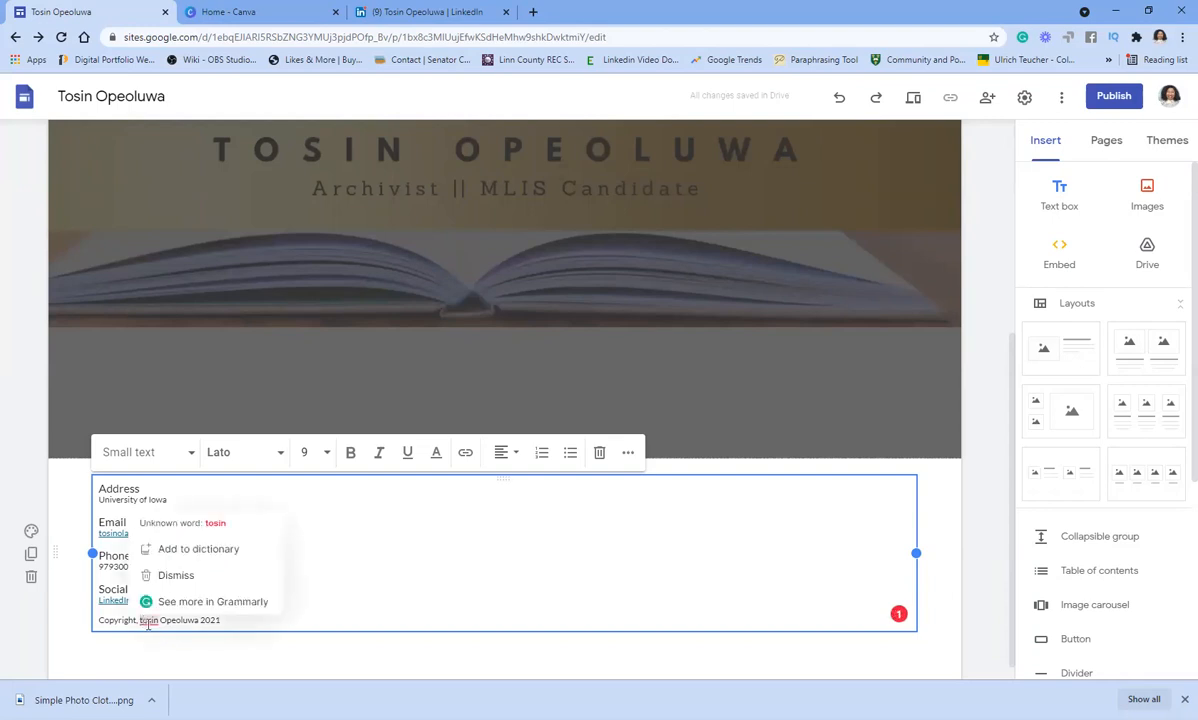
key(BackSpace)
text(T)
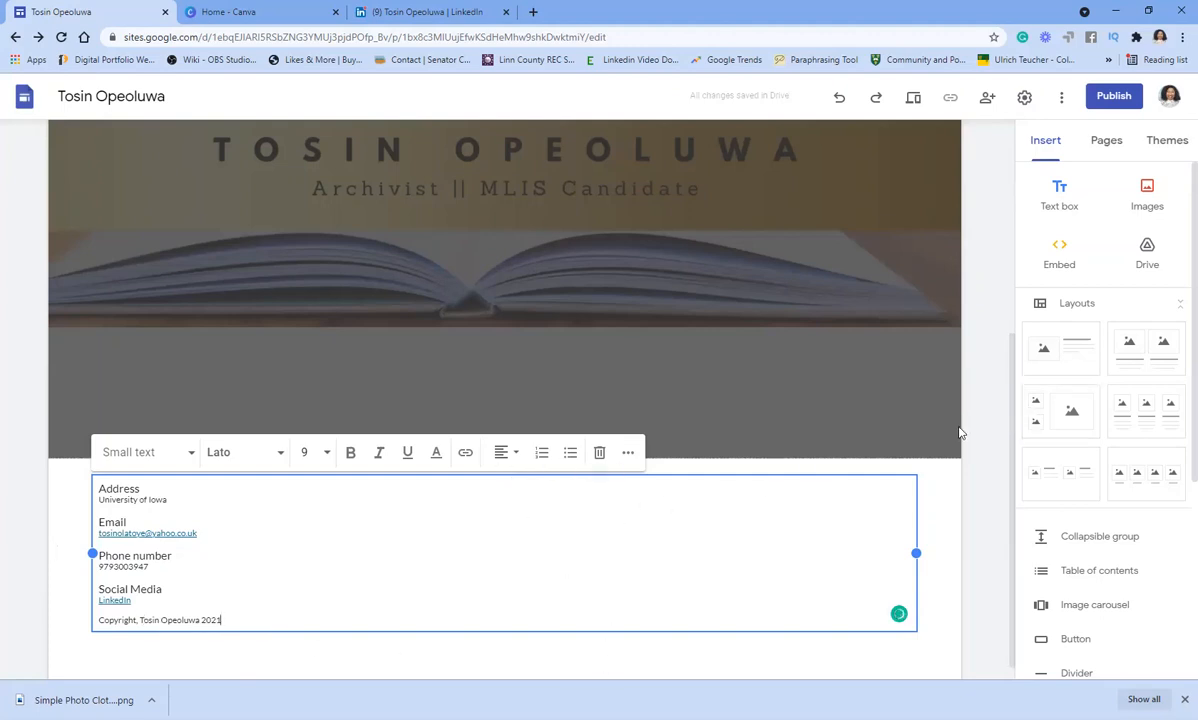
click(872, 428)
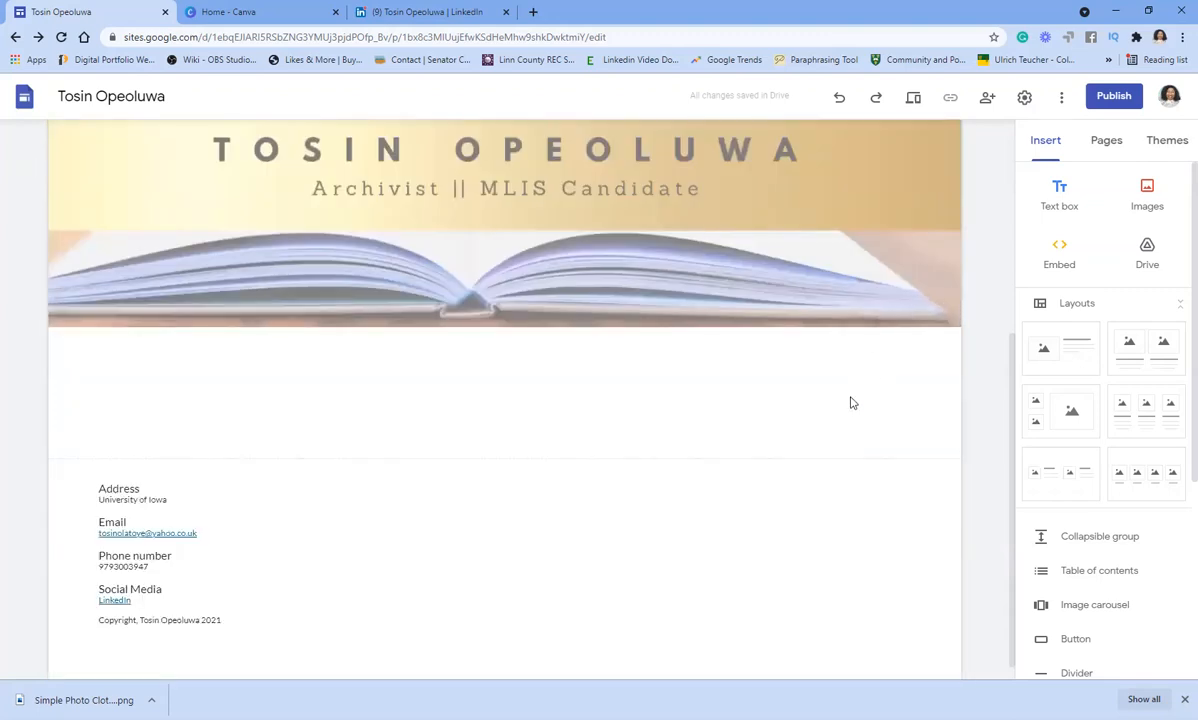
- Insert a divider section below the header banner
click(1071, 680)
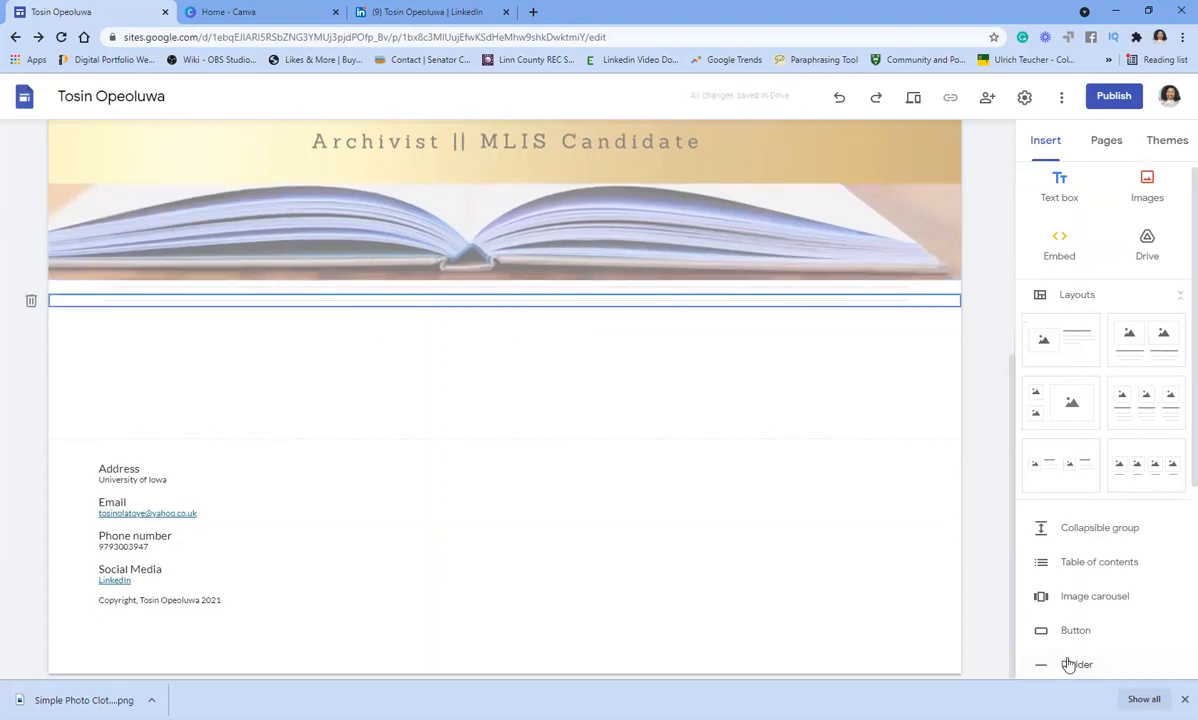
click(725, 360)
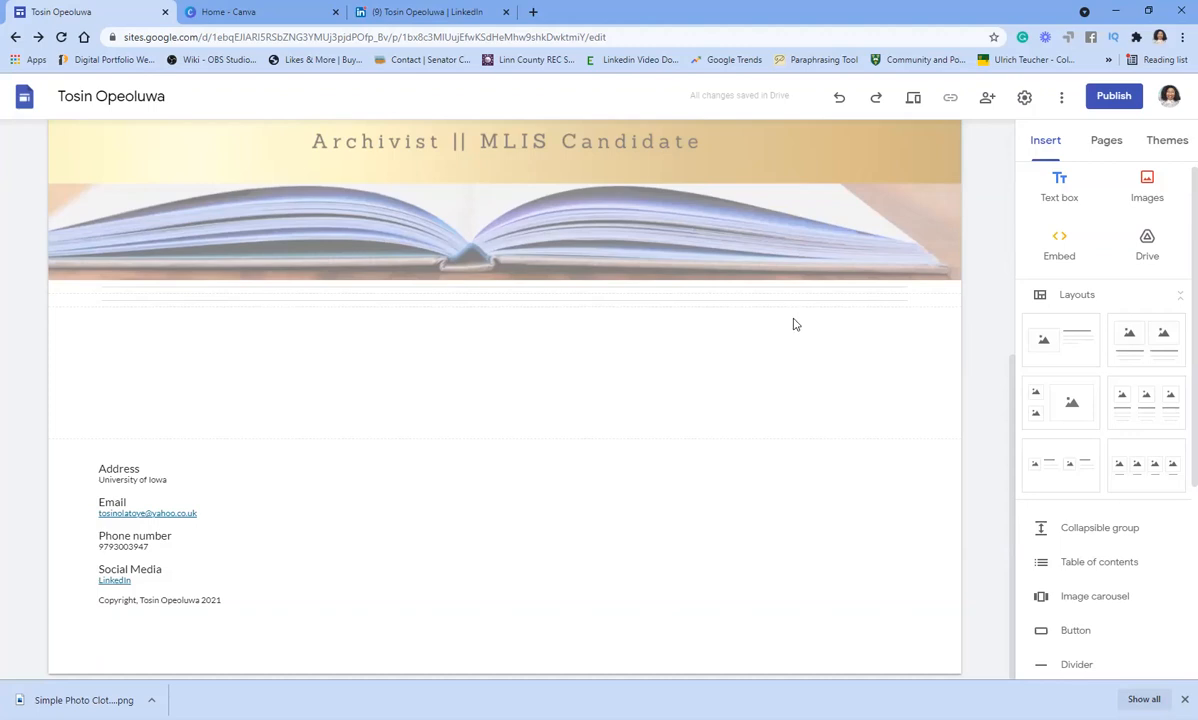
- Add a centred 'Bio' heading in Title style
click(1058, 194)
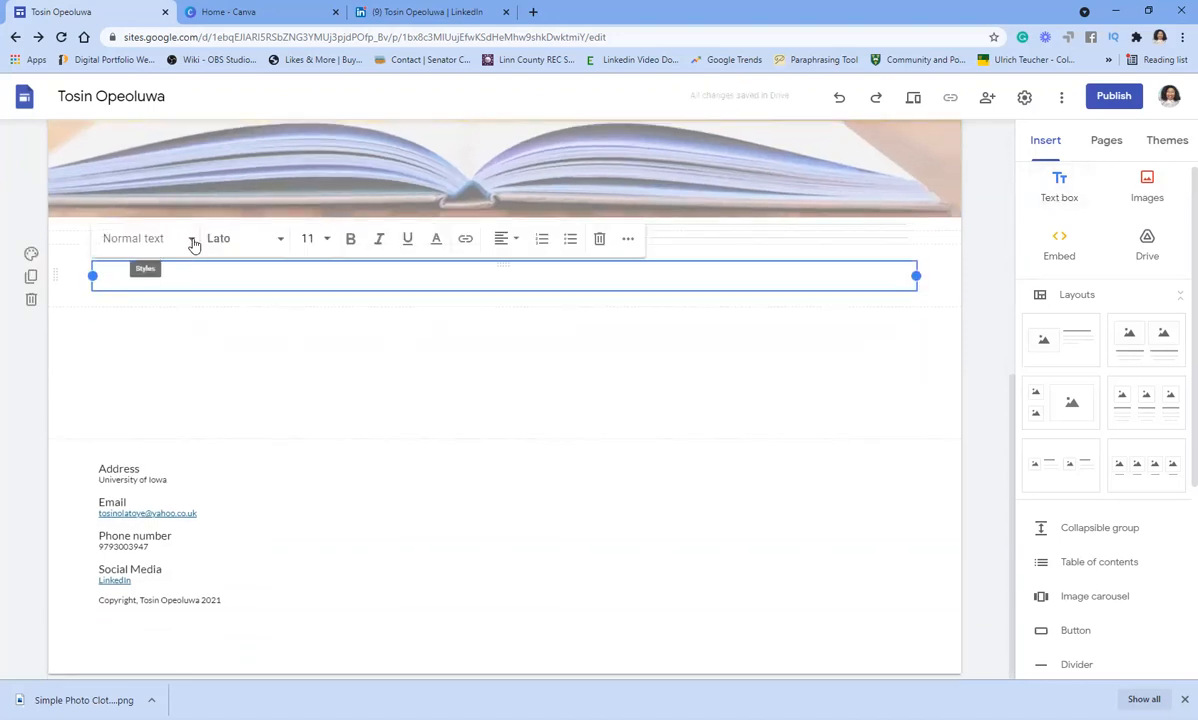
click(192, 241)
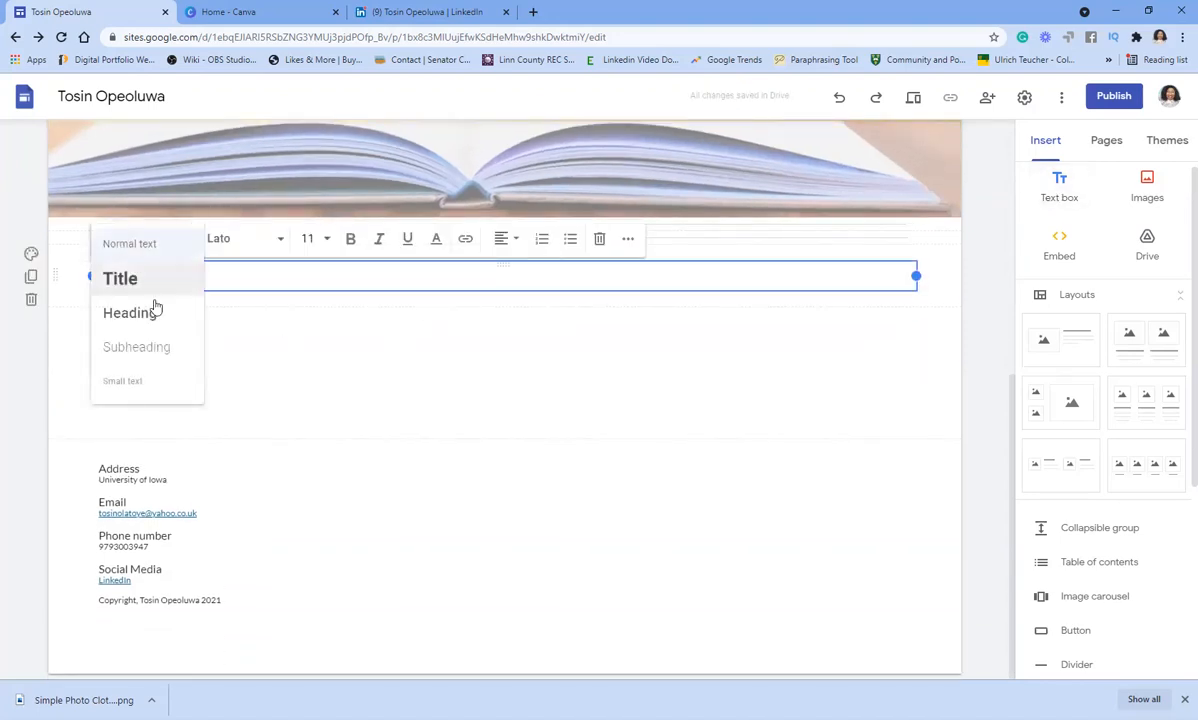
click(135, 280)
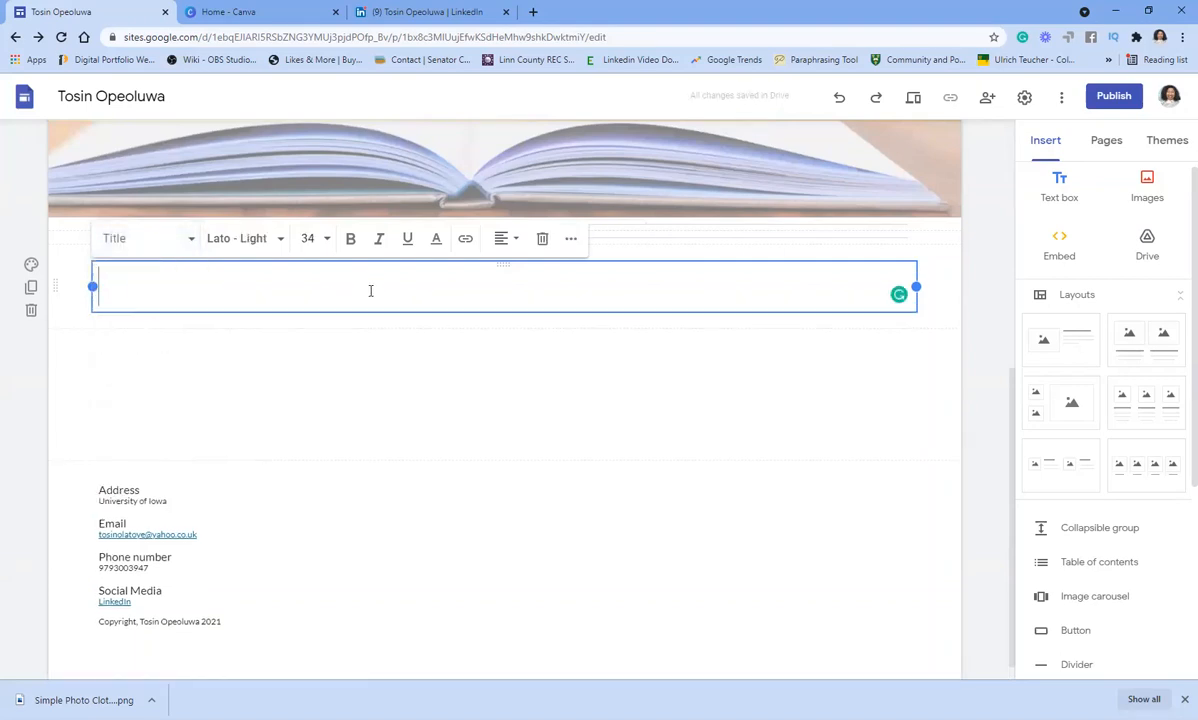
text(Bio)
click(516, 238)
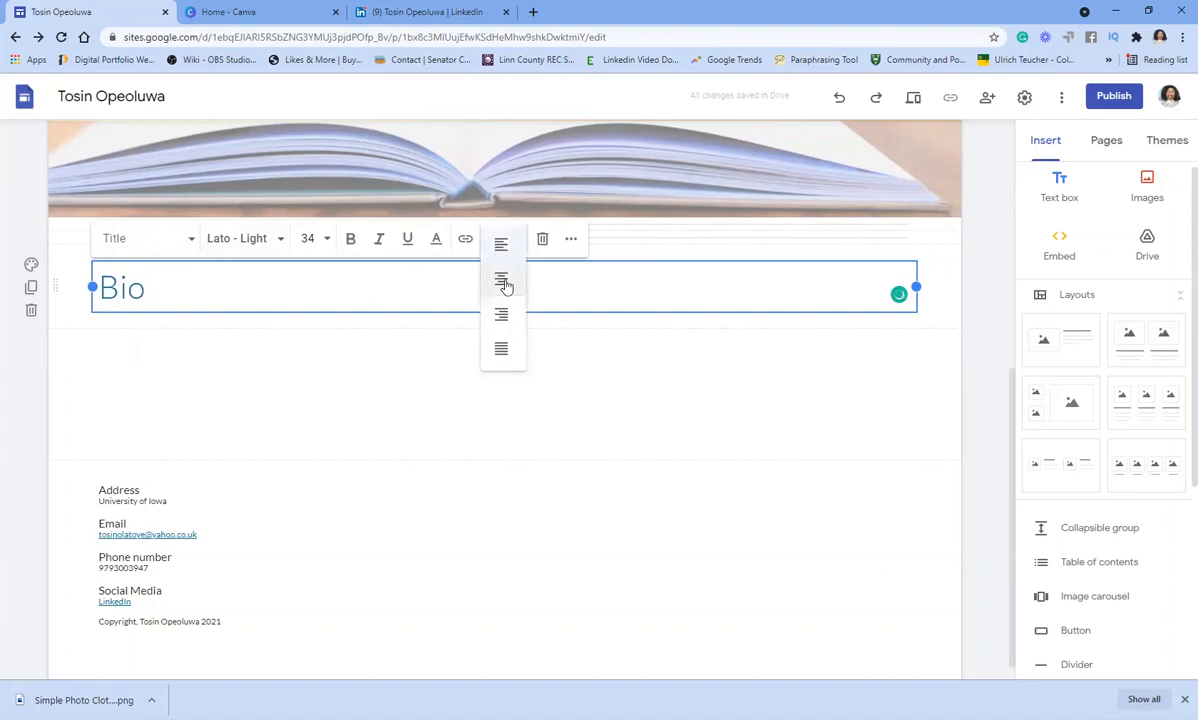
click(502, 277)
- Add an empty text box beneath the Bio title
click(560, 343)
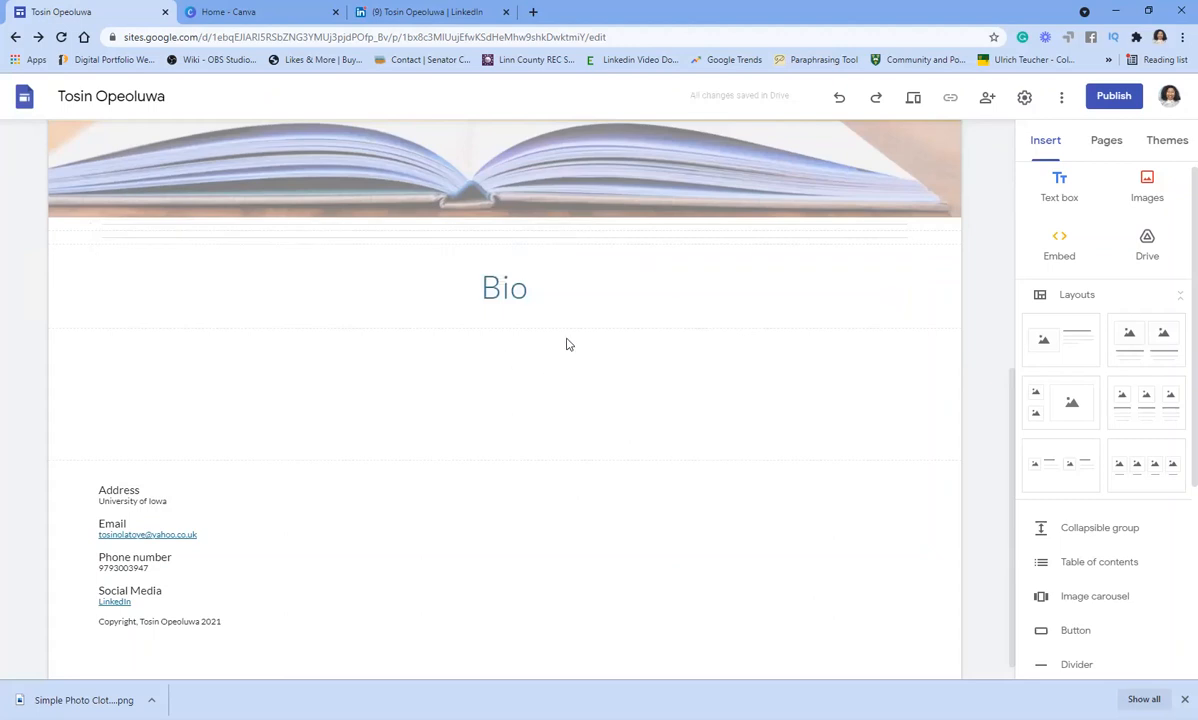
click(556, 298)
click(668, 412)
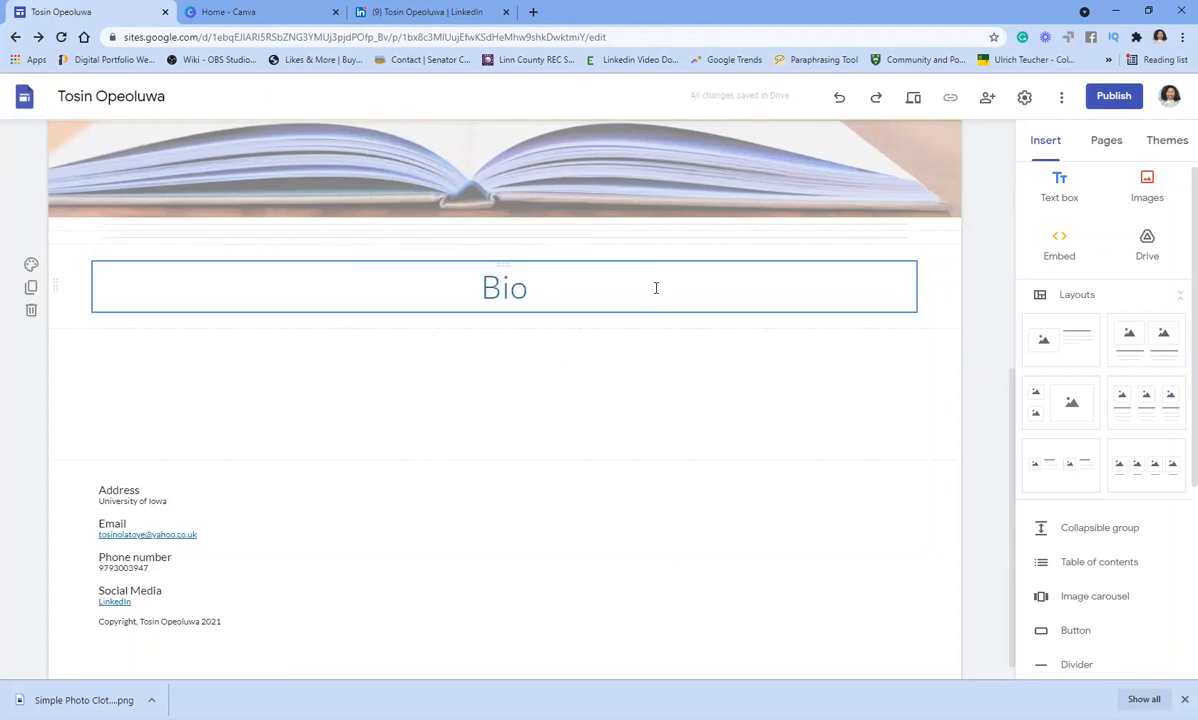
click(655, 286)
click(1057, 185)
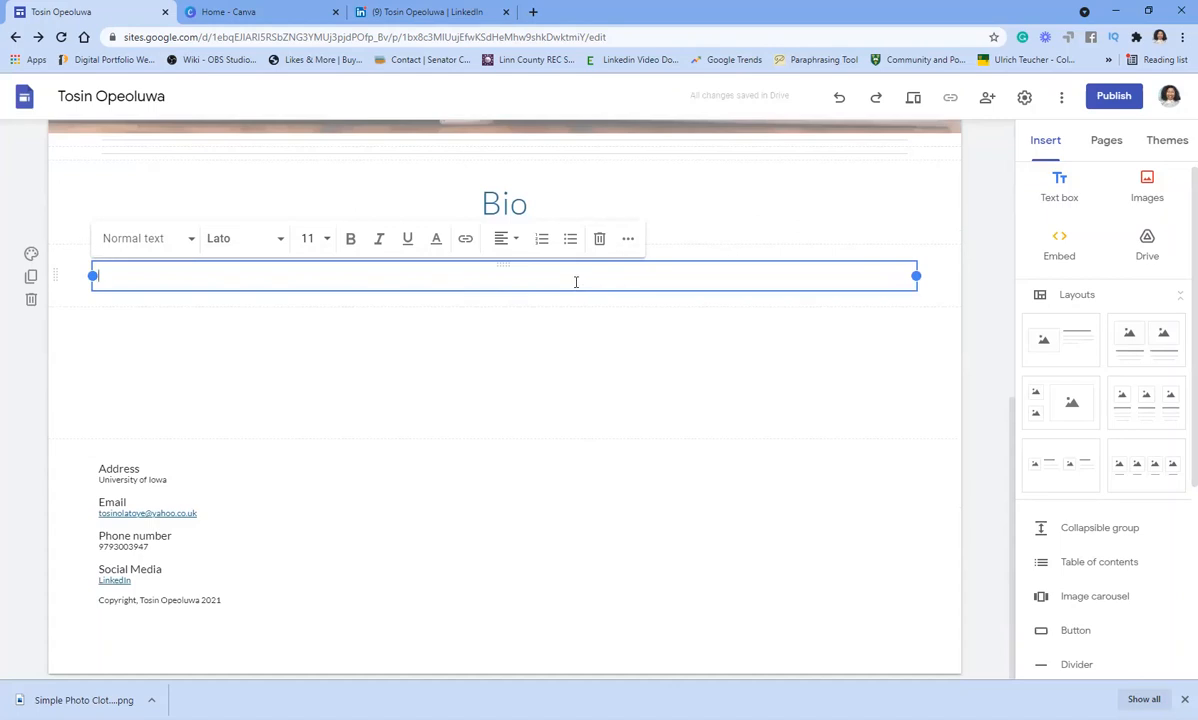
- Fill the Bio text box with placeholder text and add another empty text box below
text(j)
text(fjjgjlkhl;jlj'l;')
text(;';k;')
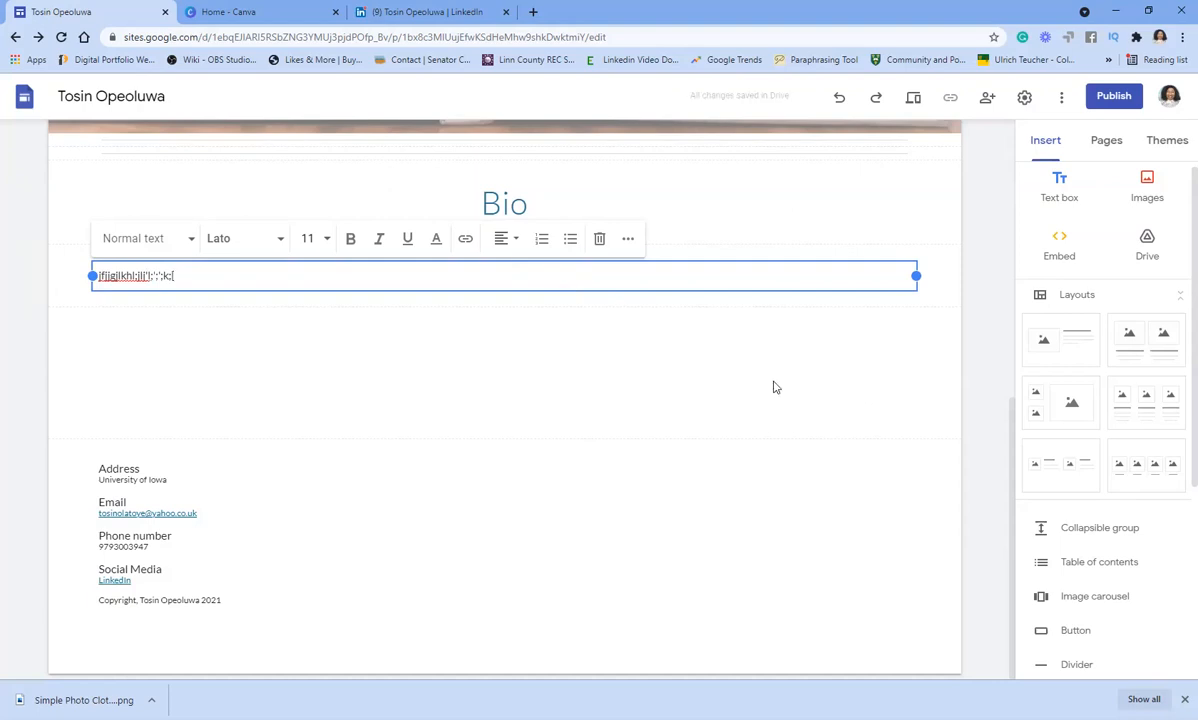
click(770, 358)
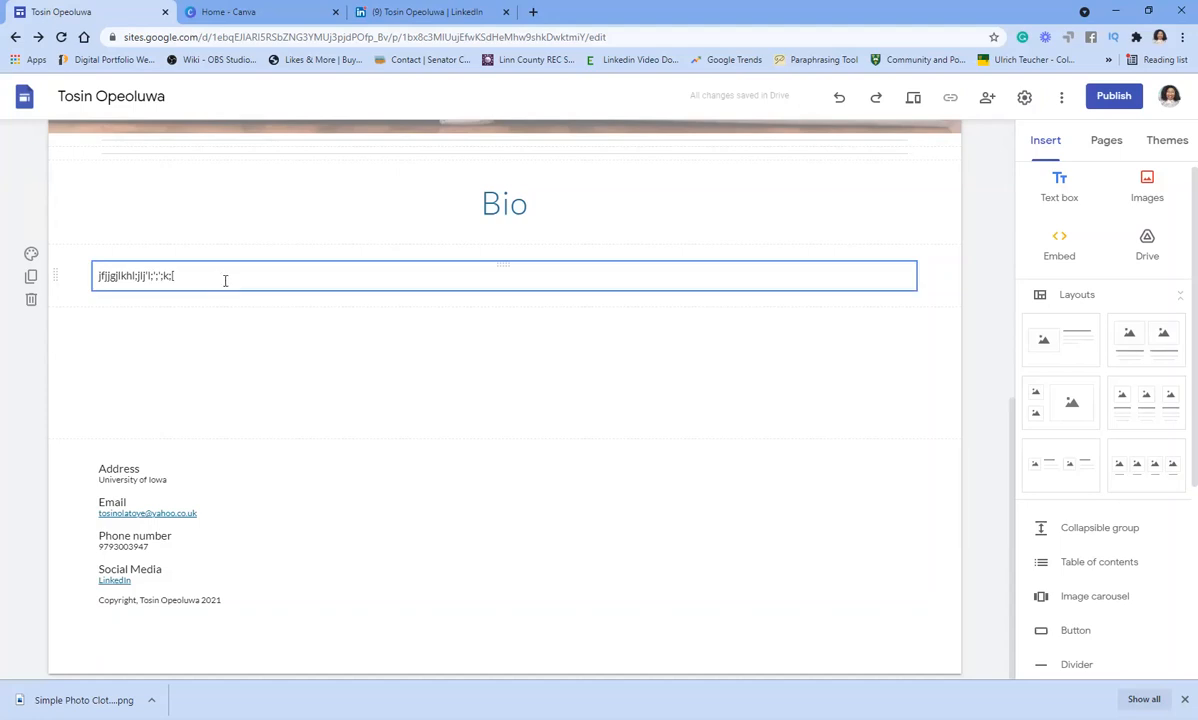
click(1059, 186)
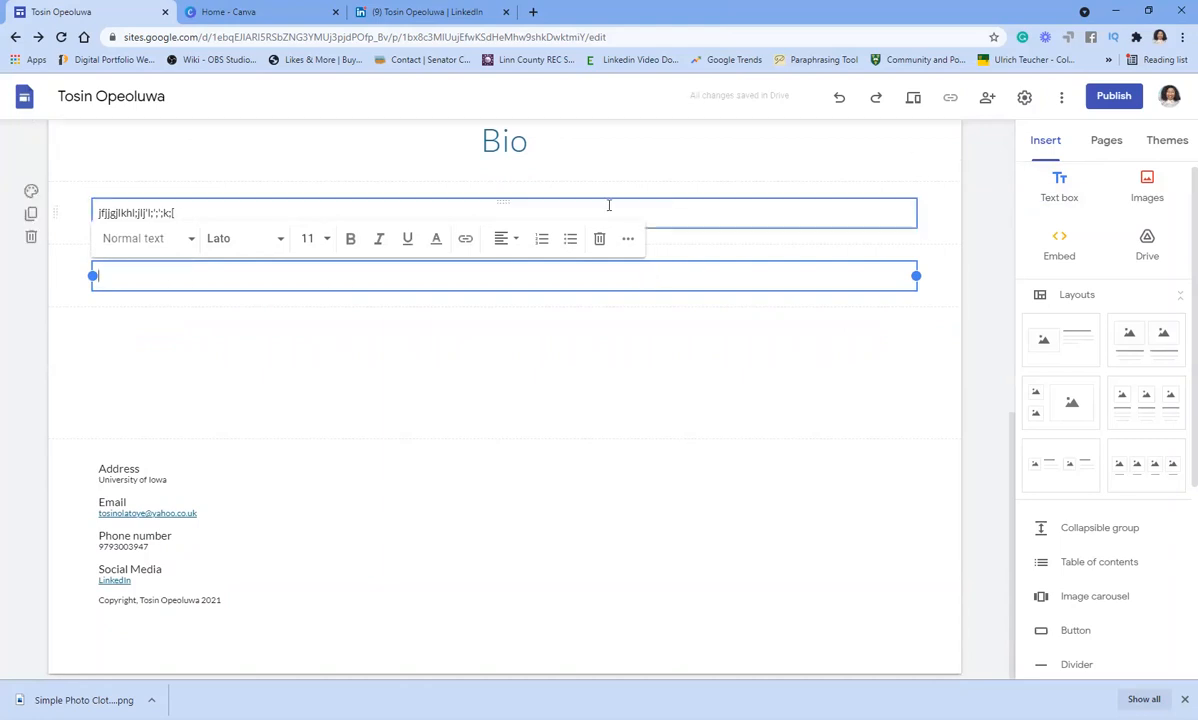
- Insert a divider line between the Bio placeholder text and the empty text box
scroll(553, 328, up, 1)
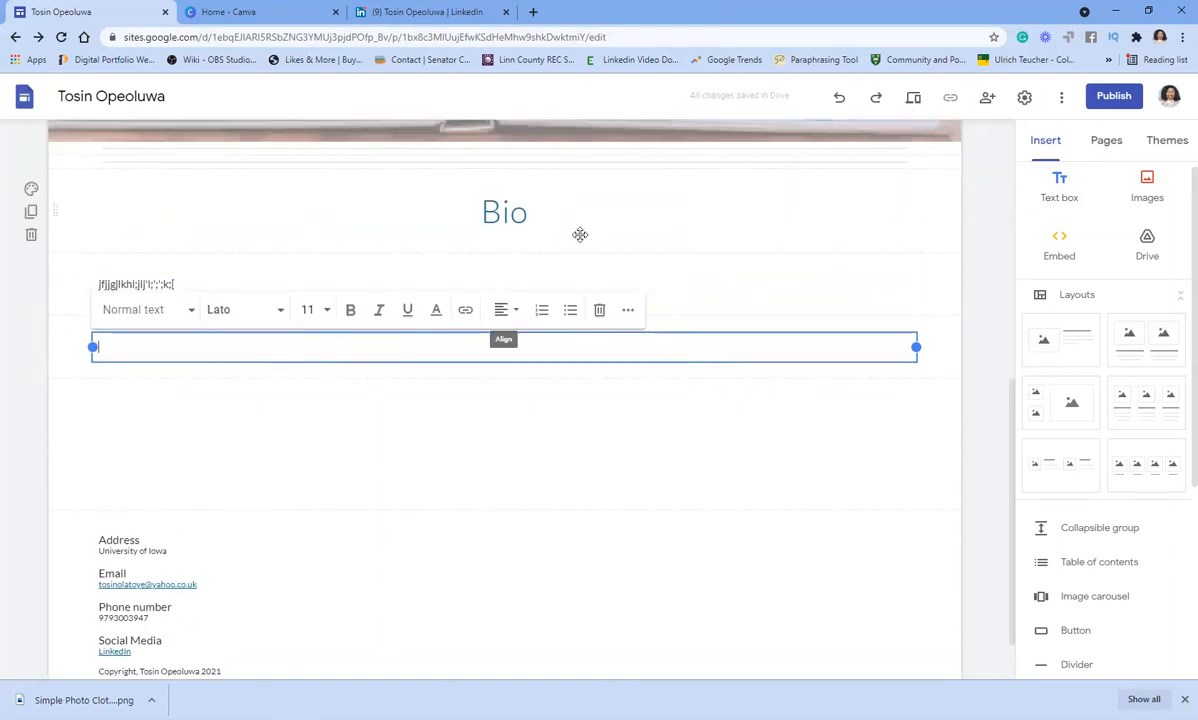
click(548, 219)
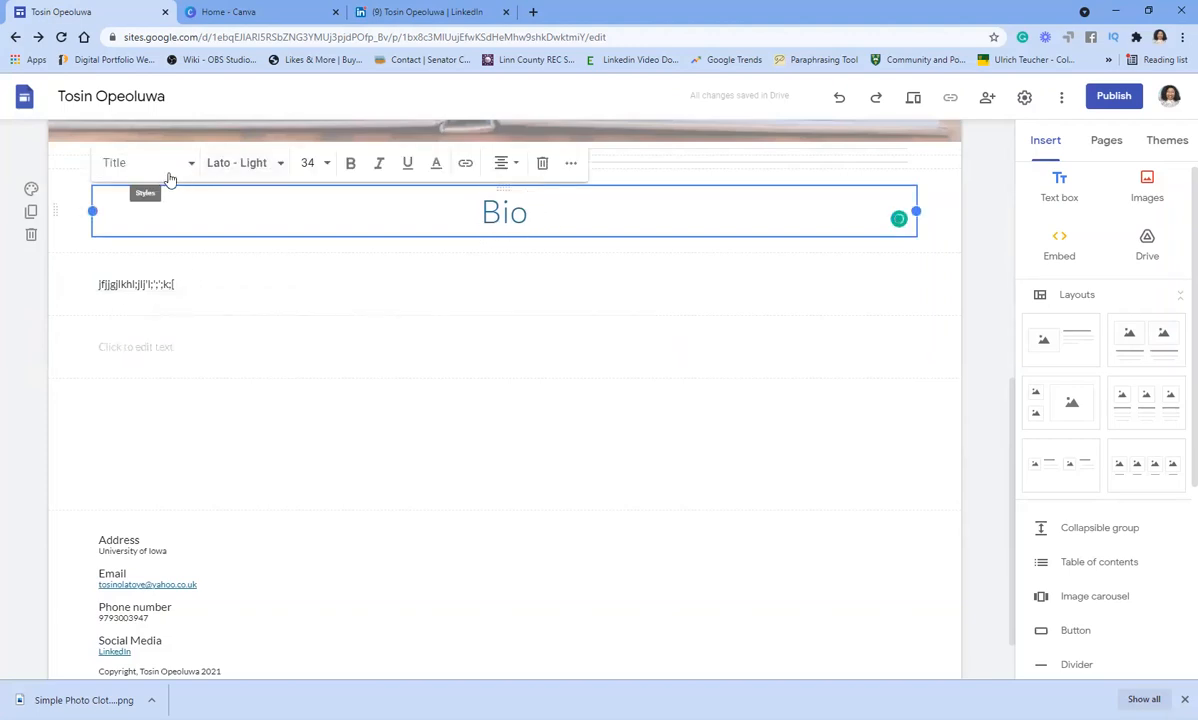
click(166, 283)
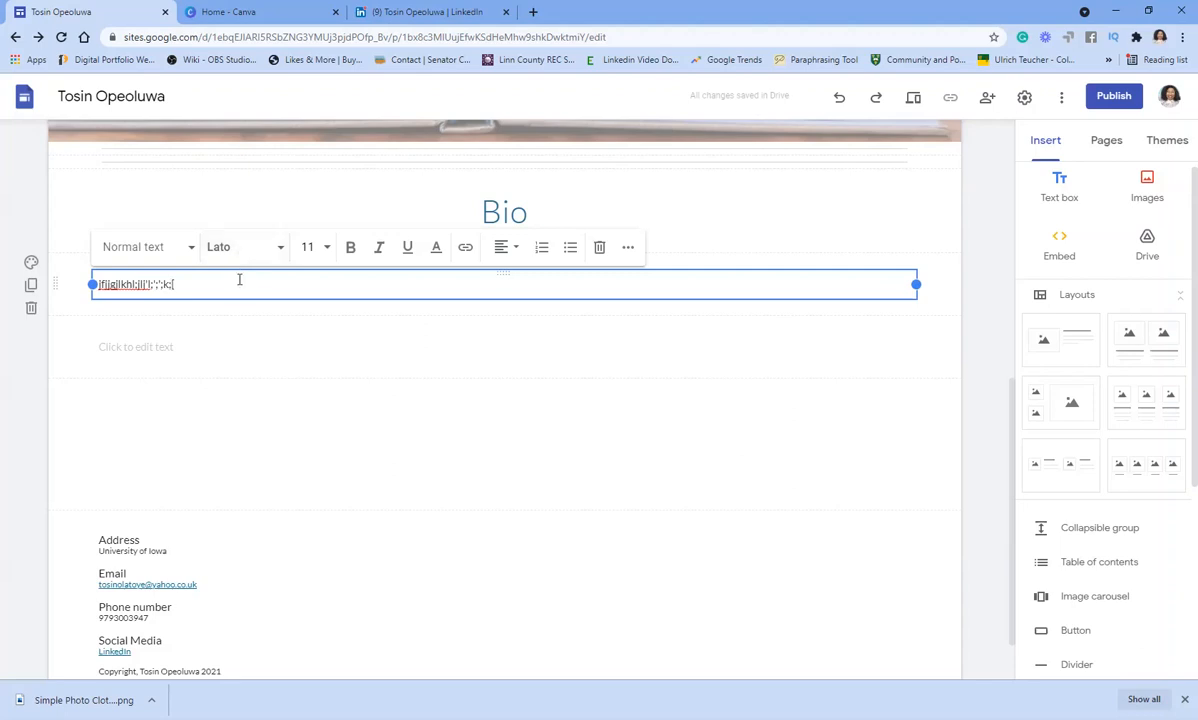
click(190, 347)
click(207, 405)
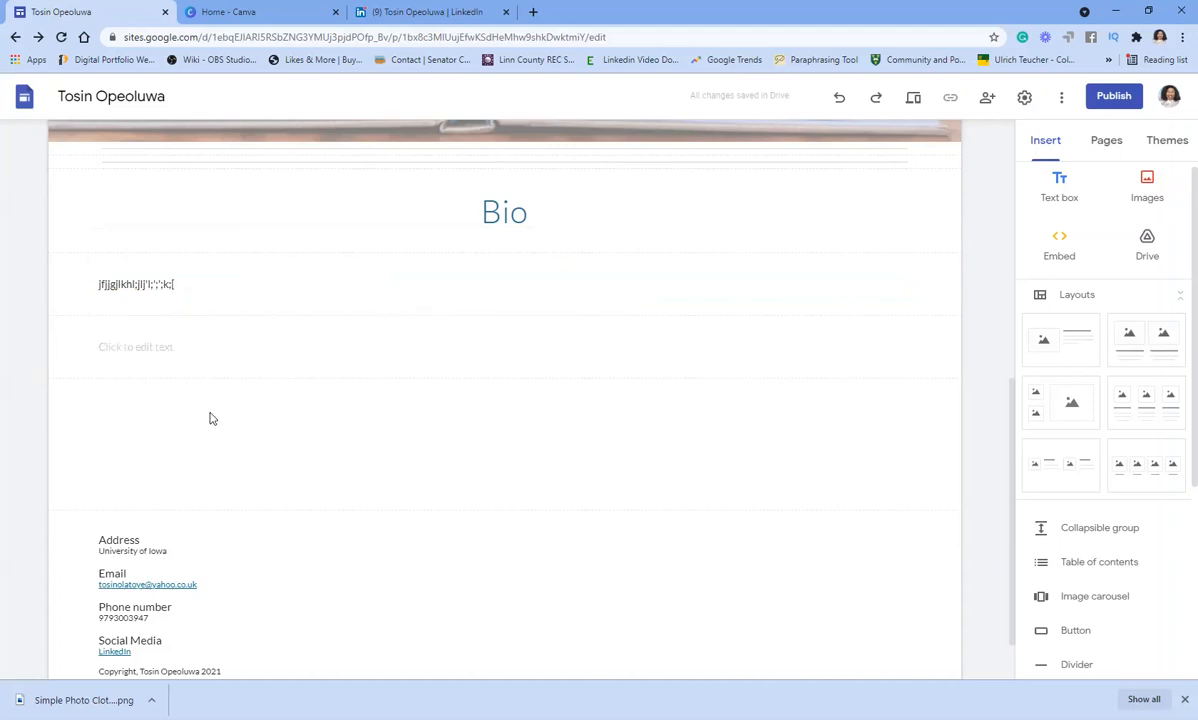
click(338, 348)
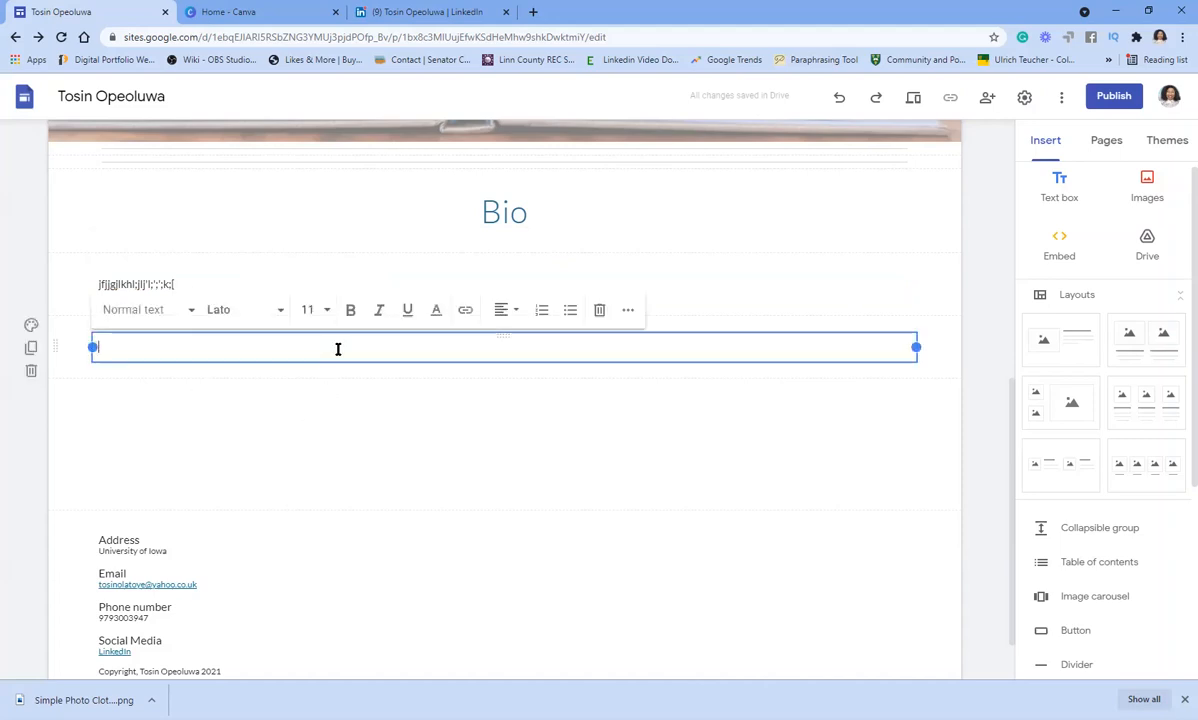
click(782, 316)
click(821, 286)
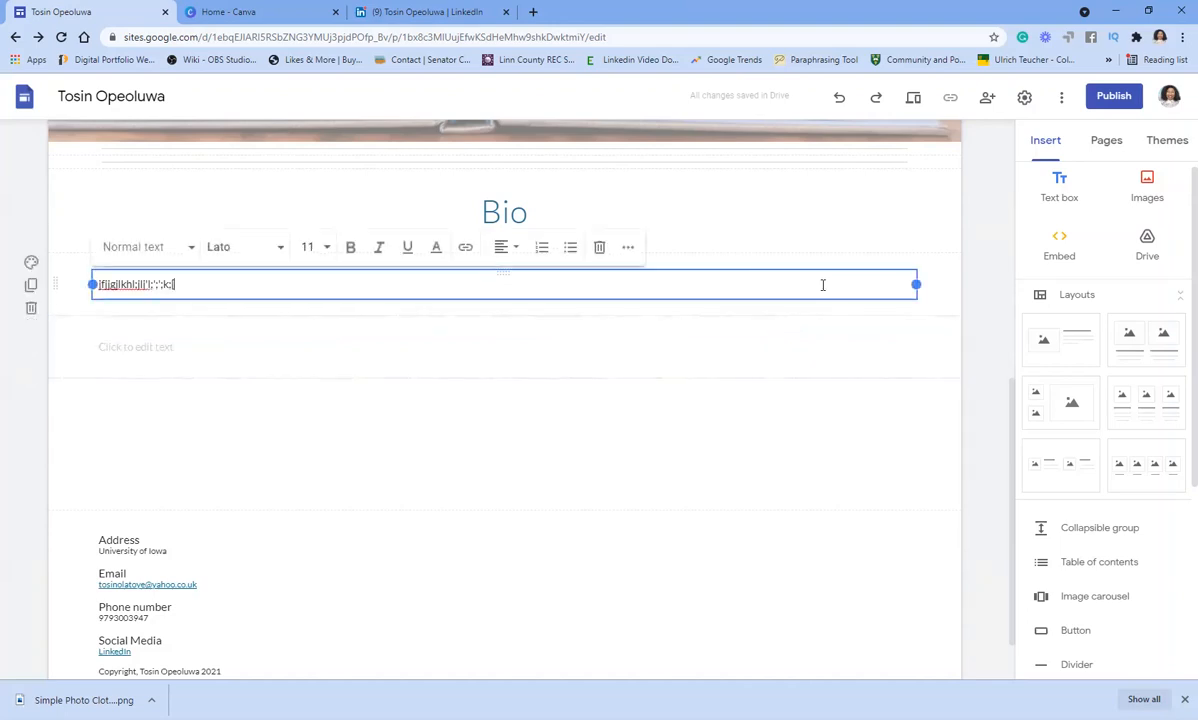
click(1071, 666)
click(309, 271)
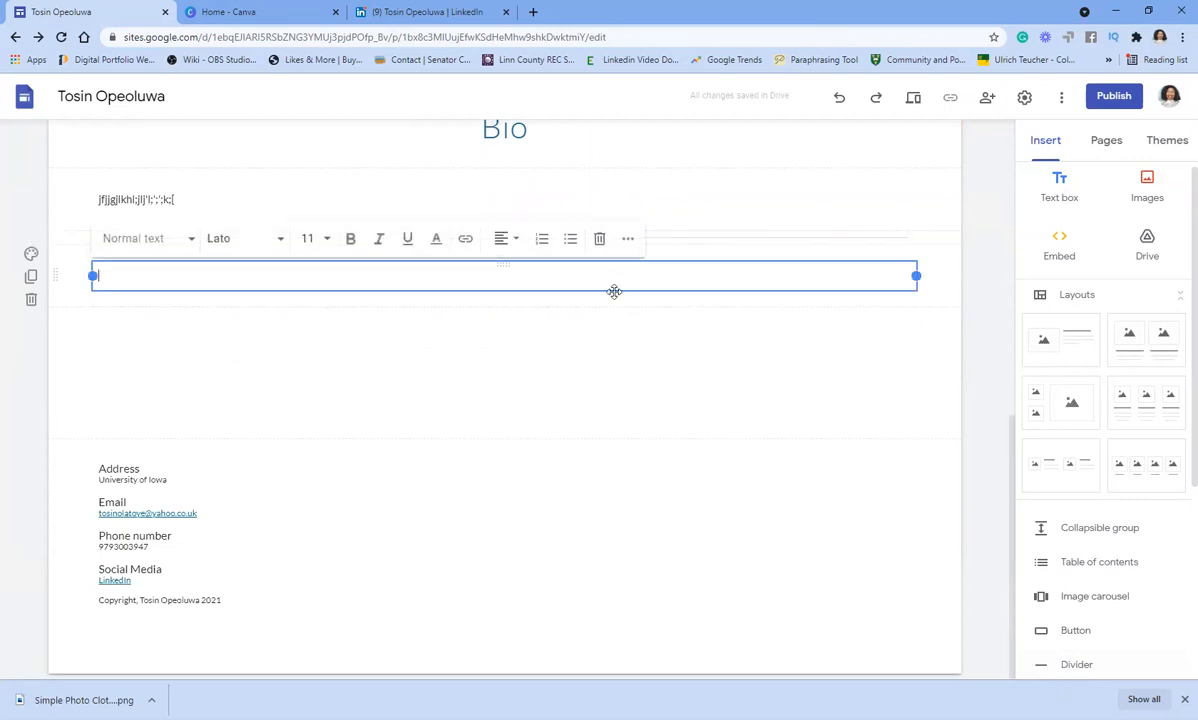
- Turn the empty box into a centred 'Experiences' heading in Title style
click(190, 239)
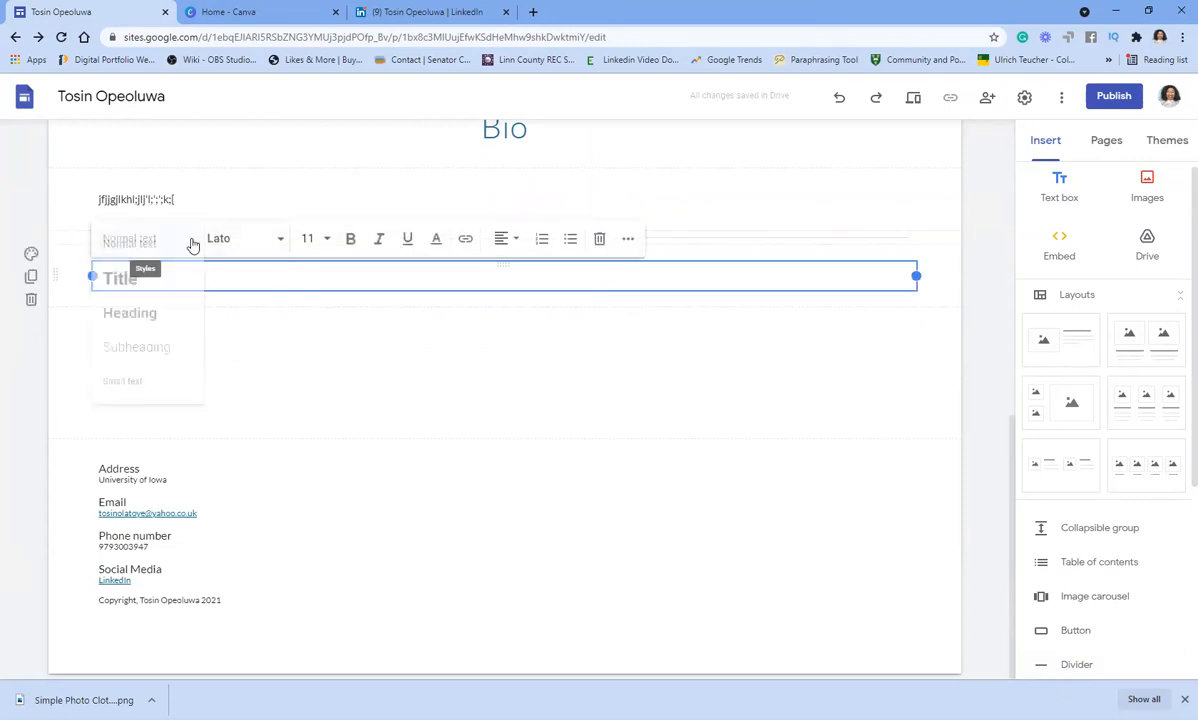
click(120, 278)
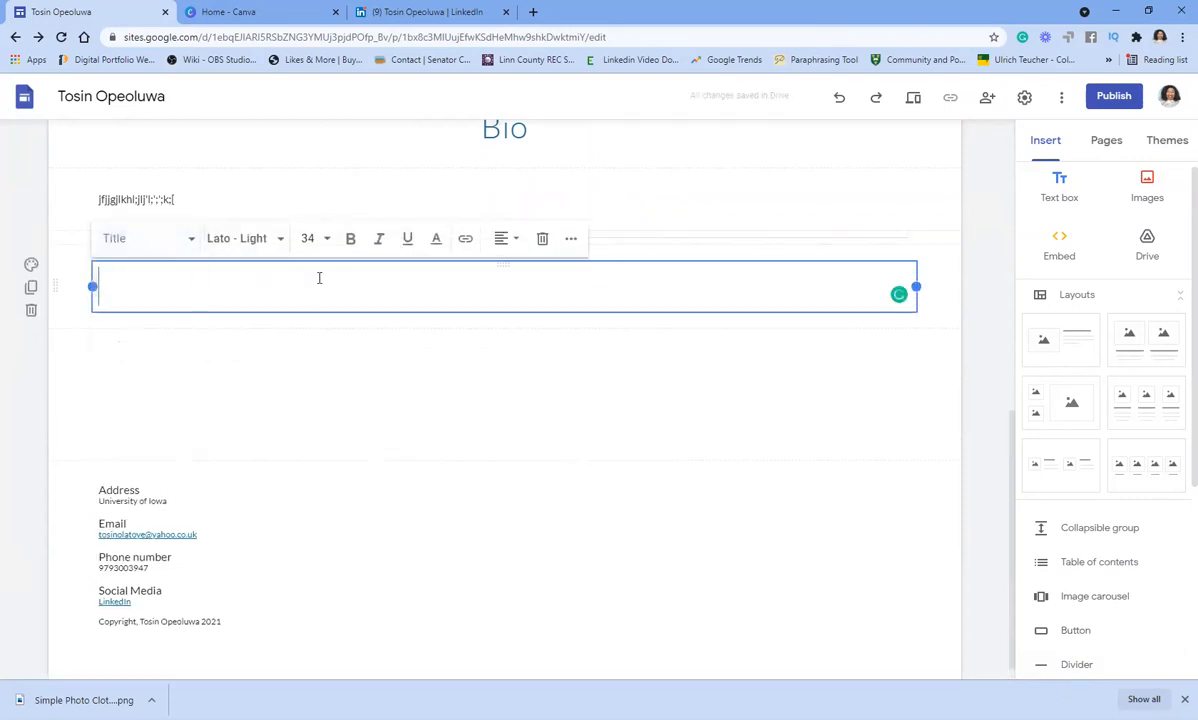
text(E)
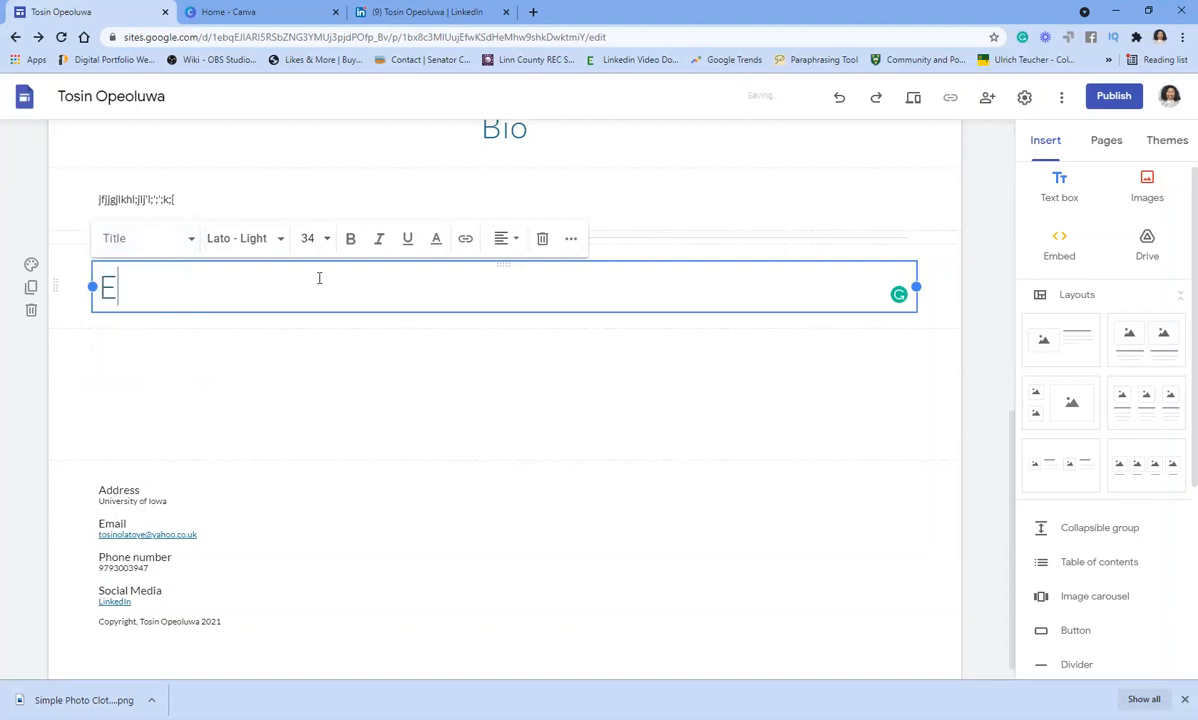
text(xper)
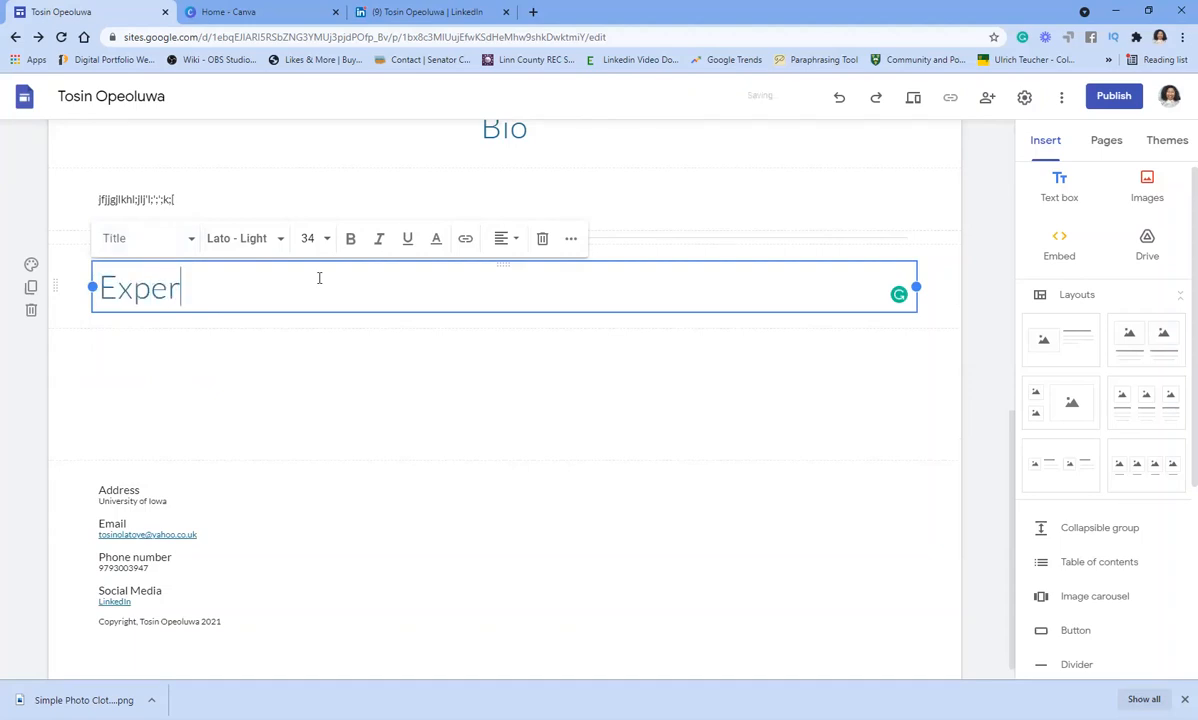
text(iences)
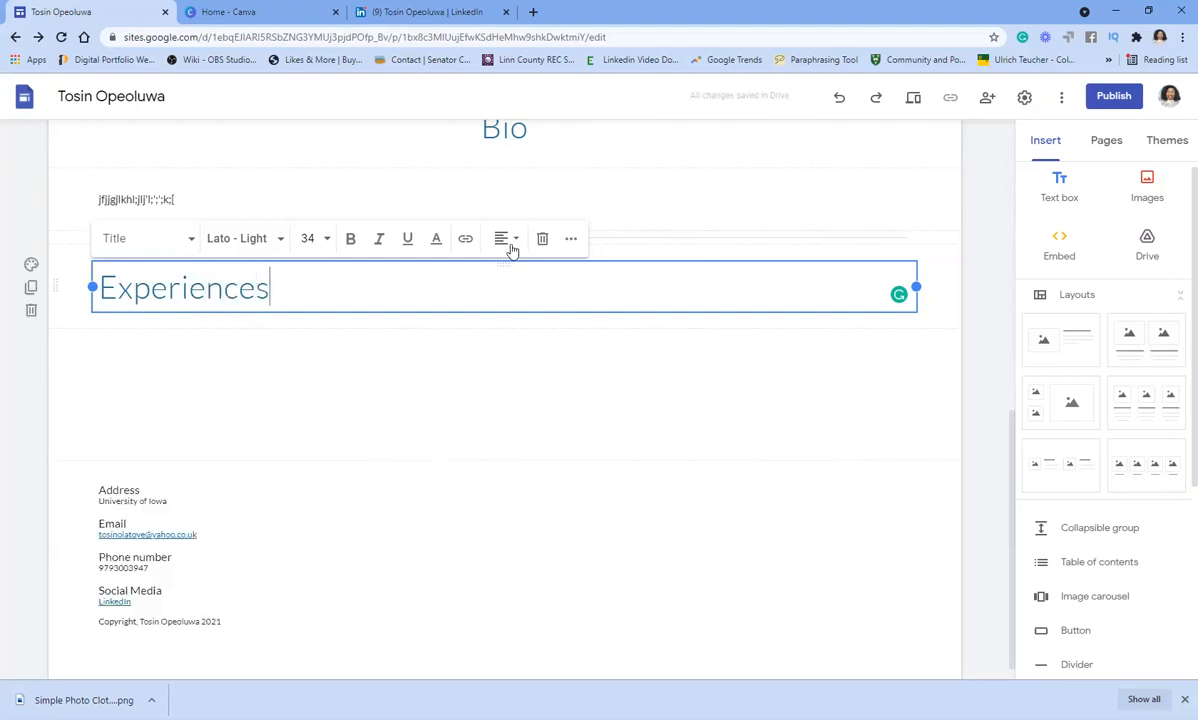
click(517, 248)
click(501, 281)
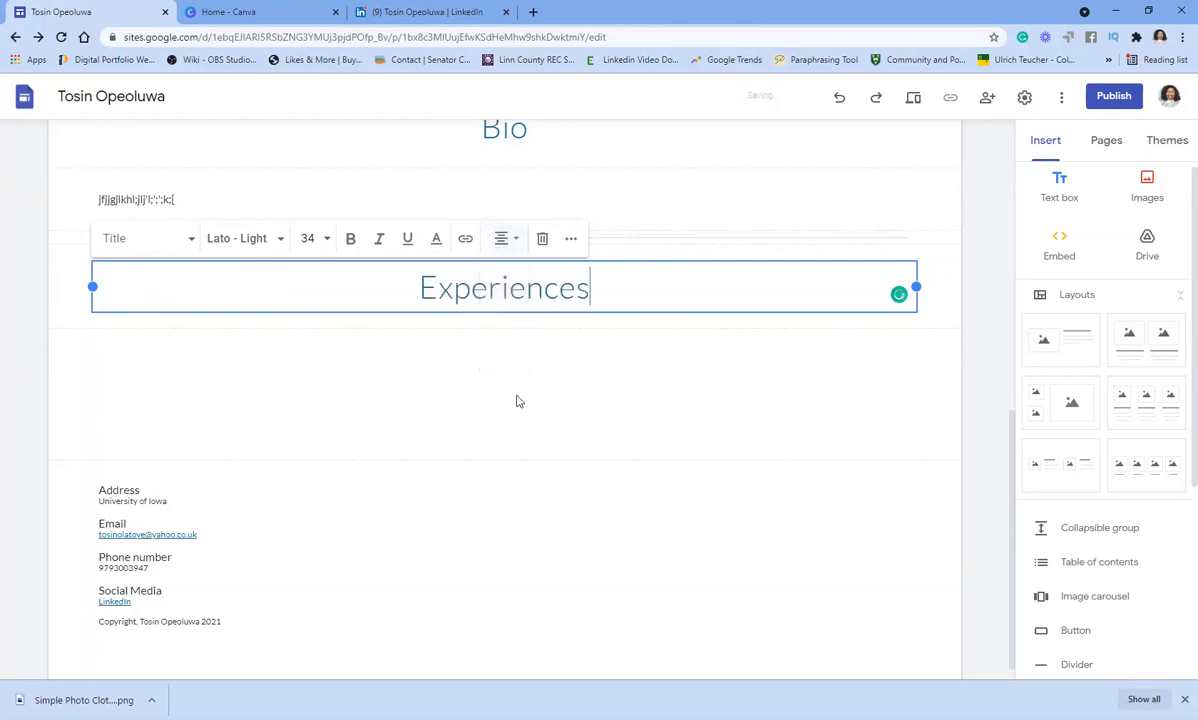
click(515, 375)
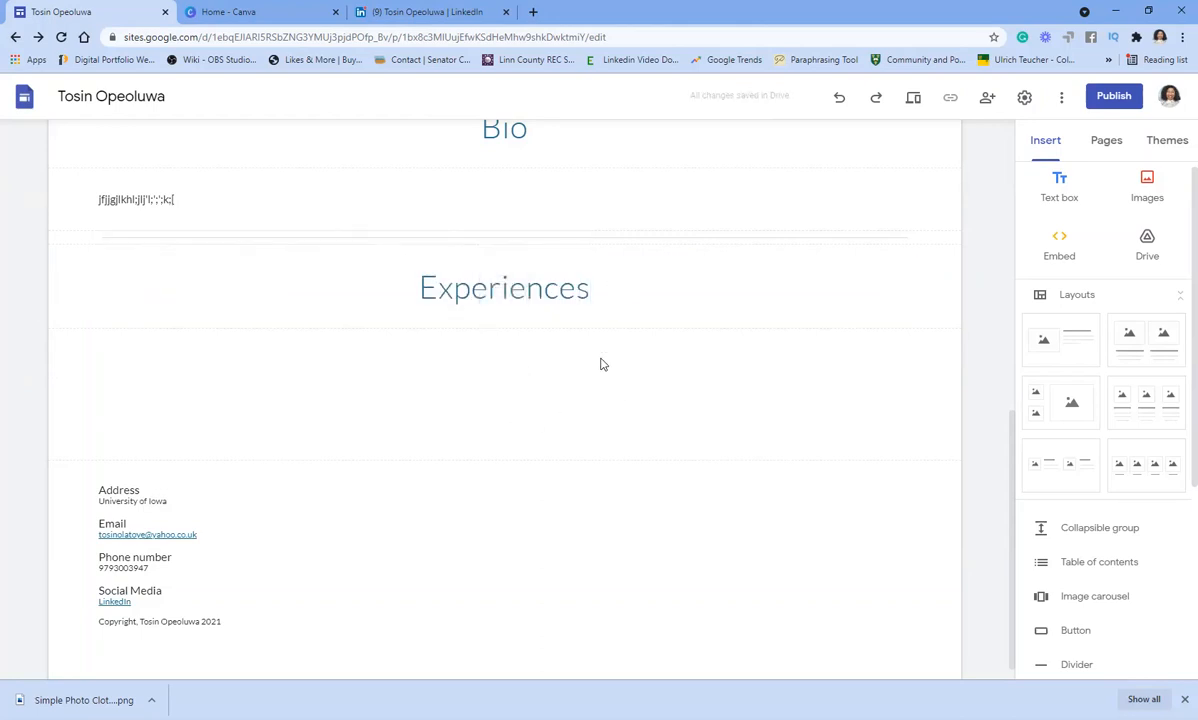
click(654, 290)
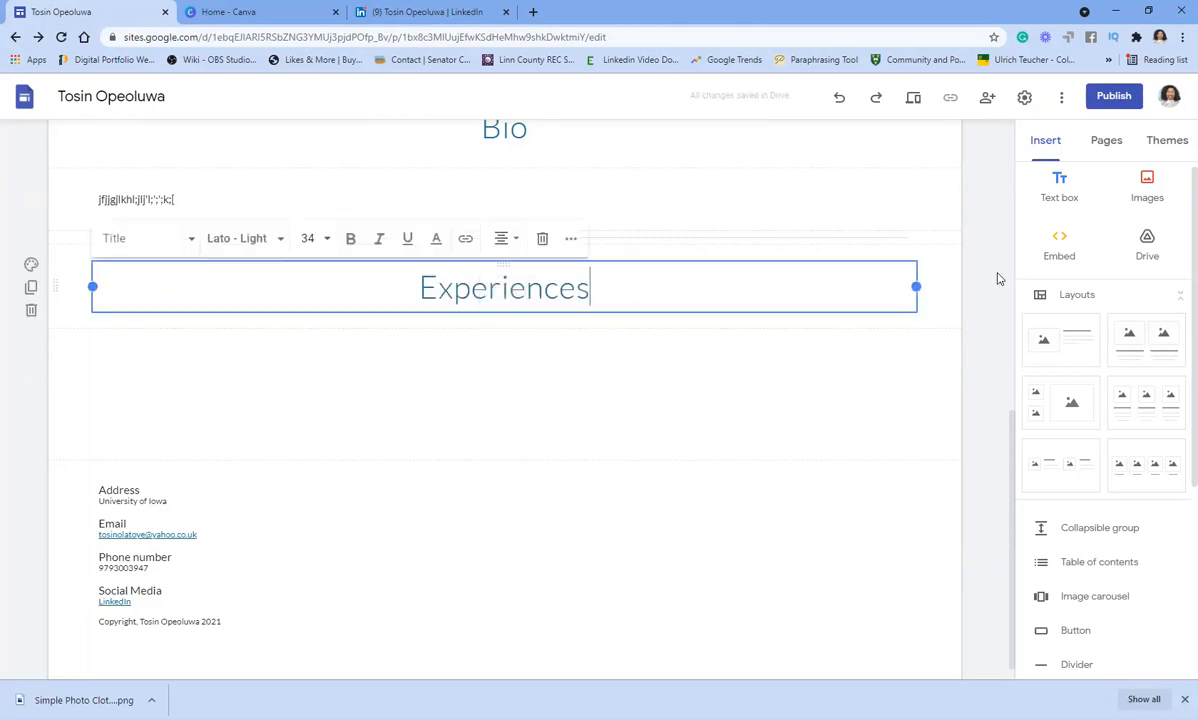
- Add an empty text box and a divider beneath the Experiences heading
click(1061, 178)
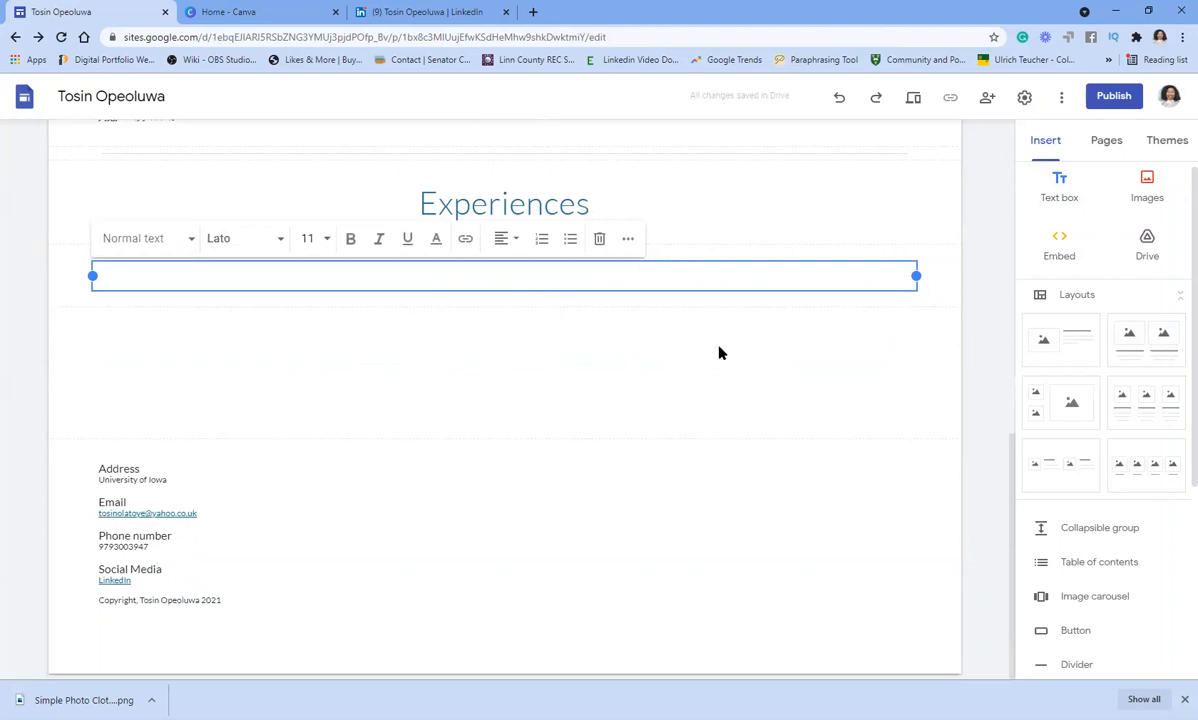
scroll(730, 335, up, 3)
scroll(741, 321, up, 1)
scroll(741, 321, down, 4)
click(576, 338)
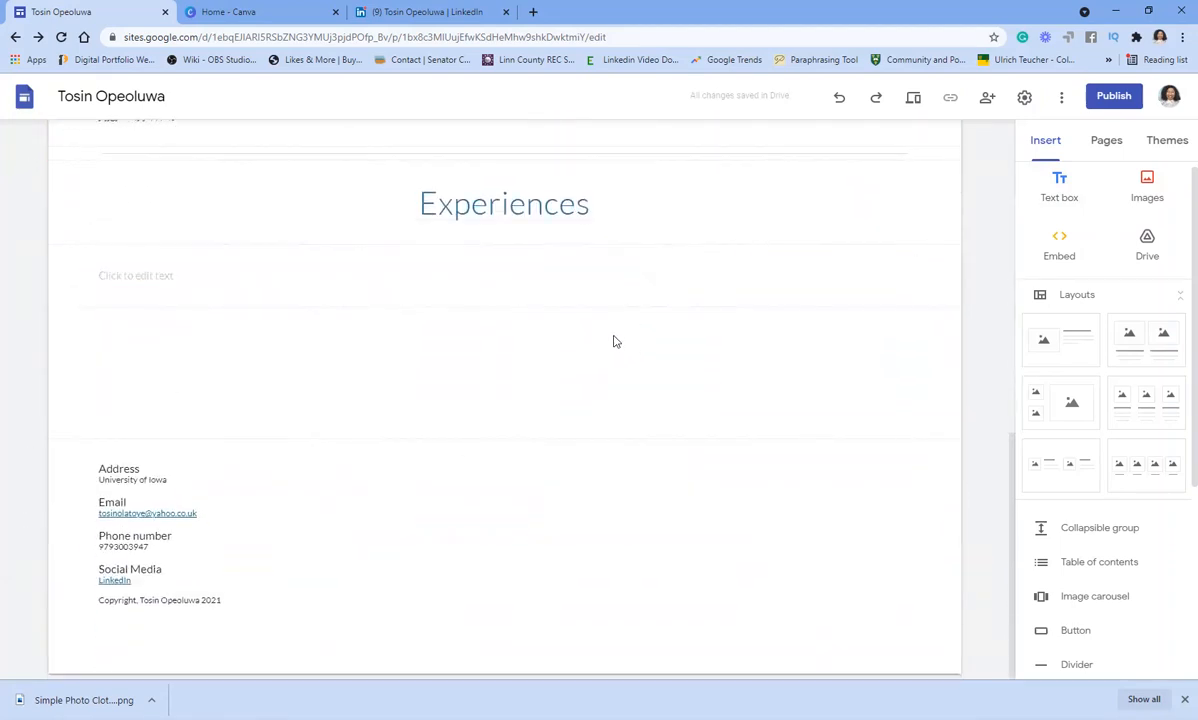
click(1077, 666)
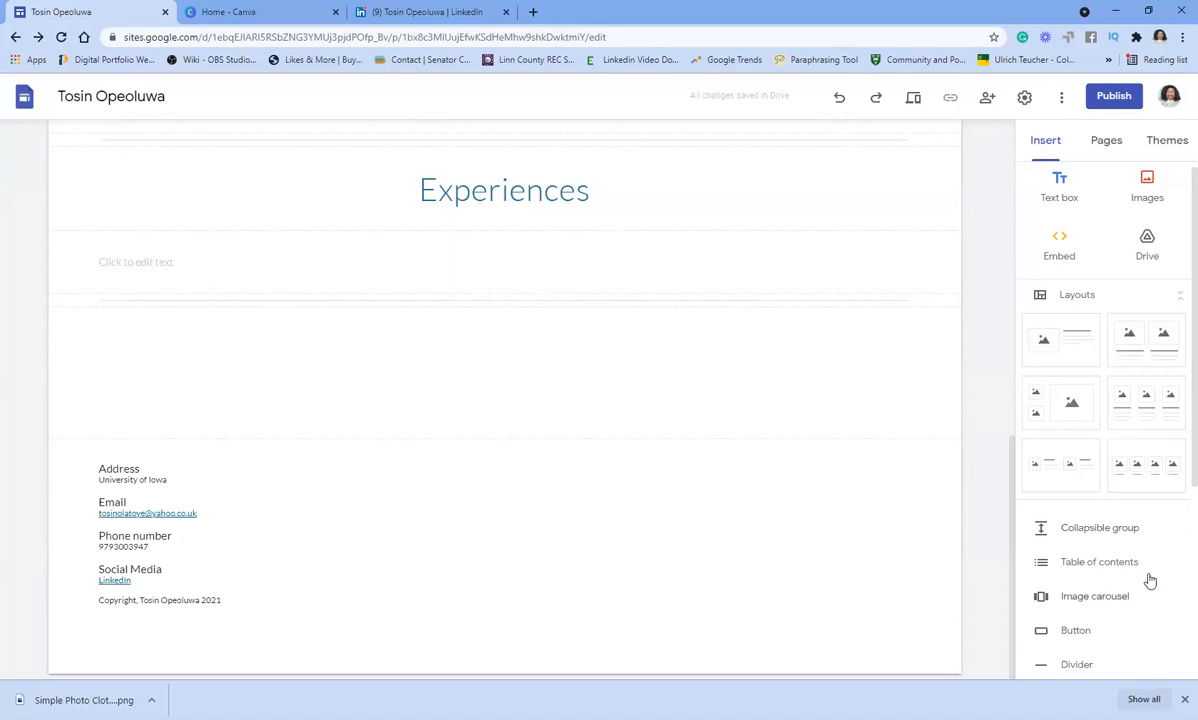
scroll(1146, 561, down, 1)
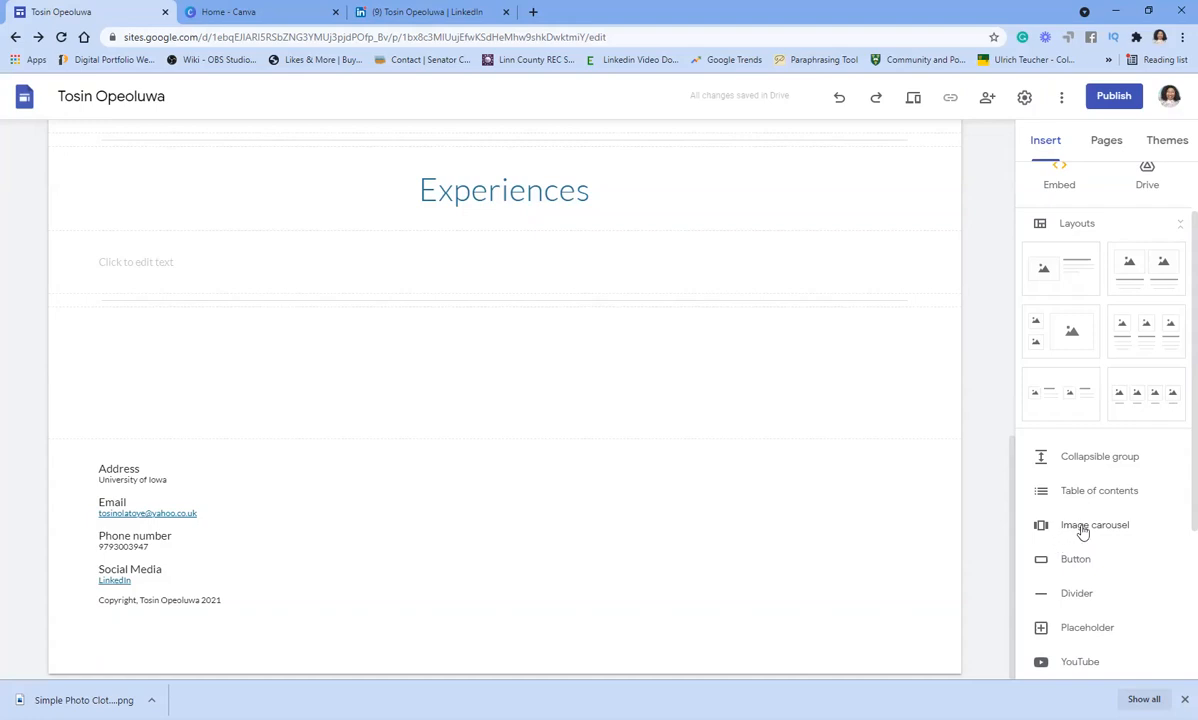
click(1084, 530)
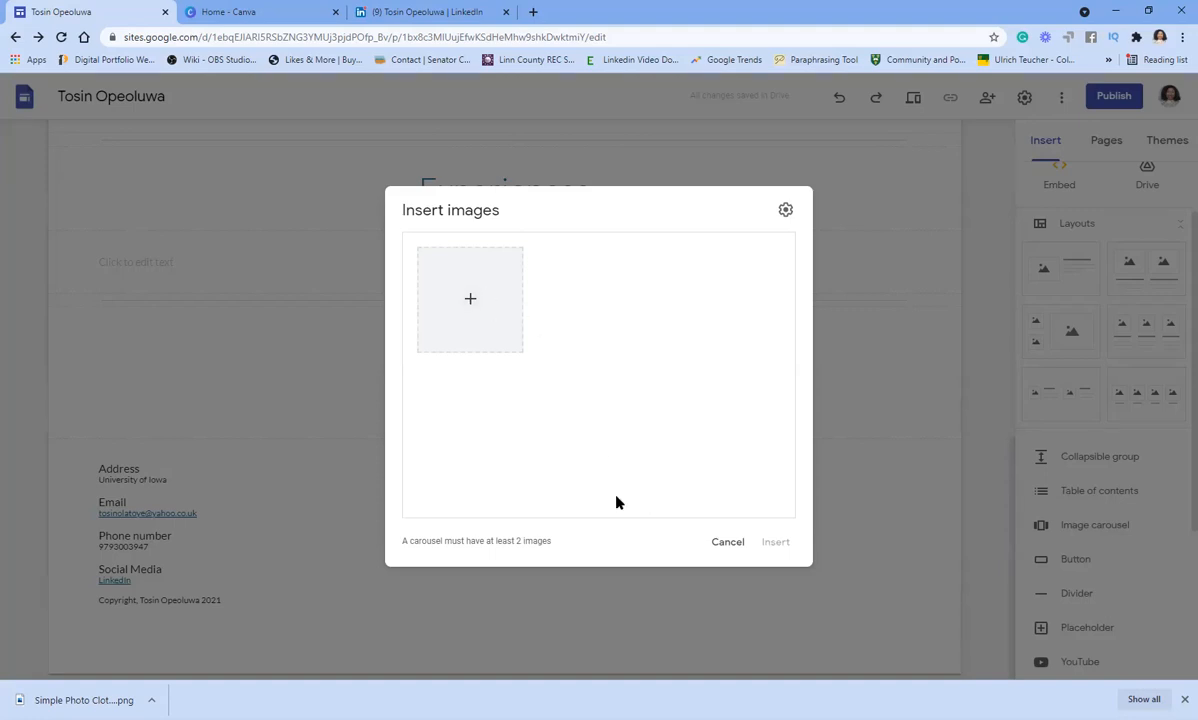
click(726, 543)
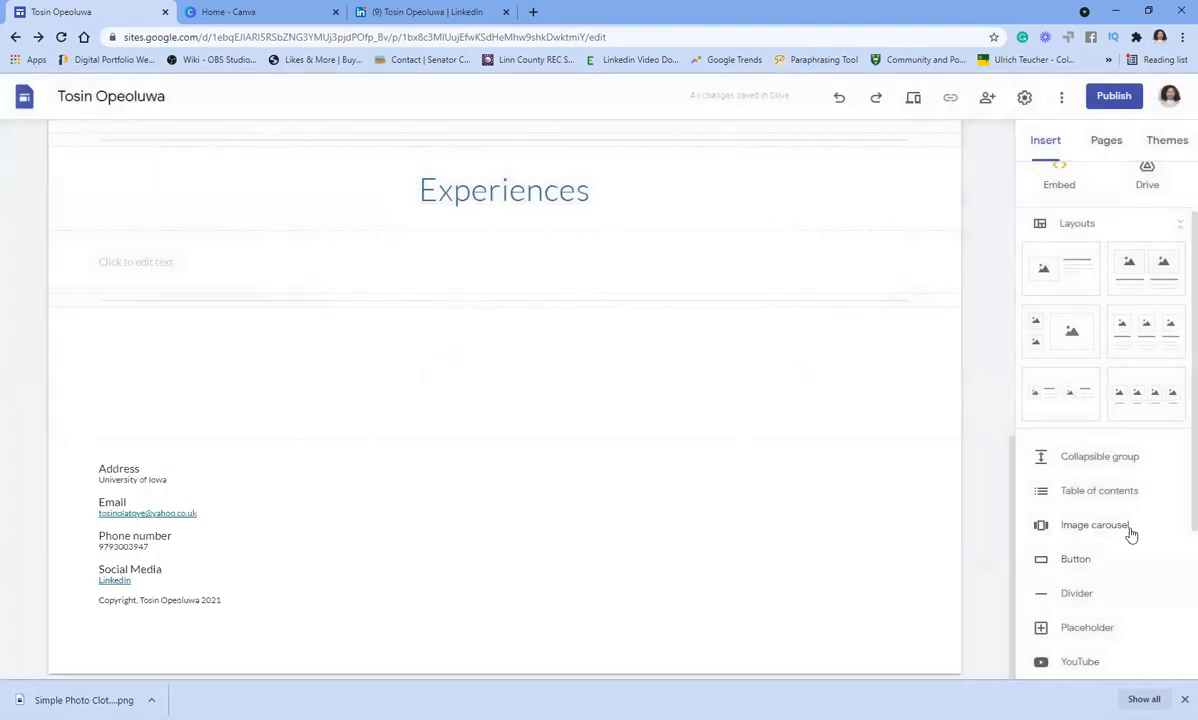
scroll(1088, 560, down, 2)
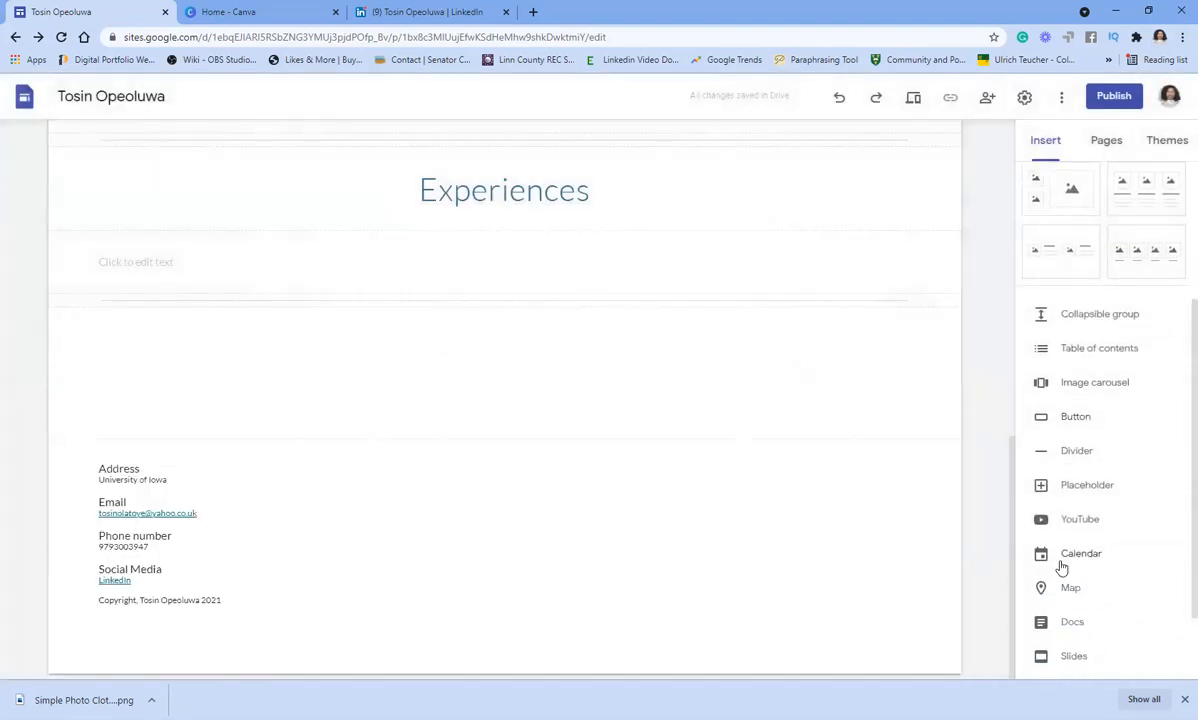
scroll(1080, 556, up, 3)
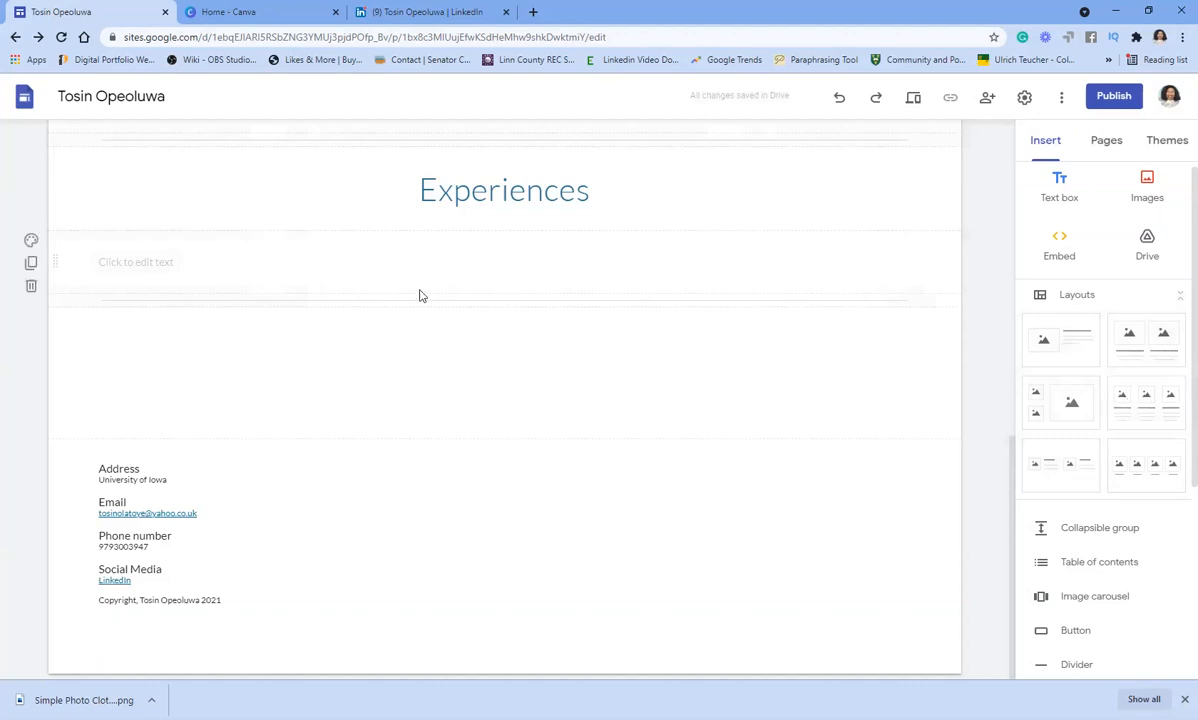
- Add a centred 'Inclusion Statement' heading in Title style below Experiences
click(311, 263)
click(1057, 192)
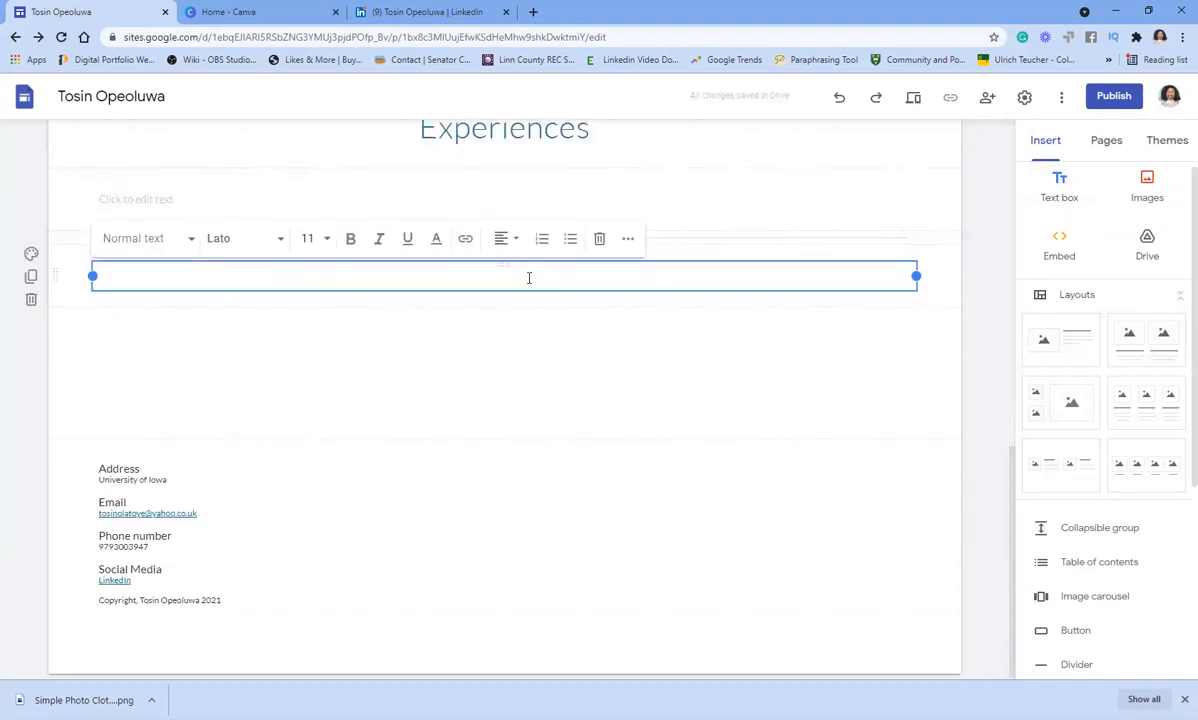
text(My Works)
key(BackSpace)
text(I)
key(BackSpace)
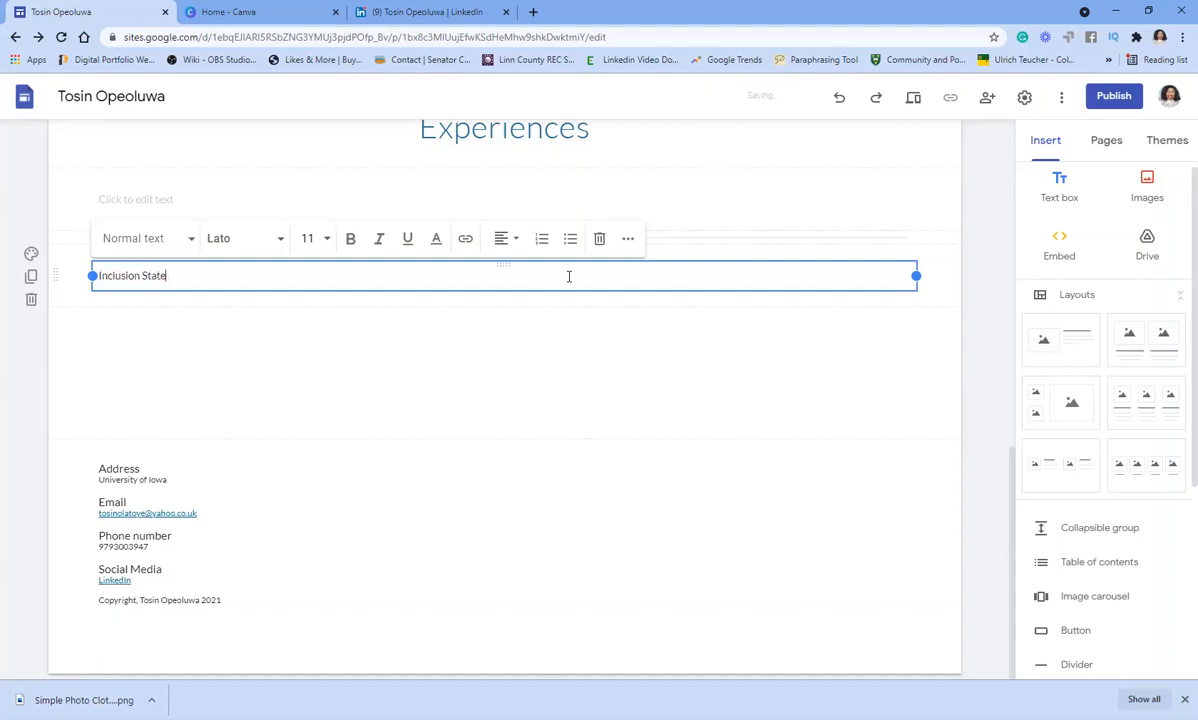
text(tatement)
click(190, 241)
click(146, 279)
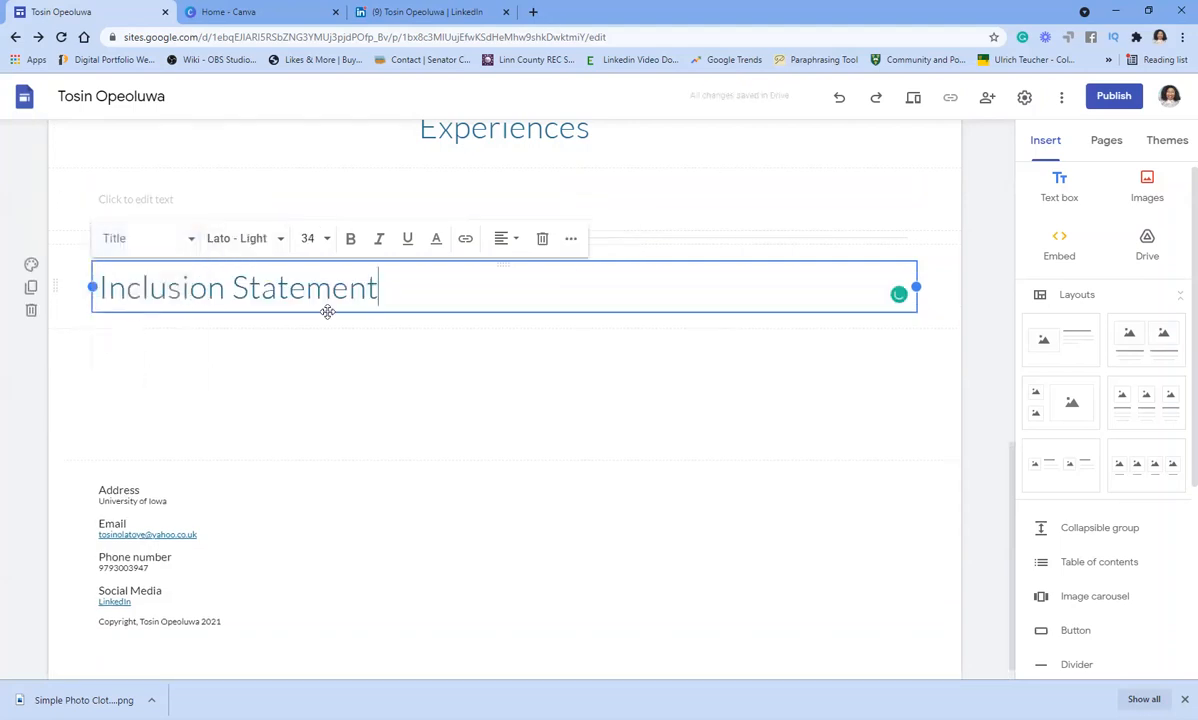
click(512, 240)
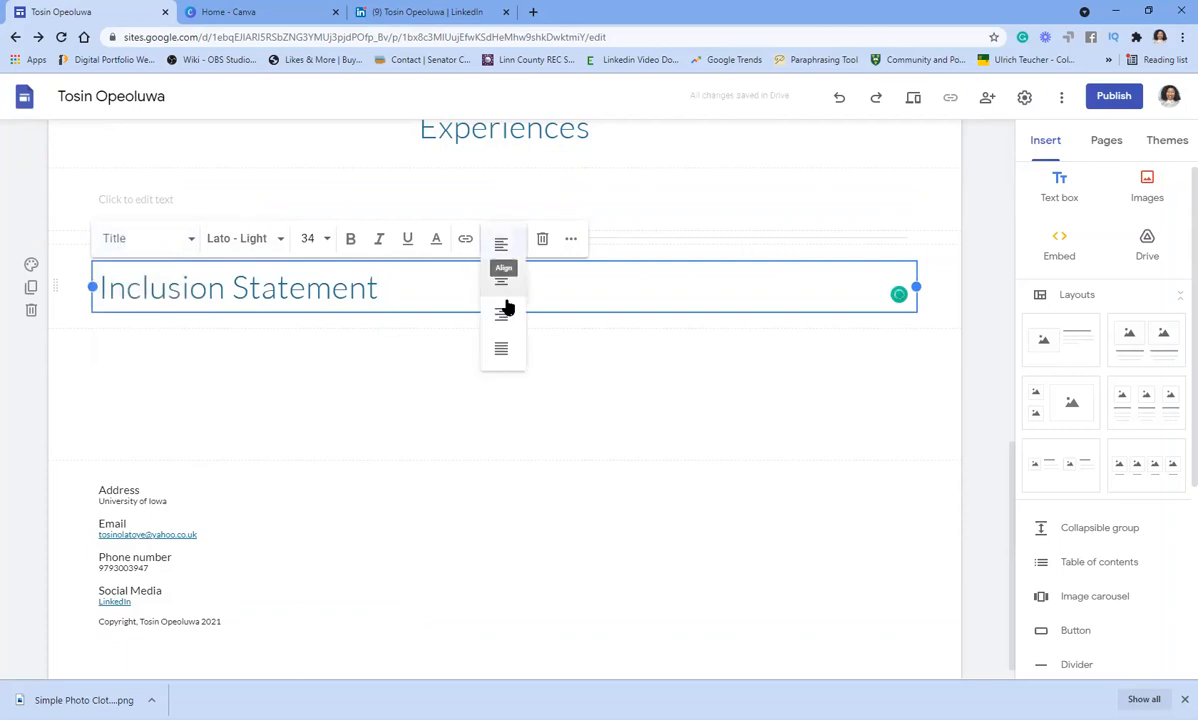
click(505, 280)
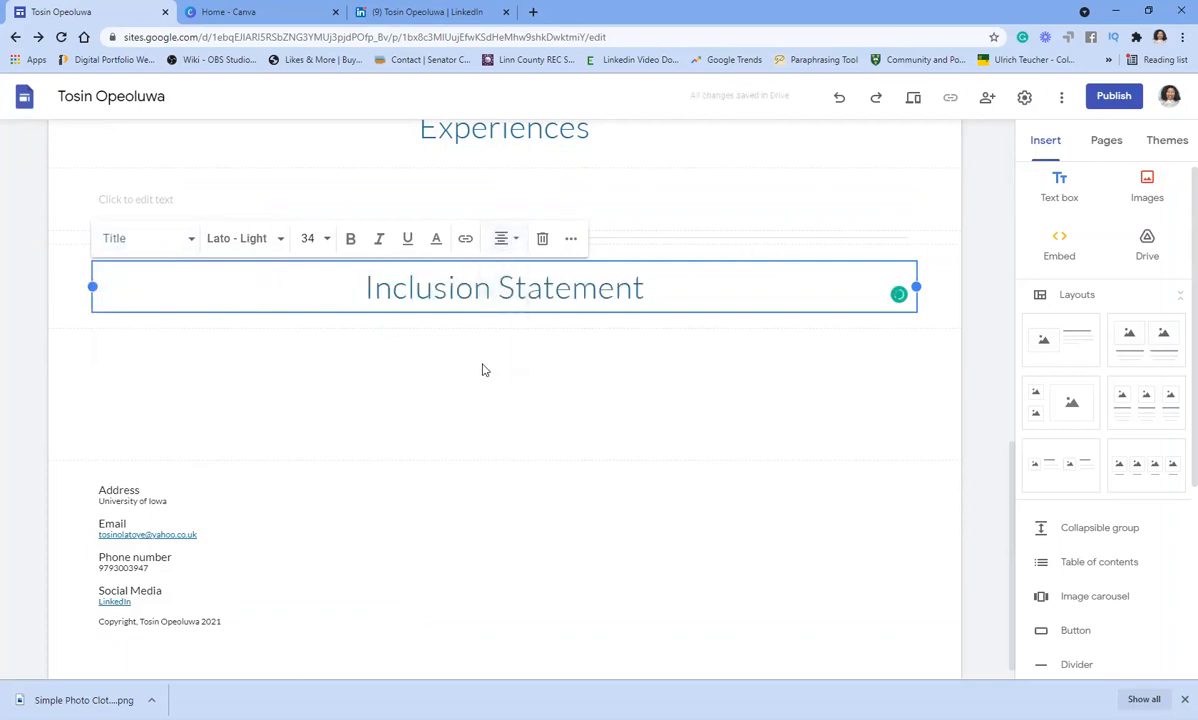
click(648, 311)
- Add a placeholder text line under Inclusion Statement, followed by a divider
click(672, 275)
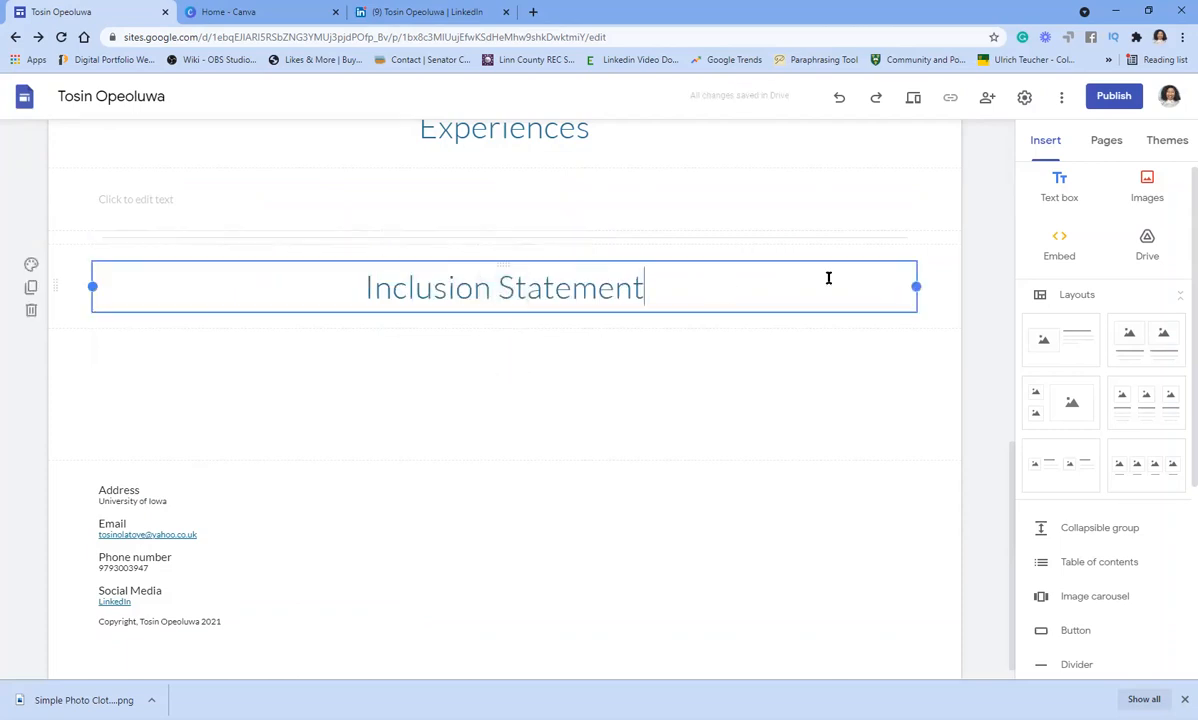
click(1059, 186)
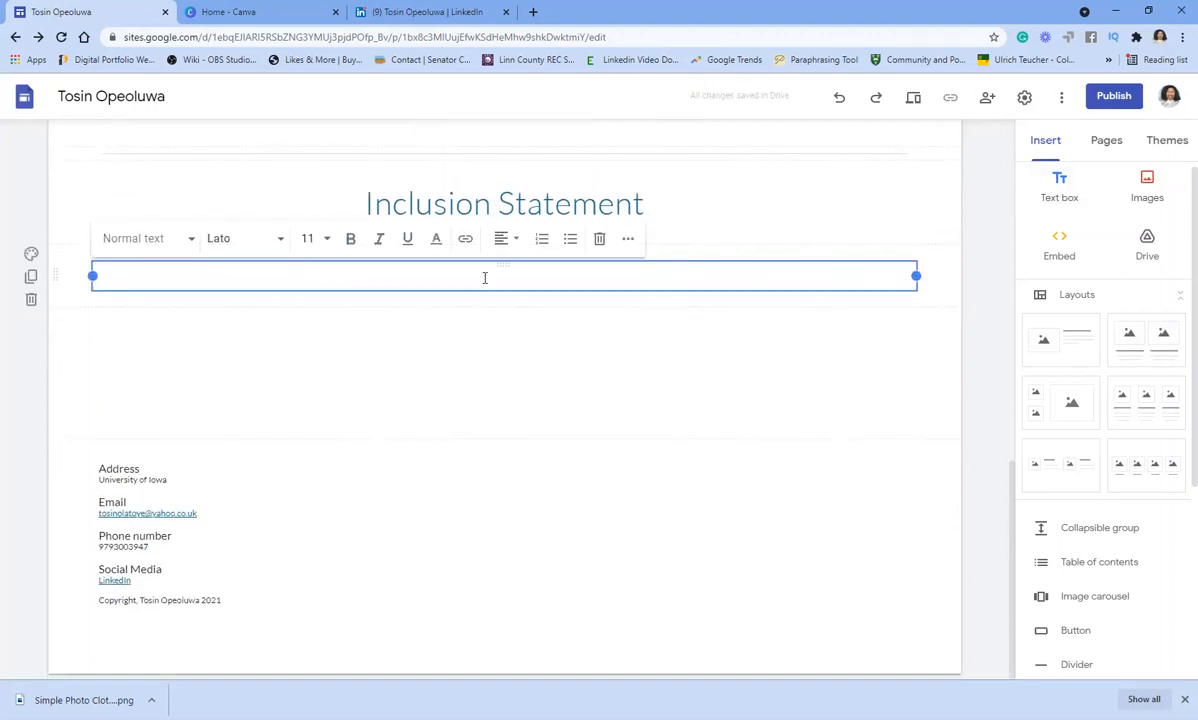
text(hfjkgjkgfkhkgjkkjohkl;khkl;gkl)
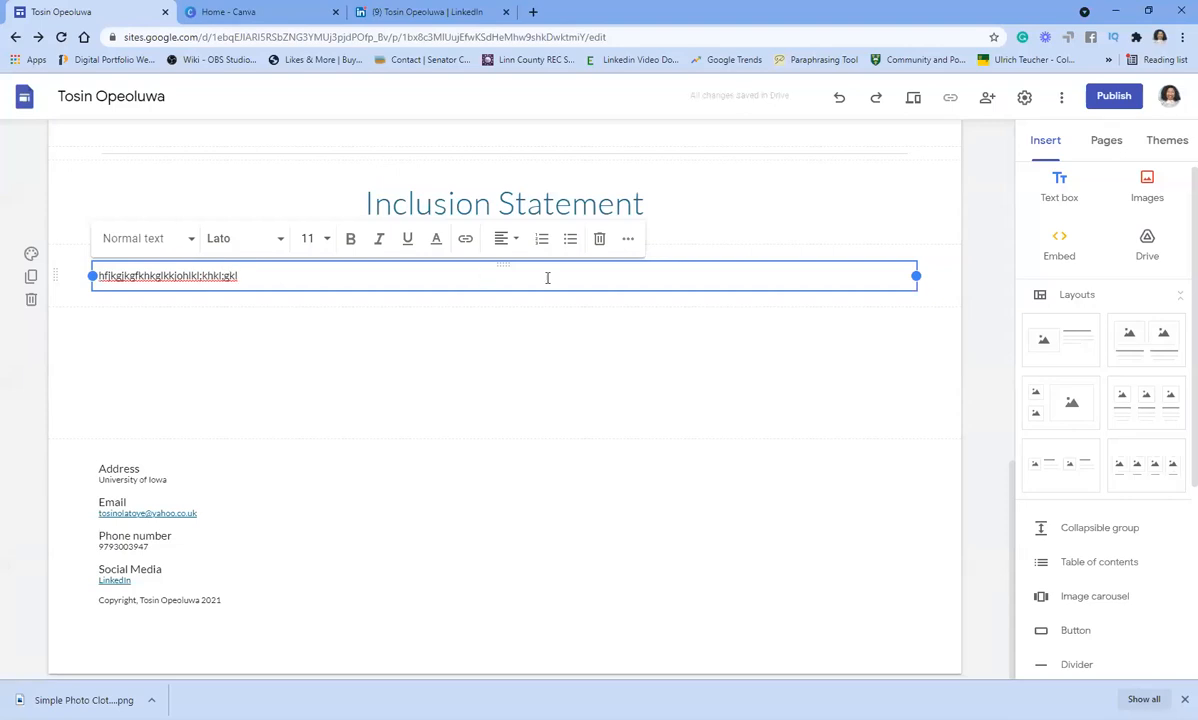
click(687, 358)
scroll(764, 244, up, 2)
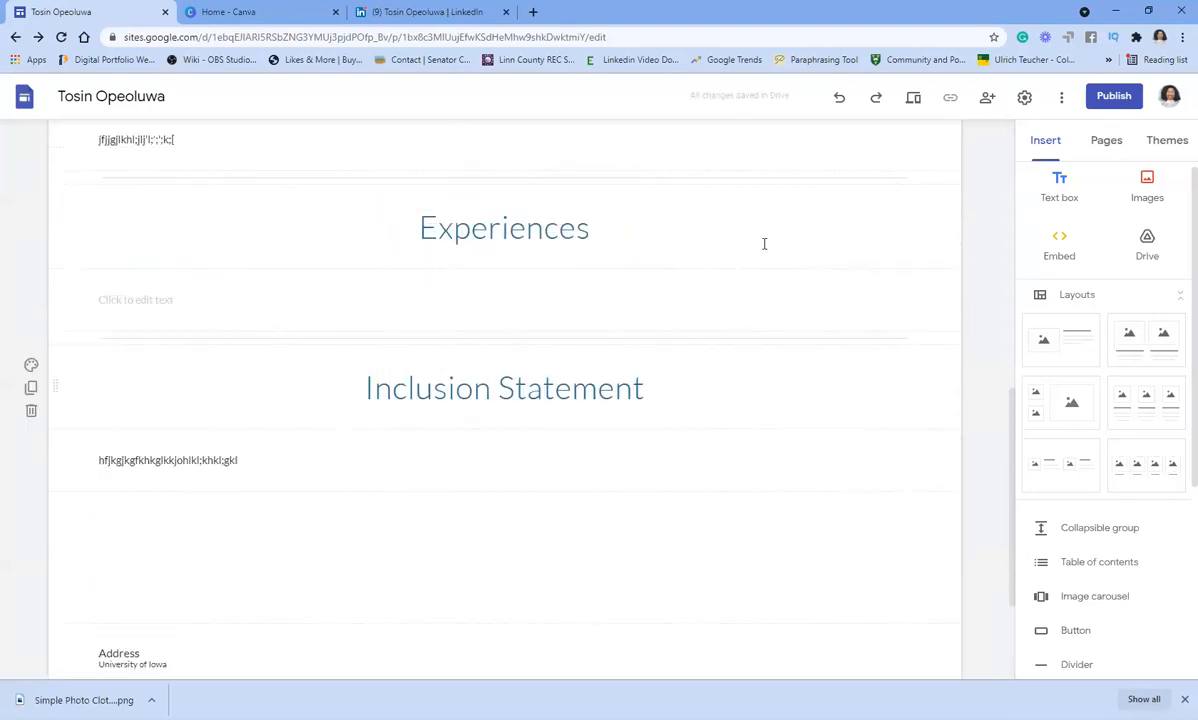
scroll(764, 244, up, 3)
scroll(762, 240, down, 5)
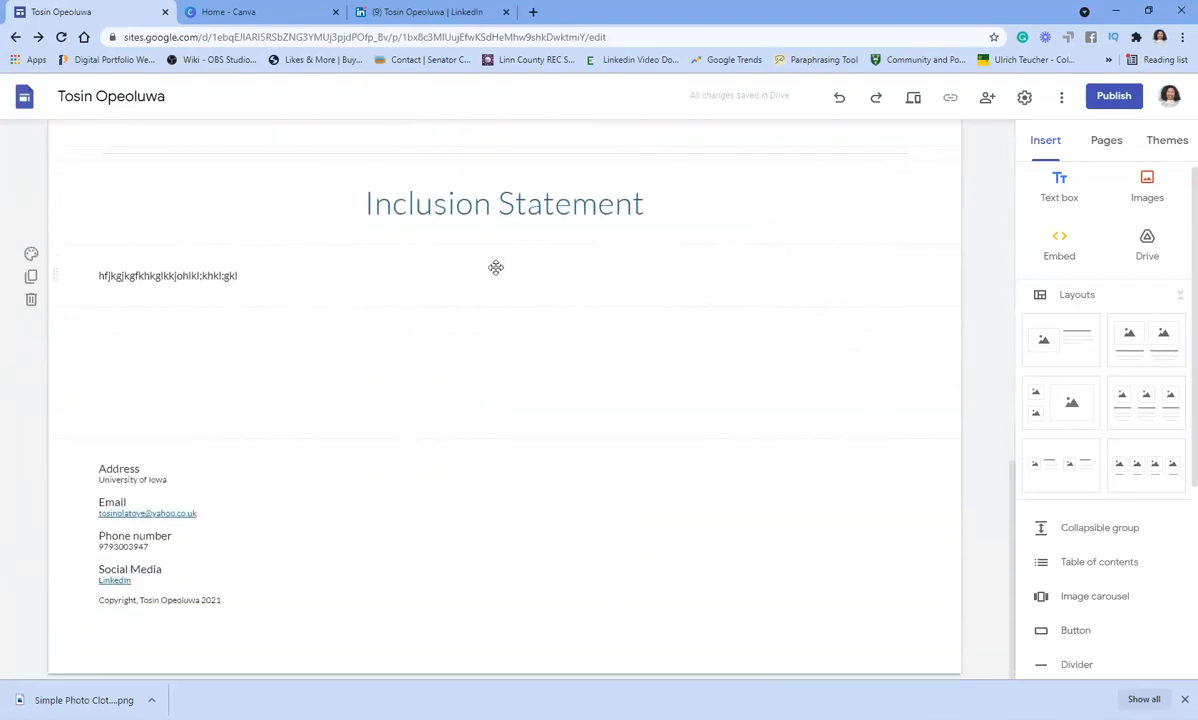
click(513, 277)
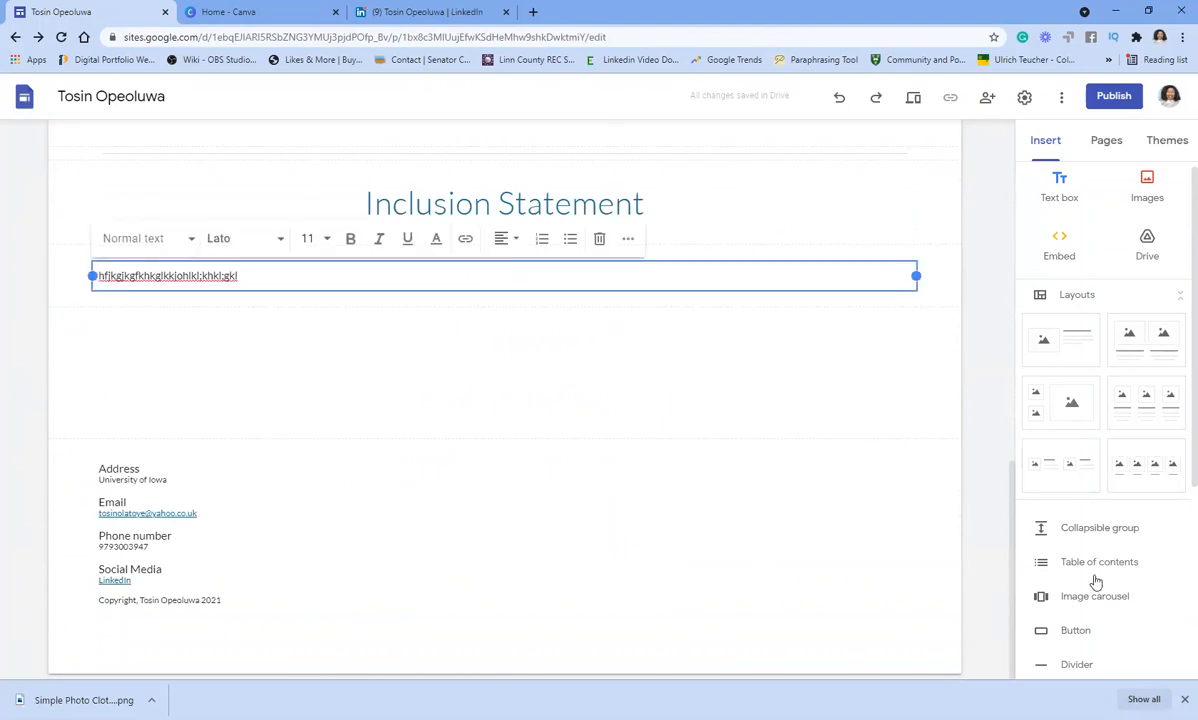
click(1070, 662)
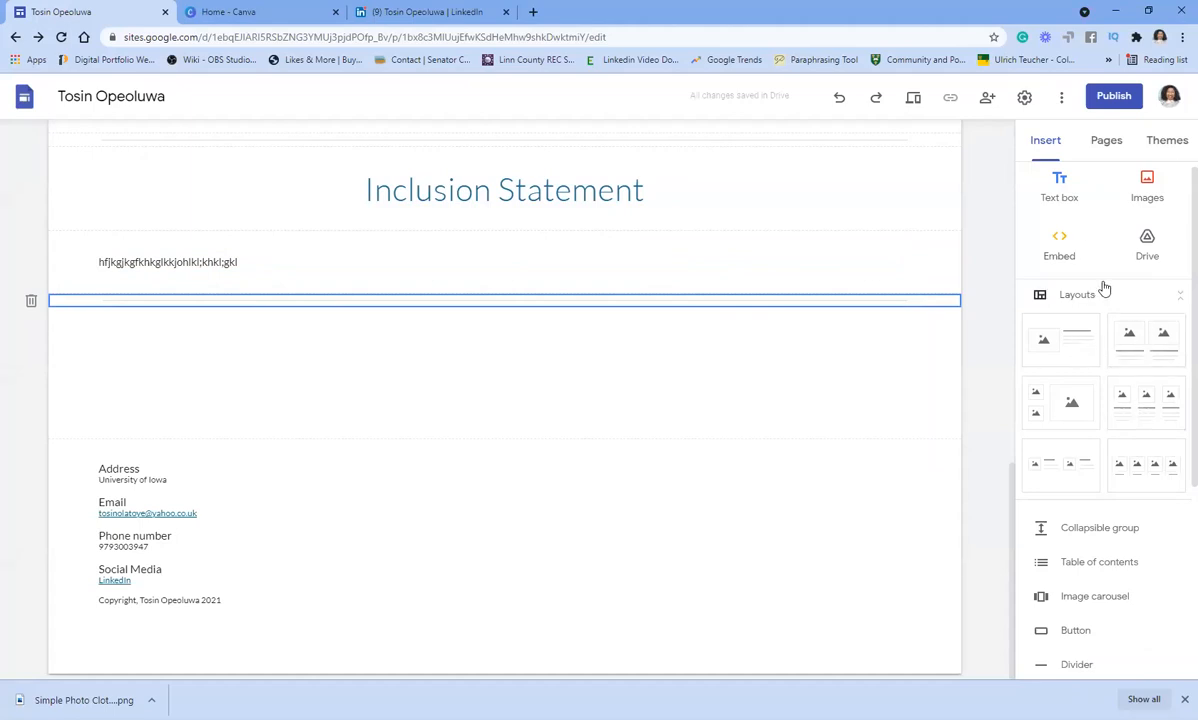
- Add a 'My Works' text box styled as a centre-aligned Title heading
click(1059, 188)
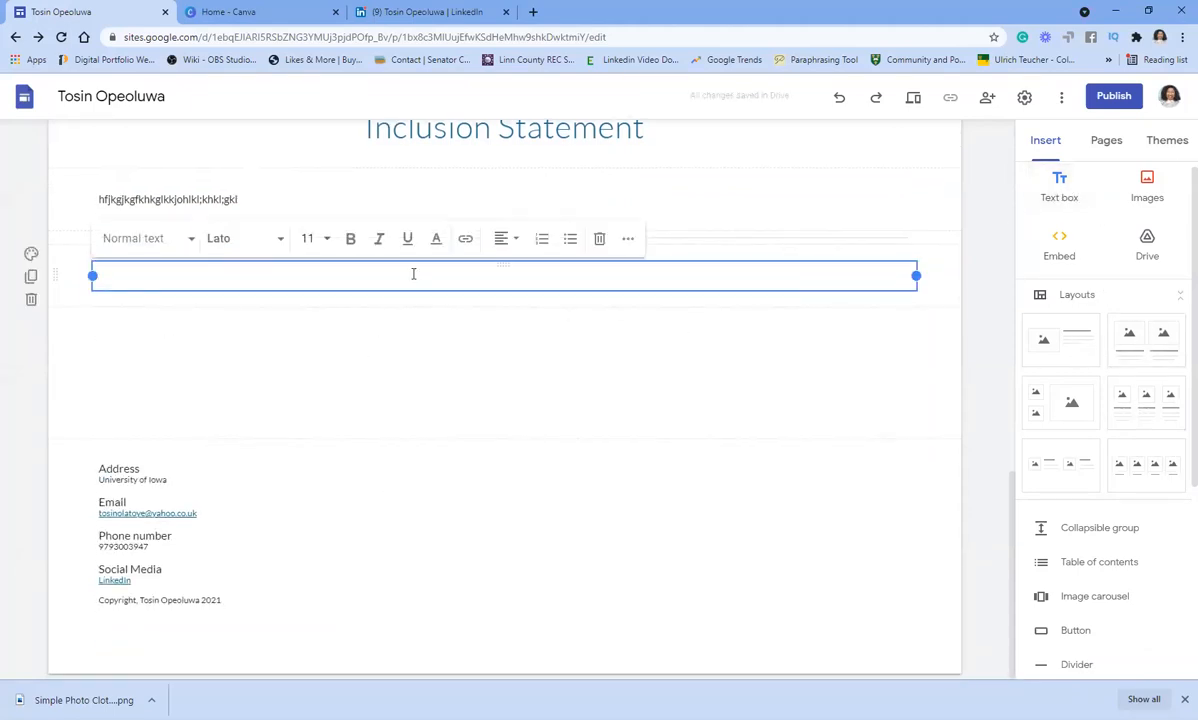
text(My Works)
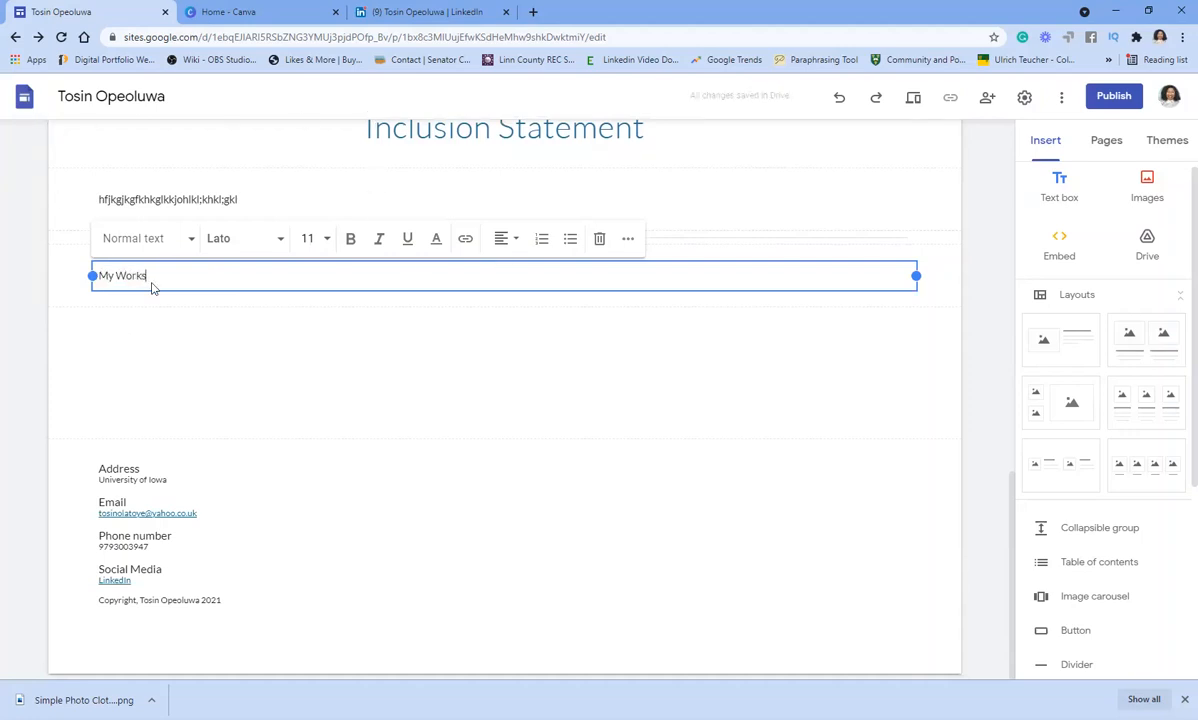
click(190, 238)
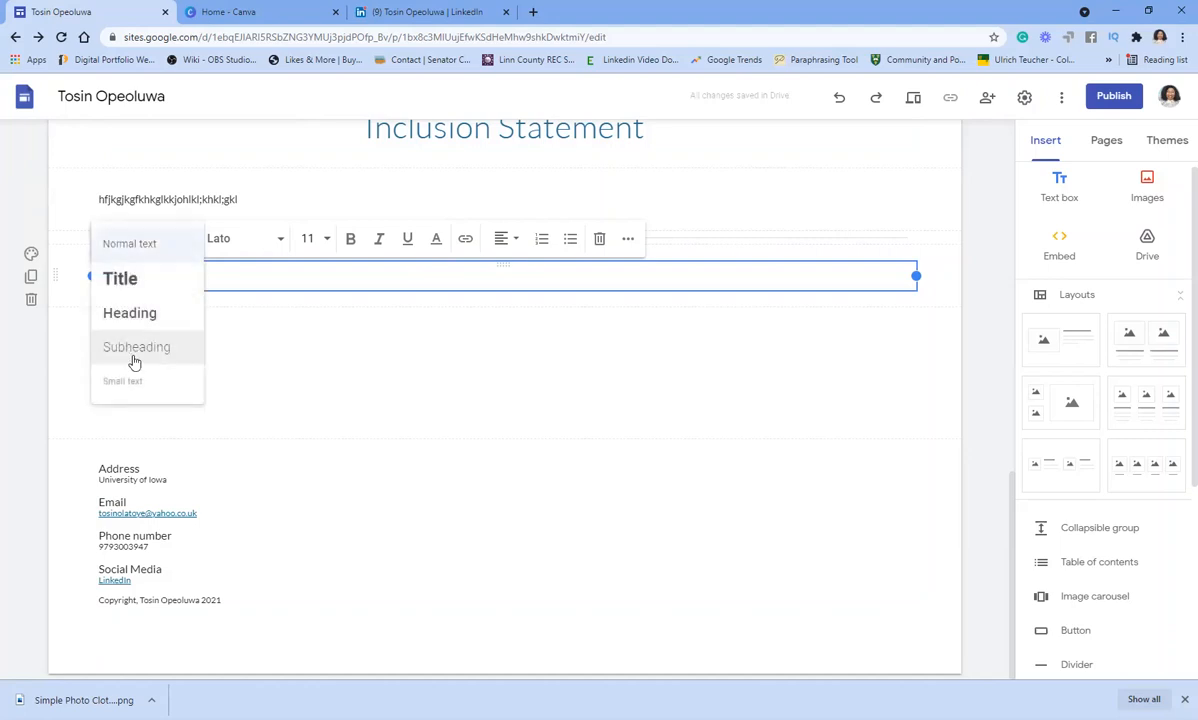
click(120, 278)
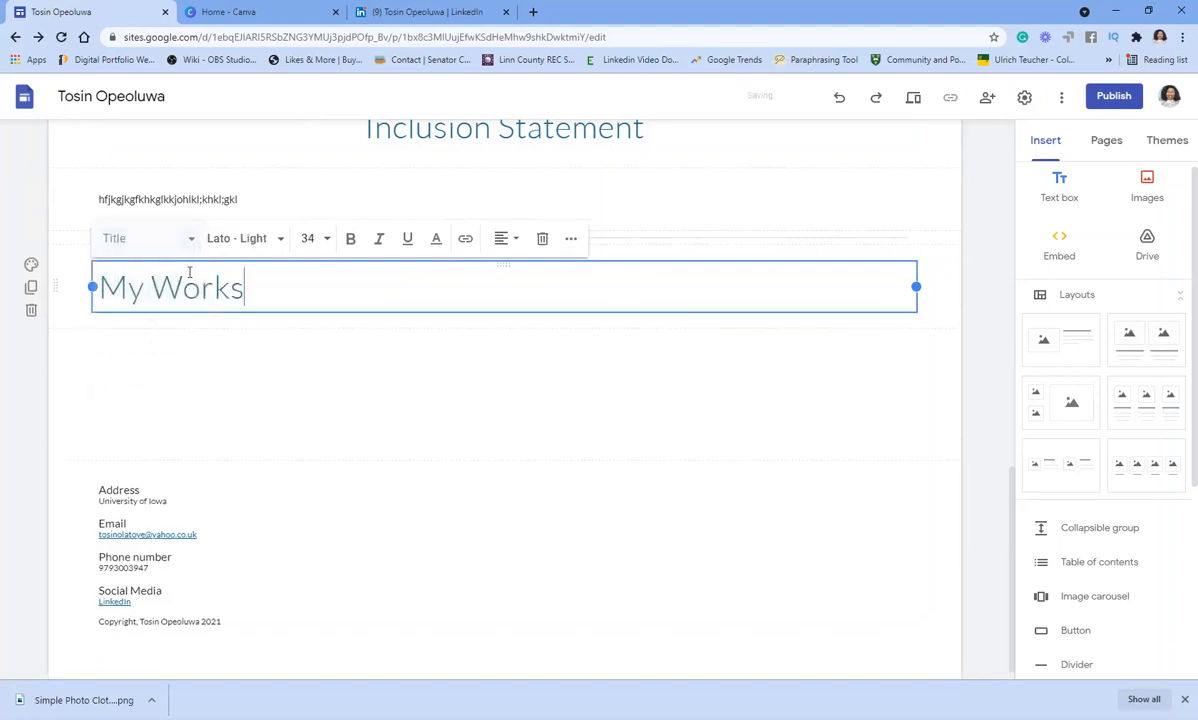
click(514, 240)
click(501, 280)
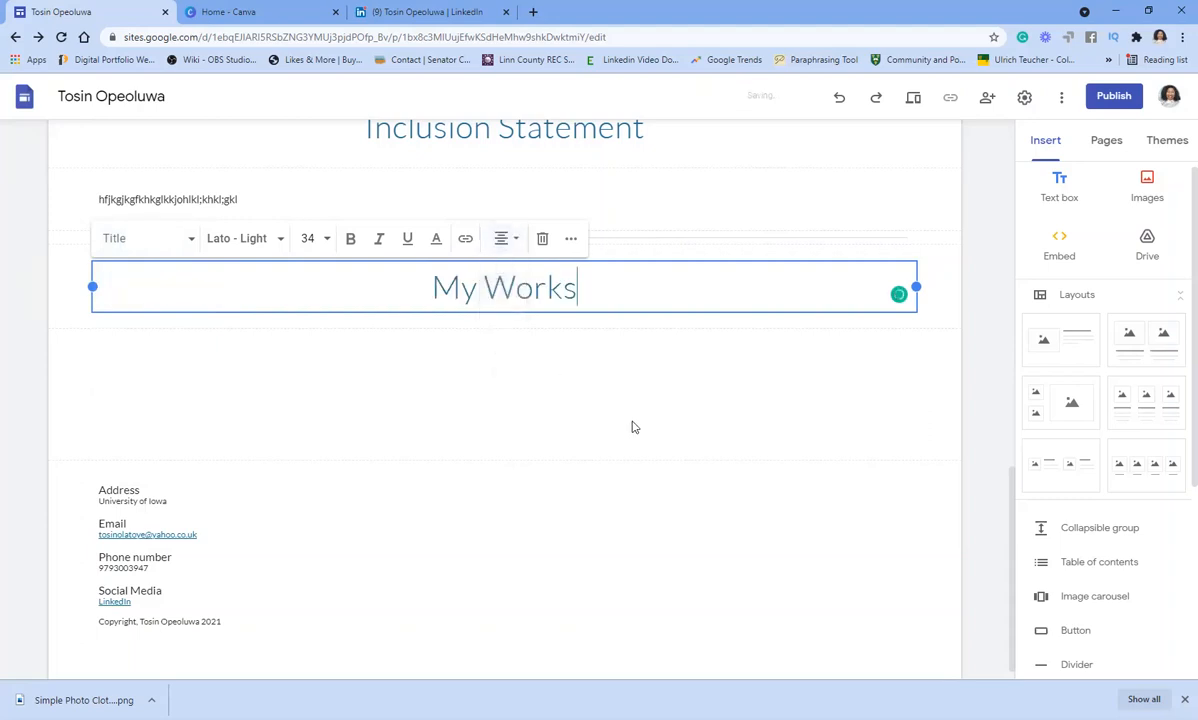
click(667, 303)
click(944, 412)
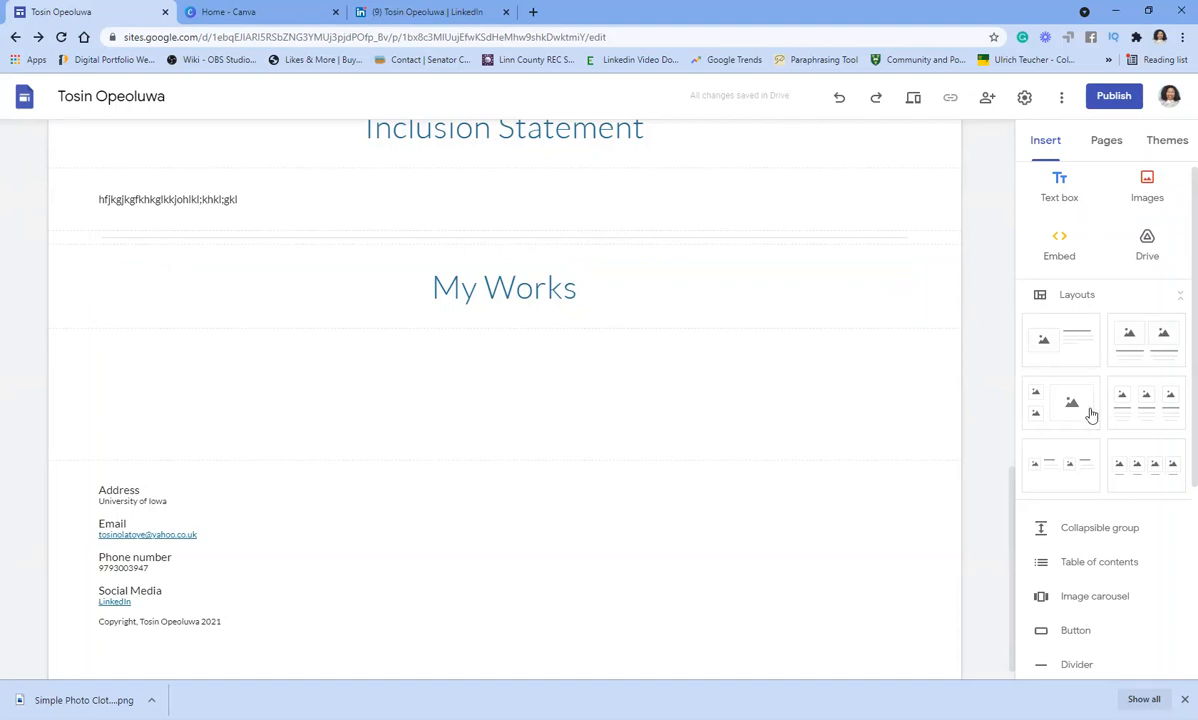
- Add a three-column image-and-text layout under the My Works heading, leaving its placeholders empty
click(861, 321)
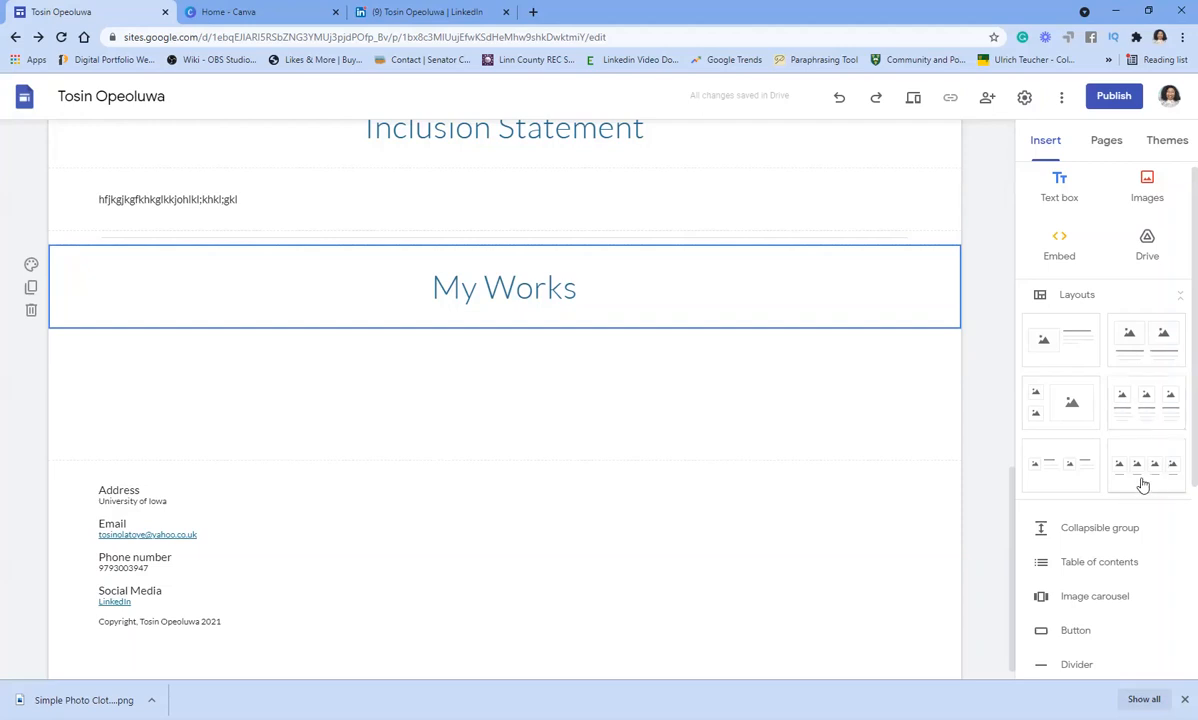
click(1148, 400)
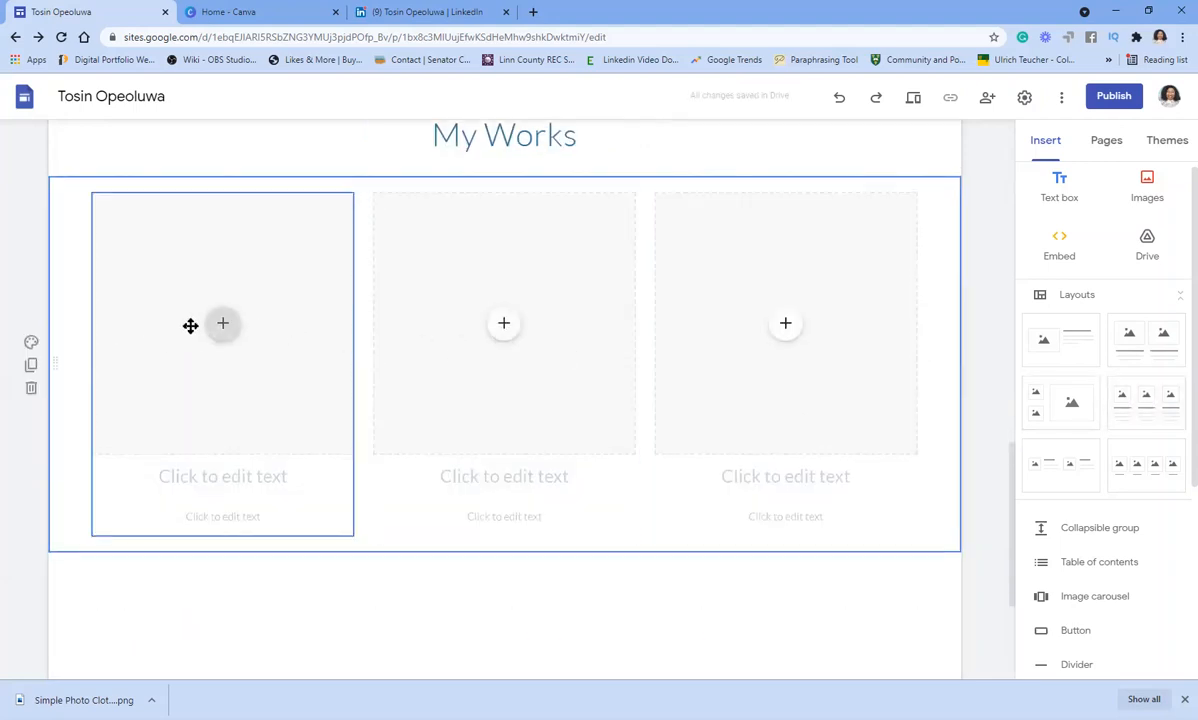
click(212, 328)
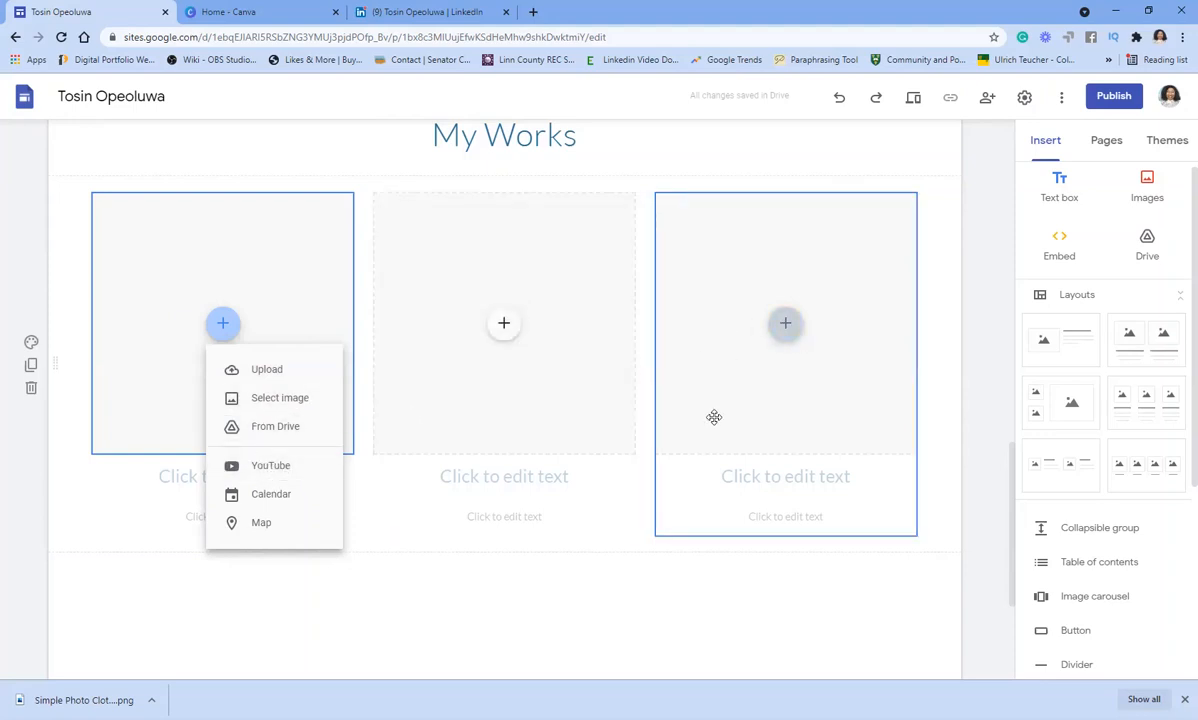
scroll(690, 455, down, 3)
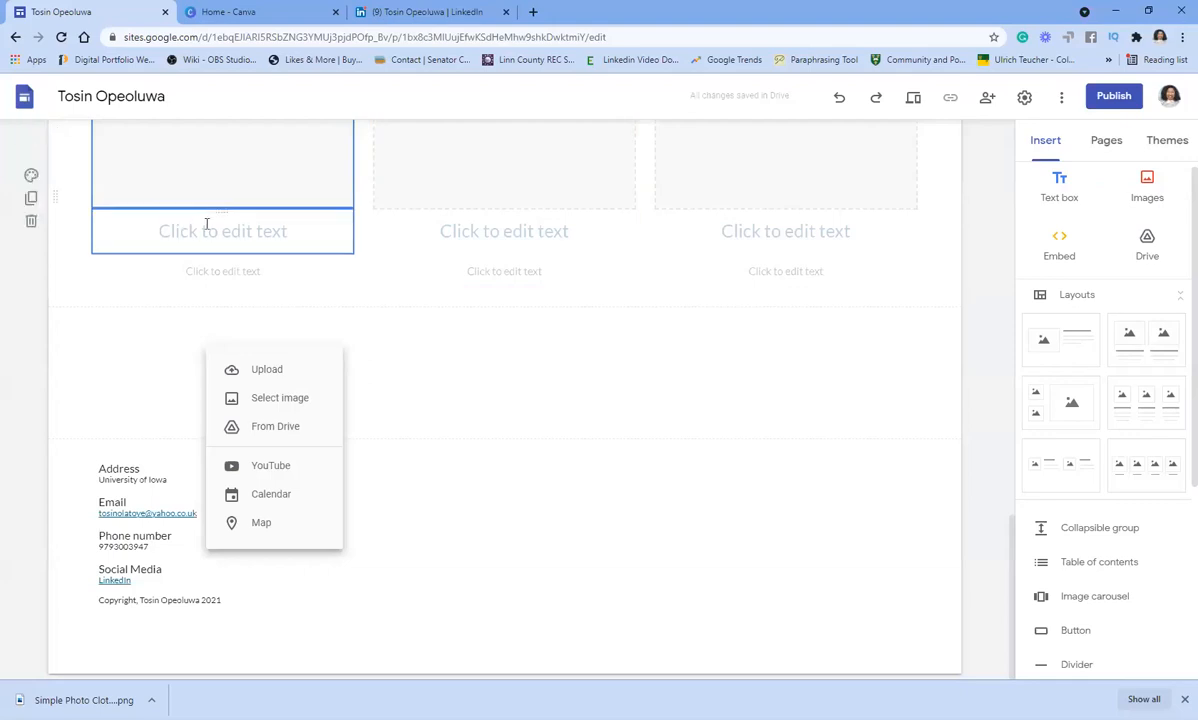
click(258, 232)
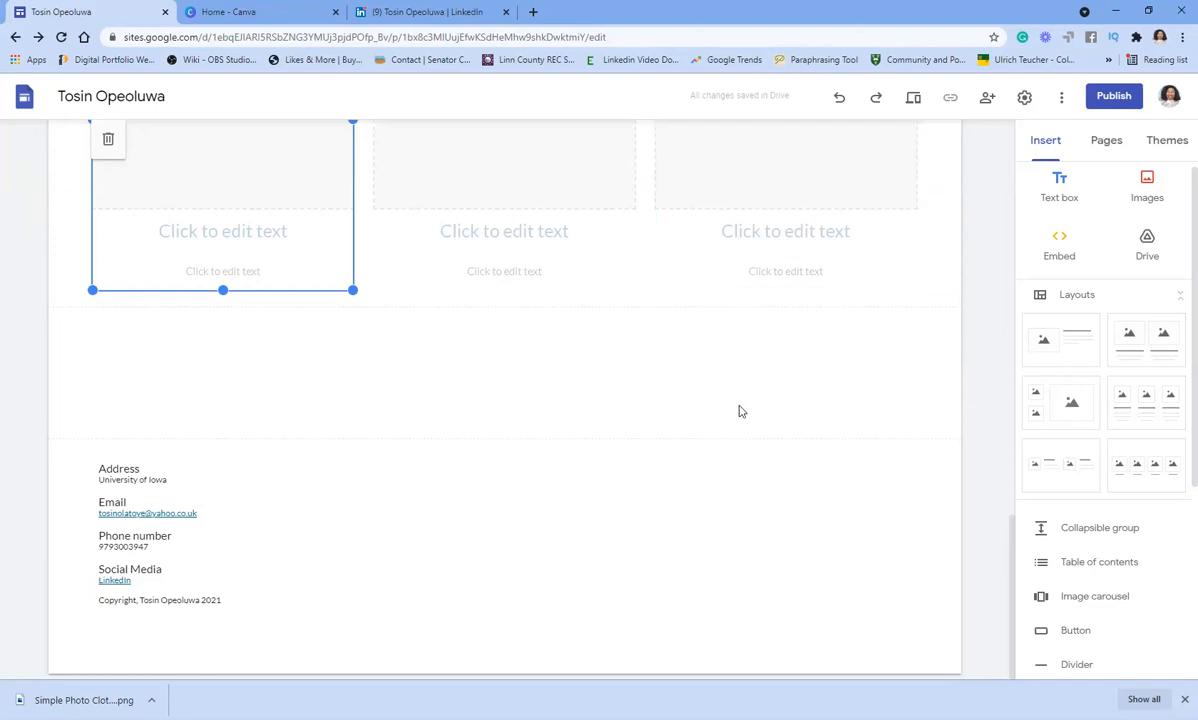
scroll(735, 395, up, 20)
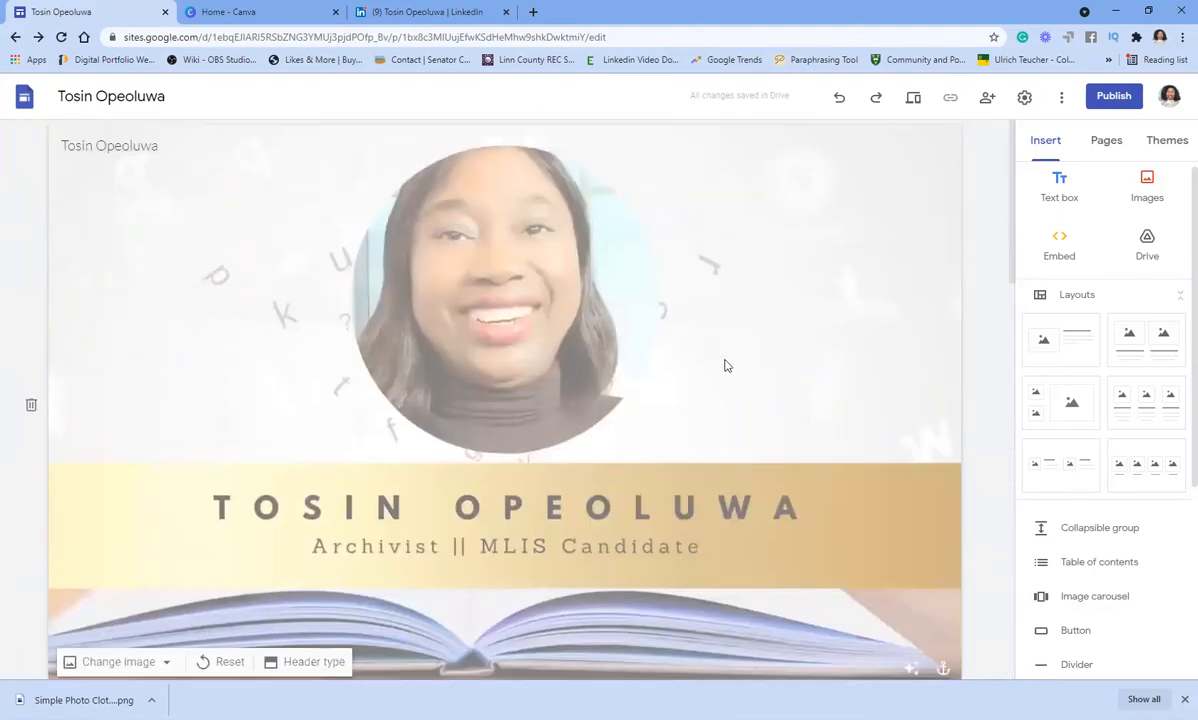
scroll(725, 361, down, 15)
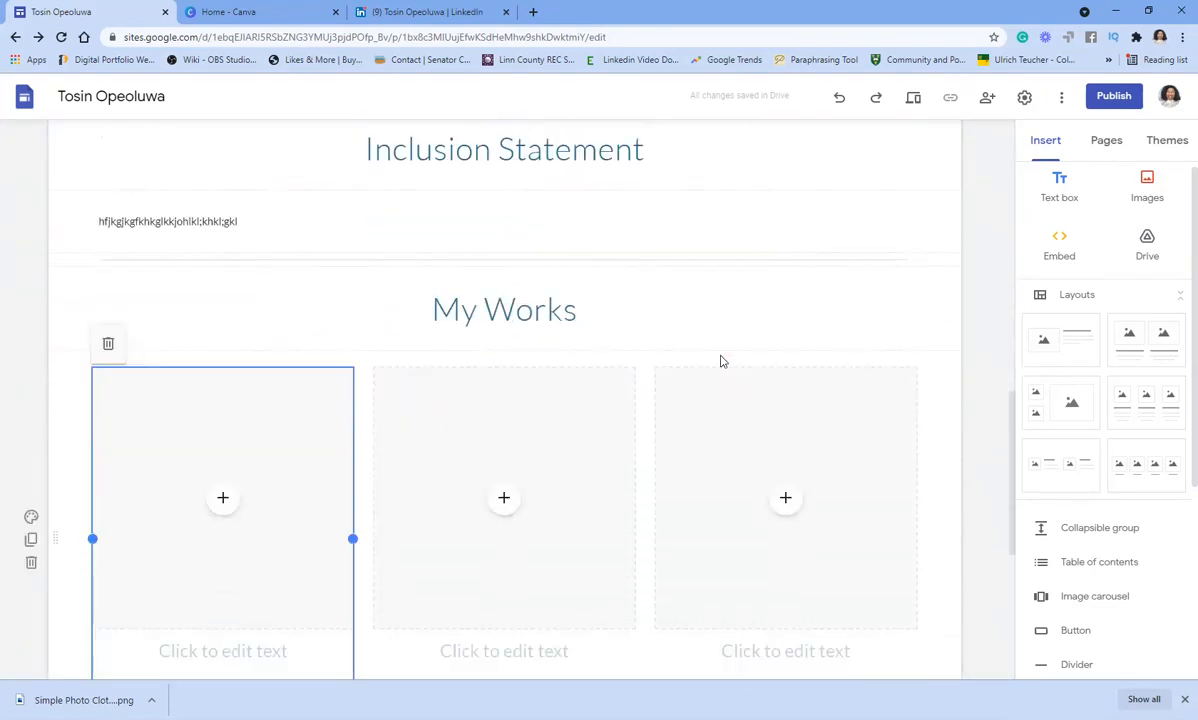
scroll(719, 361, down, 1)
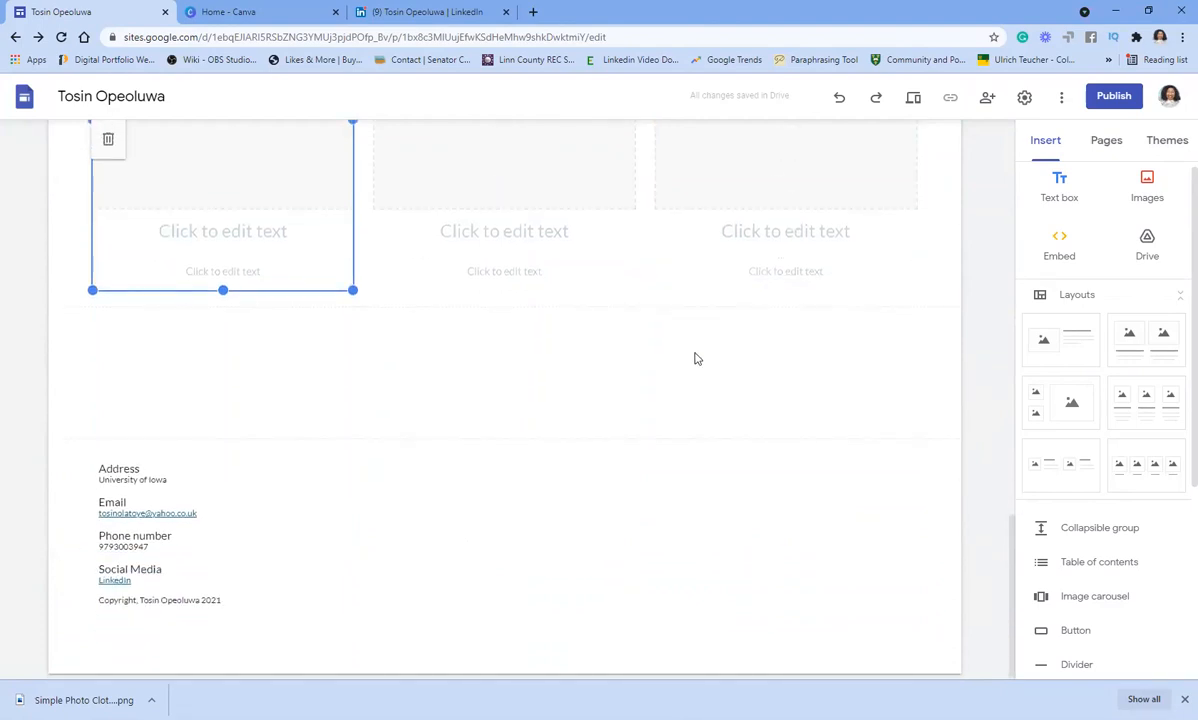
scroll(714, 324, up, 15)
scroll(718, 319, up, 5)
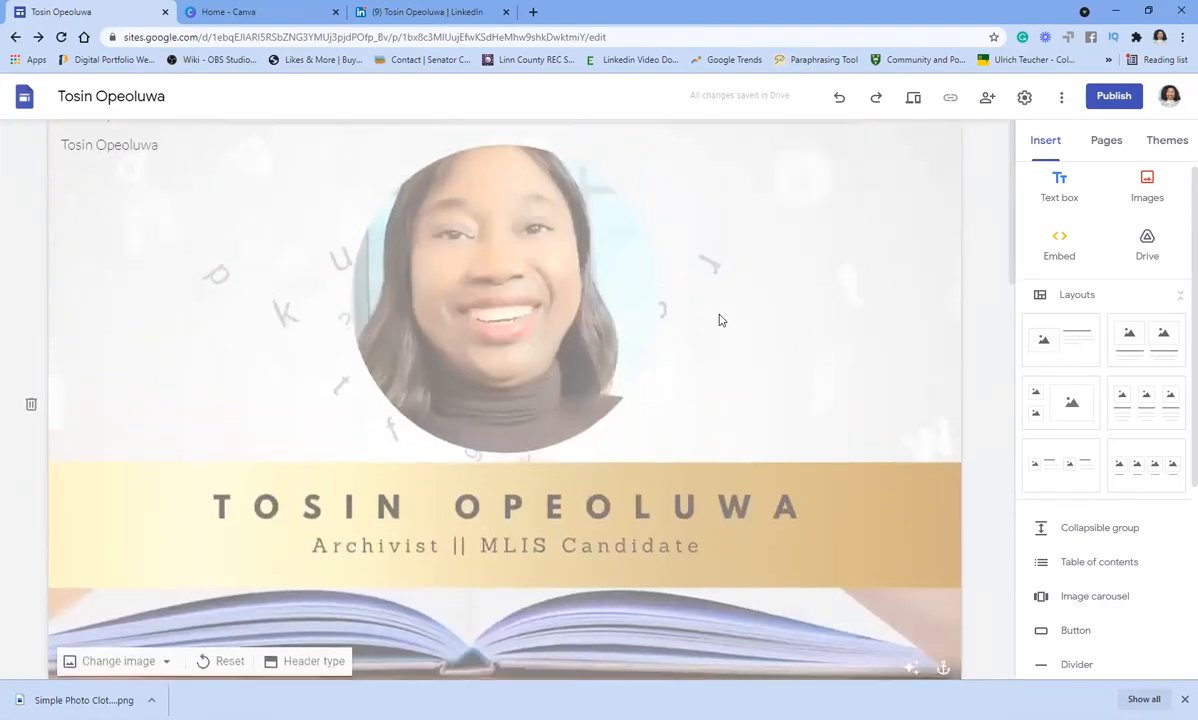
- Create two new site pages named Bio and Inclusion Statement
click(1104, 148)
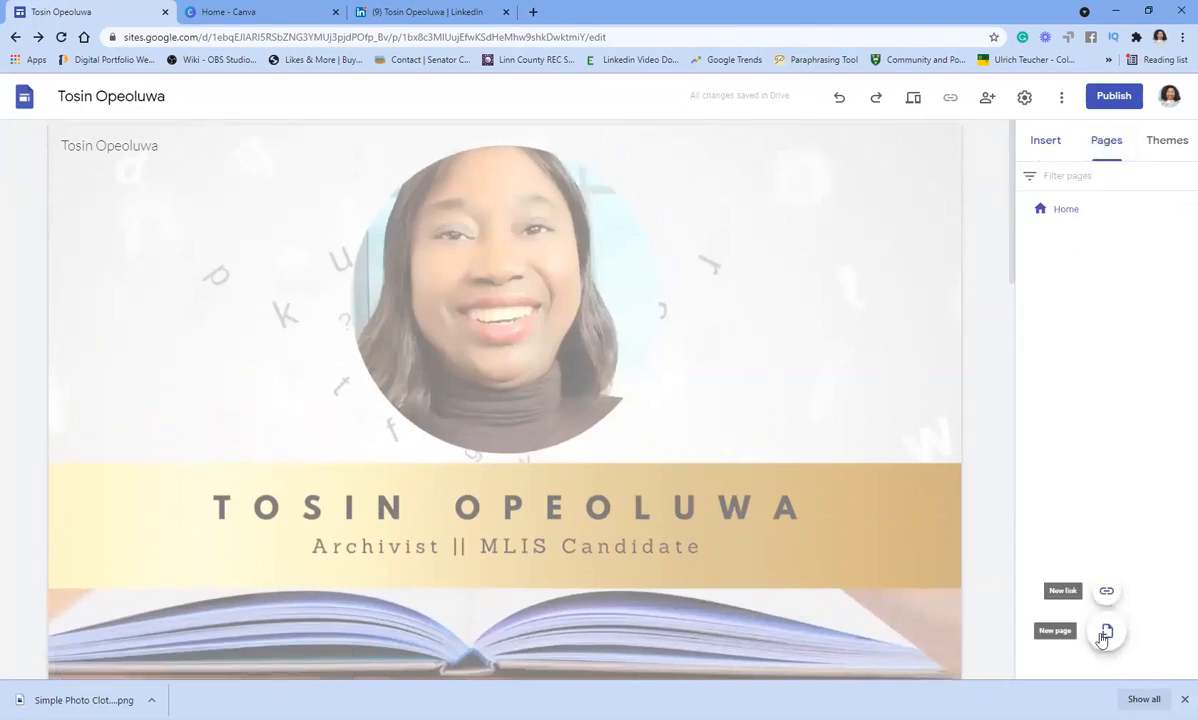
click(1104, 632)
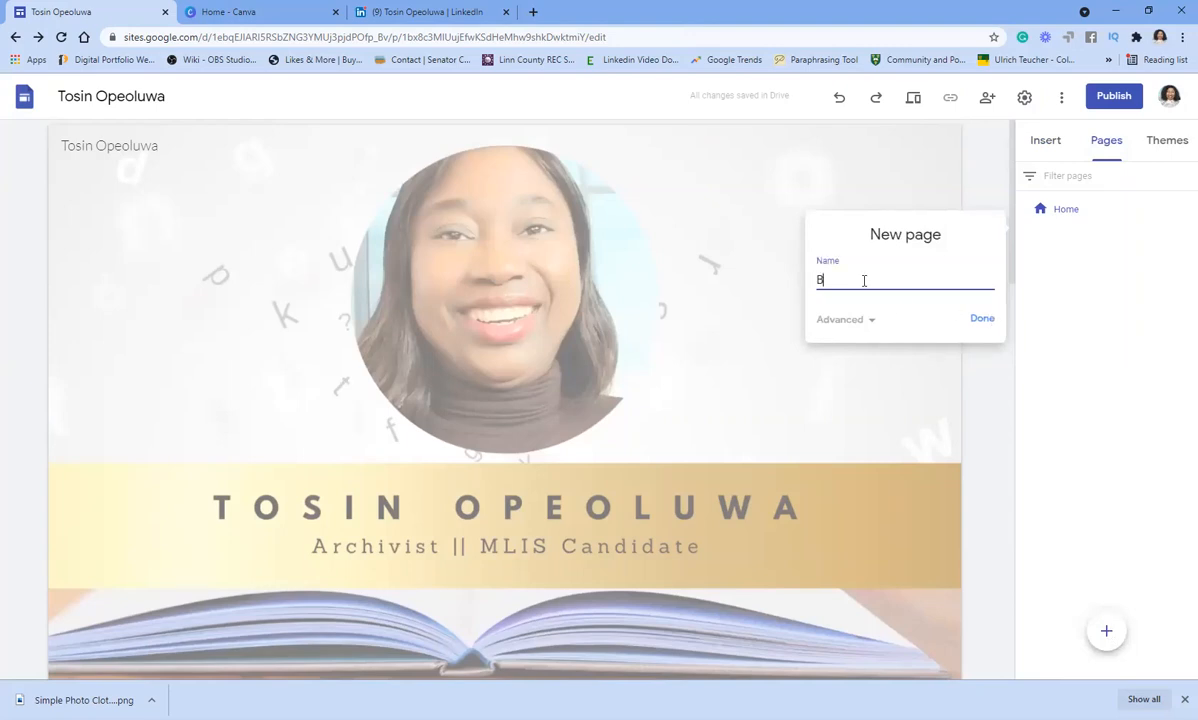
click(982, 320)
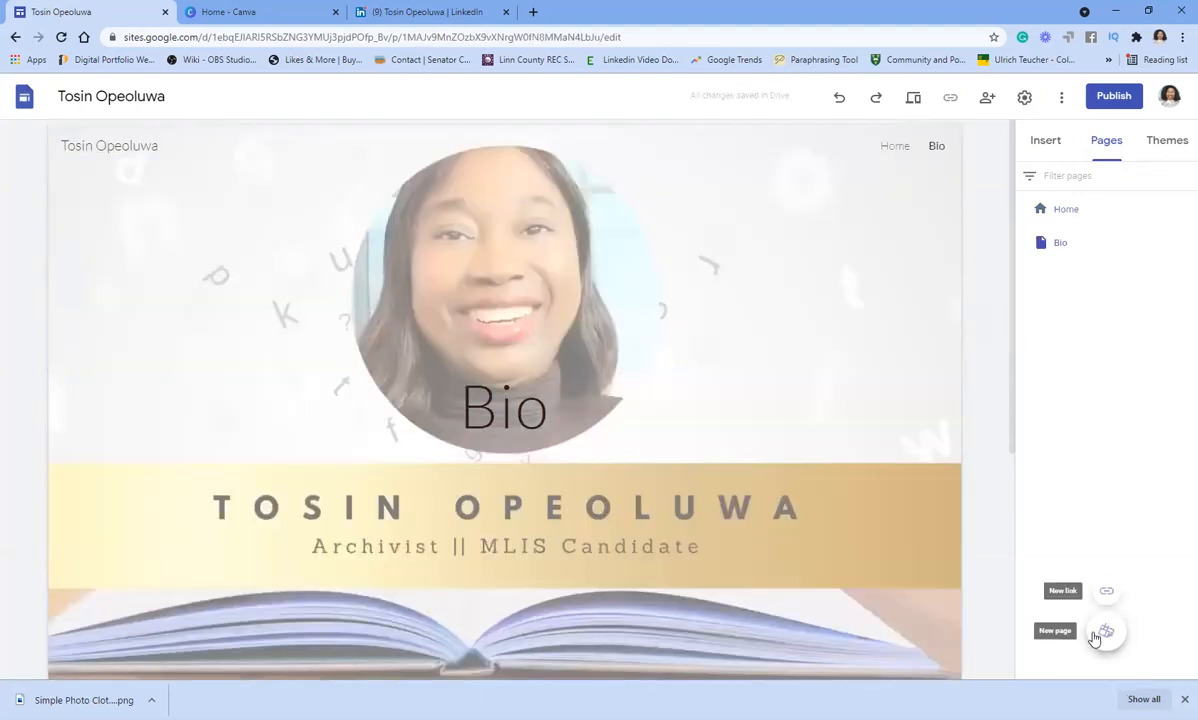
click(1107, 634)
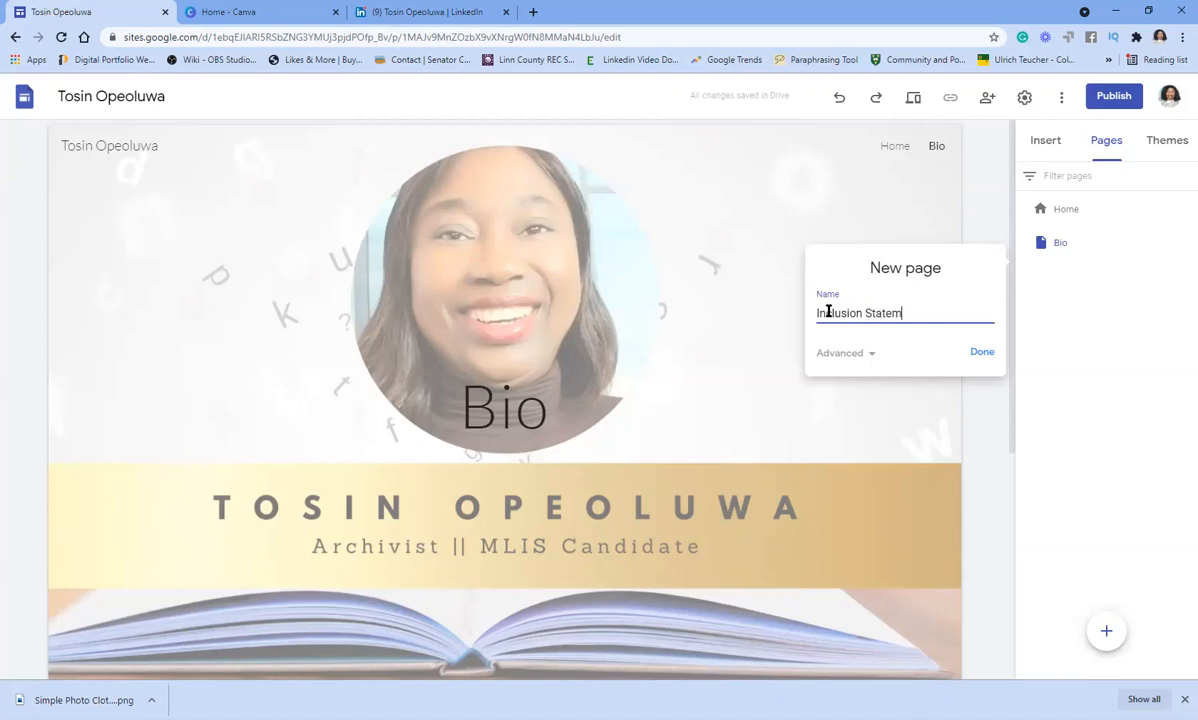
text(Inclusion Statement)
click(977, 351)
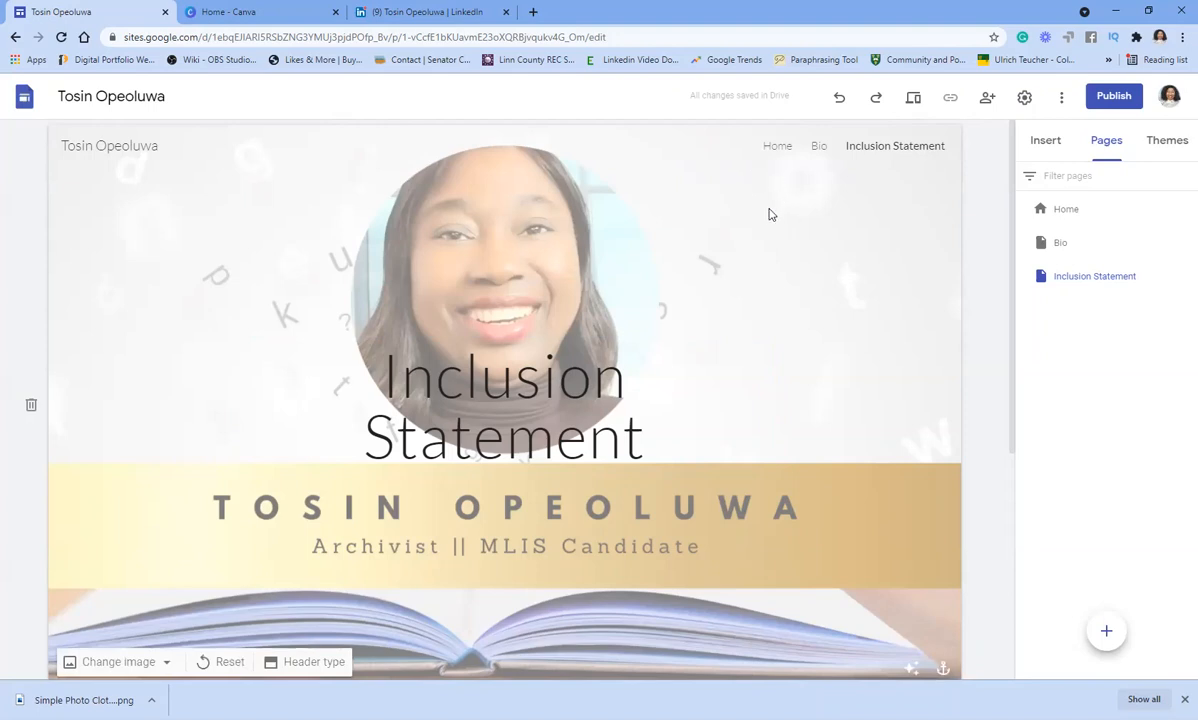
- Delete the Inclusion Statement title text from the page header banner
scroll(772, 340, down, 4)
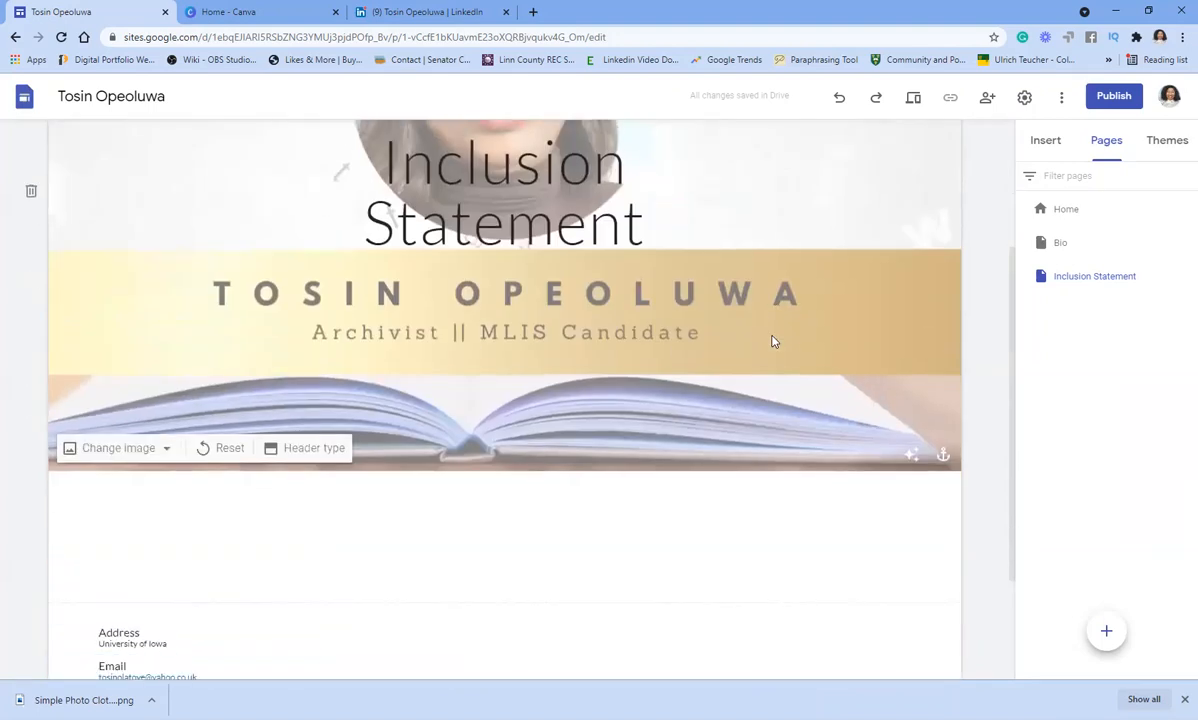
scroll(768, 340, up, 4)
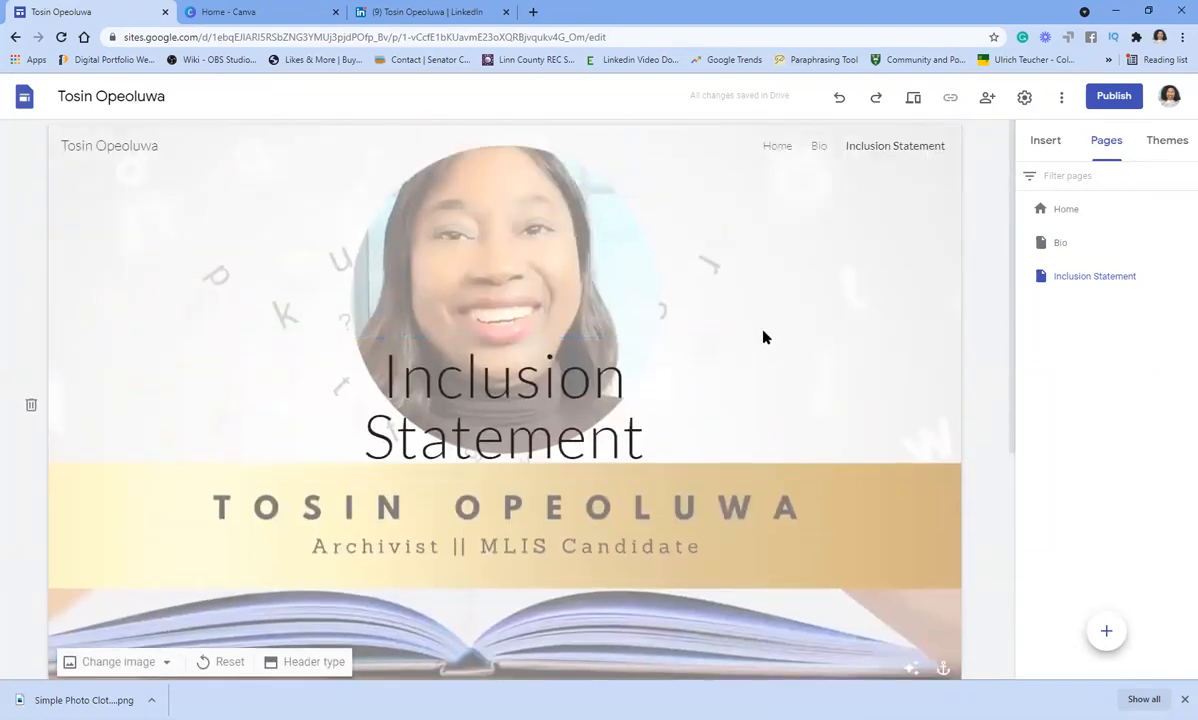
scroll(766, 339, down, 3)
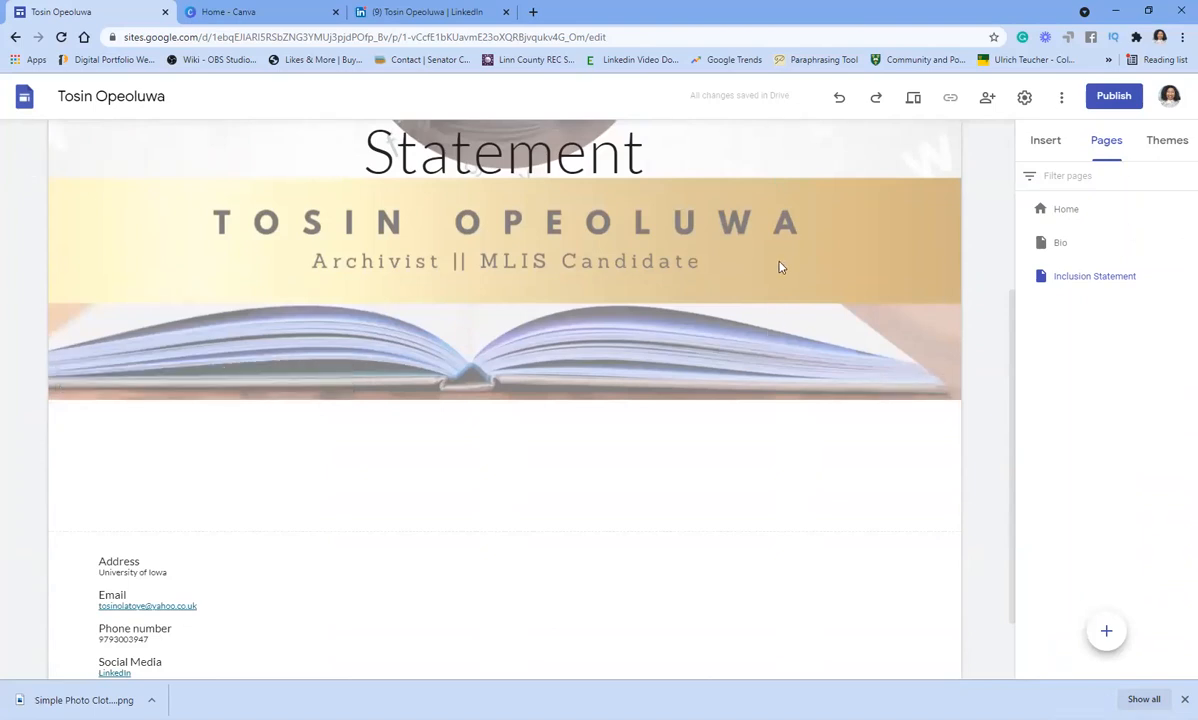
scroll(781, 267, up, 3)
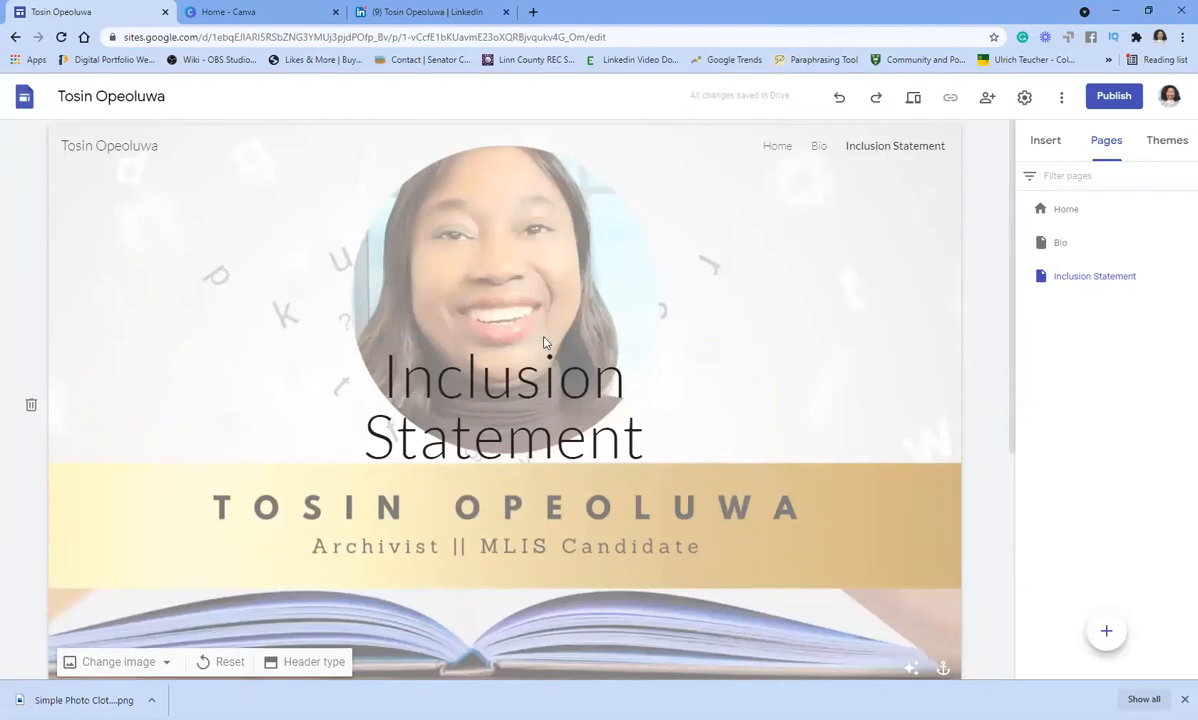
click(510, 360)
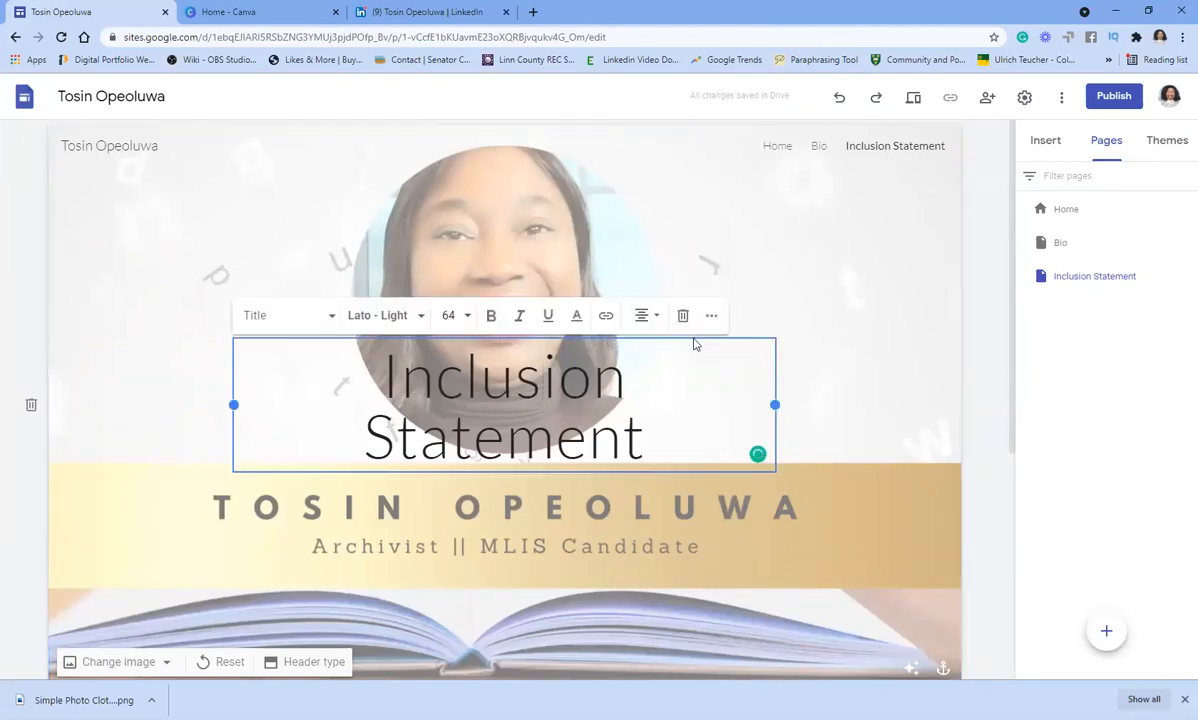
click(683, 315)
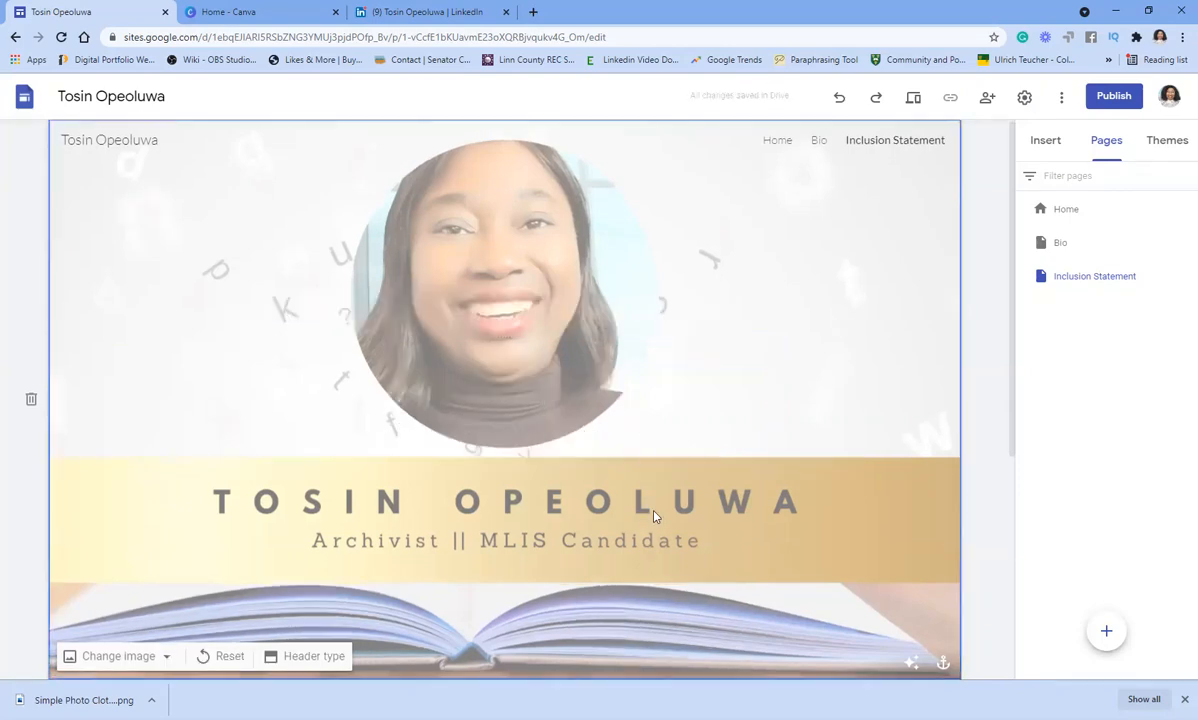
scroll(655, 500, down, 3)
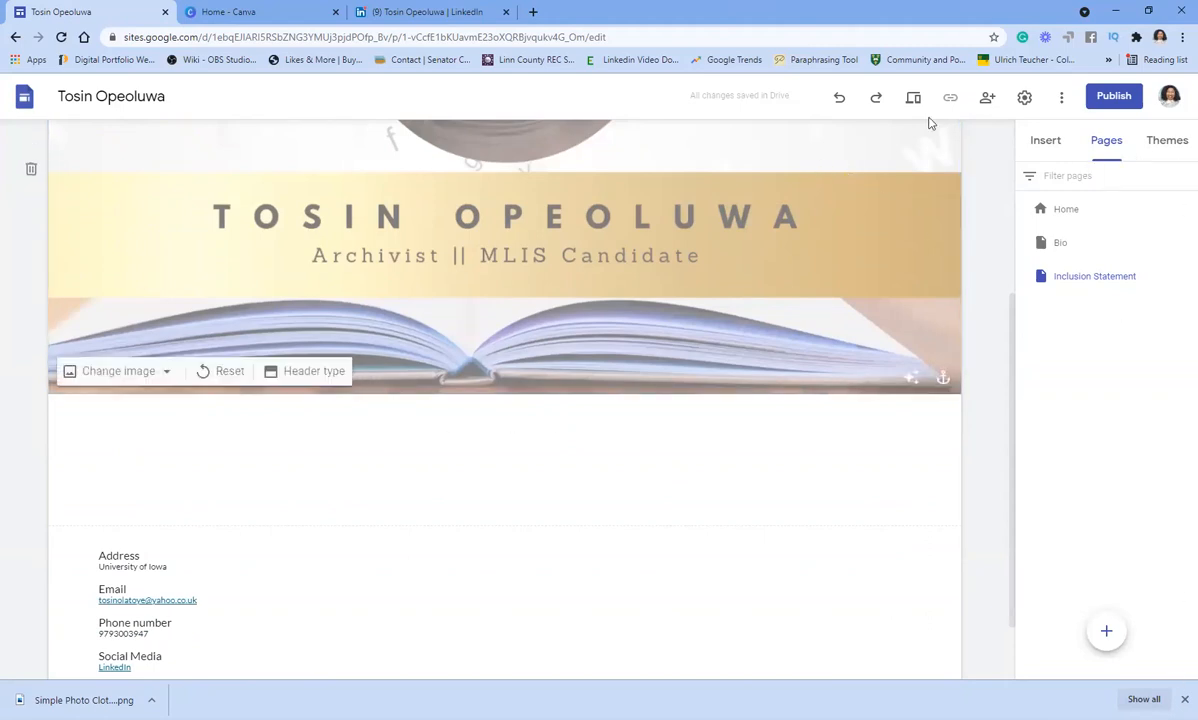
- Add a text box reading 'Inclusion Statement' styled as a centred Title
click(1046, 141)
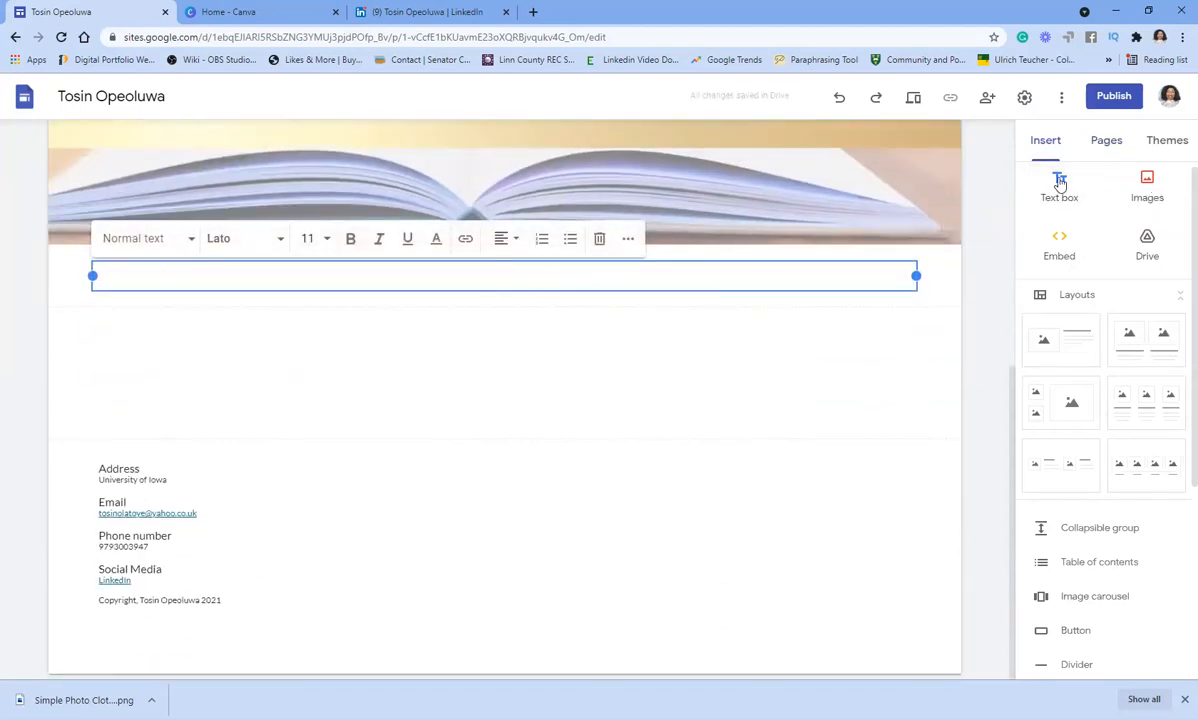
click(1059, 183)
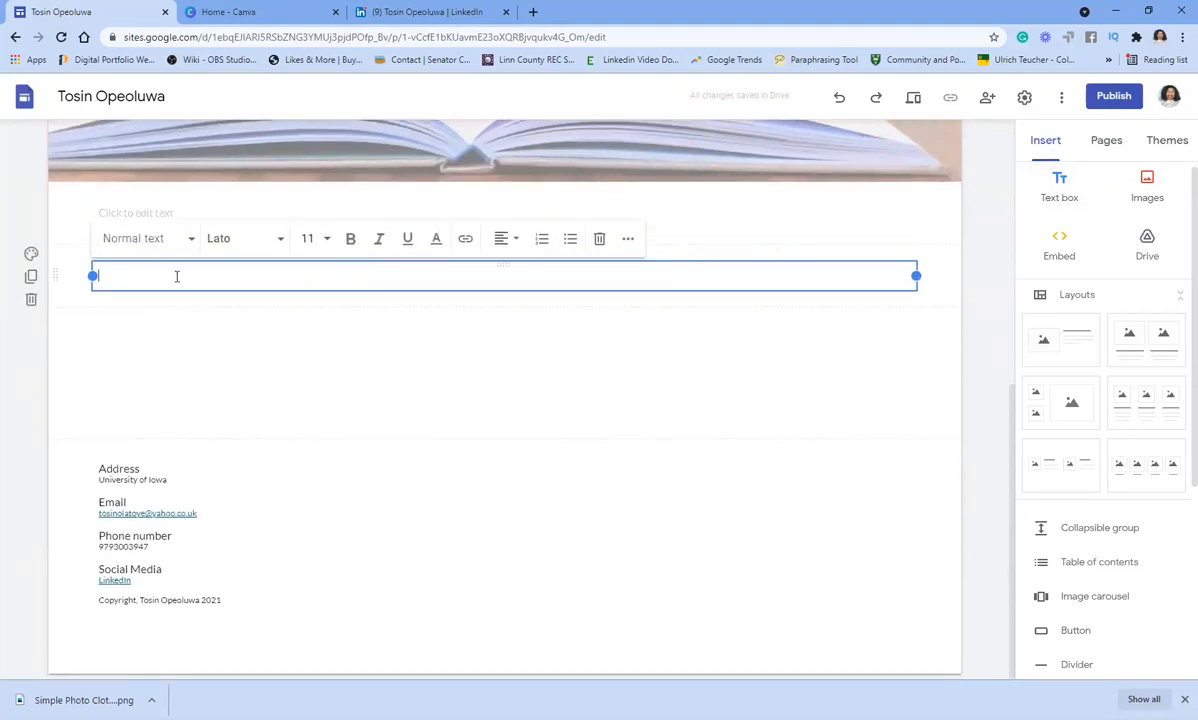
text(Inclusion Statement)
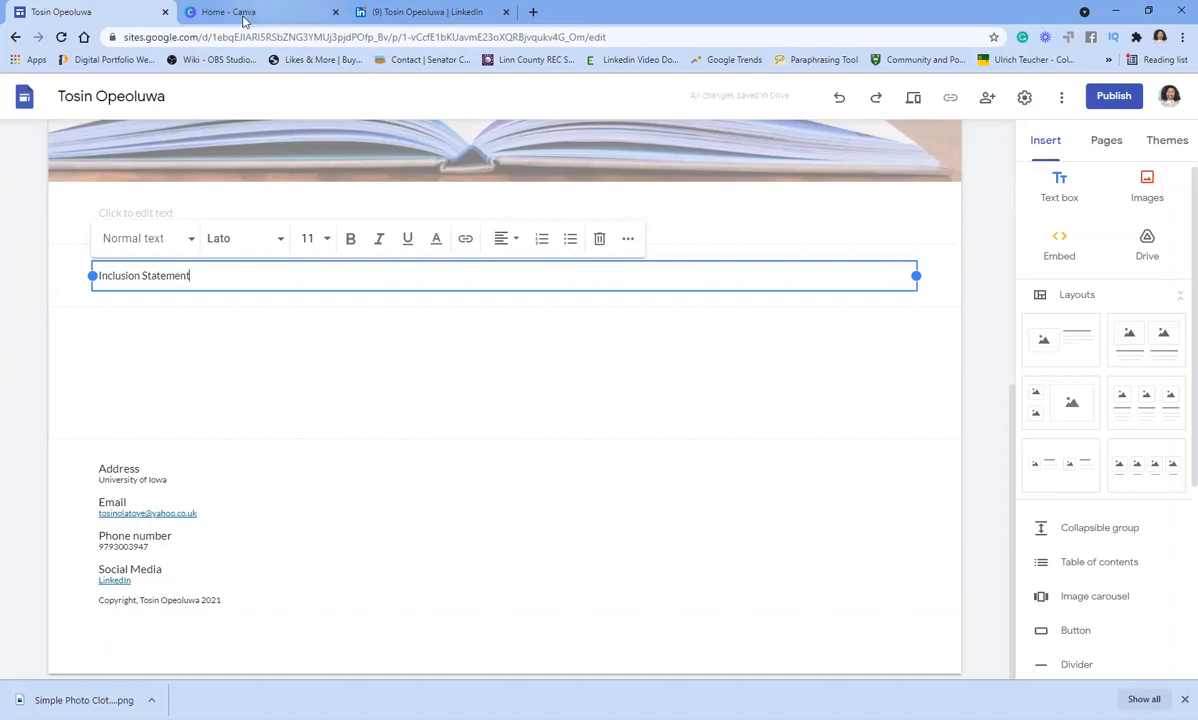
click(187, 239)
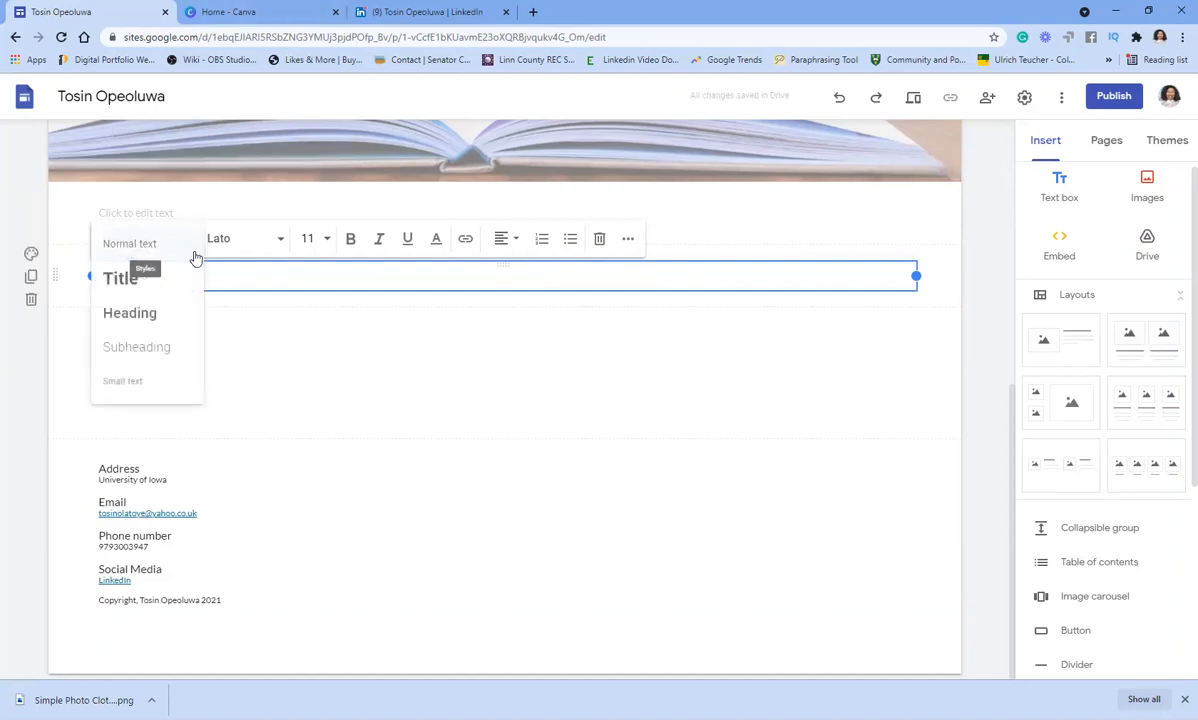
click(120, 280)
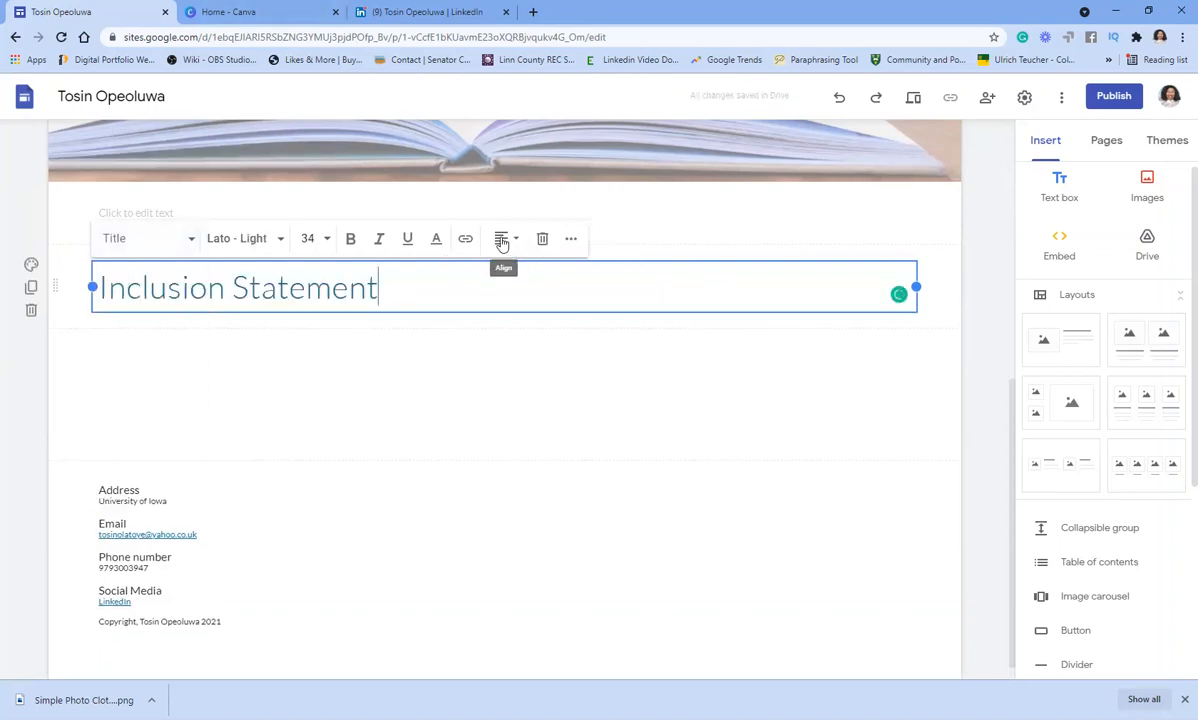
click(502, 240)
click(500, 277)
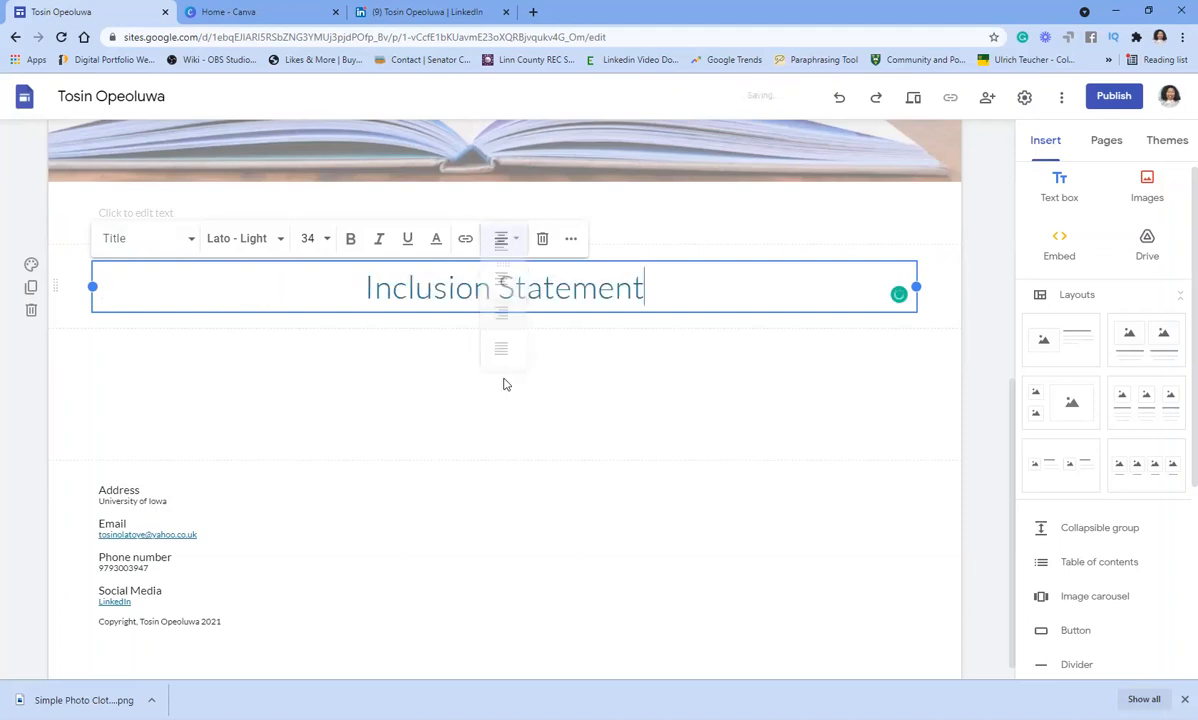
click(450, 378)
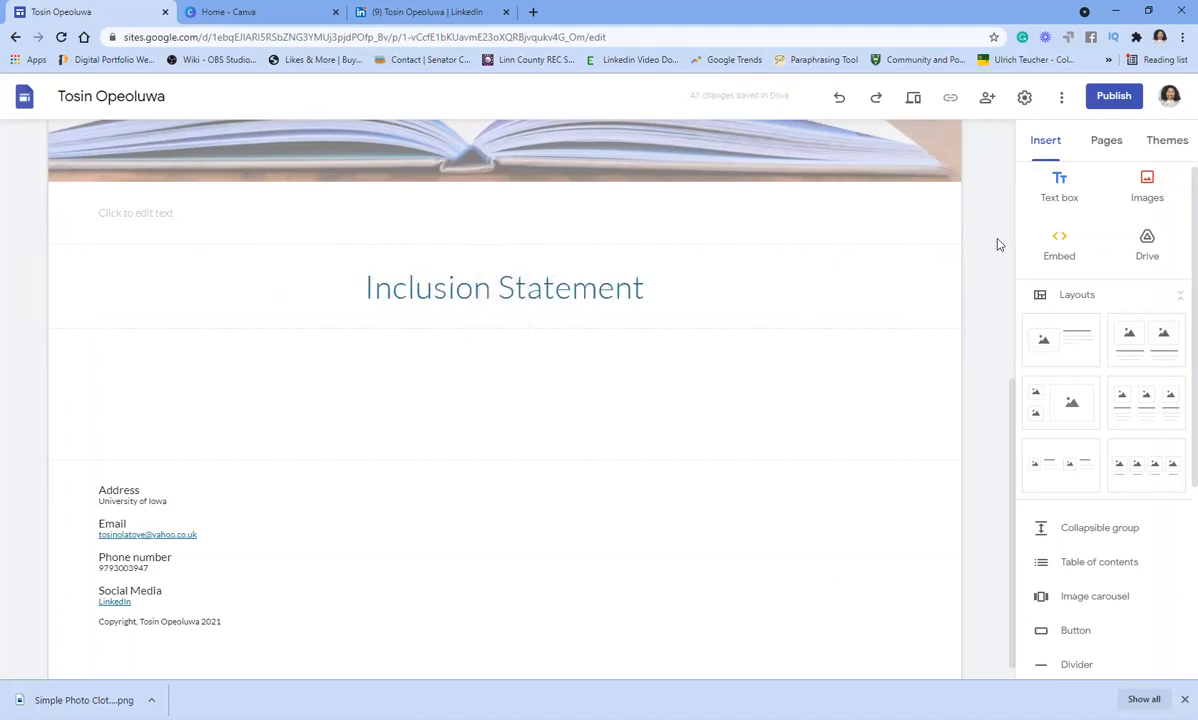
- Insert an empty text box beneath the Inclusion Statement heading
click(1059, 186)
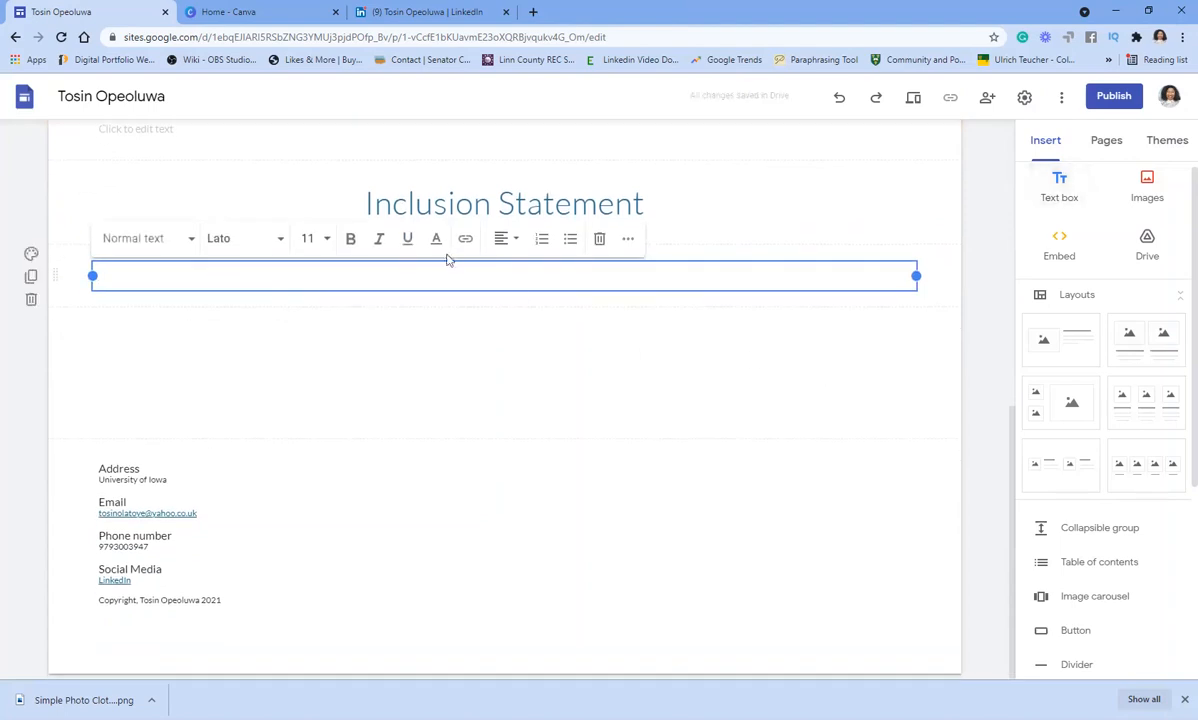
scroll(823, 361, up, 2)
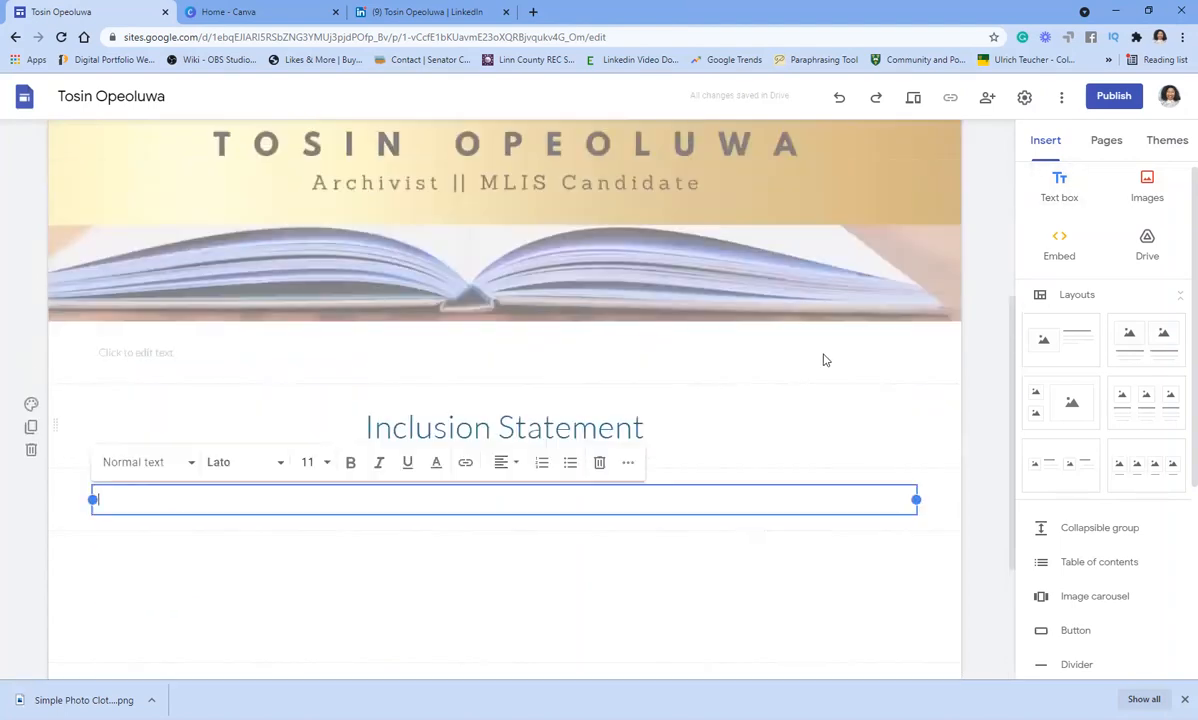
scroll(825, 350, up, 3)
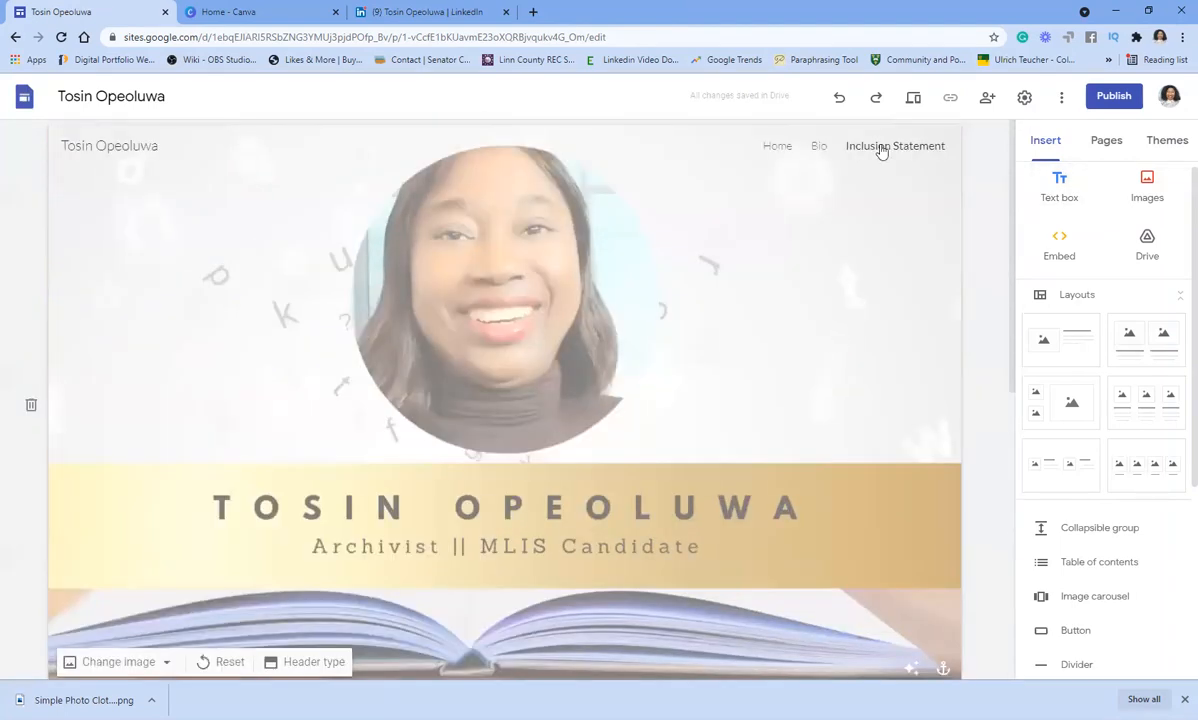
- On the Bio page, delete the Bio title text from the header
click(817, 148)
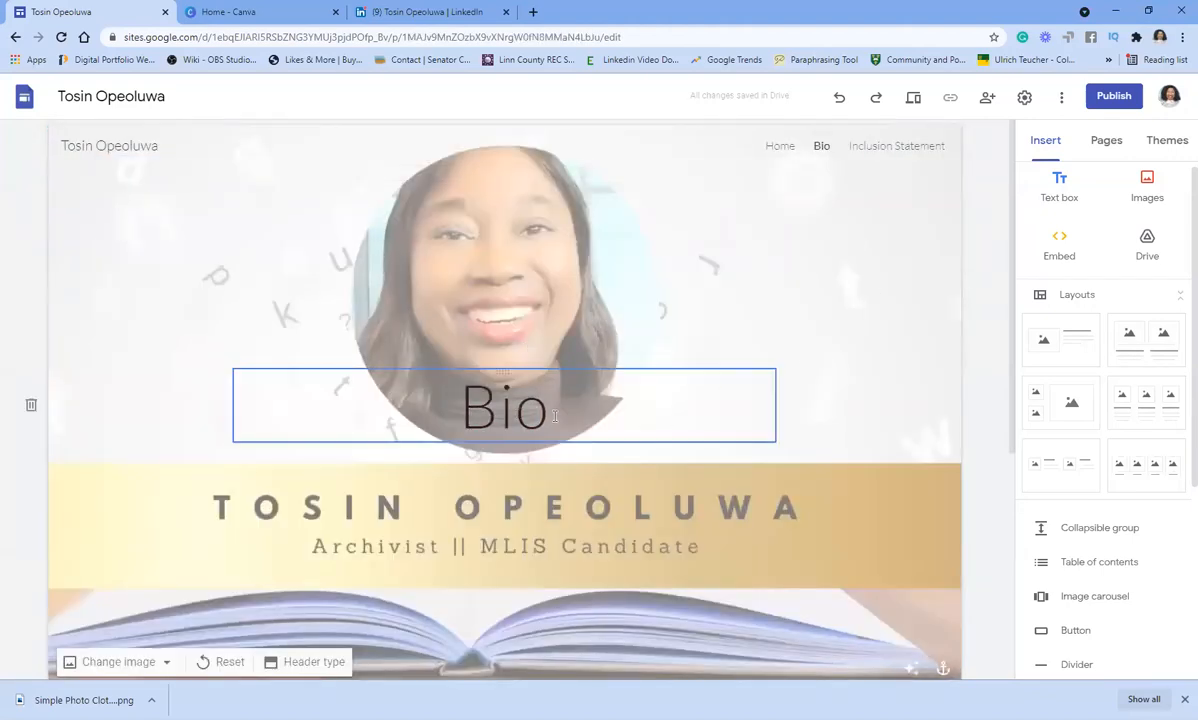
drag(555, 416, 437, 403)
key(ctrl+c)
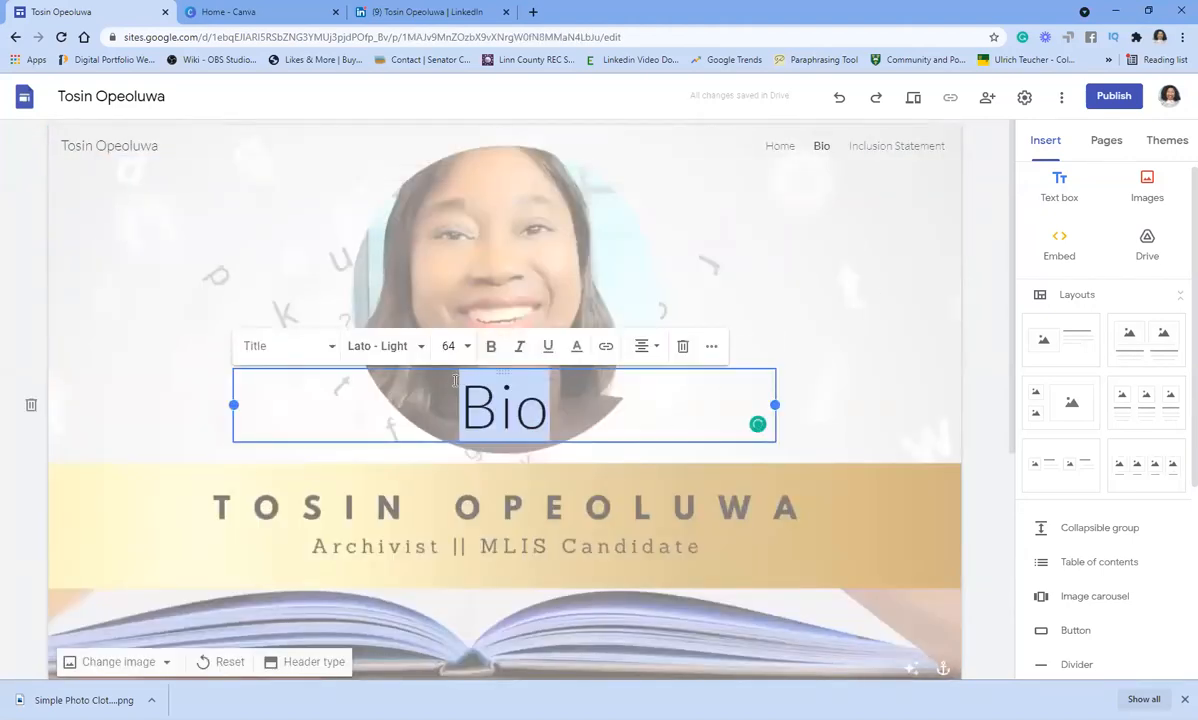
key(BackSpace)
click(683, 346)
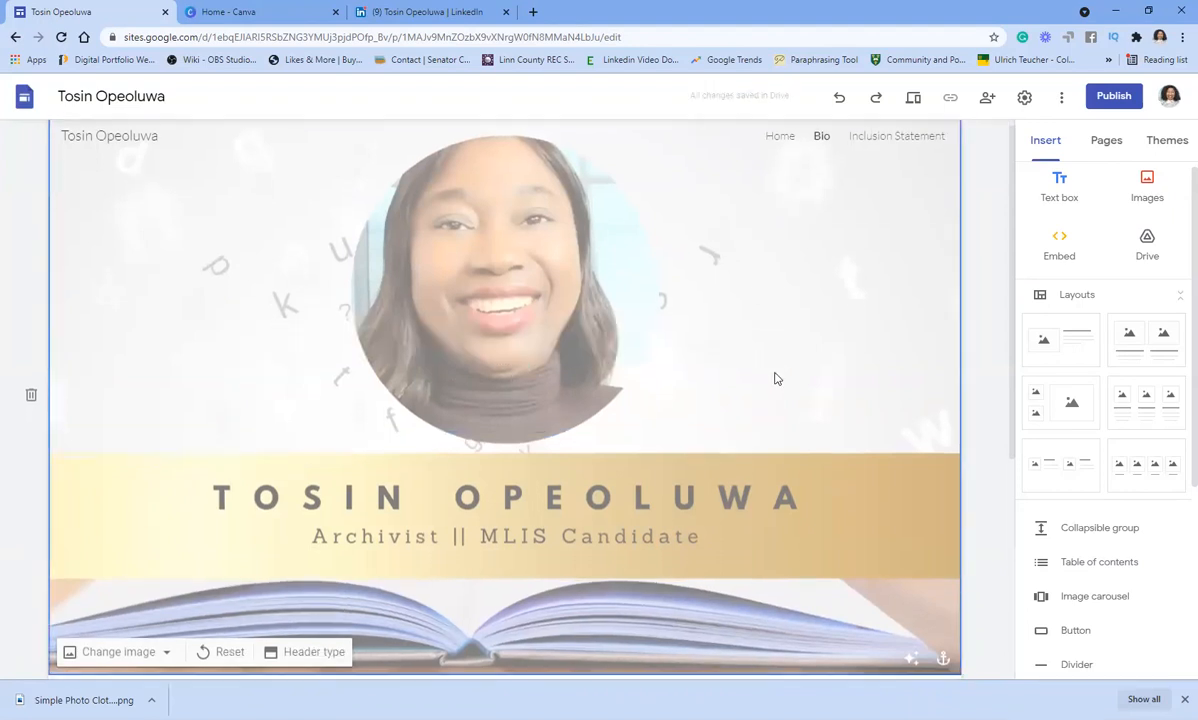
scroll(775, 378, down, 3)
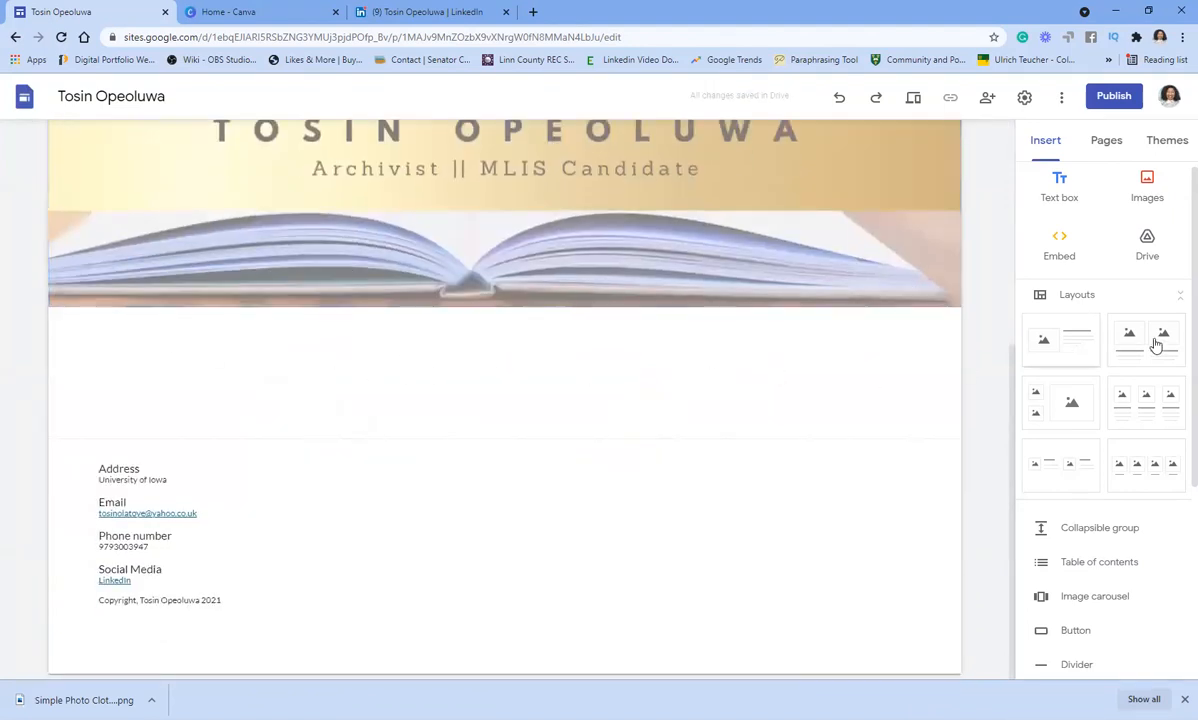
- Add a divider, a pasted Bio heading text box, and an empty text box below it
click(1070, 664)
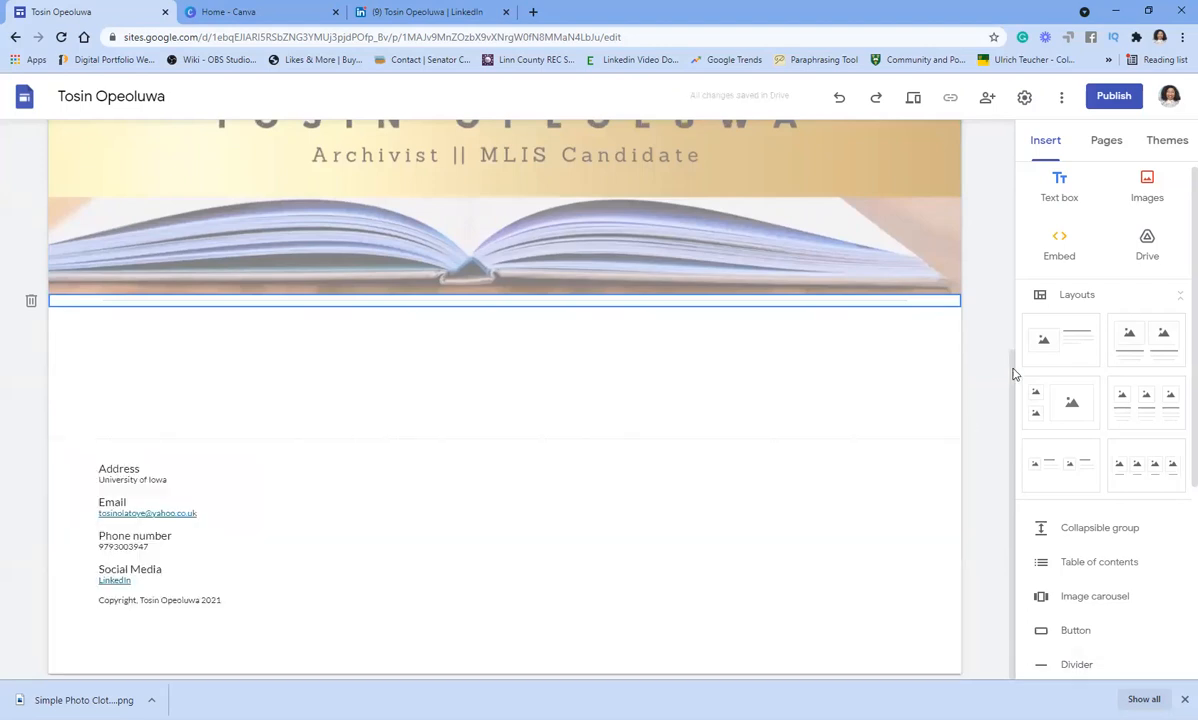
click(1063, 187)
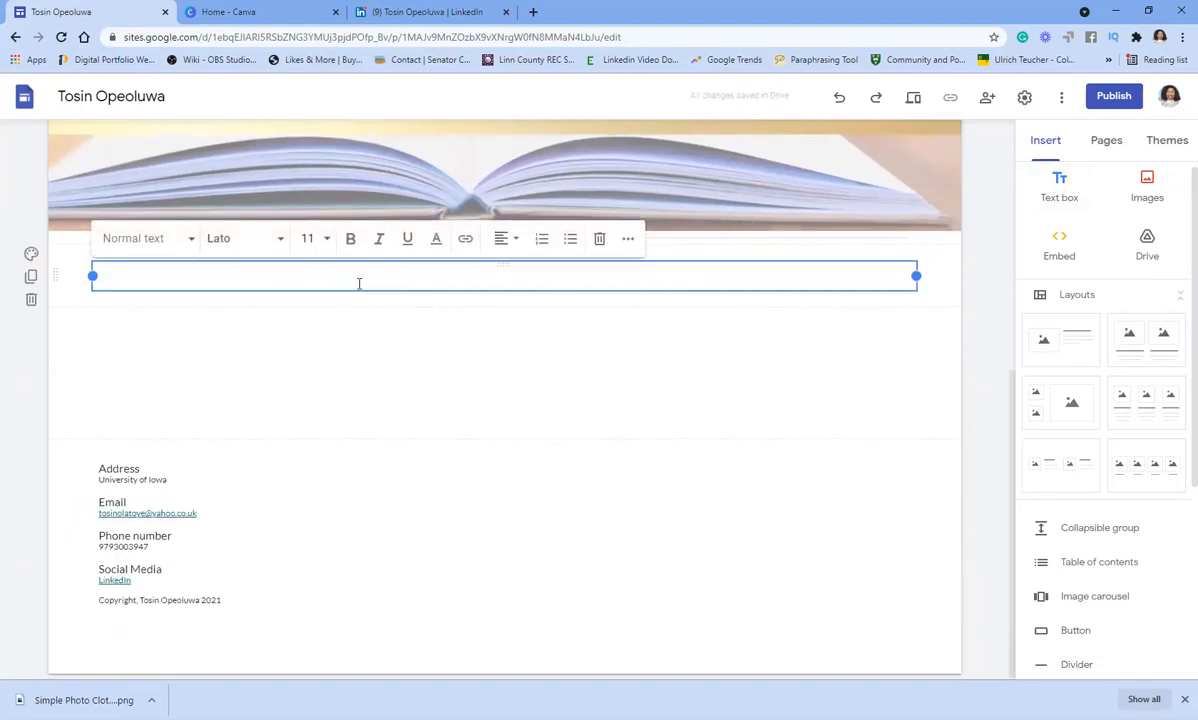
key(ctrl+v)
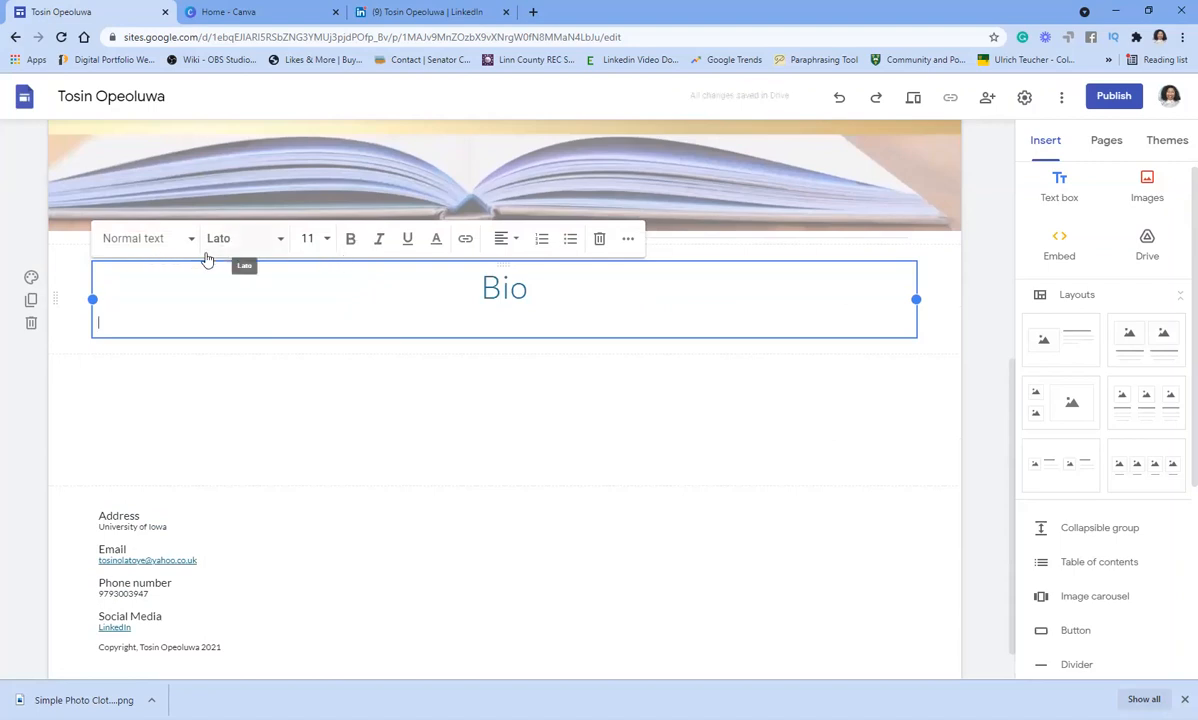
click(476, 458)
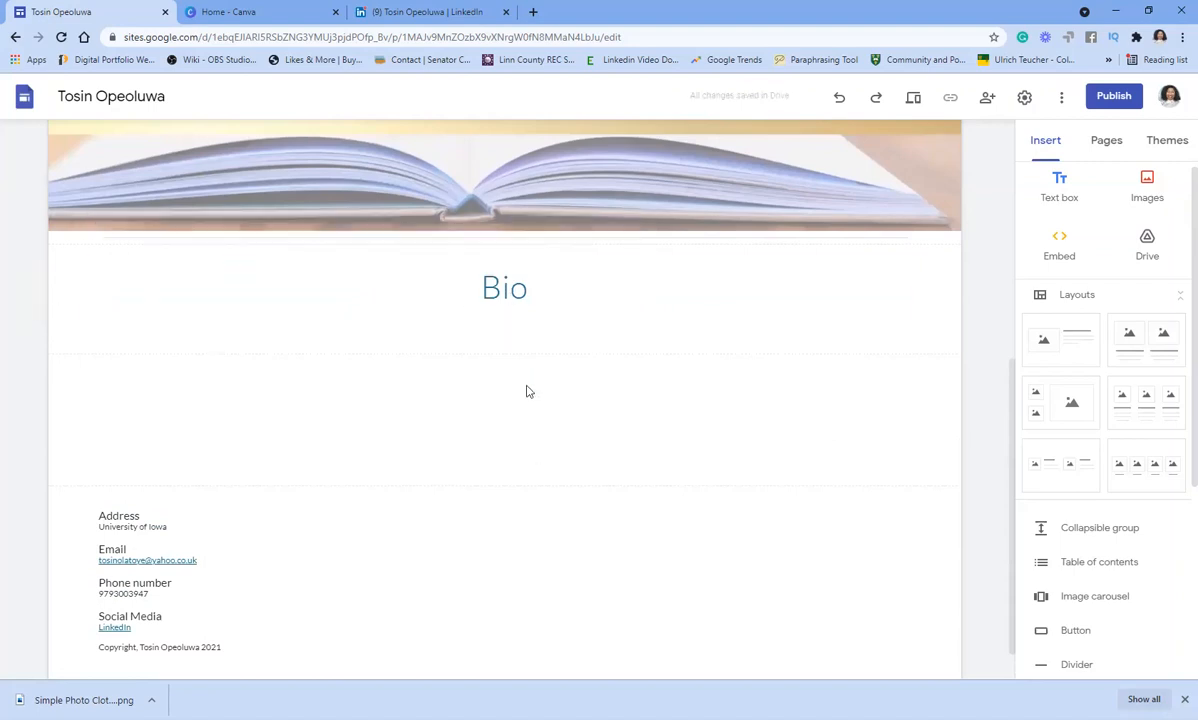
click(1058, 191)
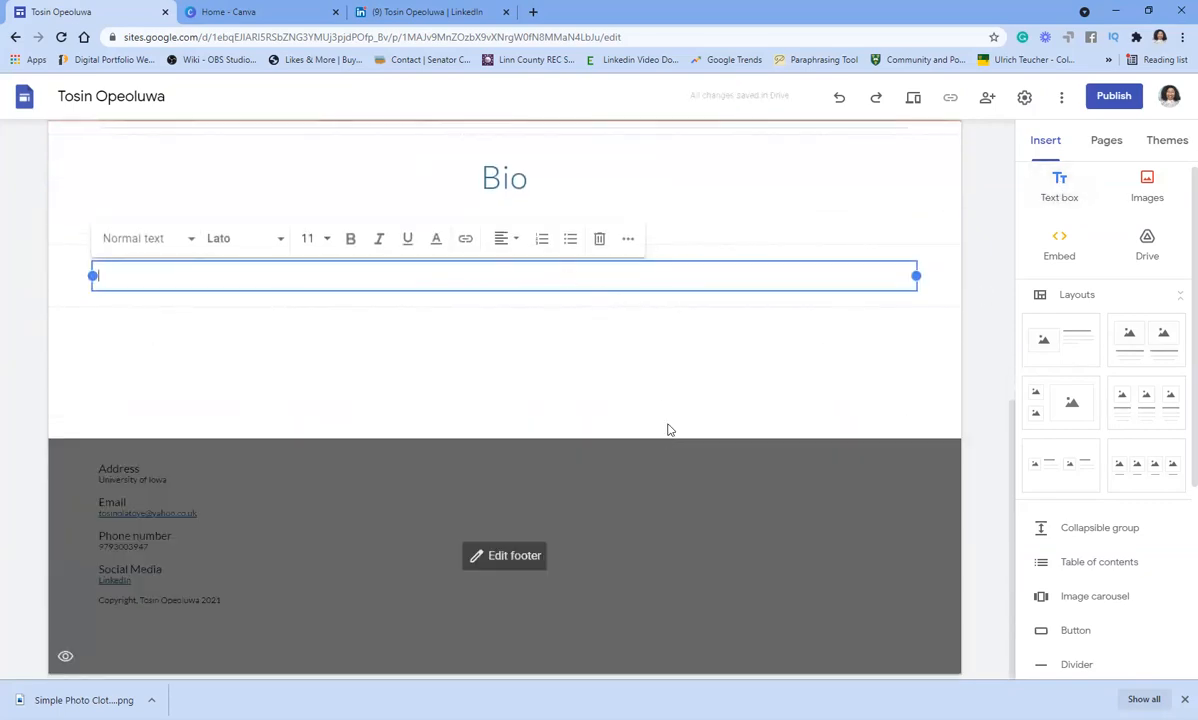
scroll(668, 420, up, 6)
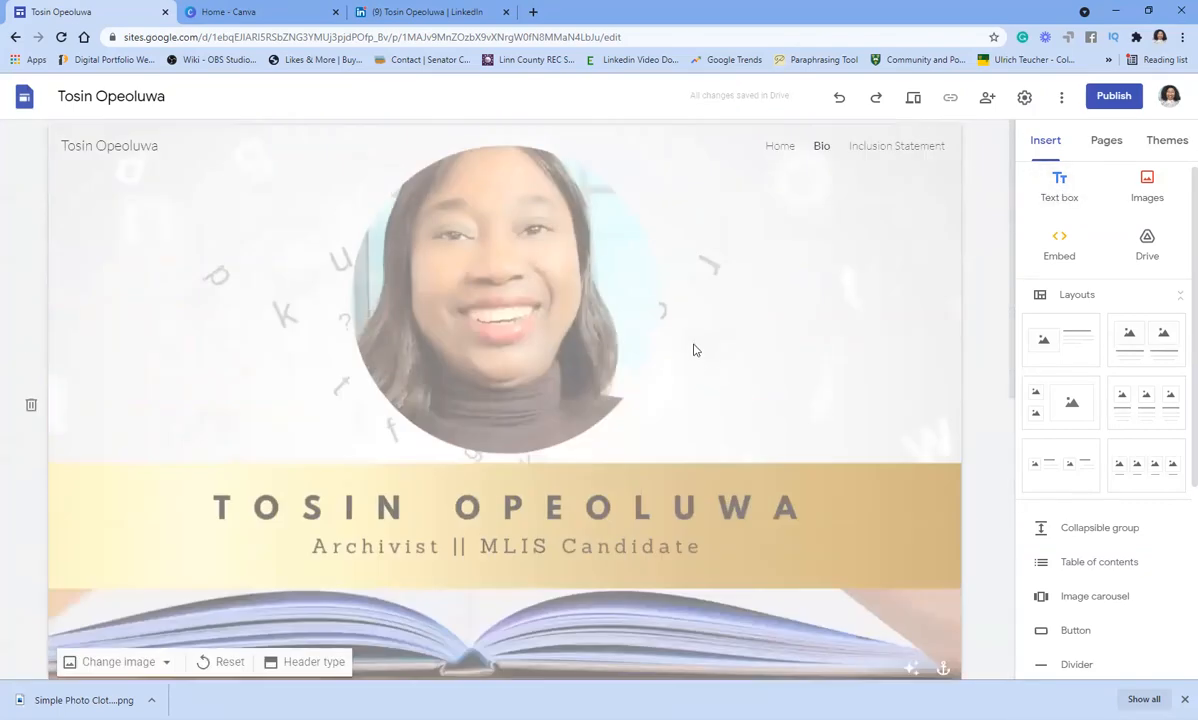
- Return to the site's Home page
click(775, 147)
scroll(815, 260, down, 13)
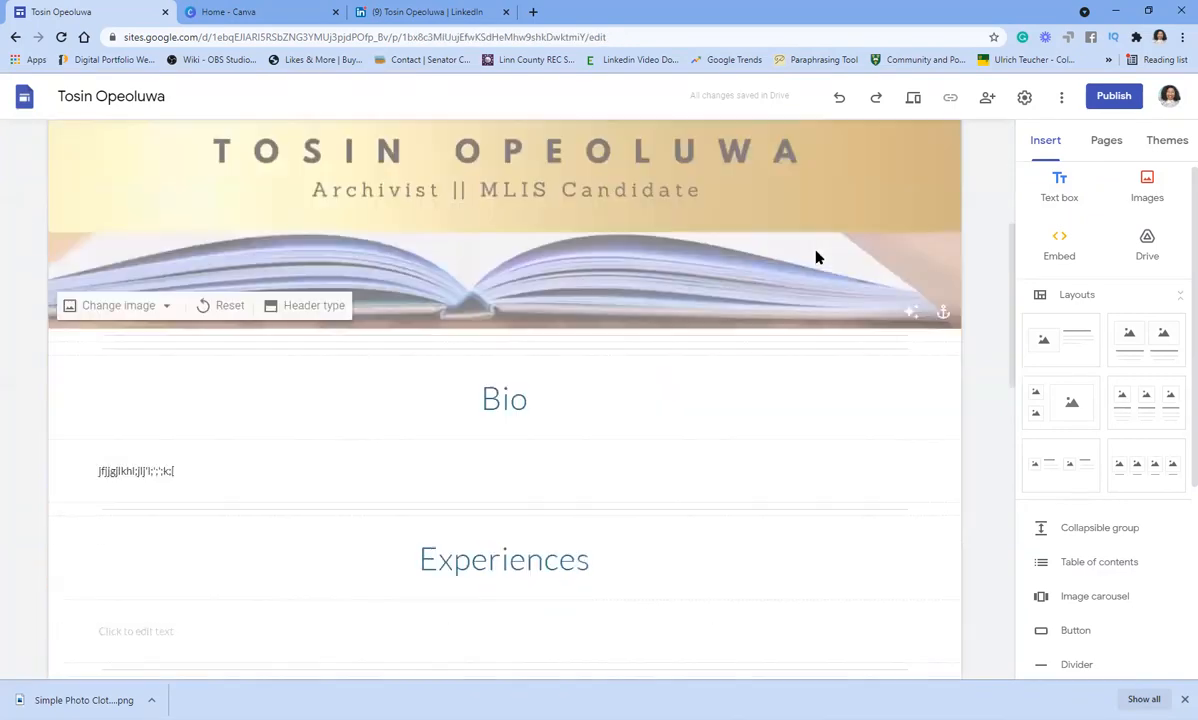
scroll(800, 265, up, 13)
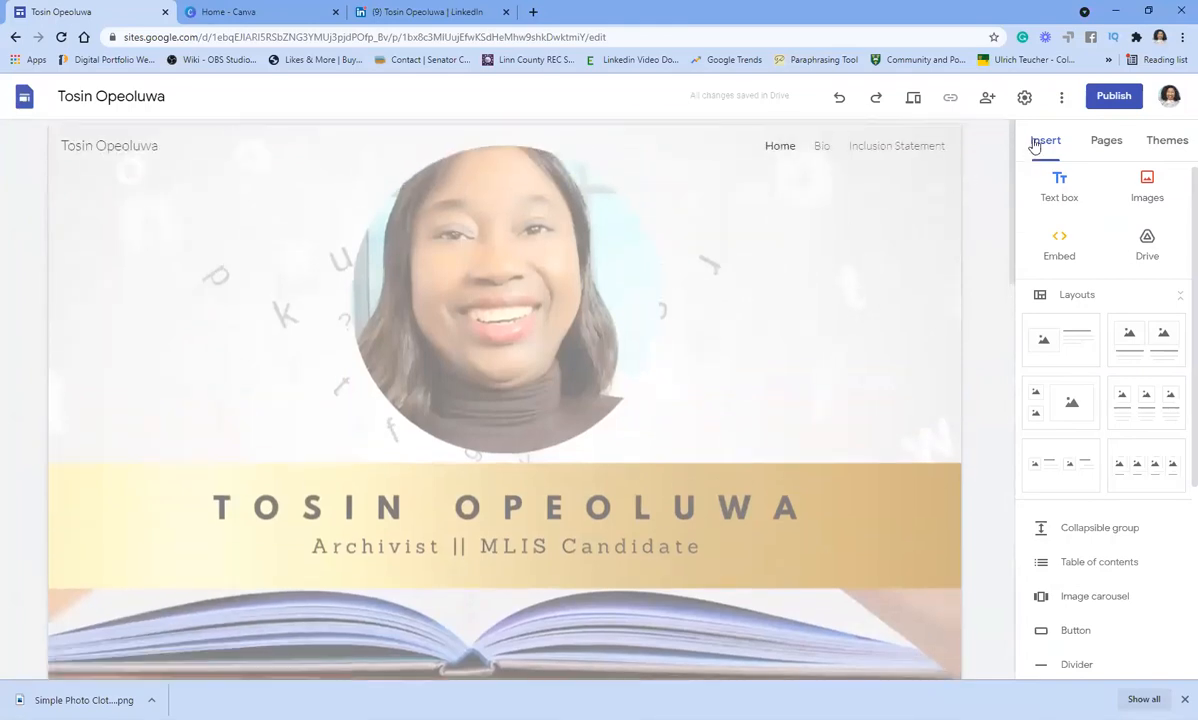
- Start publishing with a custom web address prefixed 'coach', then open the link-sharing settings
click(1116, 104)
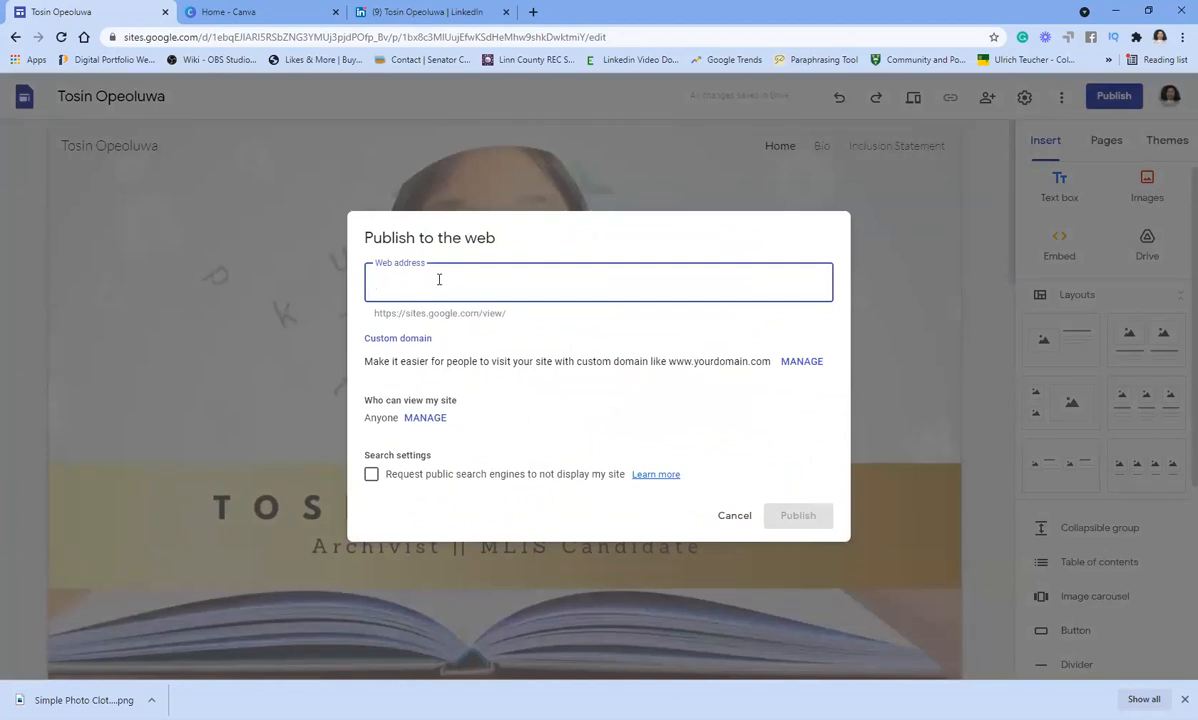
text(t)
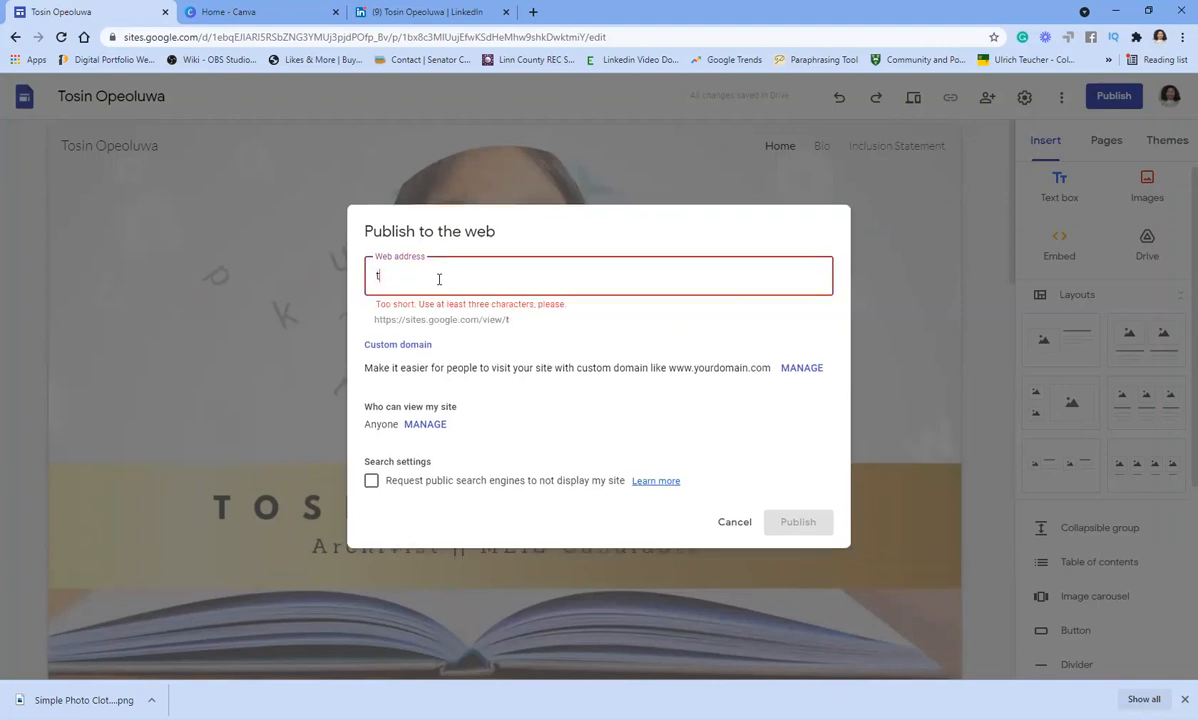
key(BackSpace)
text(t)
key(BackSpace)
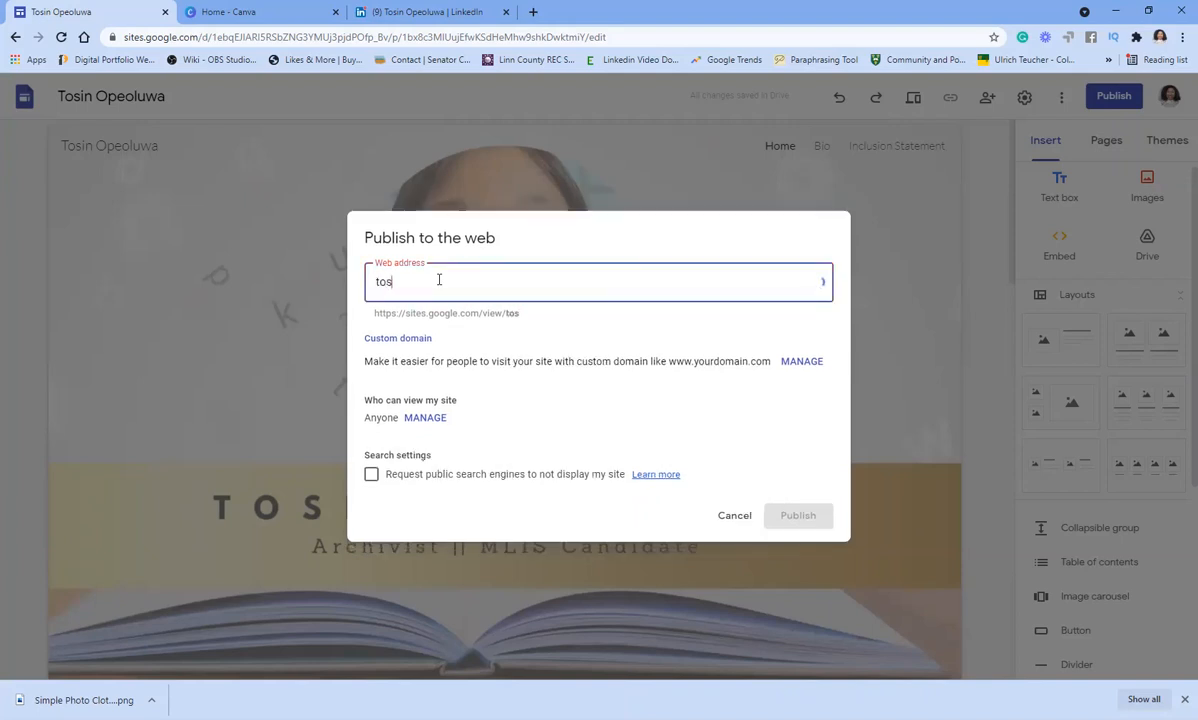
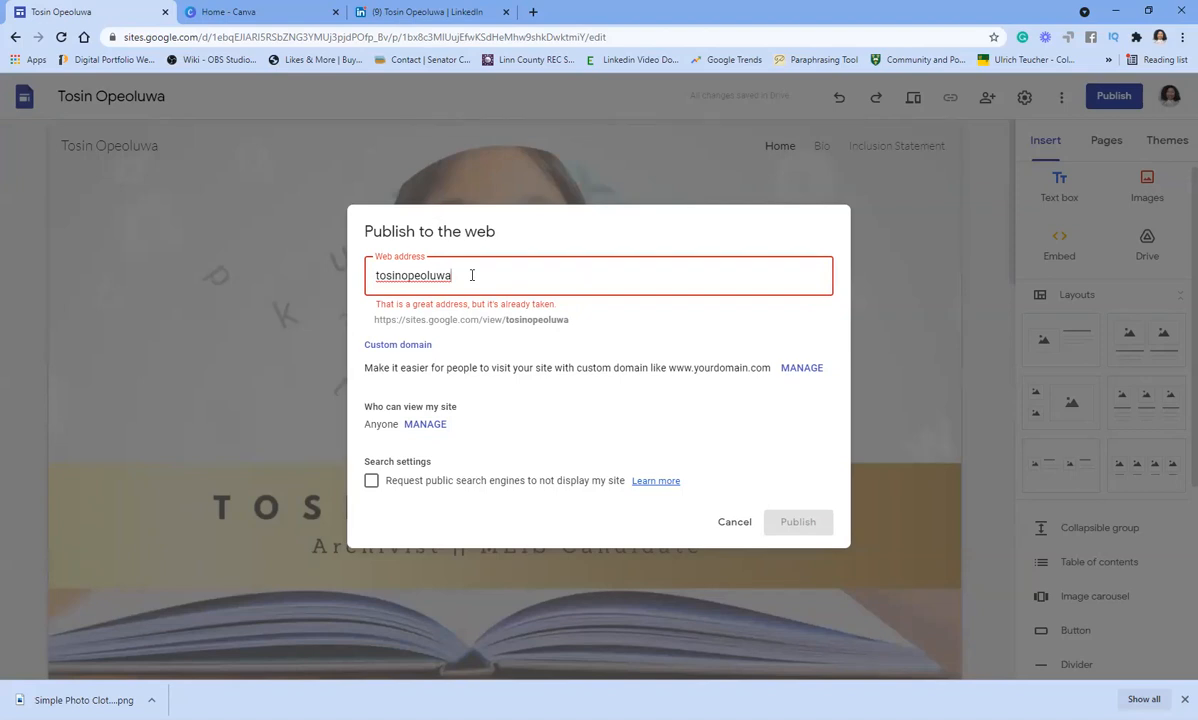
key(Home)
text(coach)
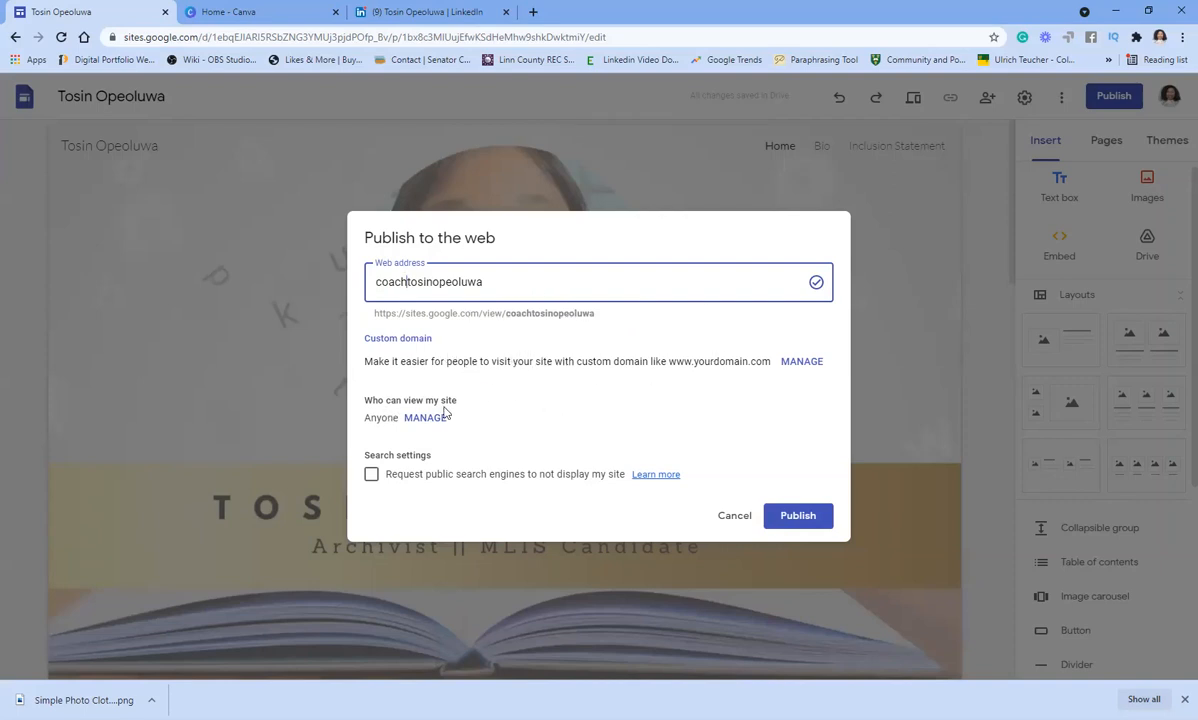
click(416, 418)
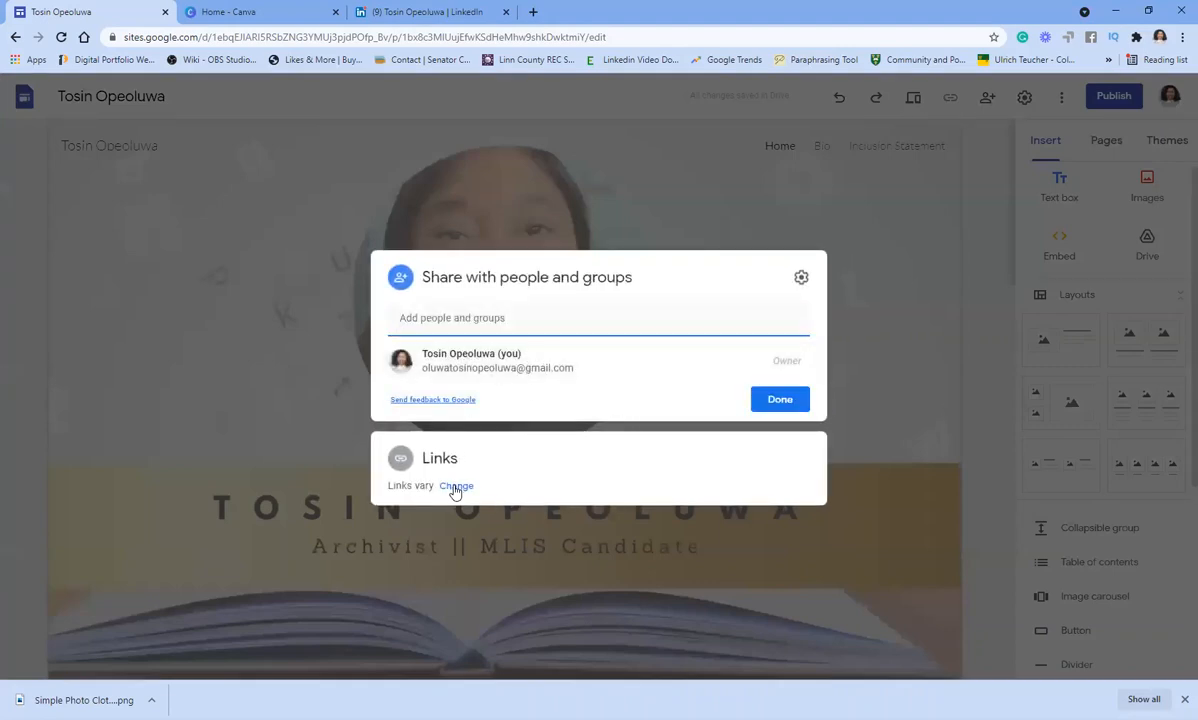
click(455, 488)
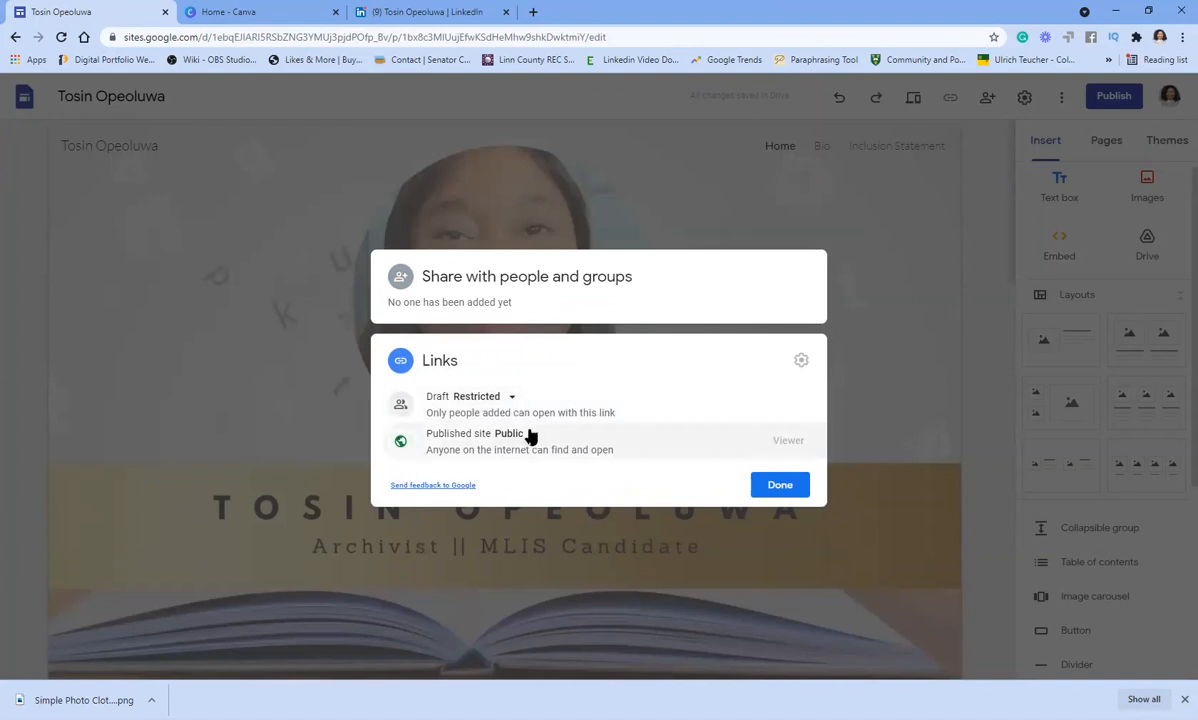
- Restrict the published site to specific people and publish it at its sites.google.com/view address
click(531, 434)
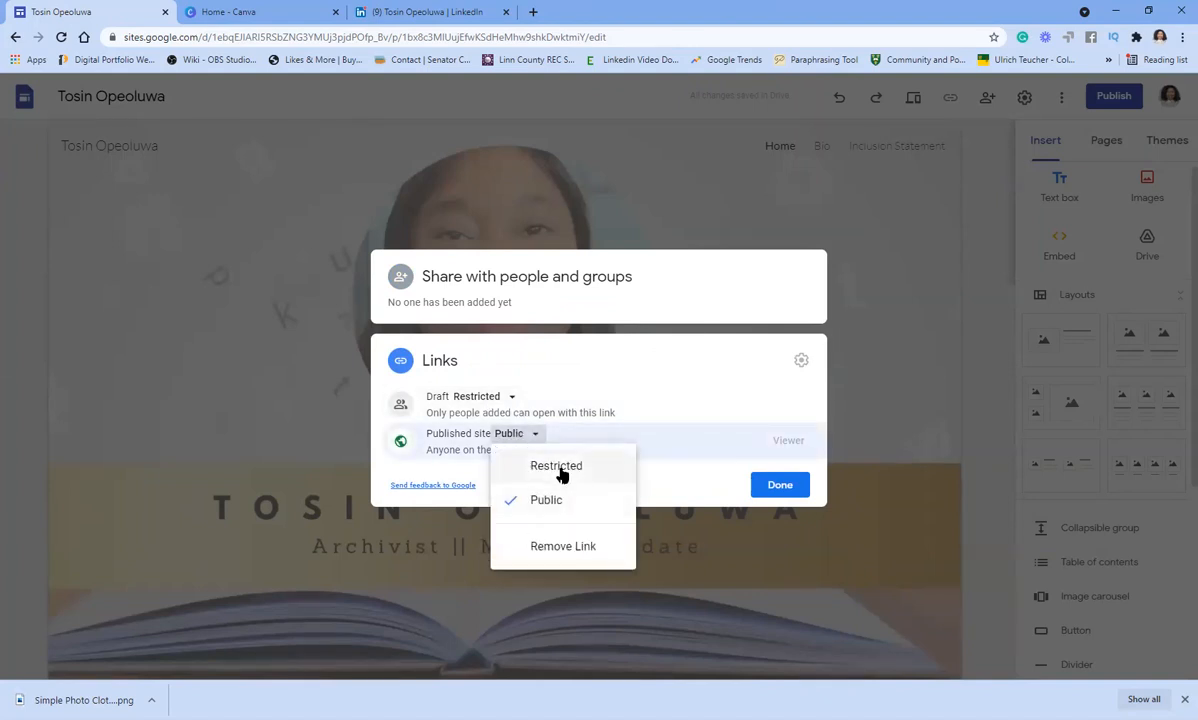
click(560, 470)
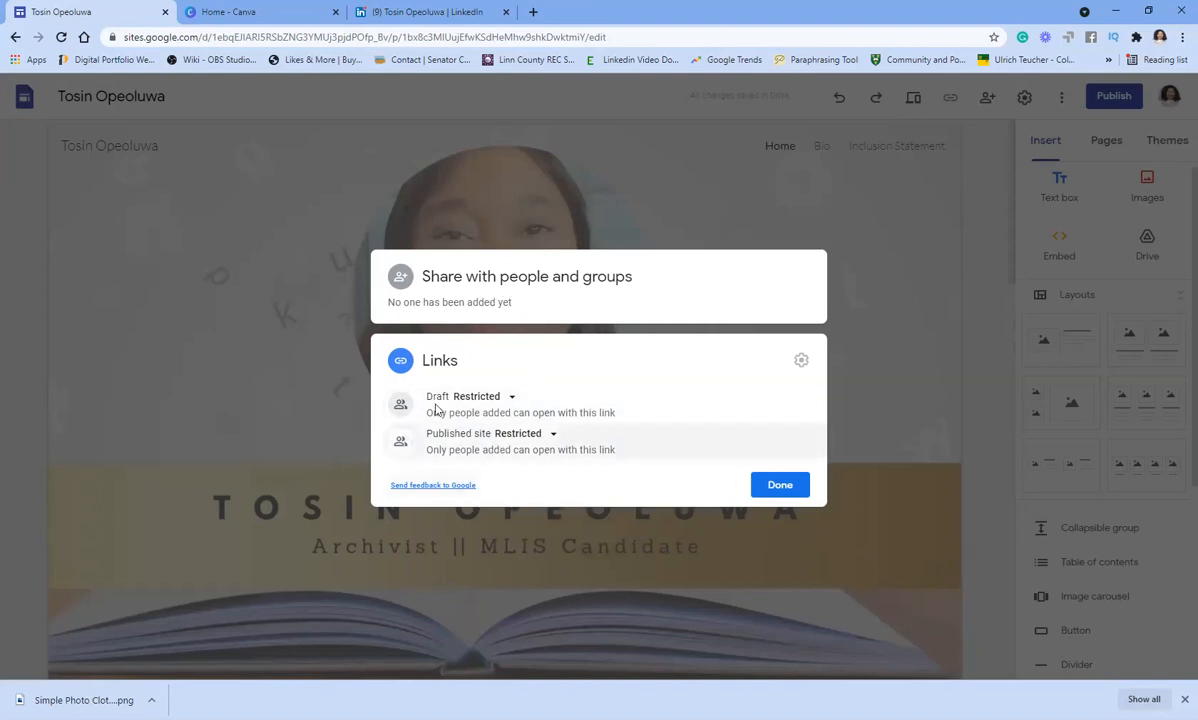
click(778, 487)
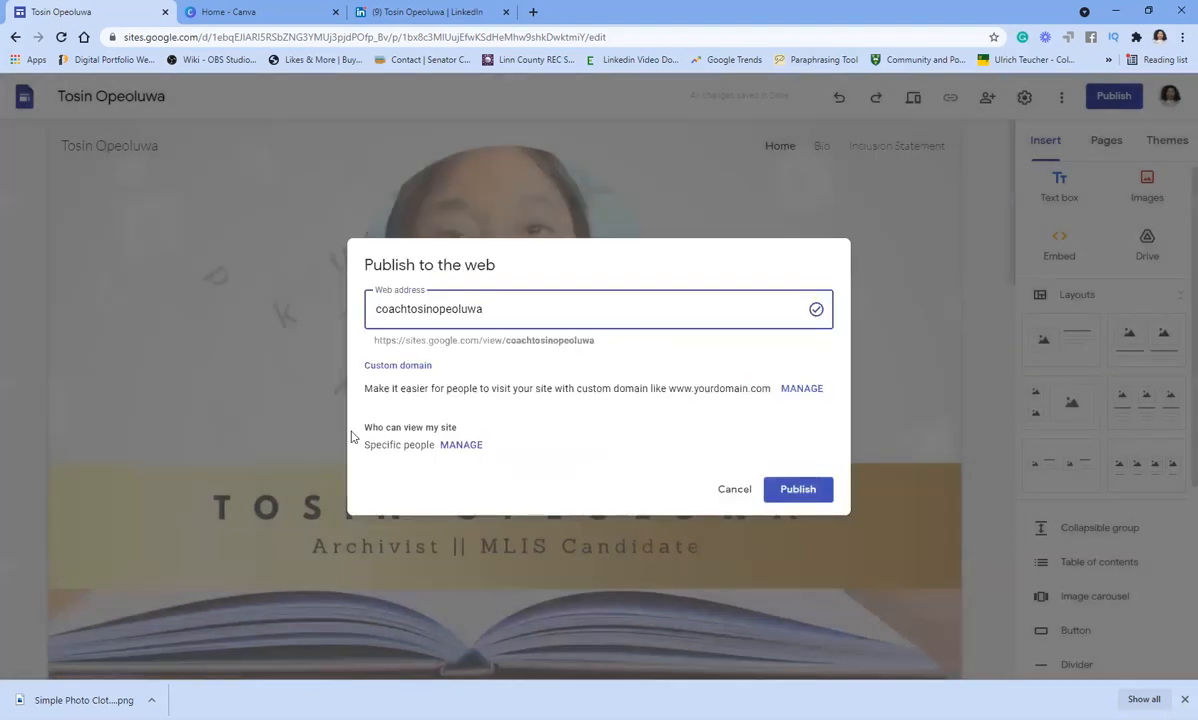
click(460, 445)
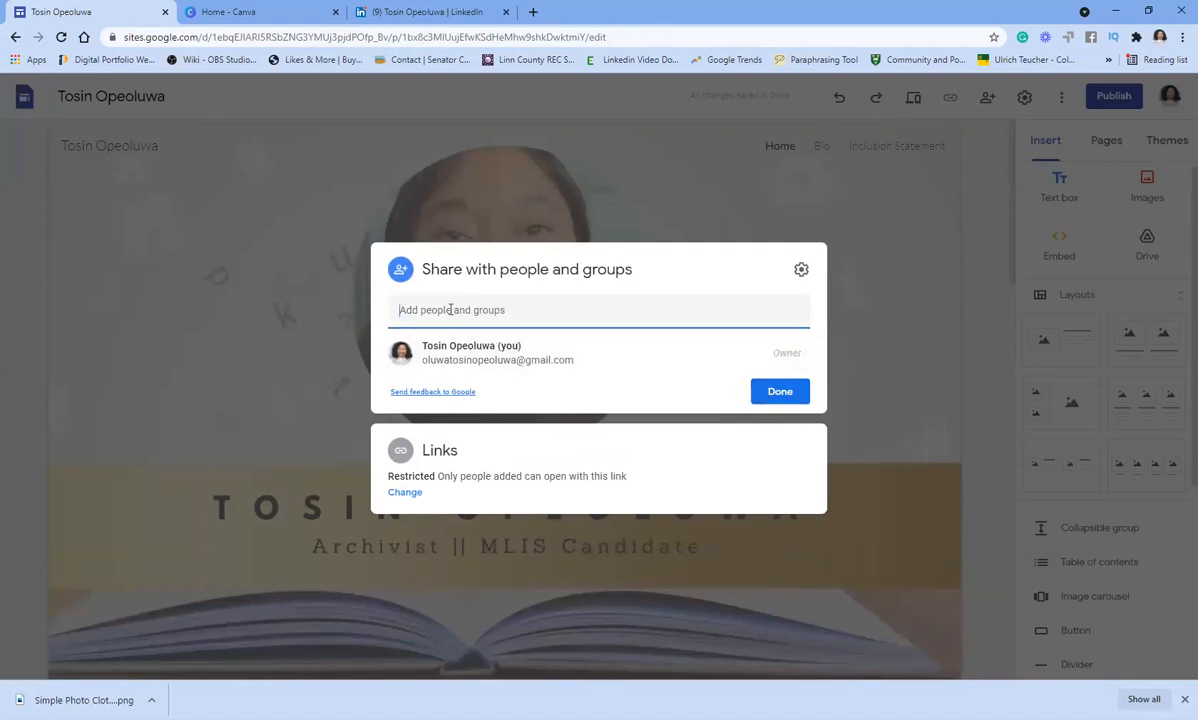
click(527, 312)
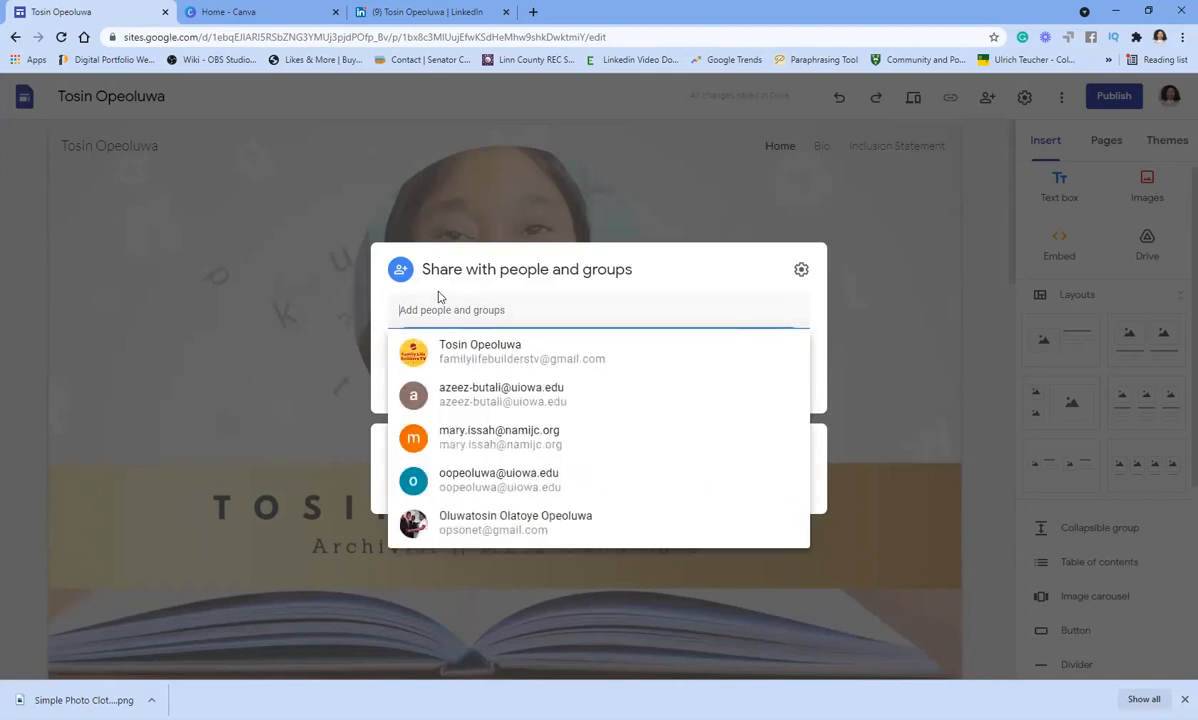
click(820, 398)
click(783, 396)
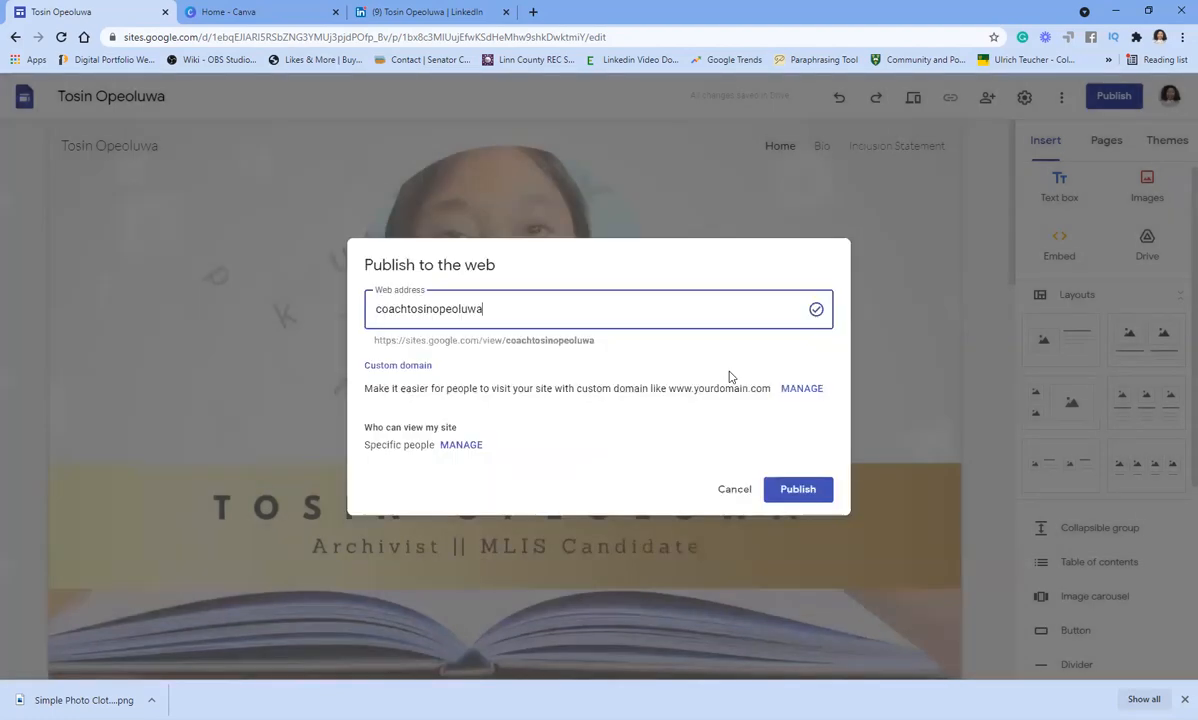
click(797, 490)
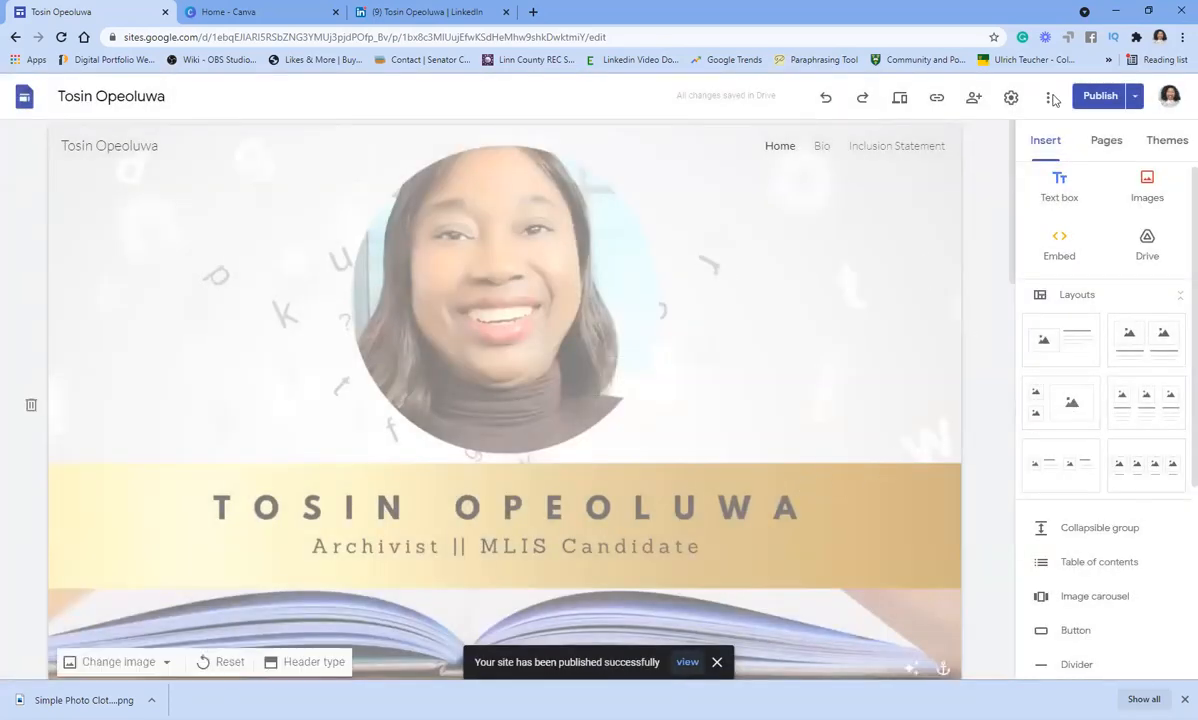
- Open the live published site in a new tab and scroll through its first page
click(687, 663)
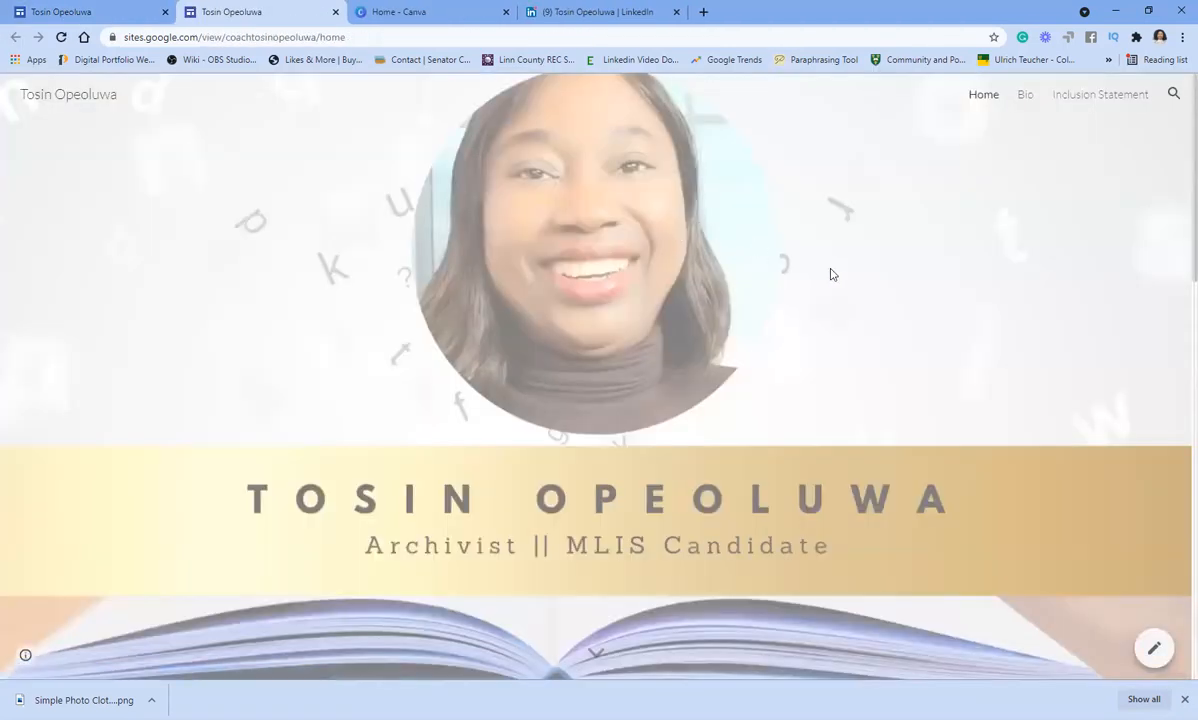
scroll(830, 274, down, 1)
scroll(830, 274, down, 4)
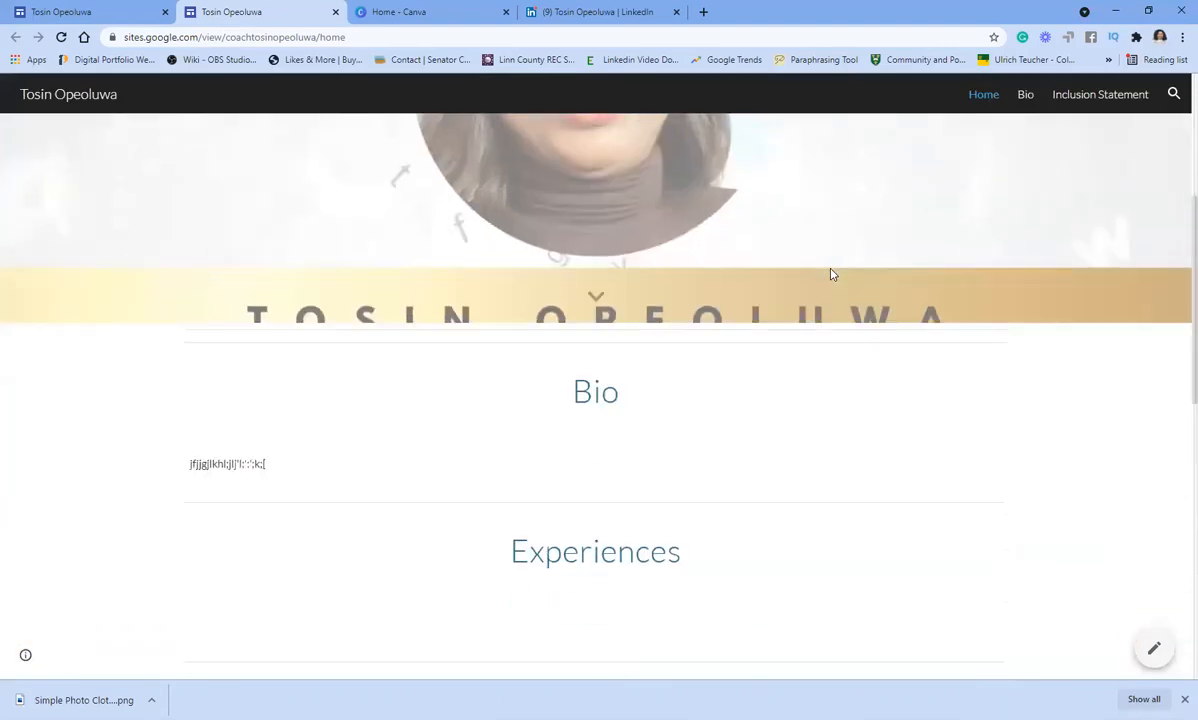
scroll(830, 274, down, 1)
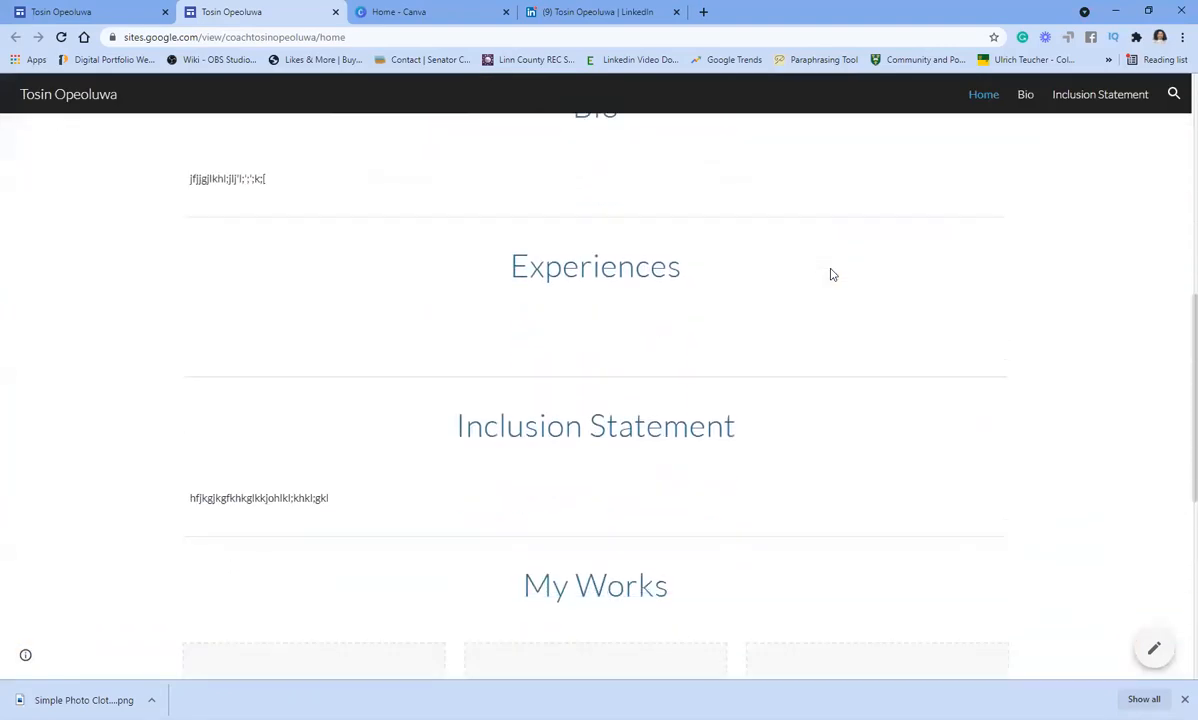
scroll(829, 271, down, 2)
scroll(829, 271, down, 2)
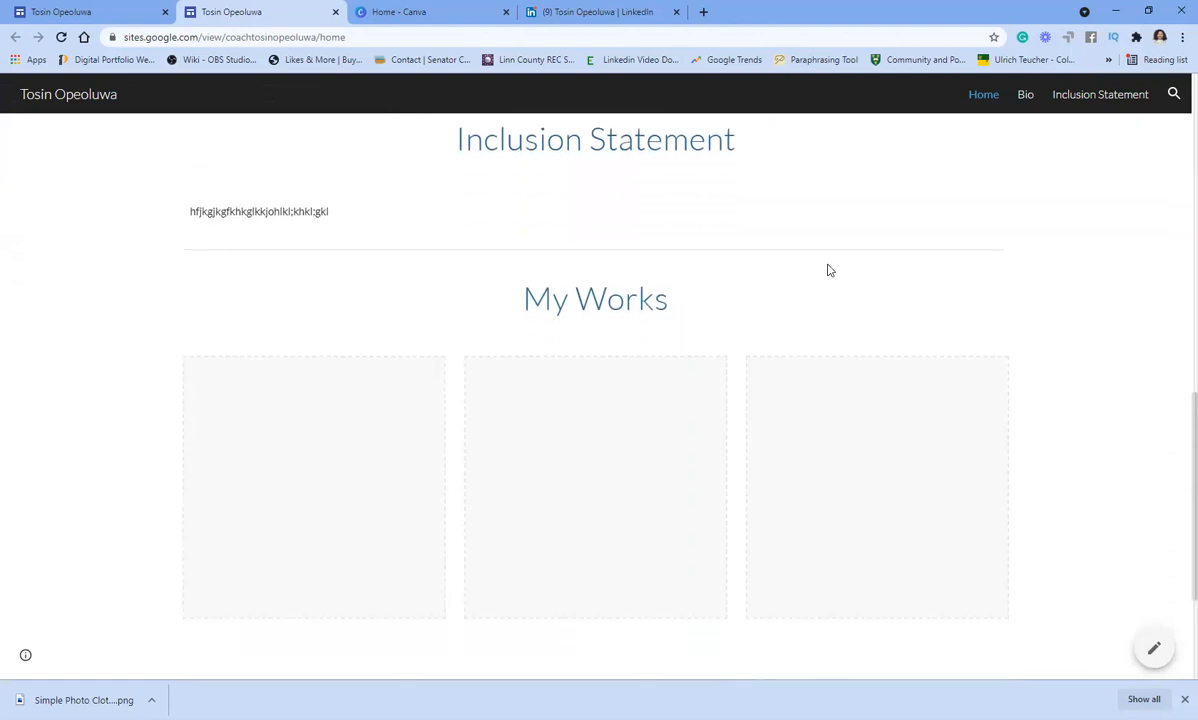
scroll(762, 310, down, 1)
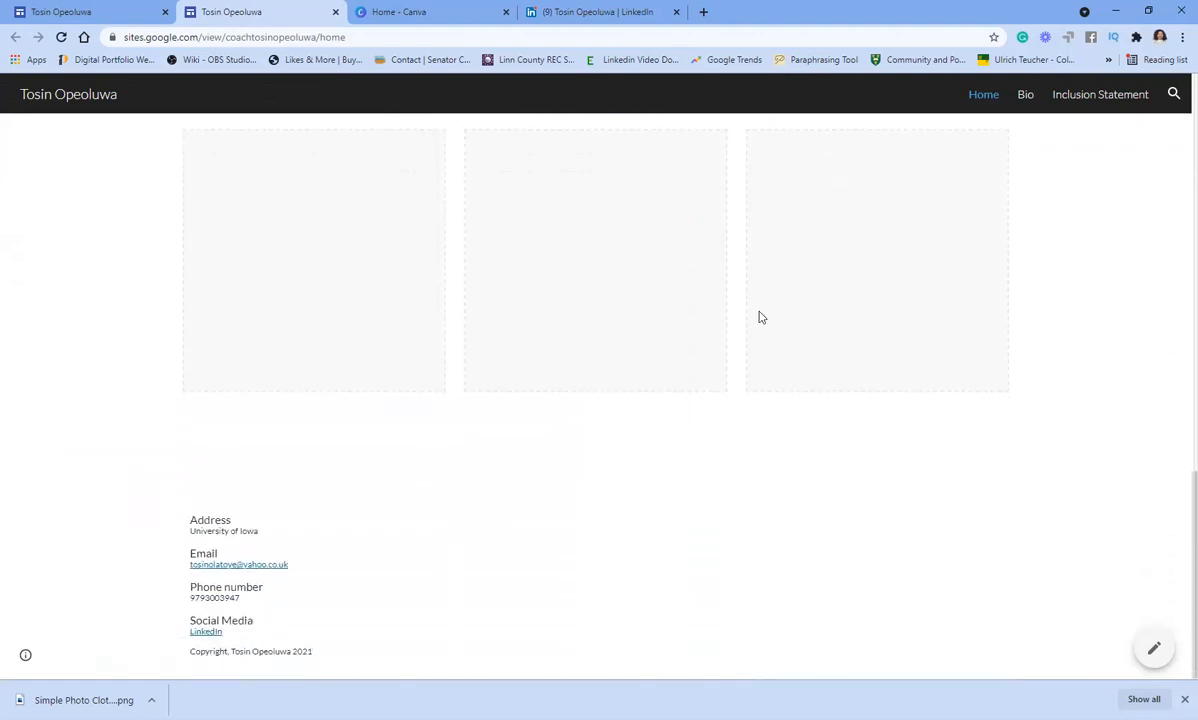
scroll(759, 310, up, 9)
scroll(762, 305, up, 2)
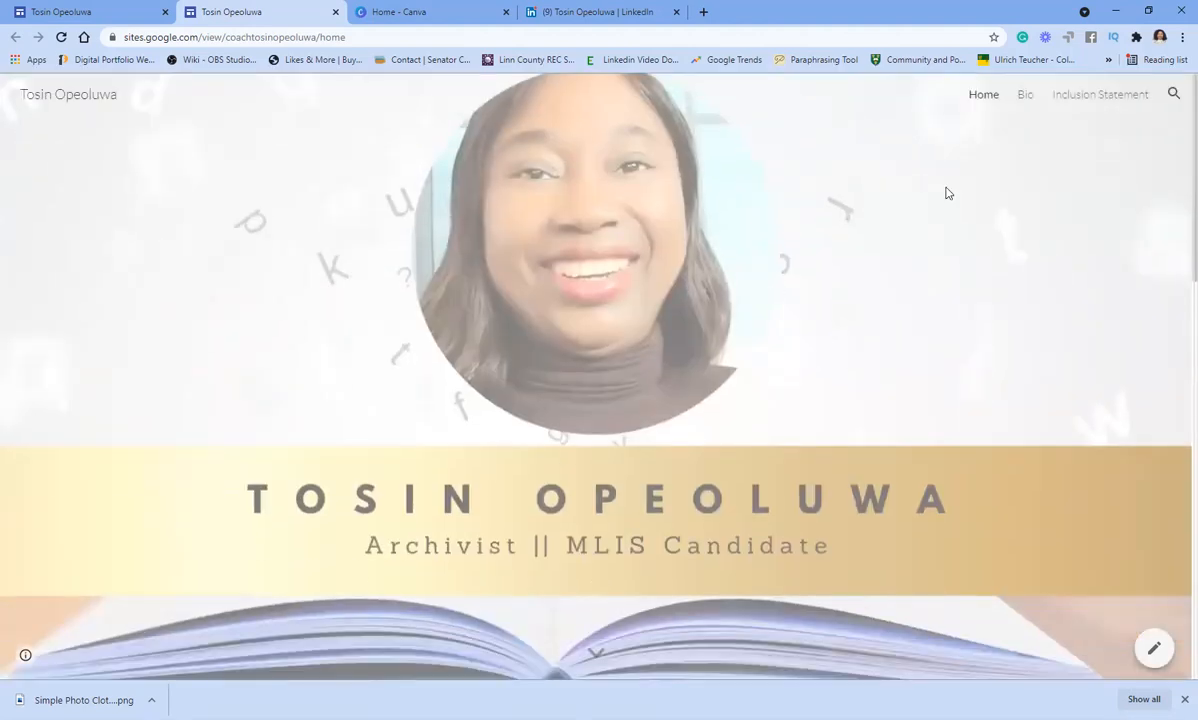
- Browse the published Bio and Inclusion Statement pages, then reopen the site in the editor
click(1027, 99)
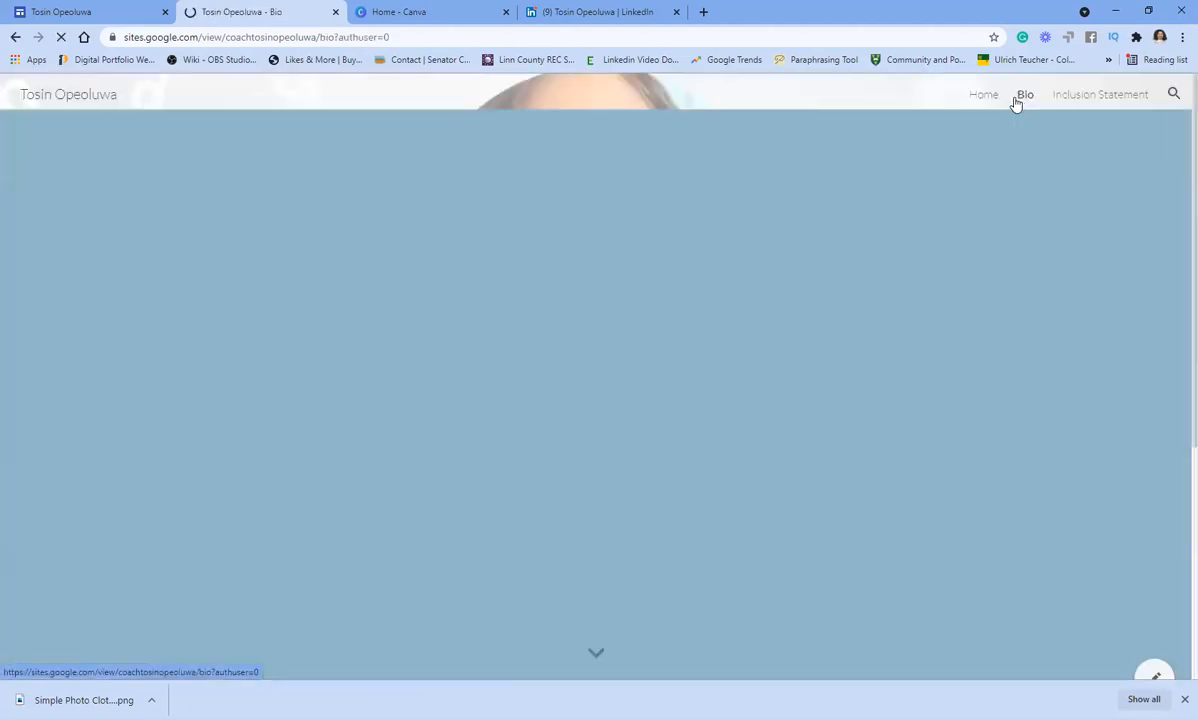
scroll(868, 355, down, 1)
scroll(875, 347, down, 2)
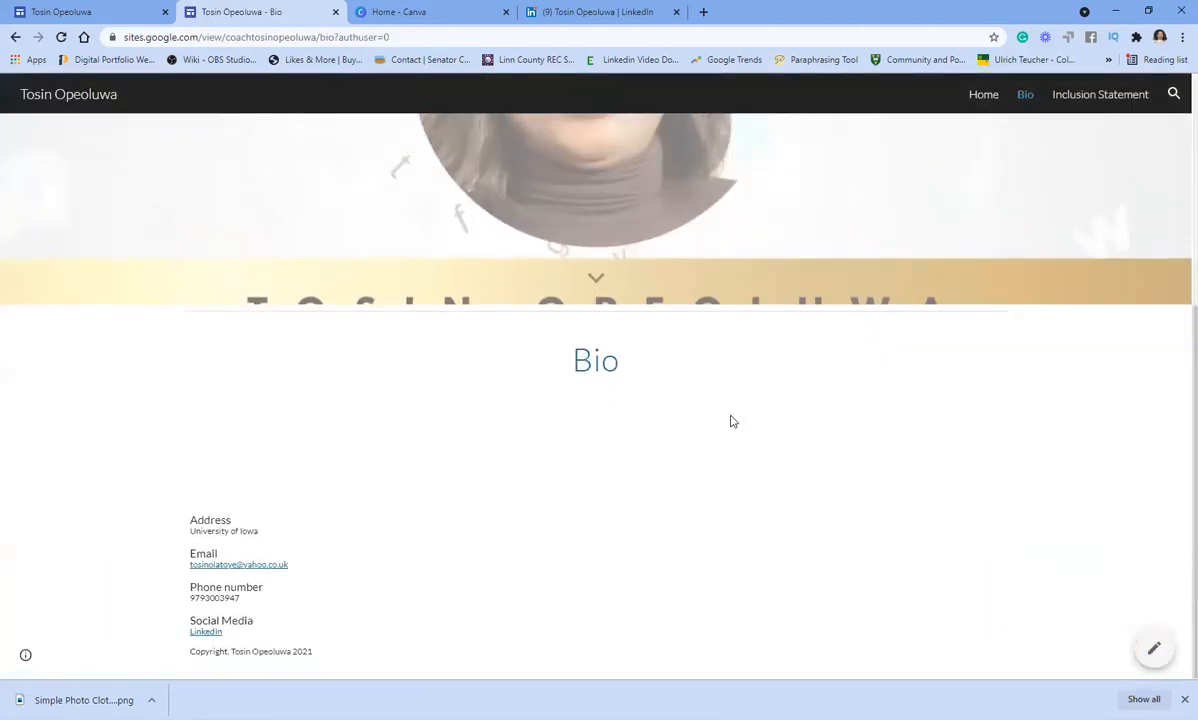
scroll(745, 400, up, 3)
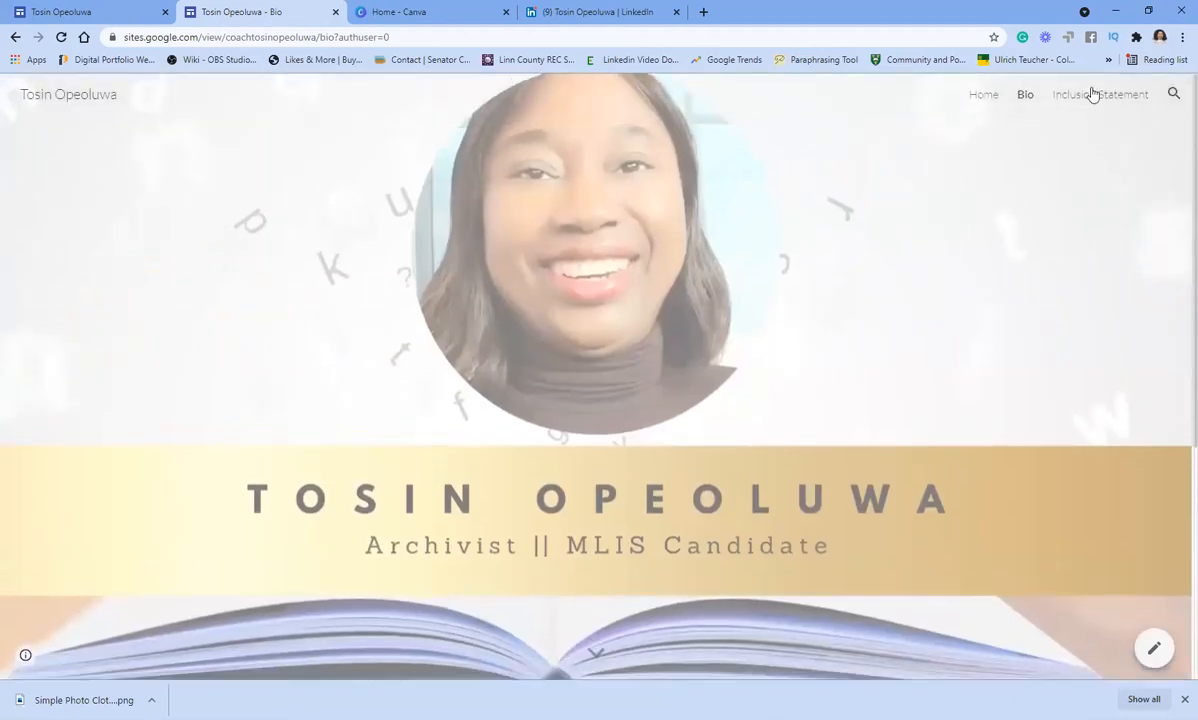
click(1092, 96)
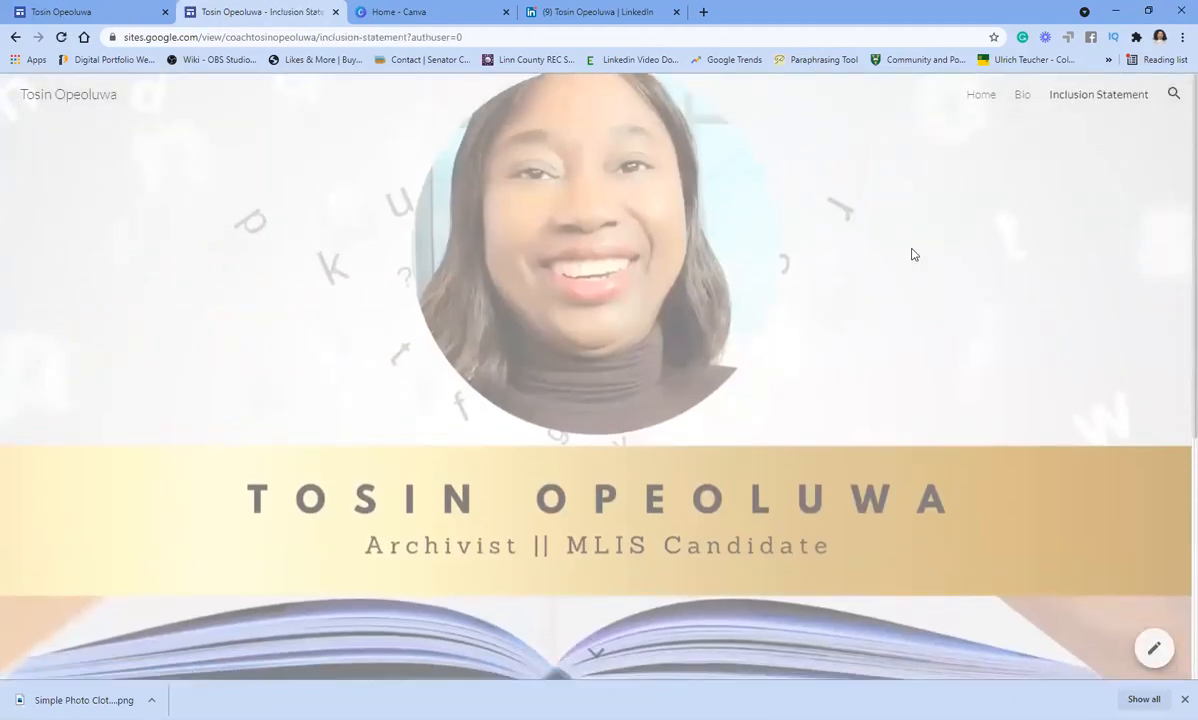
scroll(912, 250, down, 3)
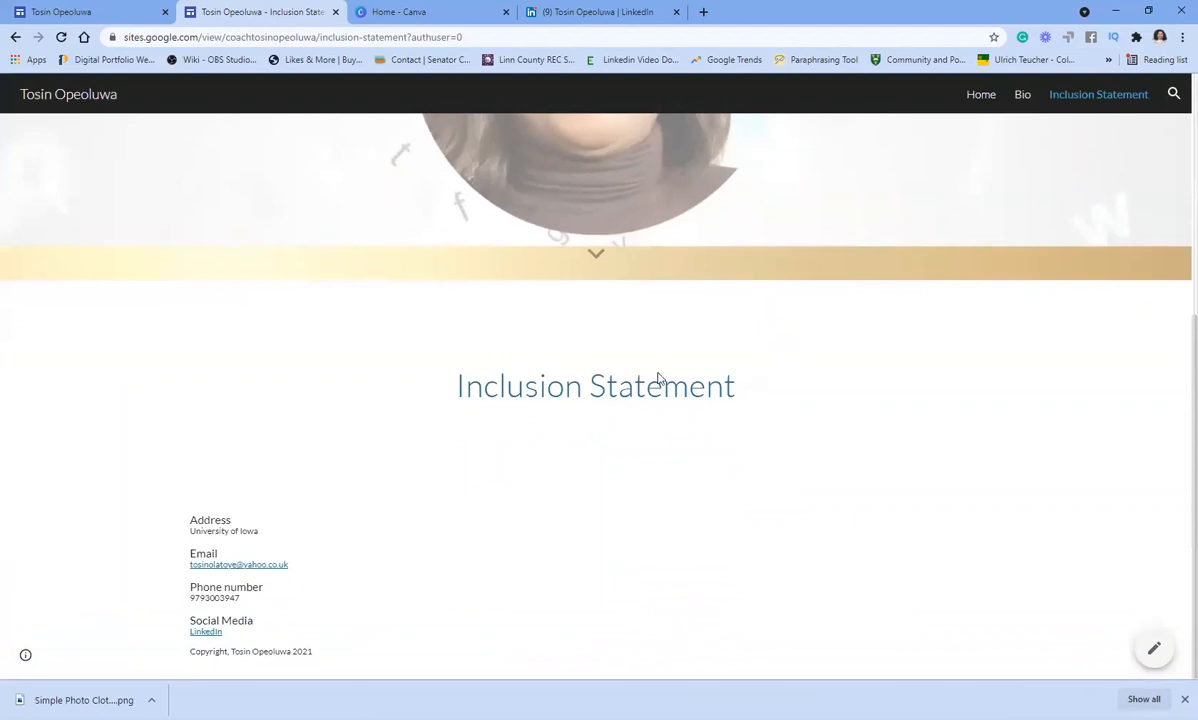
scroll(792, 300, up, 3)
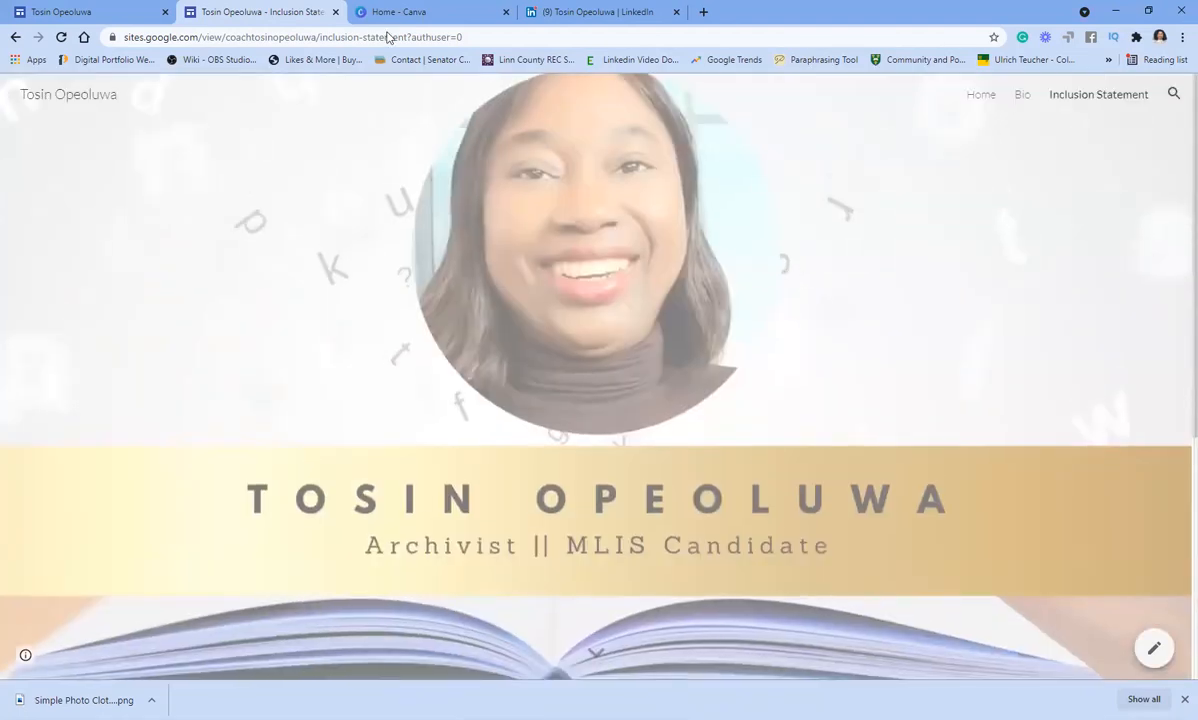
click(1153, 650)
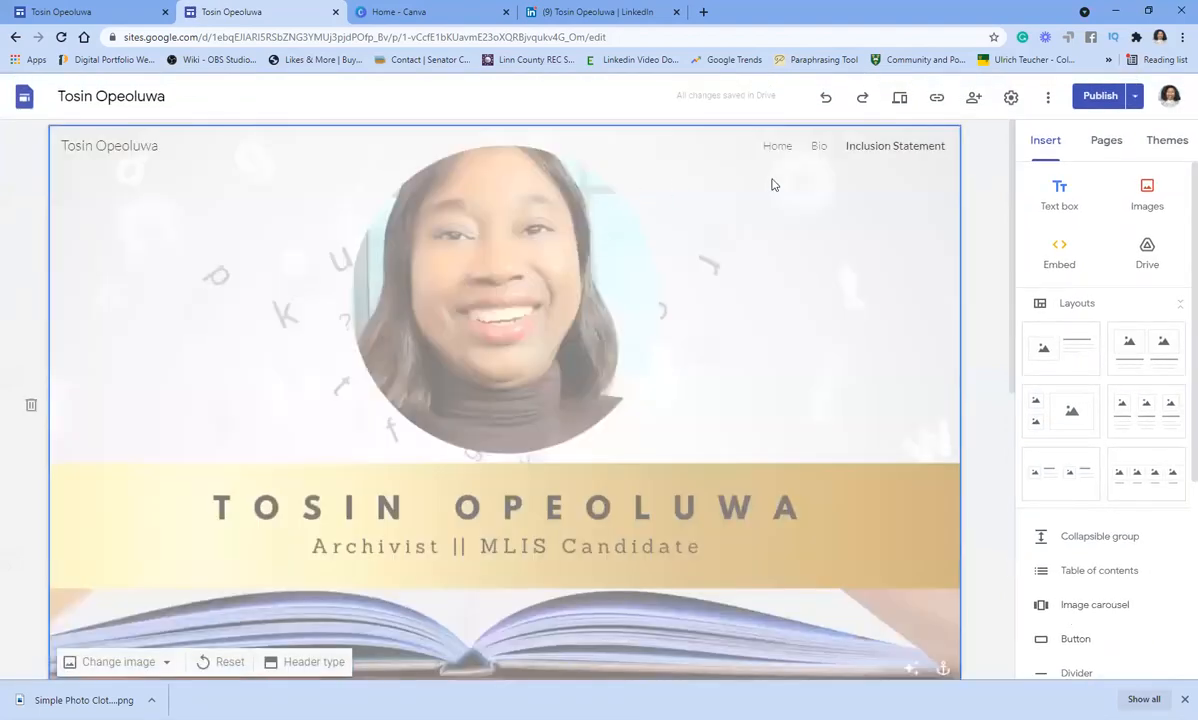
- Close the Sites editor, LinkedIn and Canva tabs, leaving only a fresh tab
click(53, 10)
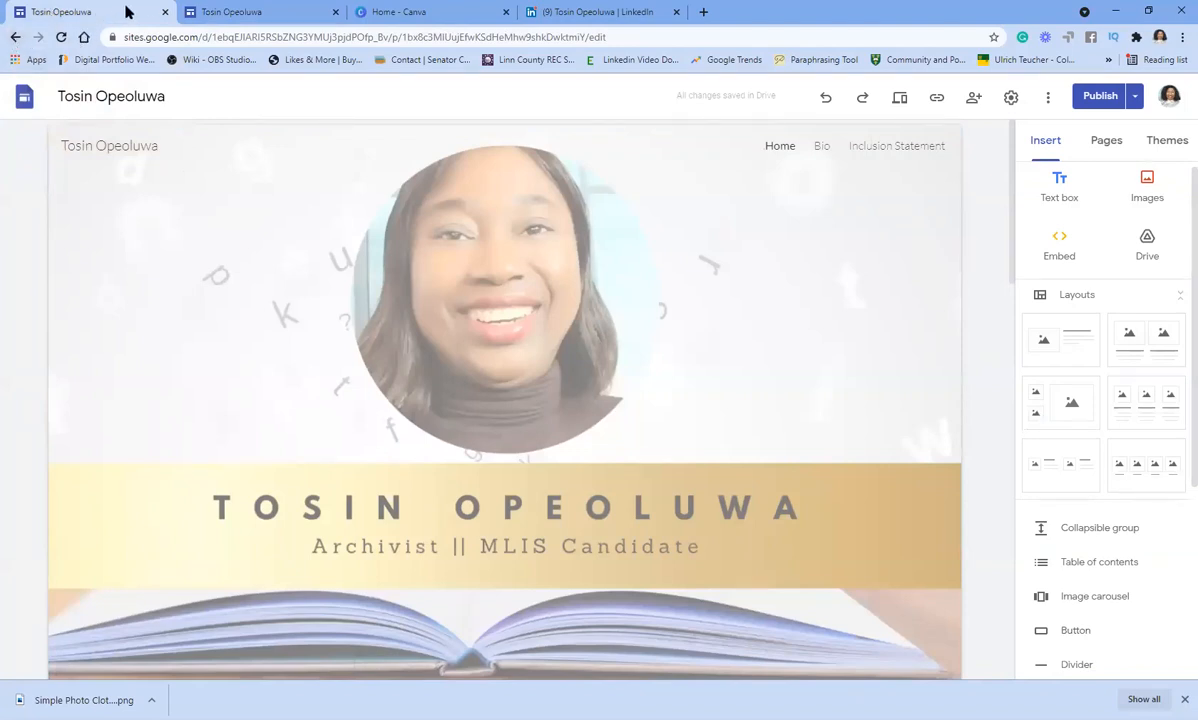
click(165, 12)
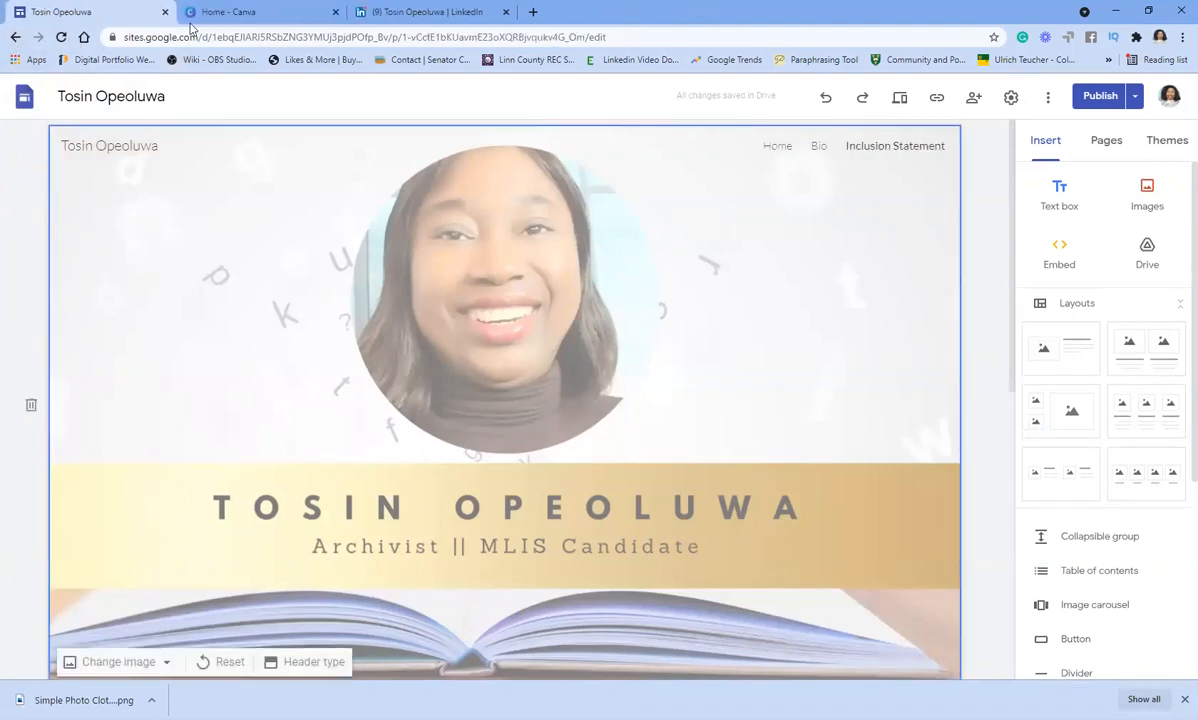
click(505, 12)
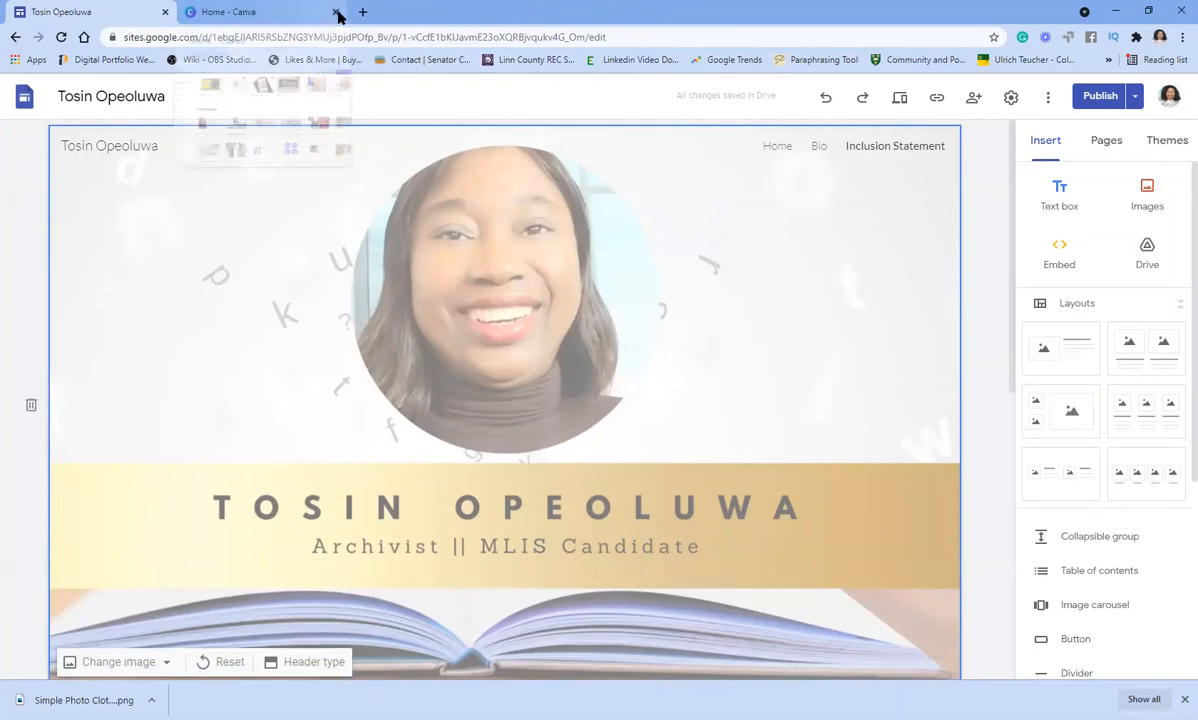
click(335, 12)
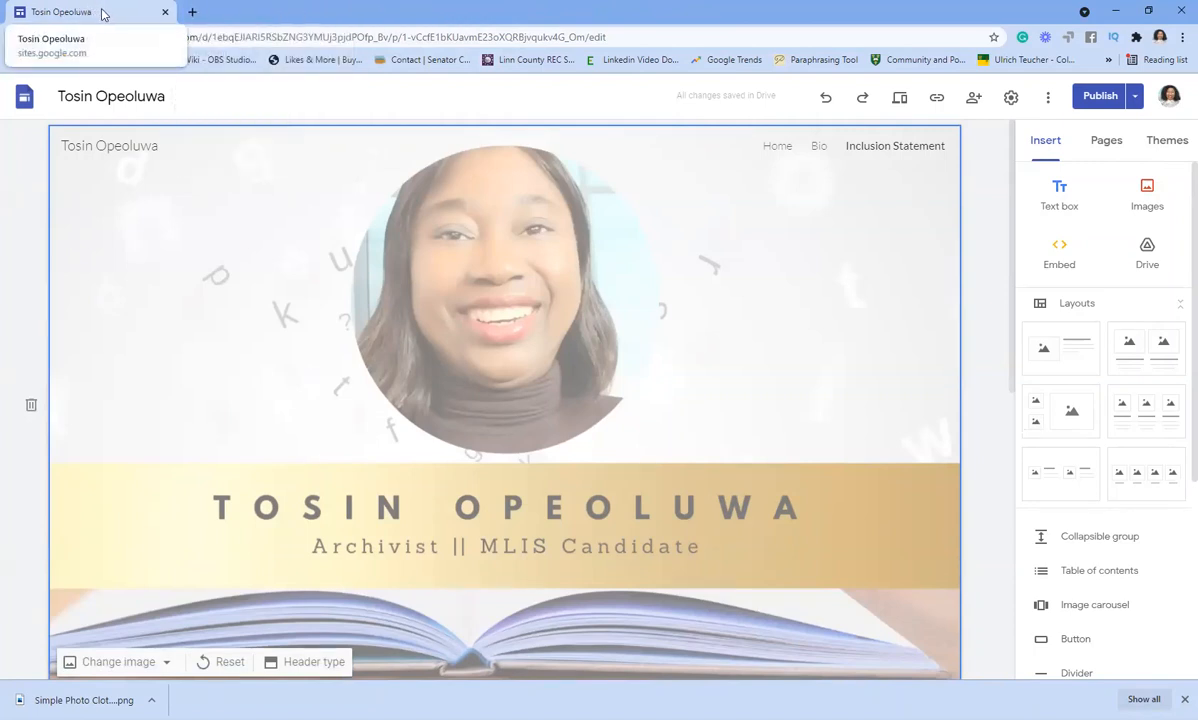
click(189, 12)
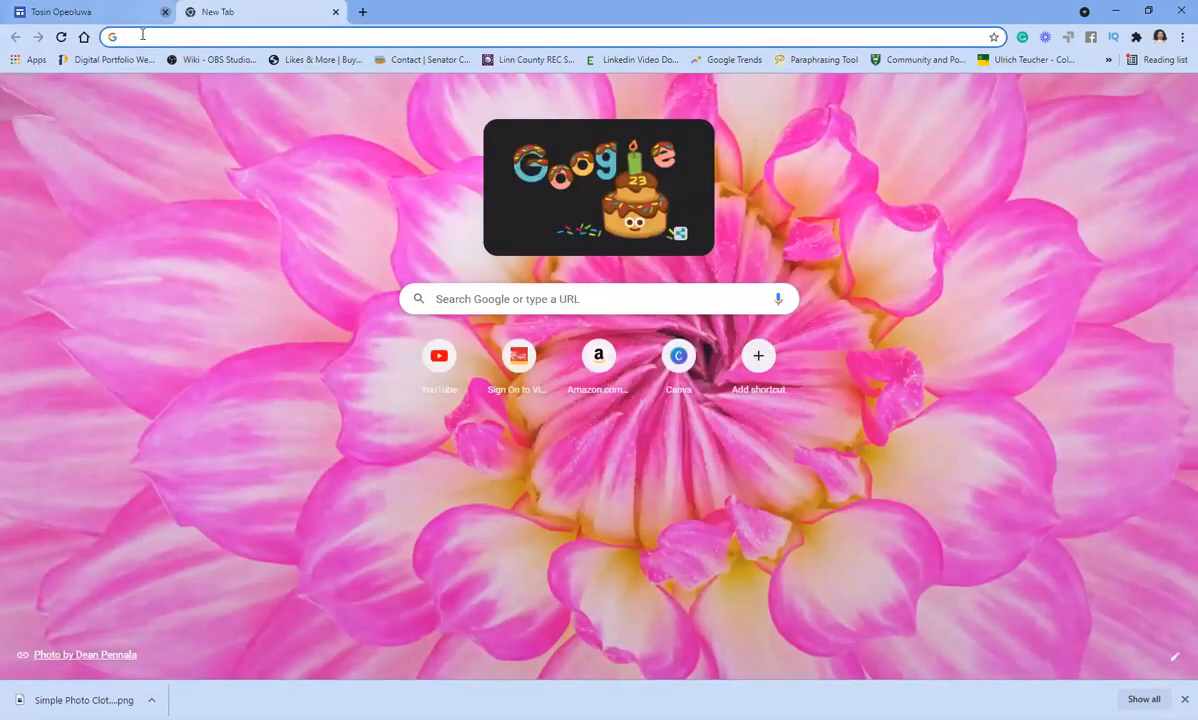
click(165, 12)
- Go to the Google Sites start page at sites.google.com
click(151, 36)
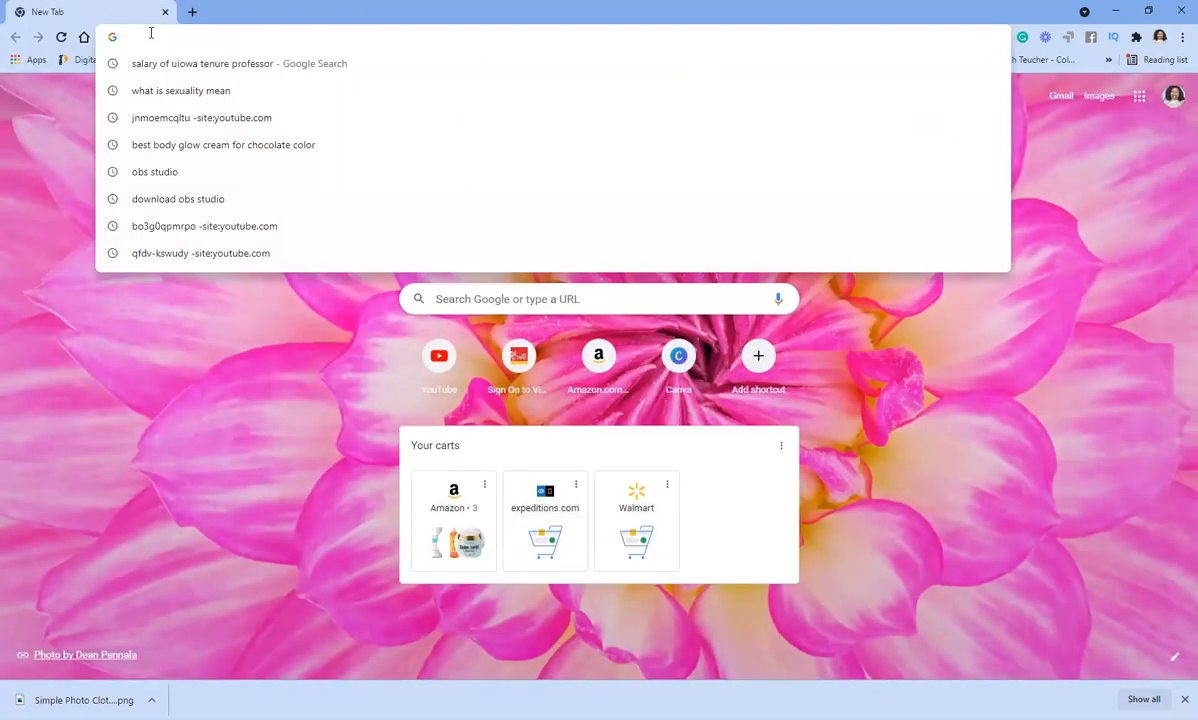
text(sites.google.com)
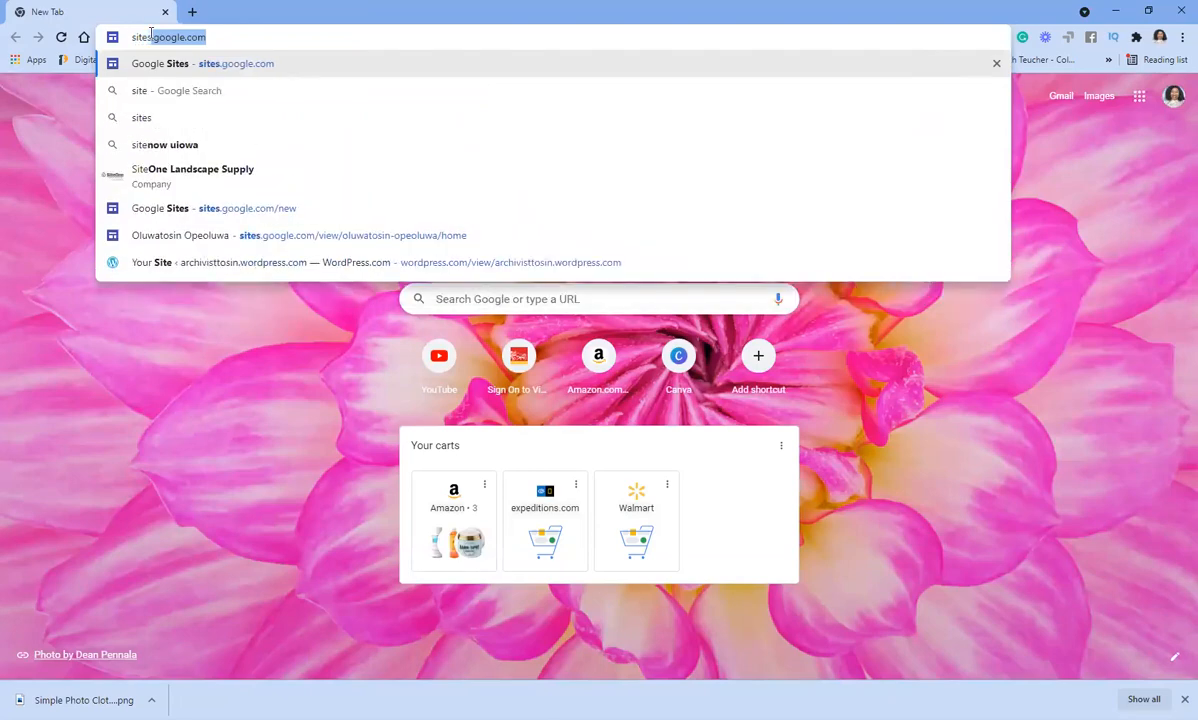
key(Right)
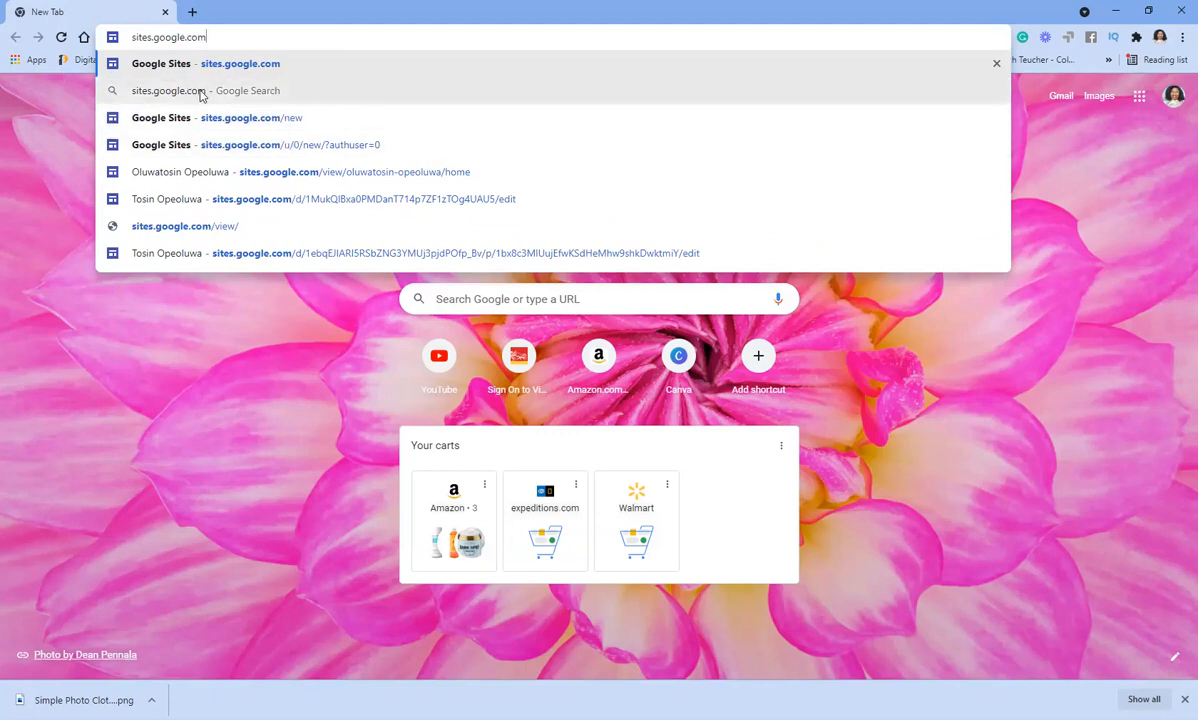
click(278, 120)
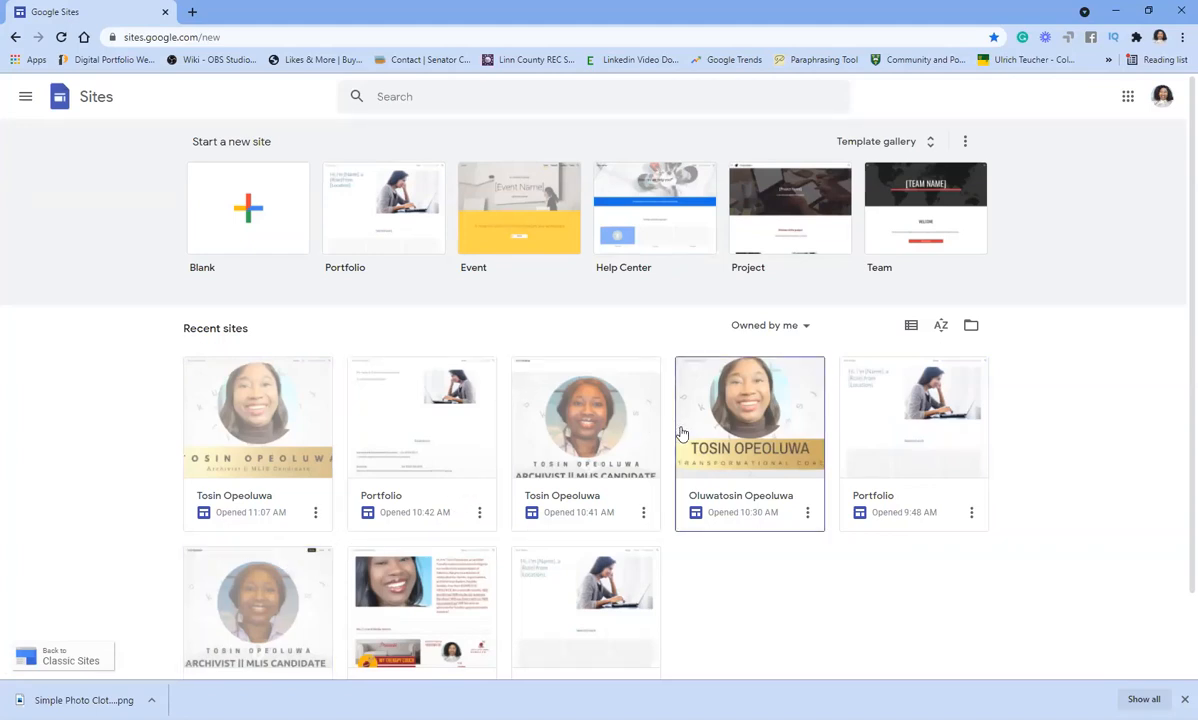
- Open the example Transformational Coach portfolio from Recent sites and scroll through it
click(757, 432)
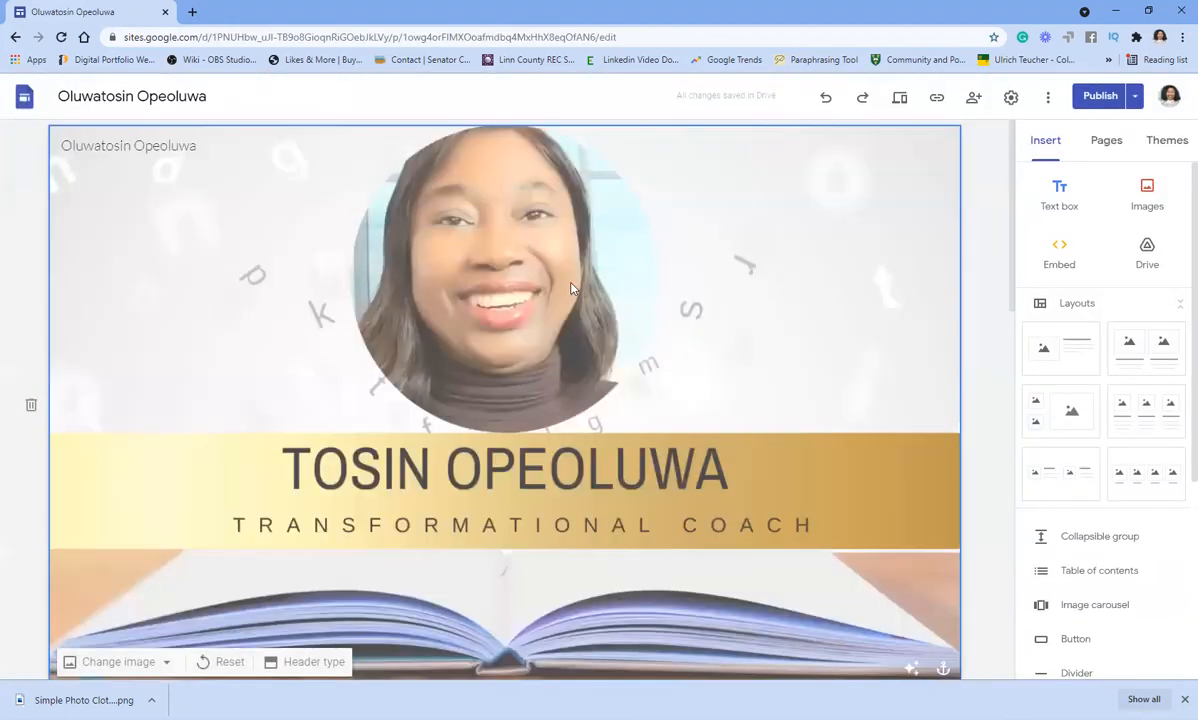
scroll(582, 289, down, 5)
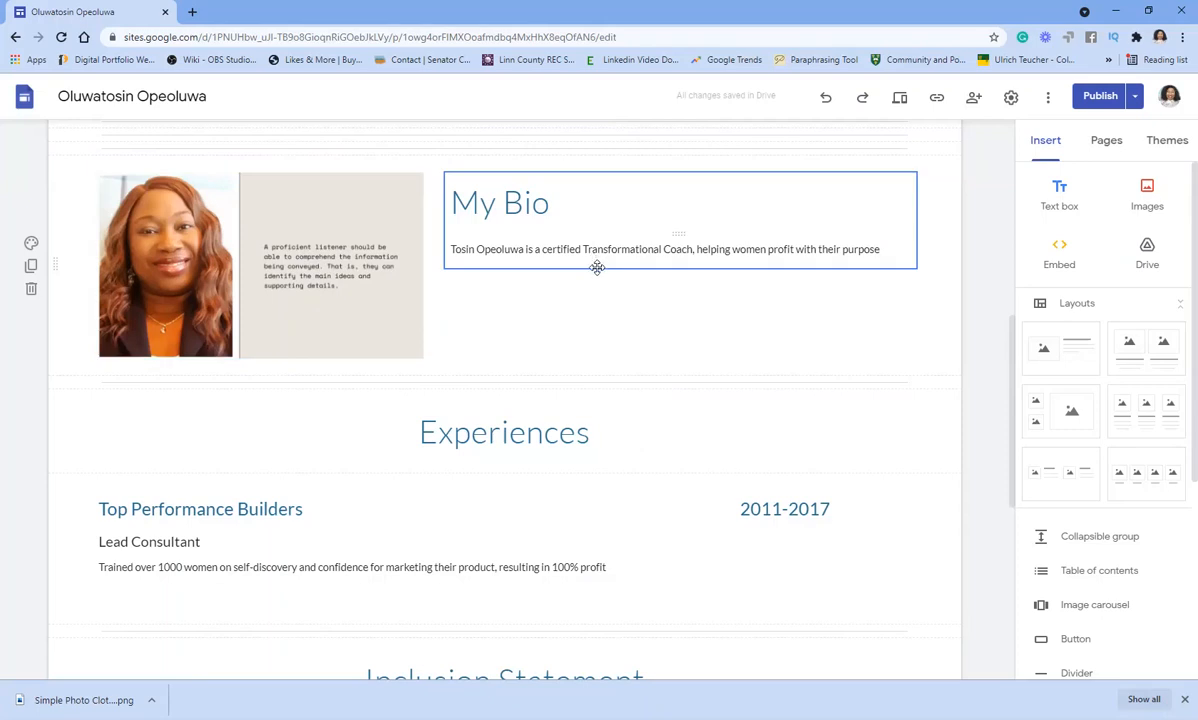
scroll(600, 258, down, 3)
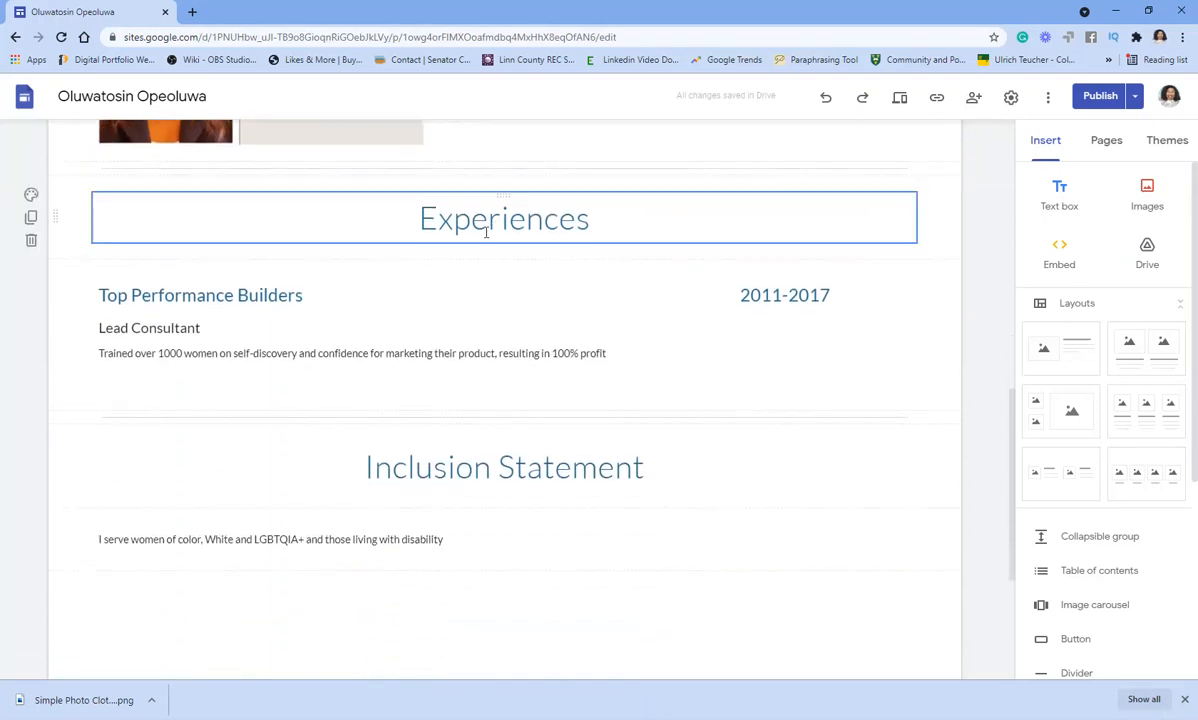
scroll(448, 329, down, 1)
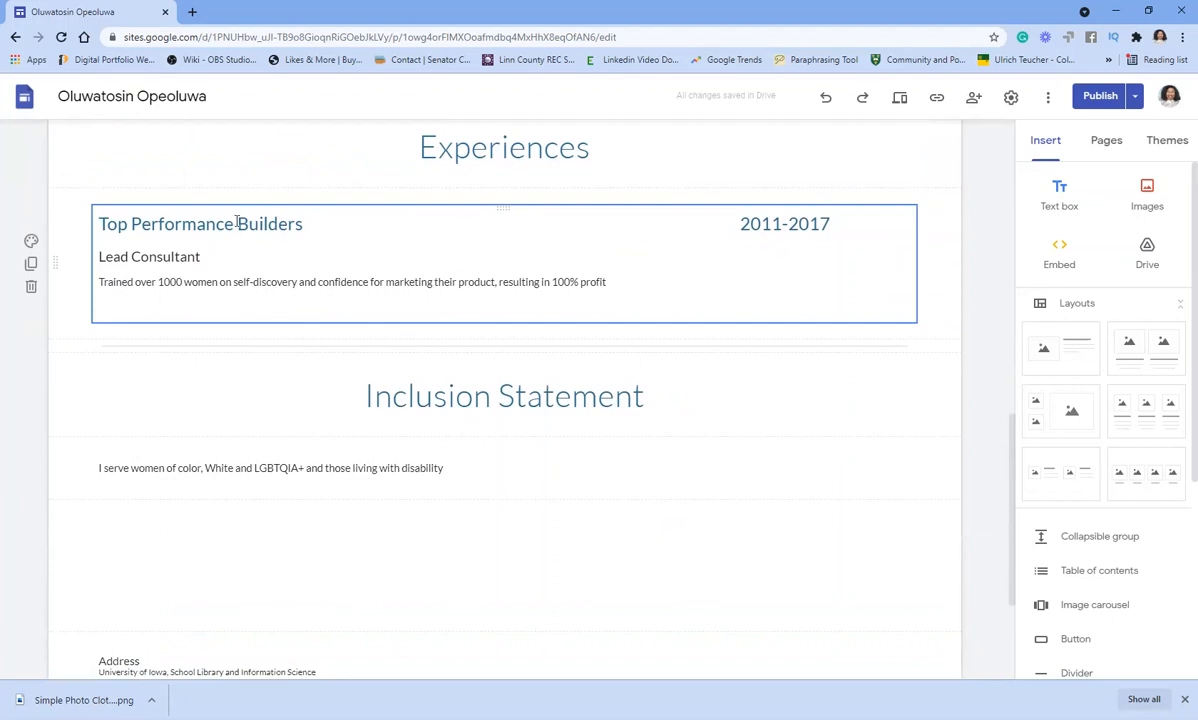
- Inspect the formatting of the Top Performance Builders experience lines and the Inclusion Statement title
click(277, 224)
click(307, 226)
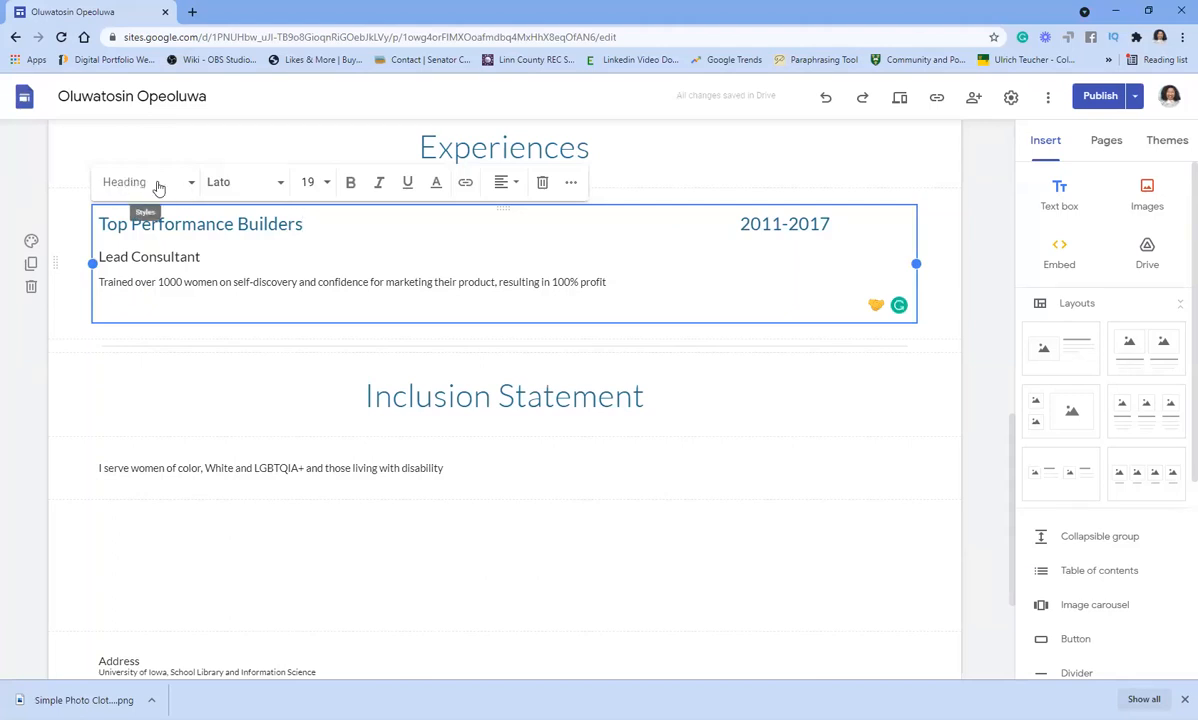
click(201, 257)
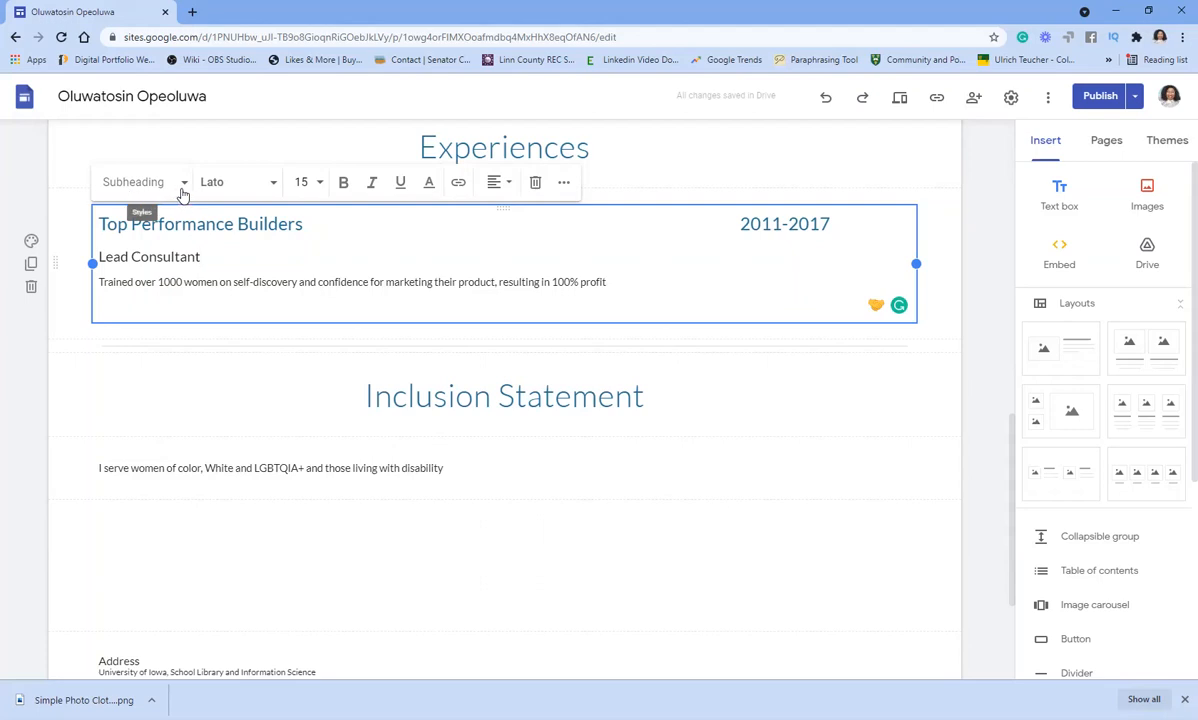
click(175, 282)
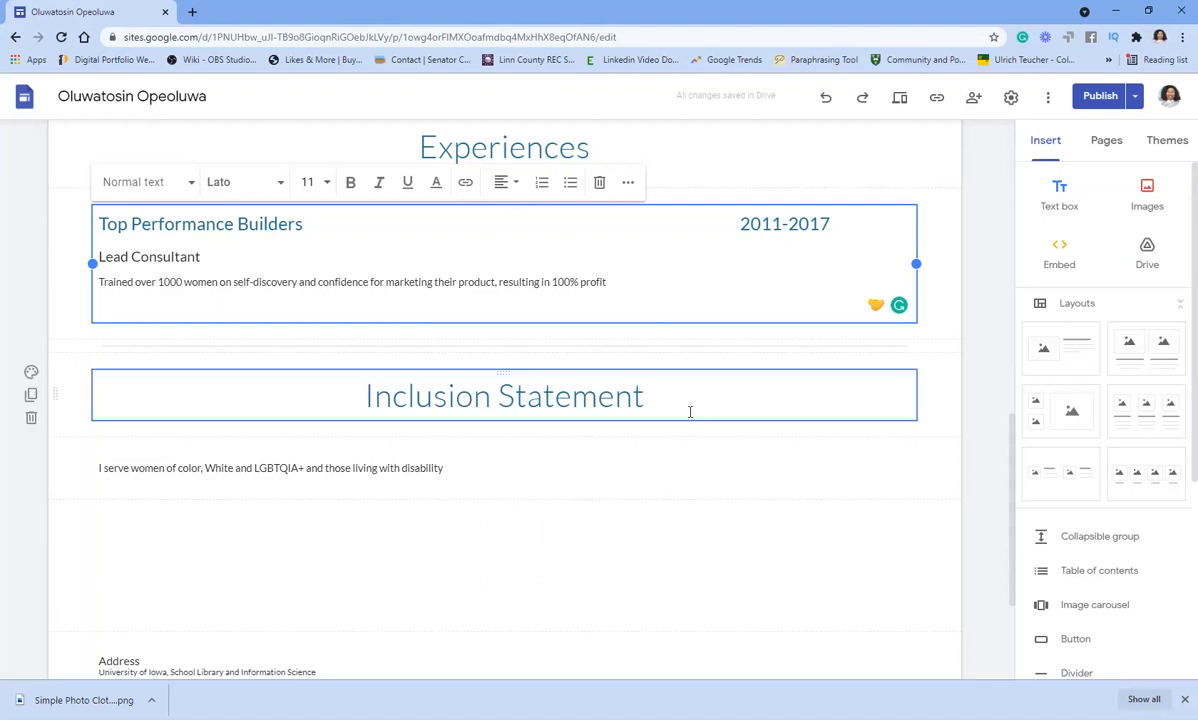
click(566, 409)
scroll(580, 396, down, 2)
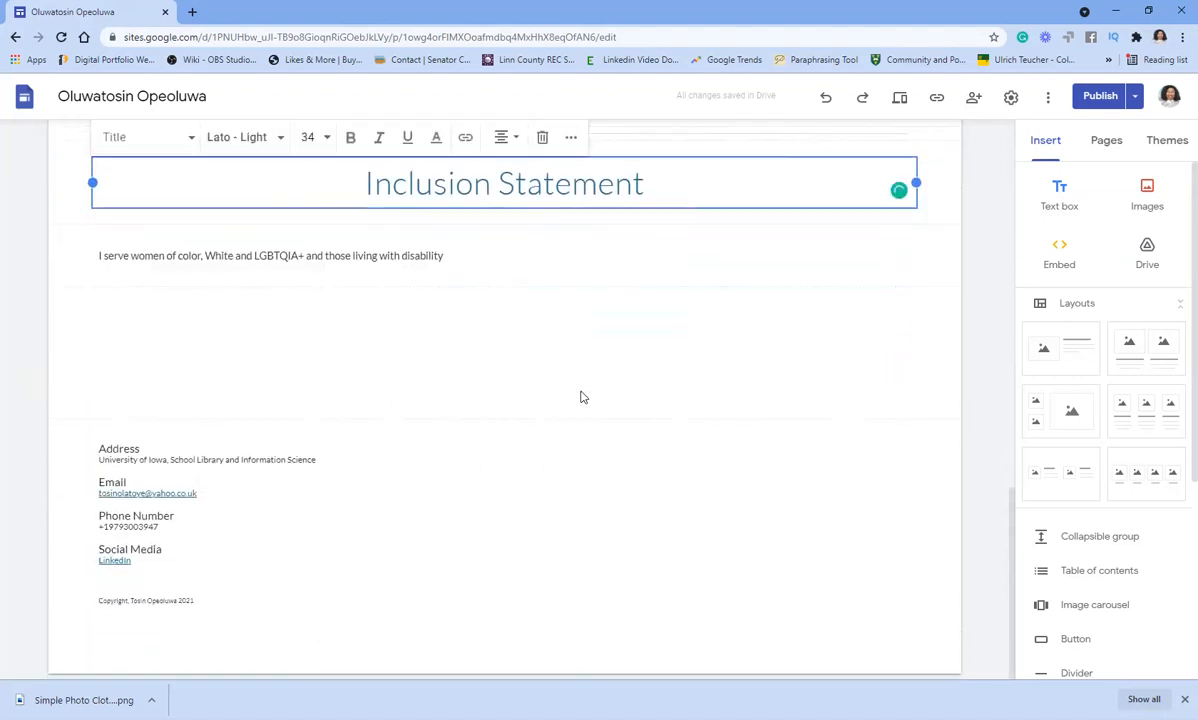
click(260, 343)
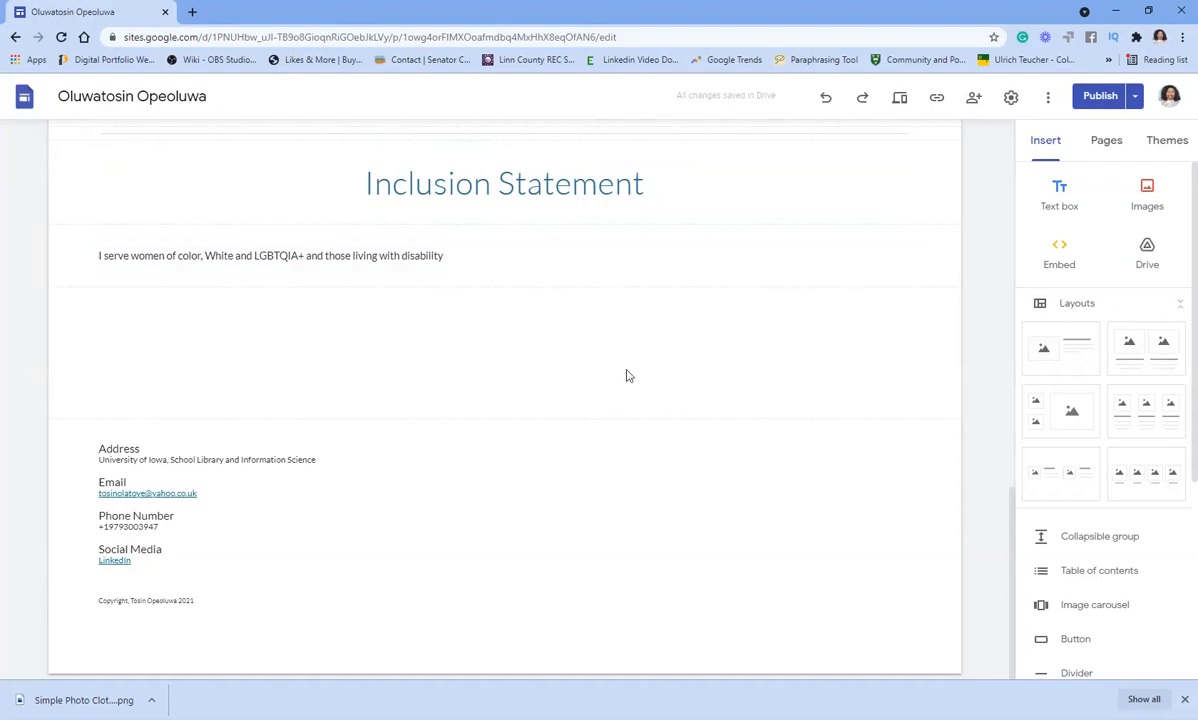
scroll(630, 372, up, 10)
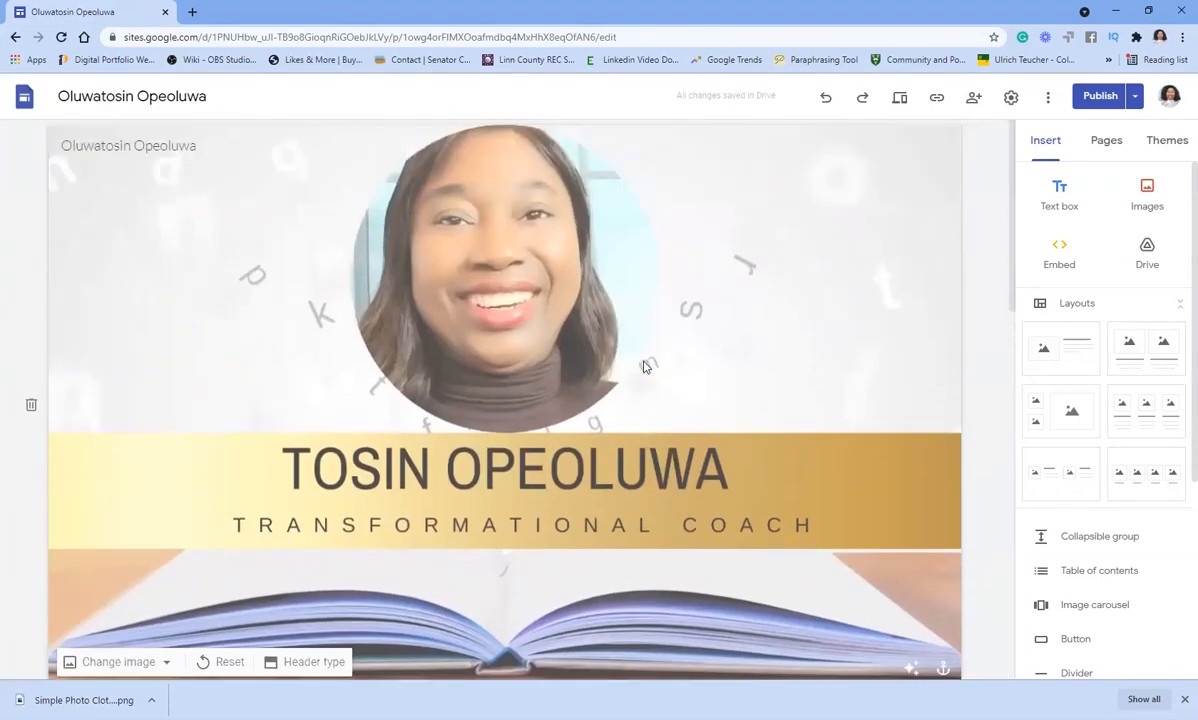